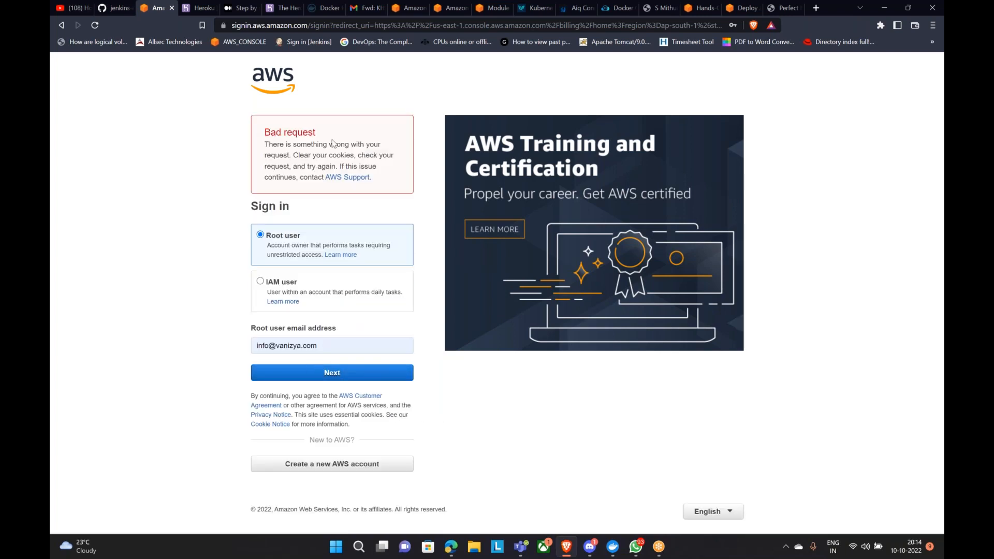
Step: Close the failed sign-in tab and return to the AWS console sign-in page
click(172, 8)
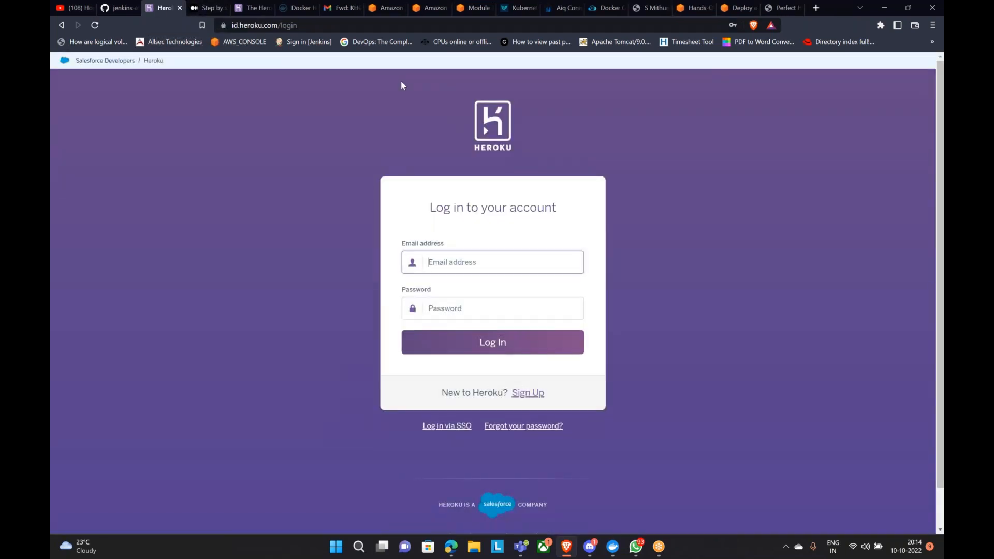
click(771, 24)
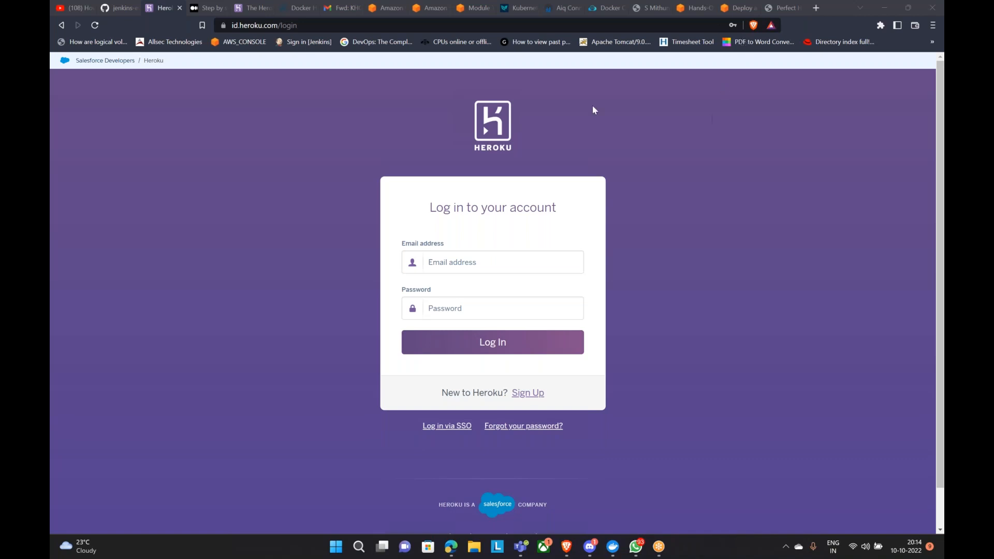
click(689, 8)
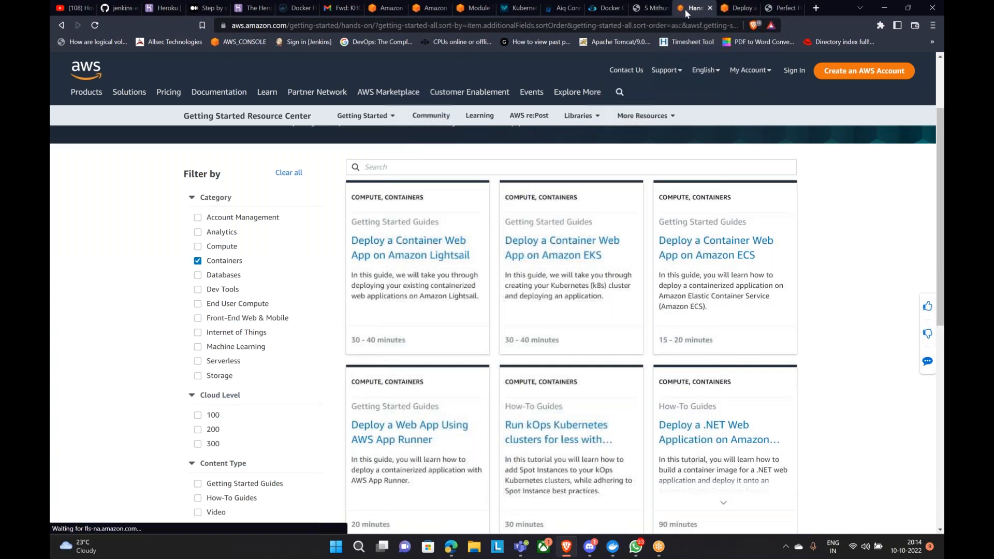
scroll(130, 163, up, 2)
click(242, 42)
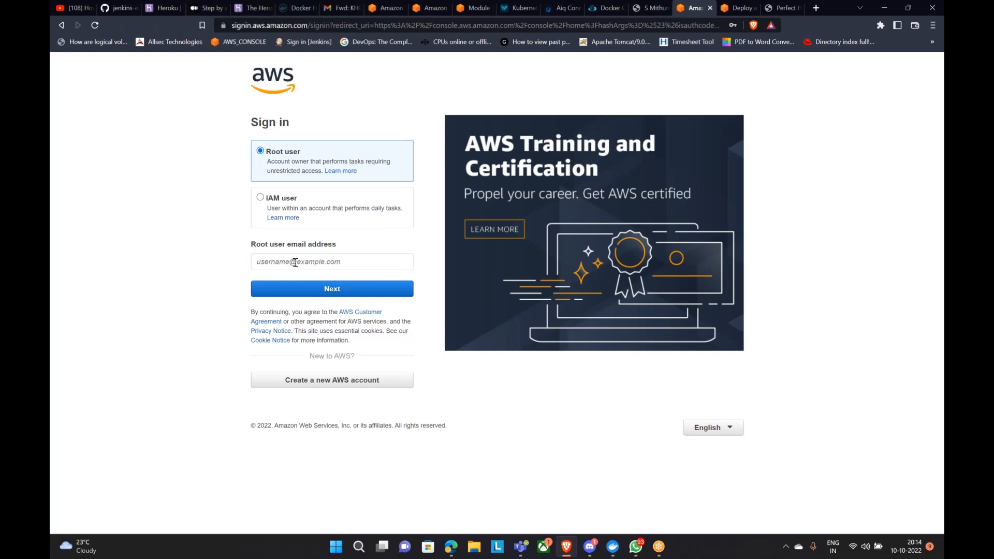
Step: Fill in the saved root account email from autofill and continue to the password step
click(296, 262)
click(298, 289)
click(337, 289)
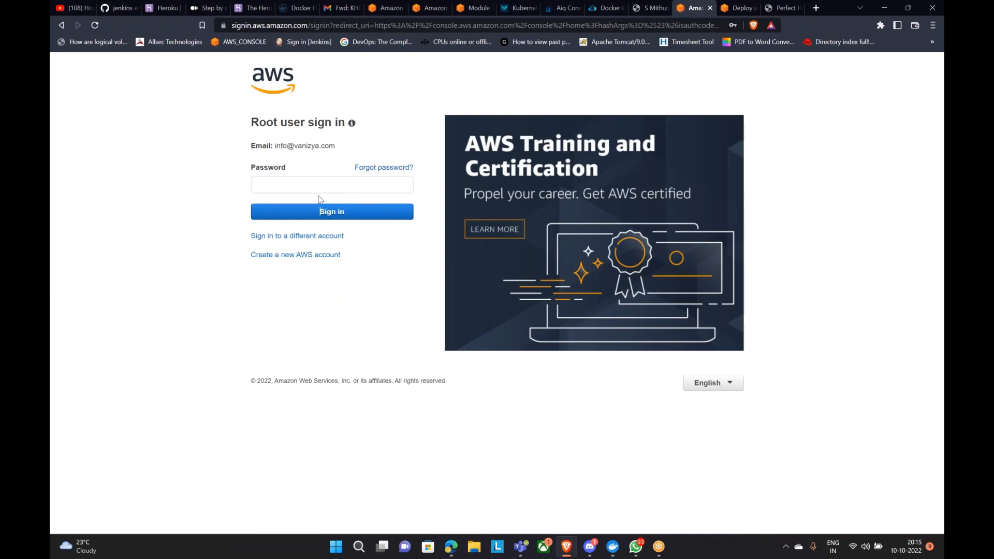
mouse_move(638, 555)
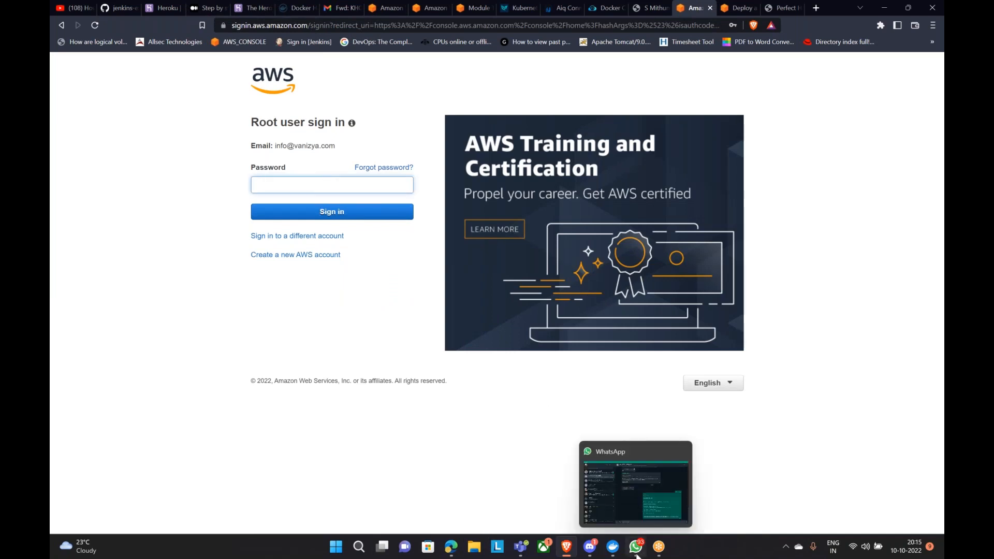
click(358, 547)
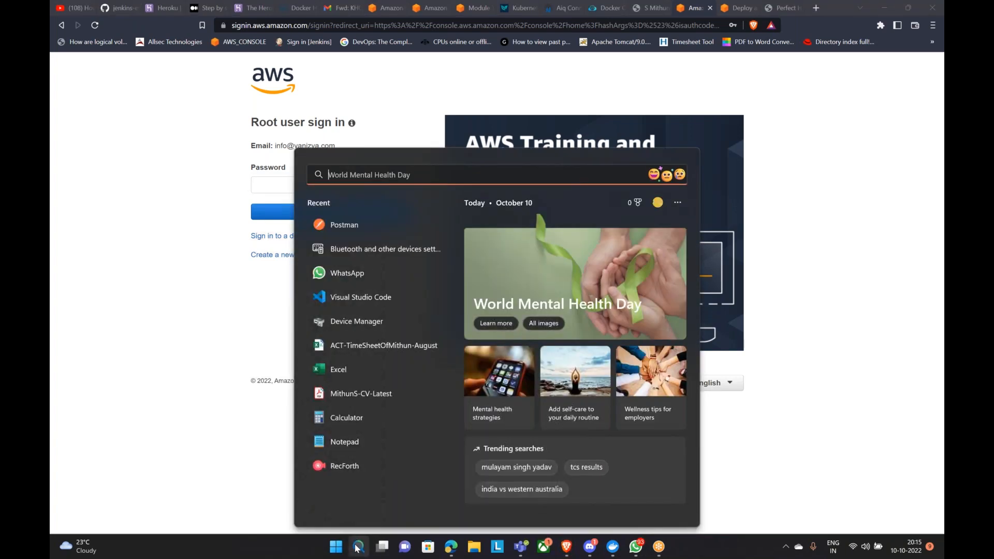
Step: Open Sticky Notes via 'sti' search and select the VANIZYA account password in the note
text(sti)
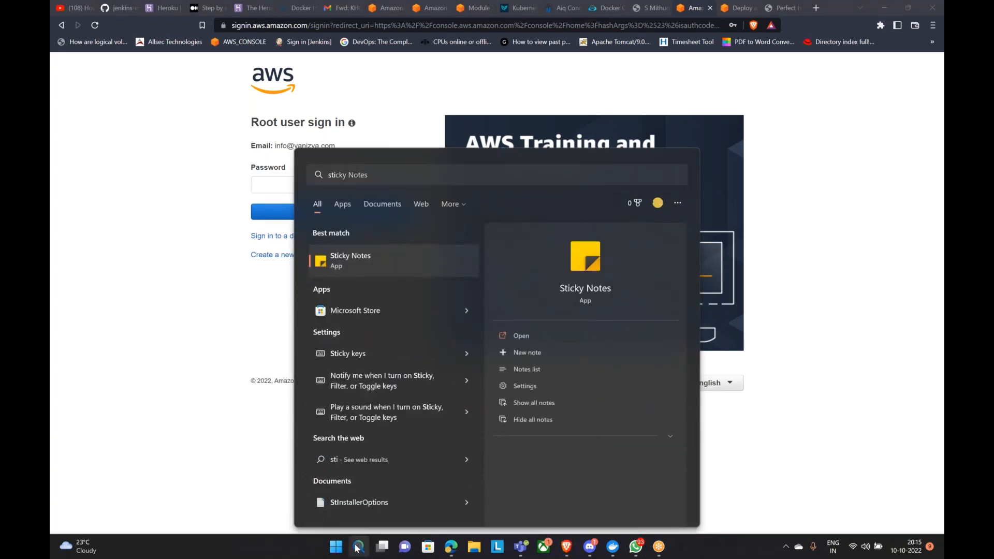
key(Return)
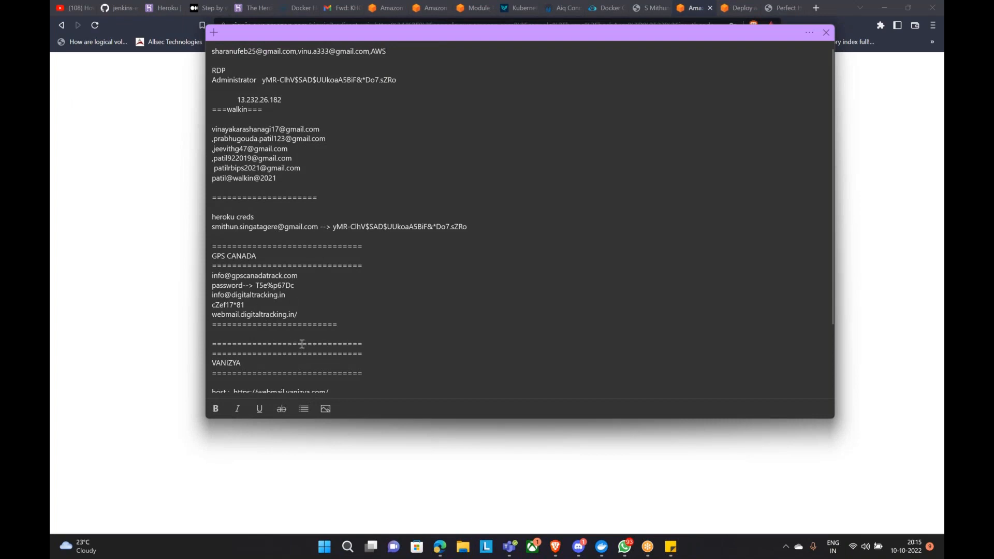
scroll(299, 345, down, 2)
scroll(306, 345, down, 1)
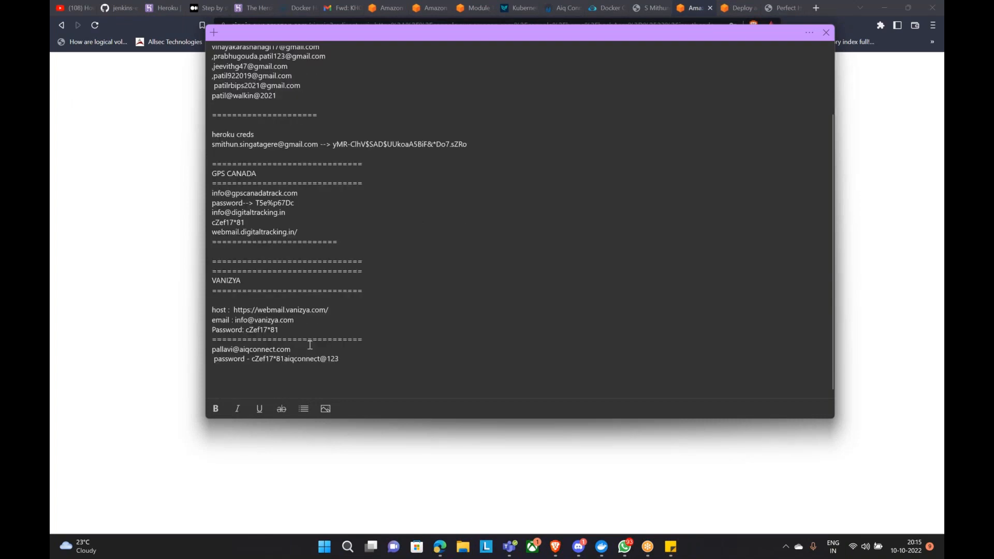
drag(247, 332, 284, 332)
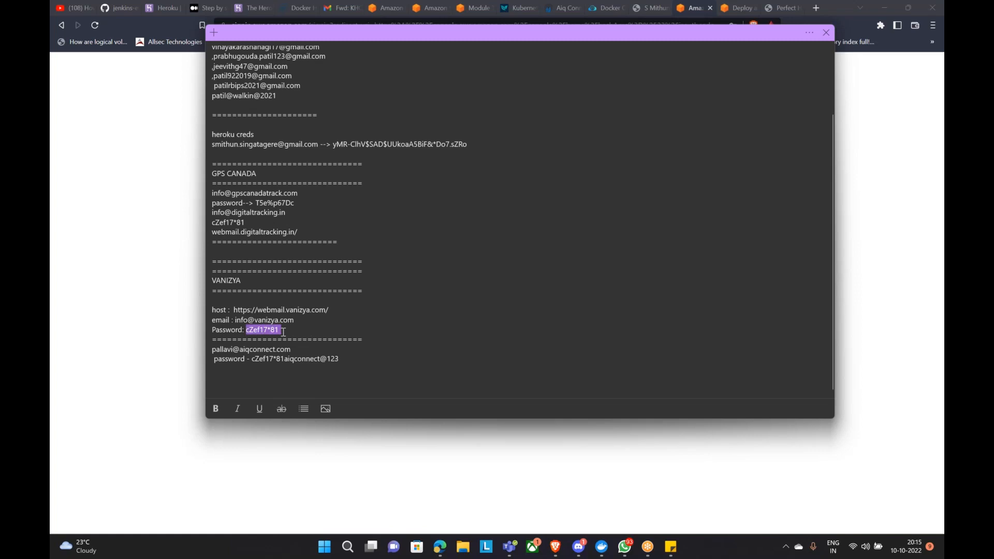
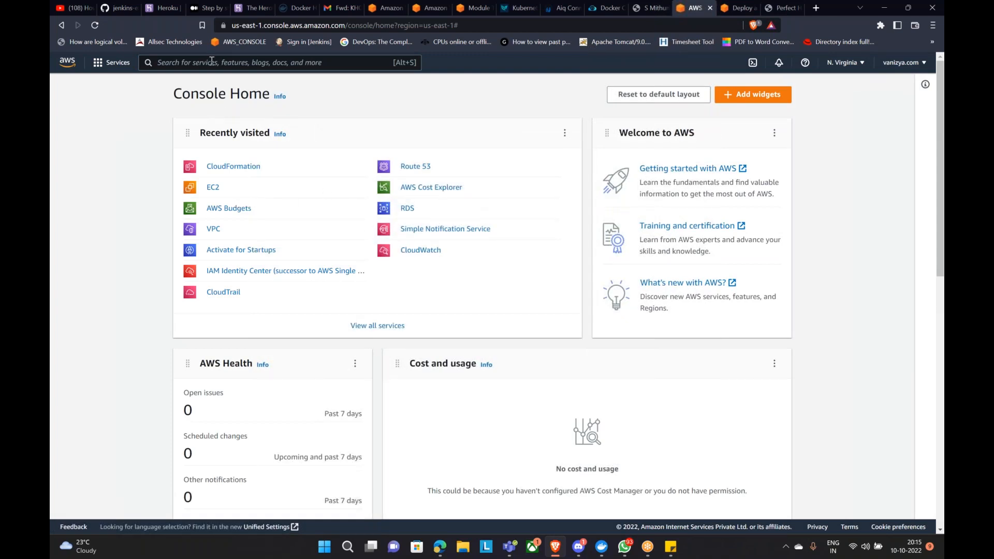
Step: Find AWS Backup via an 'aws ba' search and start creating a new backup plan
text(aws)
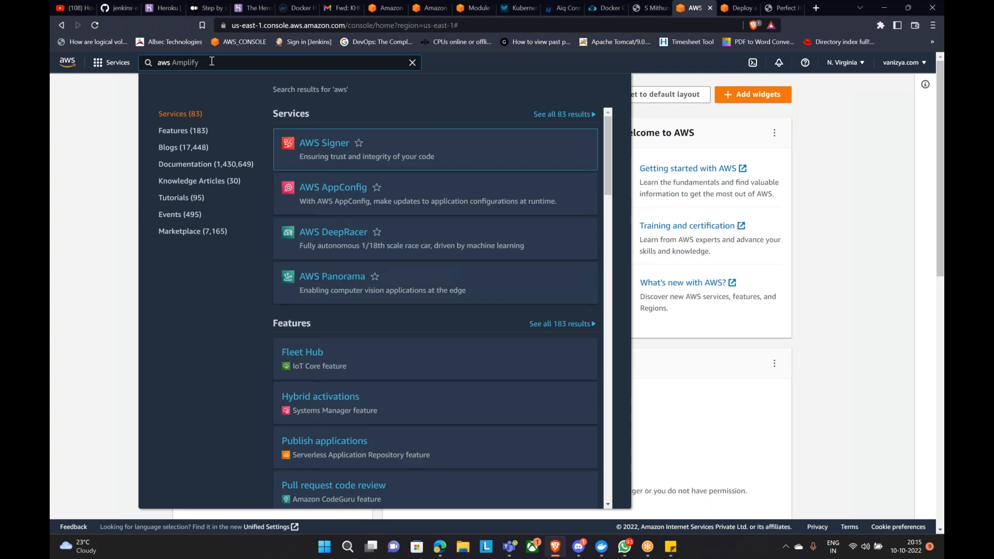
text( ba)
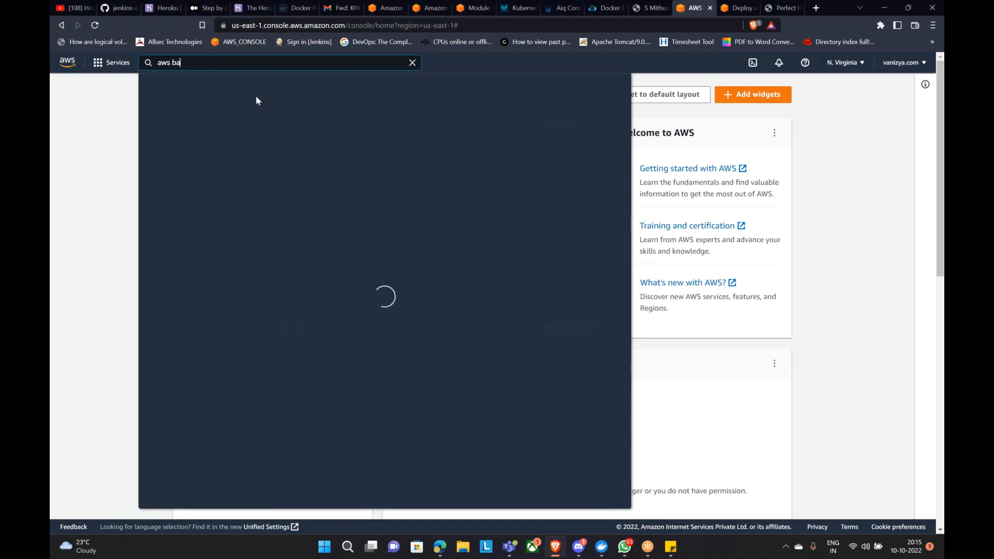
click(341, 150)
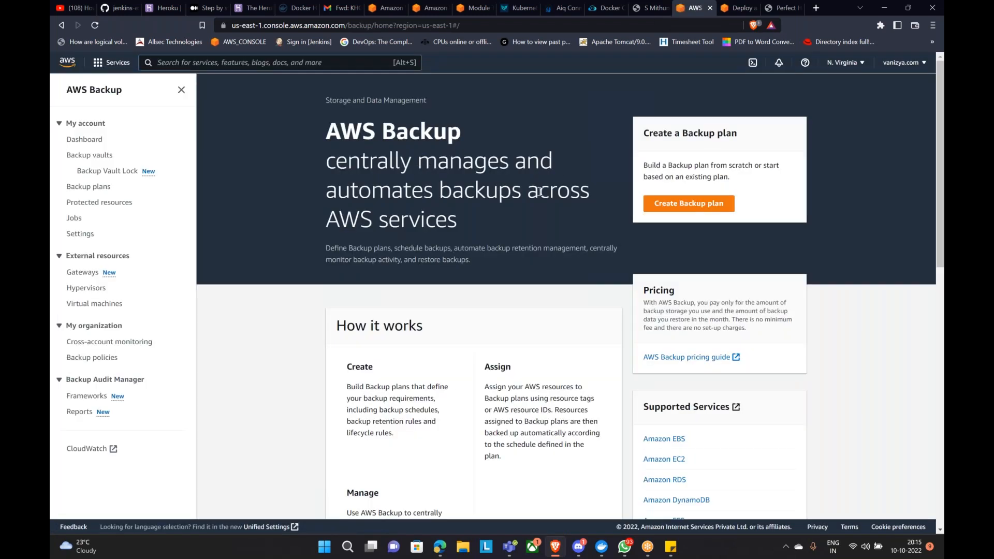
click(688, 210)
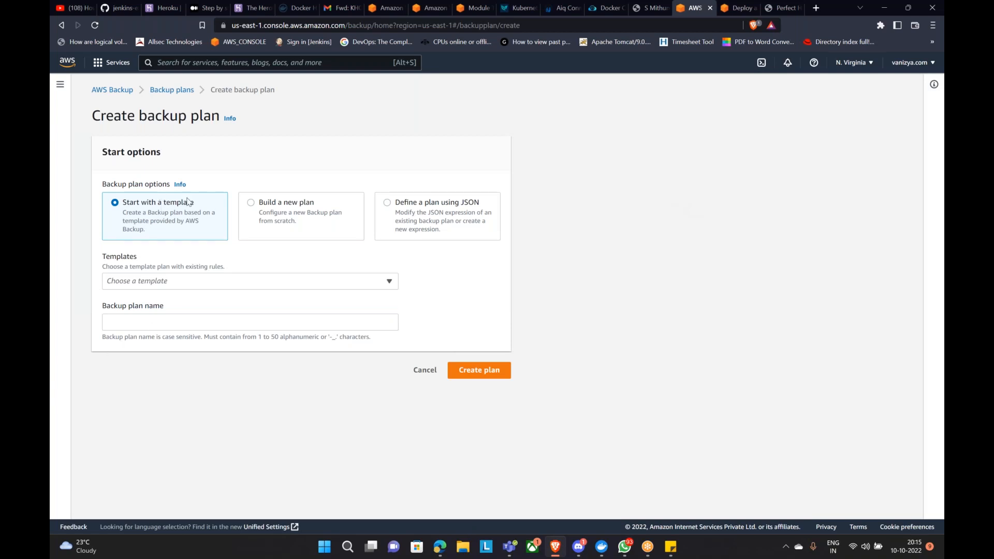
Step: Try Build a new plan, return to Start with a template, and list the four retention templates
click(226, 282)
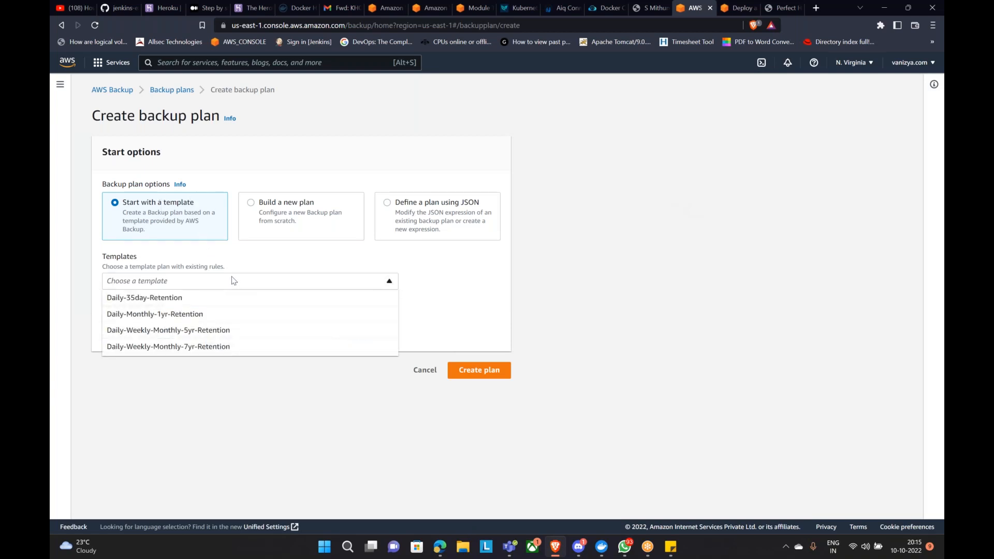
click(249, 205)
click(251, 203)
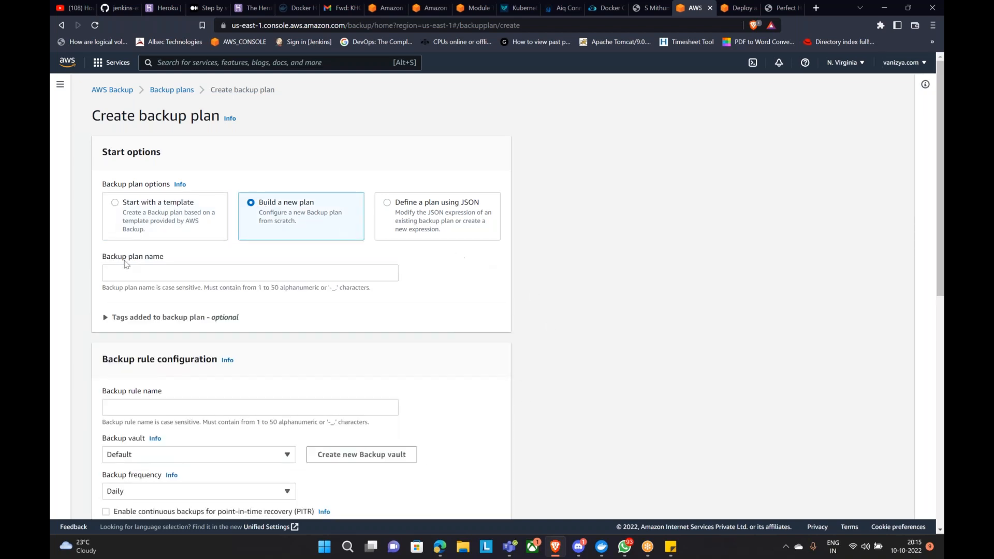
click(114, 202)
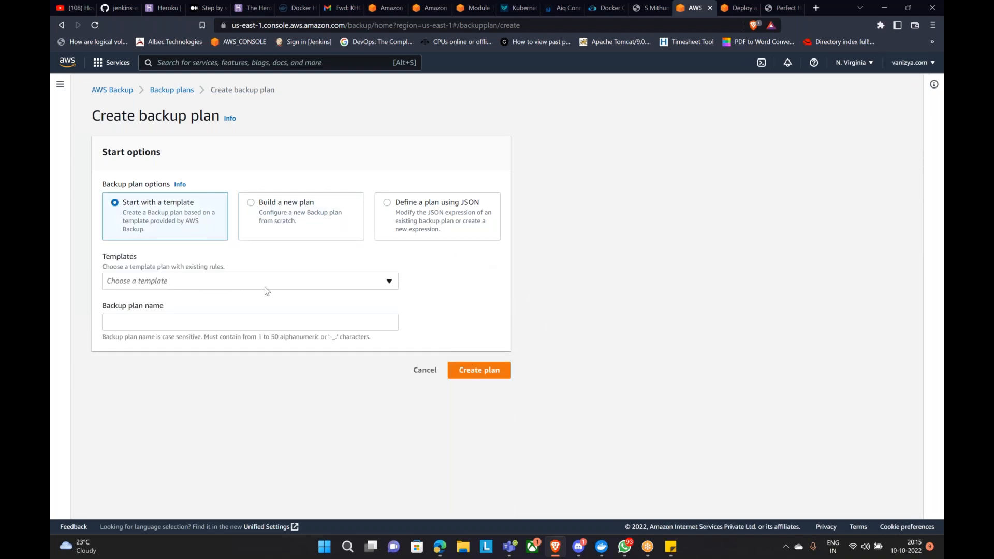
click(331, 283)
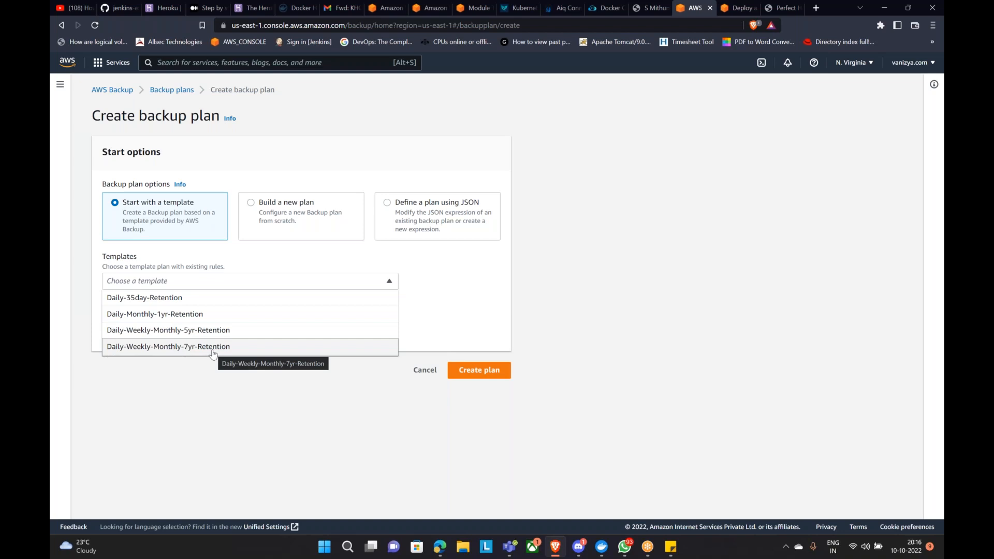
Step: Choose the Daily-35day-Retention template and name the plan 'Daily Backup with Retention period of 35 days'
click(146, 303)
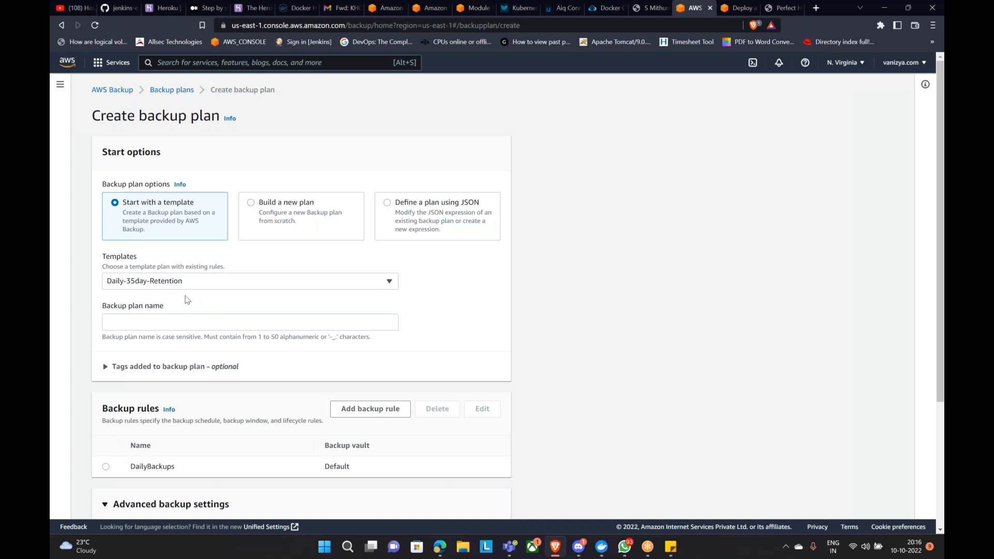
click(174, 322)
text(Da)
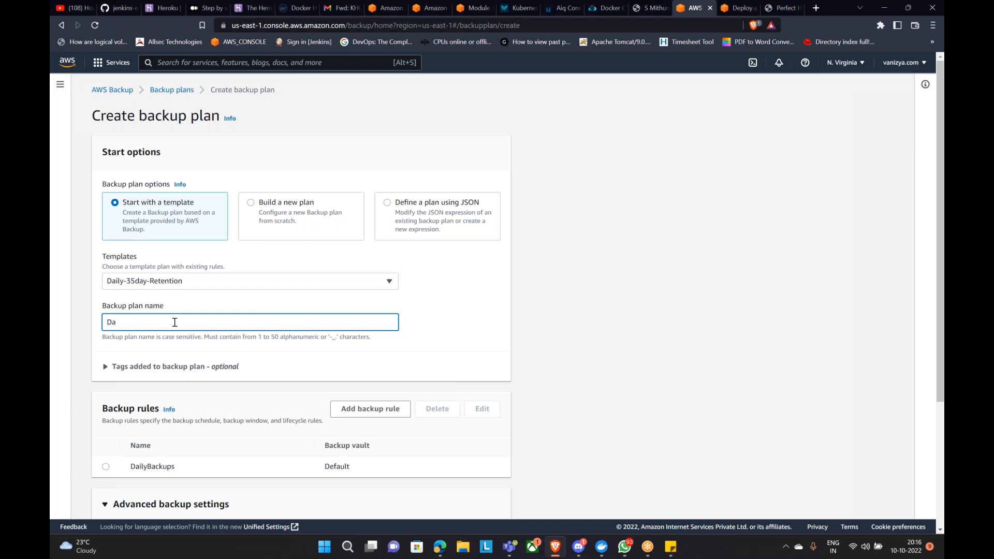
text(ily Backup with Retention period of 35 )
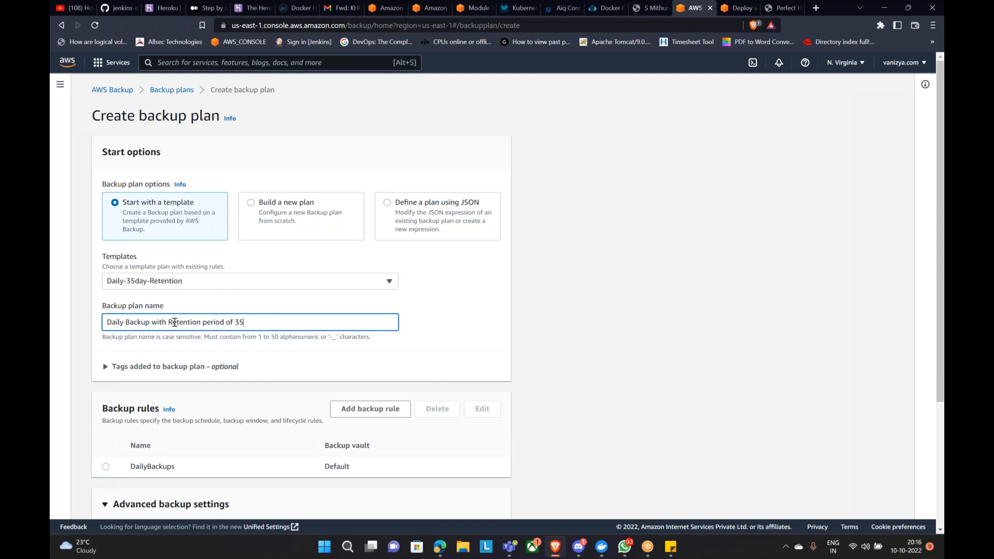
text(days)
Step: Start removing spaces from the plan name to clear the name validation error
scroll(331, 281, down, 1)
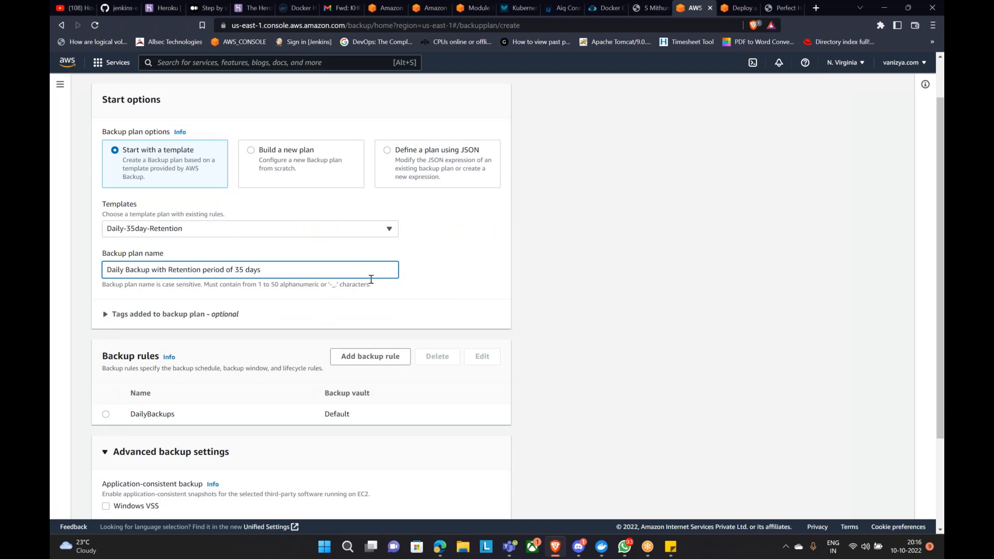
scroll(386, 283, down, 2)
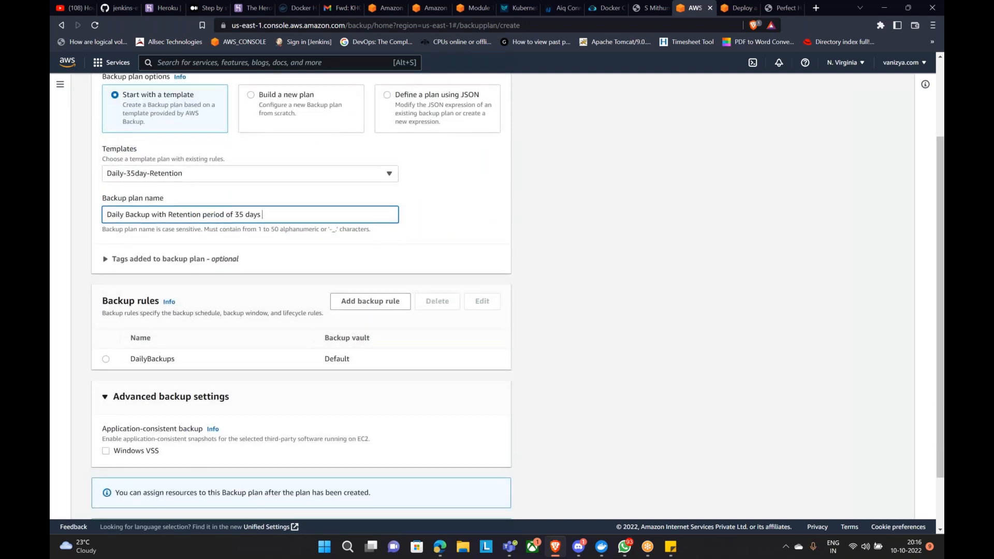
scroll(104, 312, down, 1)
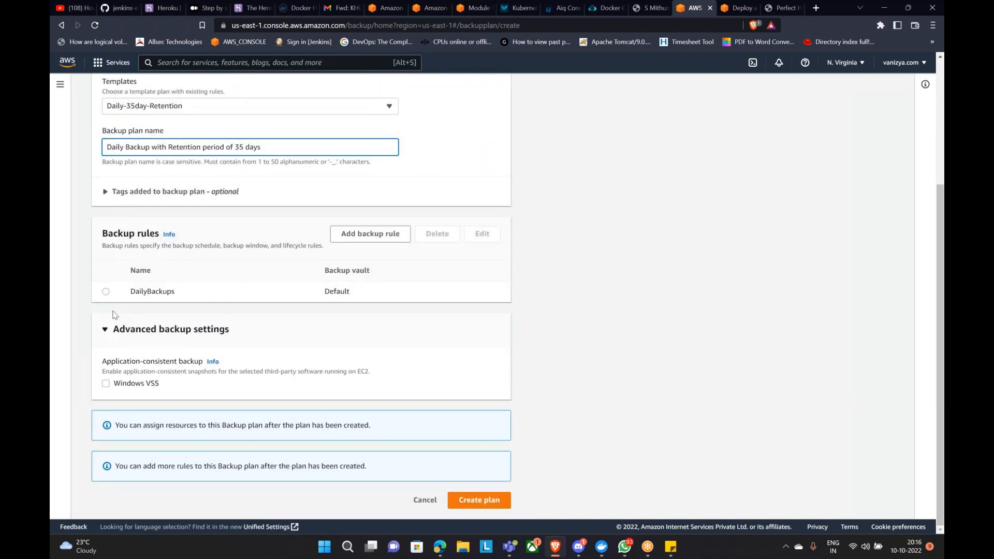
click(130, 291)
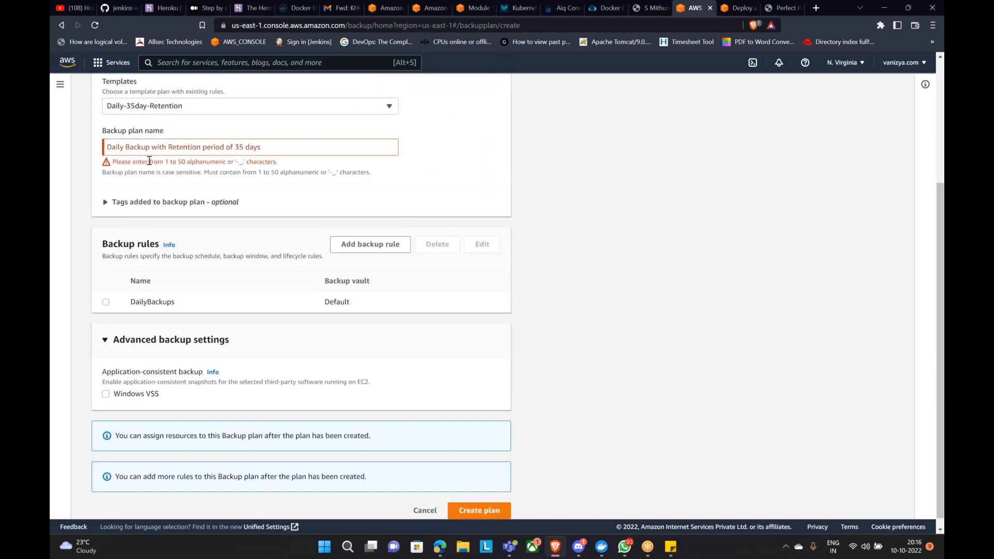
click(127, 147)
key(BackSpace)
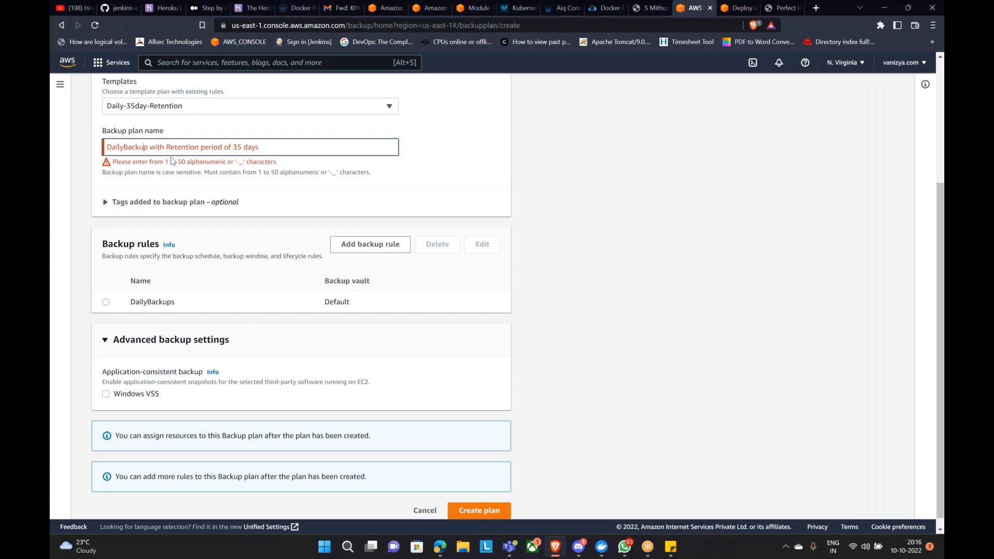
key(BackSpace)
key(BackSpace)
key(BackSpace)
key(BackSpace)
key(BackSpace)
click(440, 162)
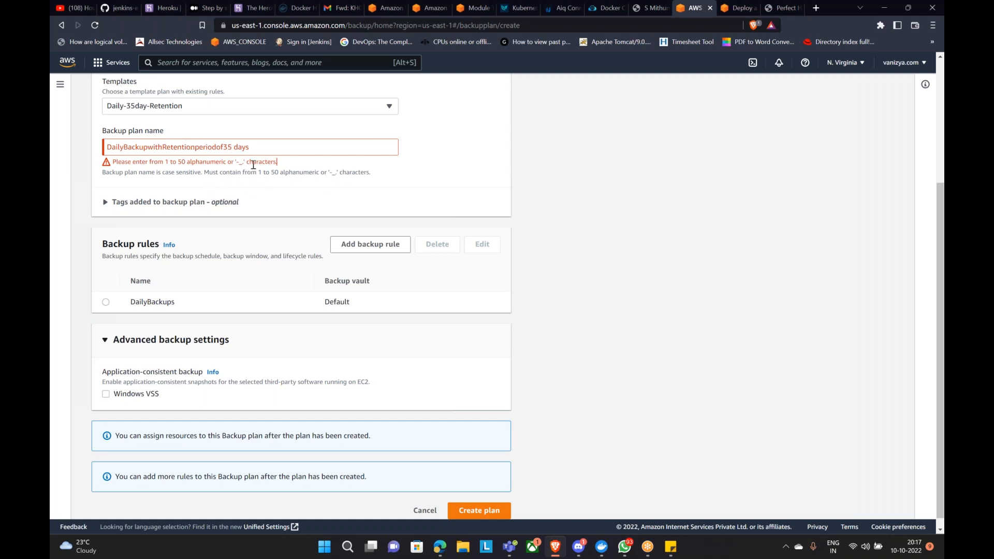
Step: Trim the plan name down to 'DailyRetentionperiodof35days' with no spaces
click(253, 146)
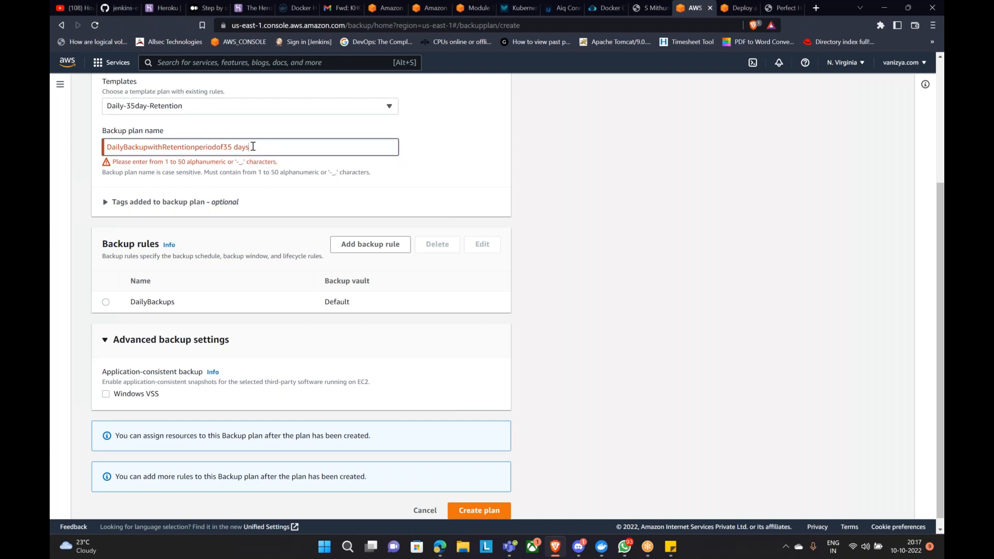
drag(253, 147, 197, 141)
click(199, 141)
key(BackSpace)
key(BackSpace)
key(BackSpace)
key(BackSpace)
key(BackSpace)
key(BackSpace)
key(BackSpace)
key(BackSpace)
key(BackSpace)
key(BackSpace)
key(Left)
key(Left)
key(Left)
key(Left)
key(Left)
key(Left)
key(Left)
key(Left)
key(Left)
key(BackSpace)
key(Delete)
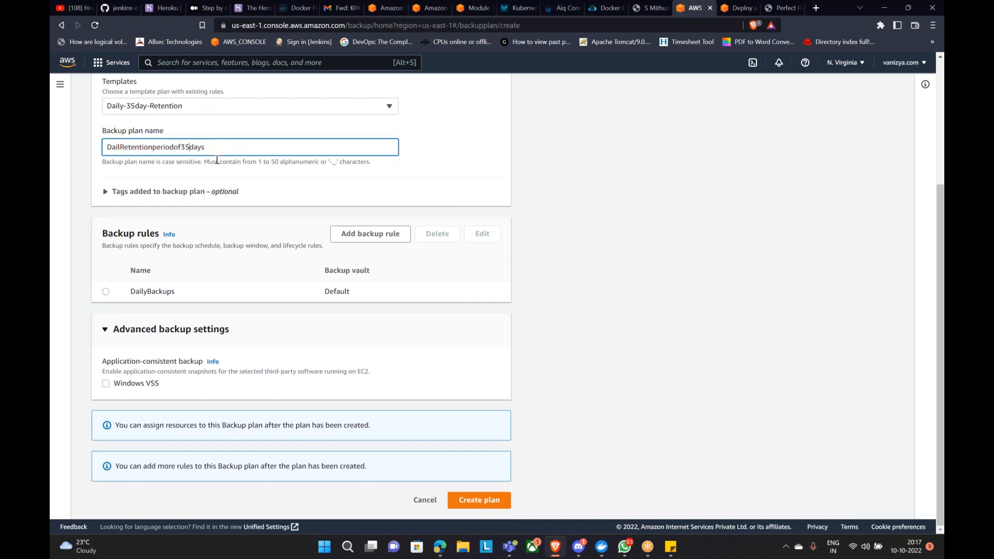
click(622, 130)
click(122, 147)
text(y)
click(302, 182)
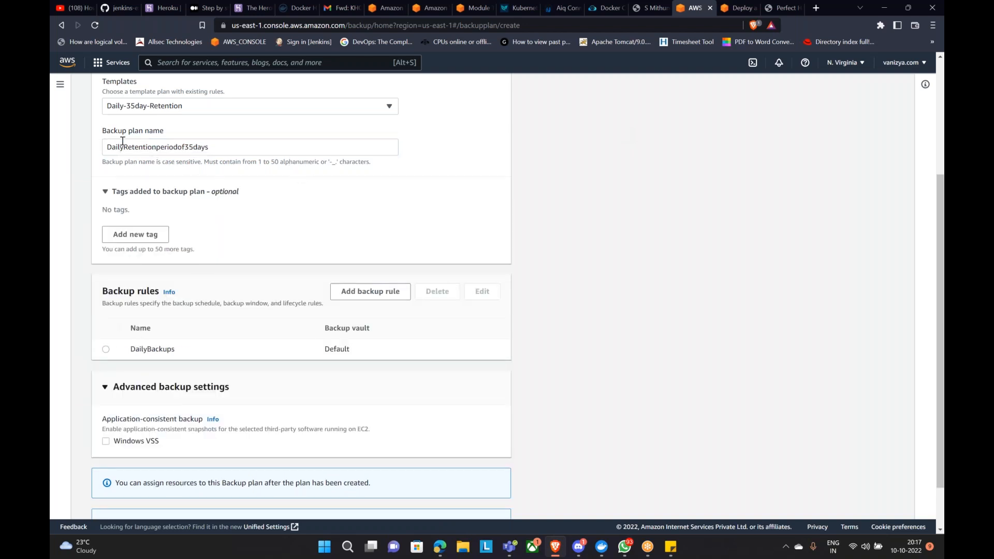
Step: Select the DailyBackups rule of DailyRetentionperiodof35days and open it for editing
drag(108, 150, 212, 151)
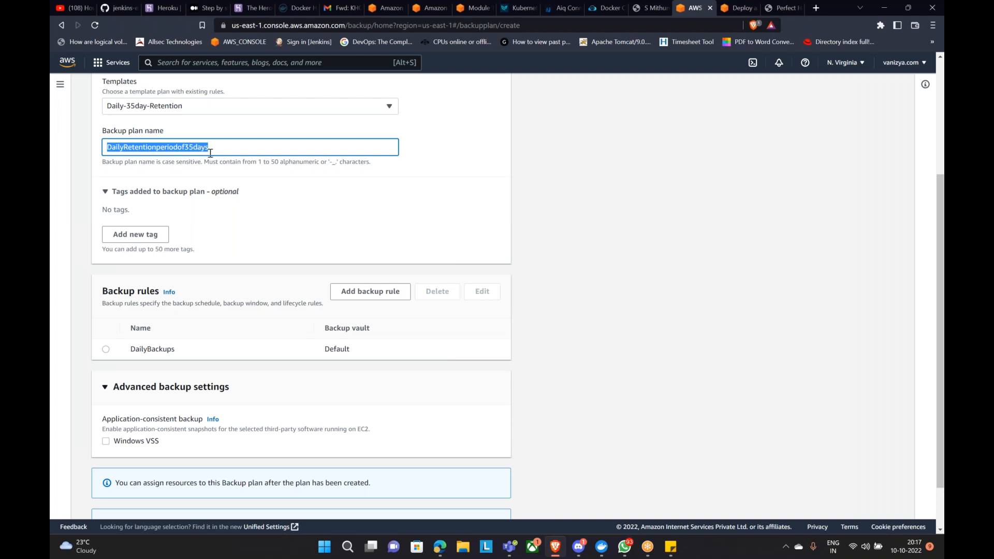
scroll(213, 153, down, 1)
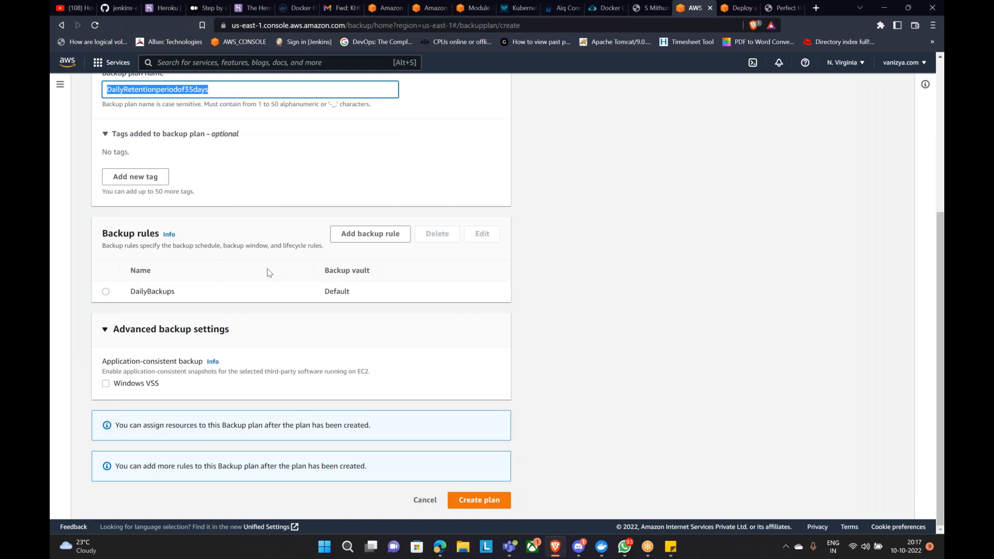
click(106, 292)
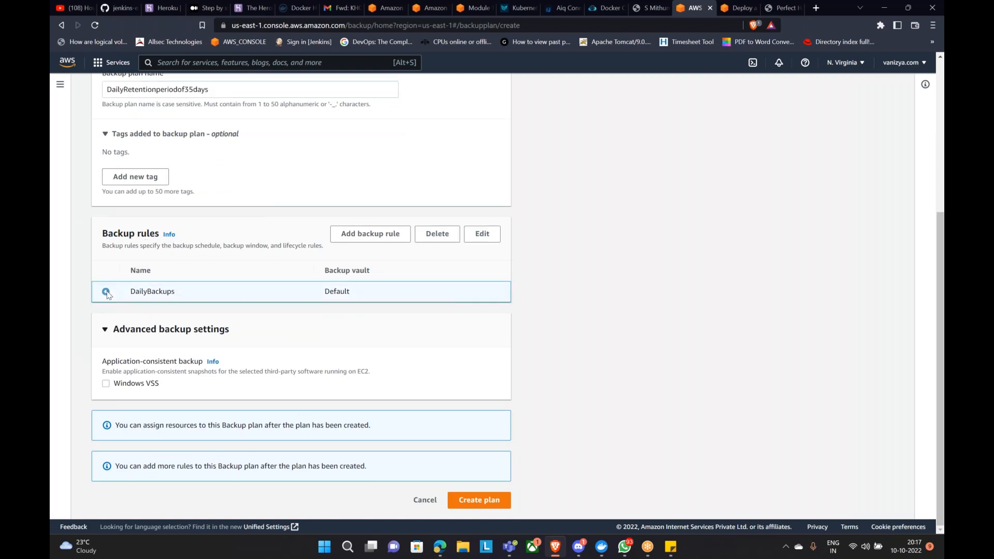
click(497, 242)
scroll(501, 255, down, 2)
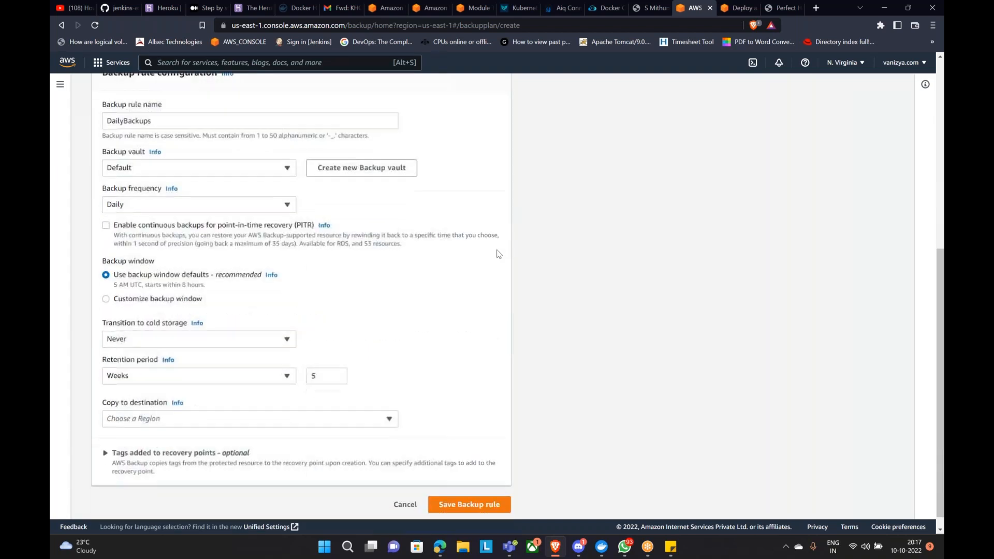
drag(101, 154, 147, 155)
click(173, 203)
click(172, 204)
scroll(189, 208, down, 1)
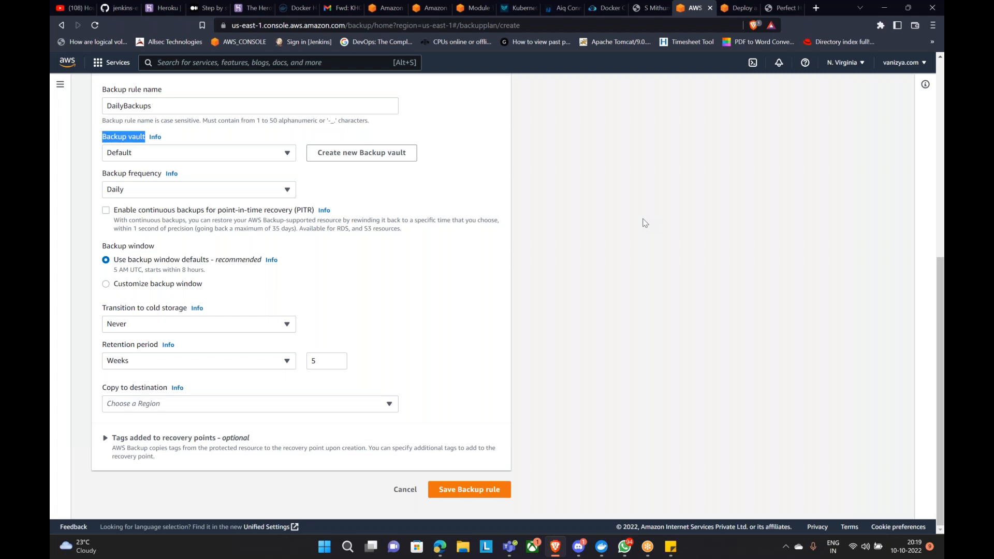
Step: Review the DailyBackups rule's vault and its retention of 5 Weeks
scroll(637, 182, up, 7)
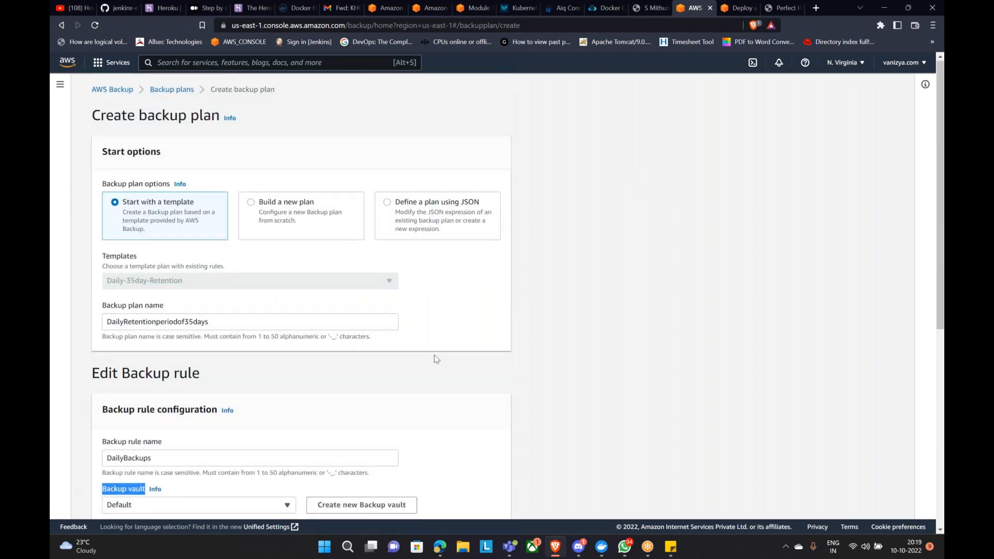
scroll(435, 357, down, 5)
click(184, 223)
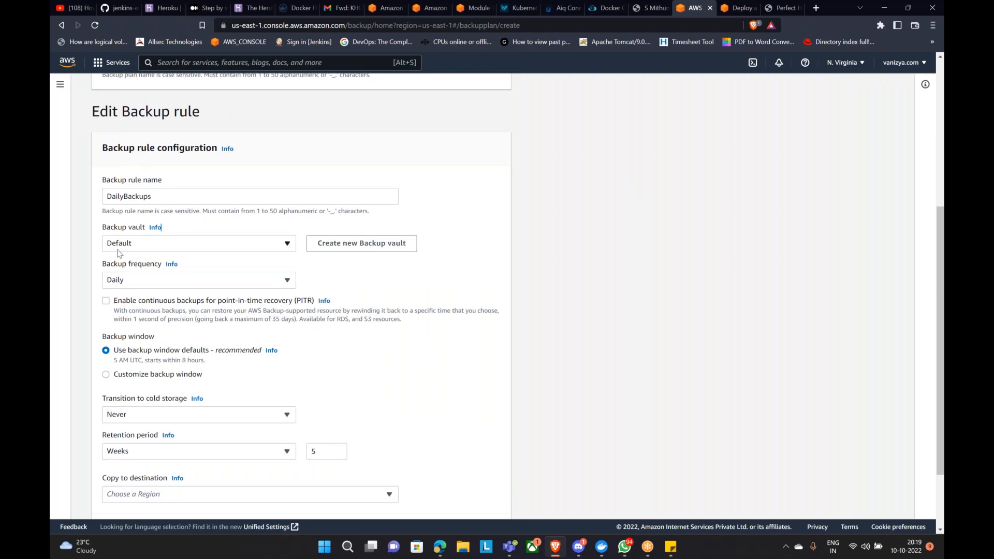
scroll(138, 267, down, 1)
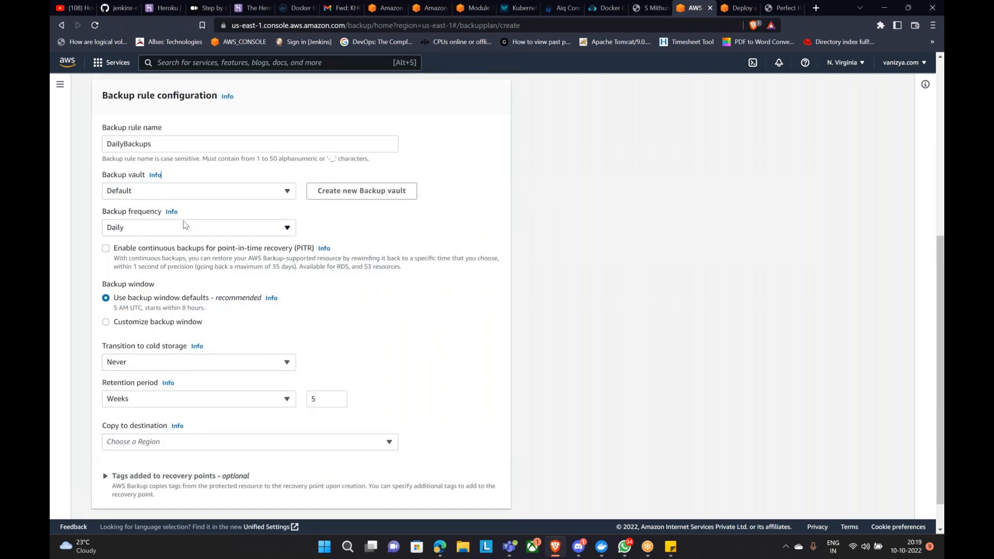
scroll(210, 203, down, 1)
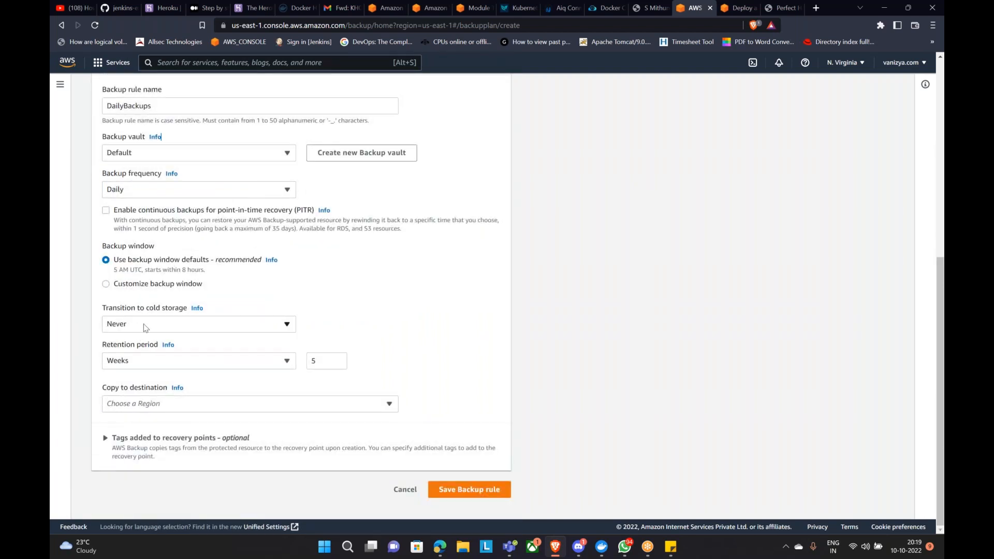
click(165, 364)
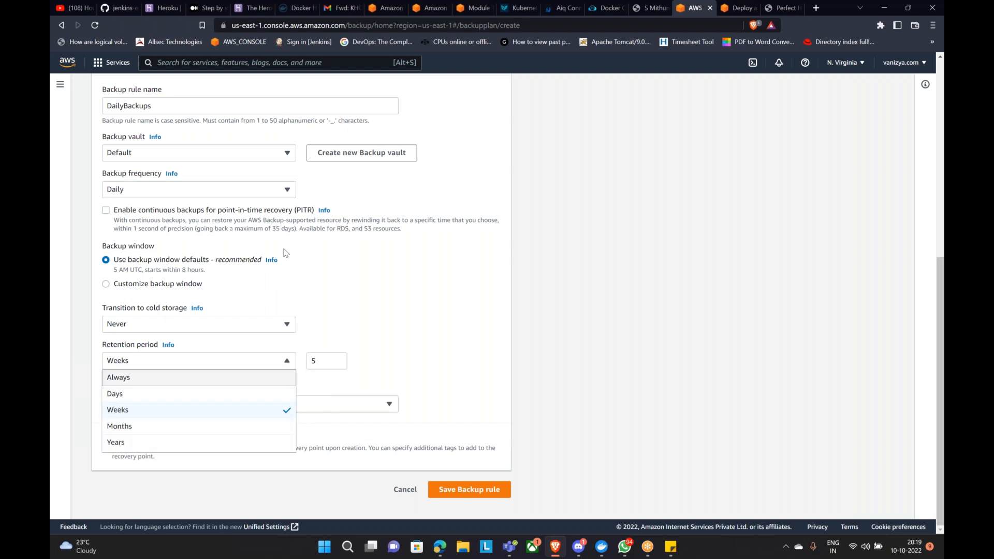
click(463, 116)
click(314, 361)
click(406, 322)
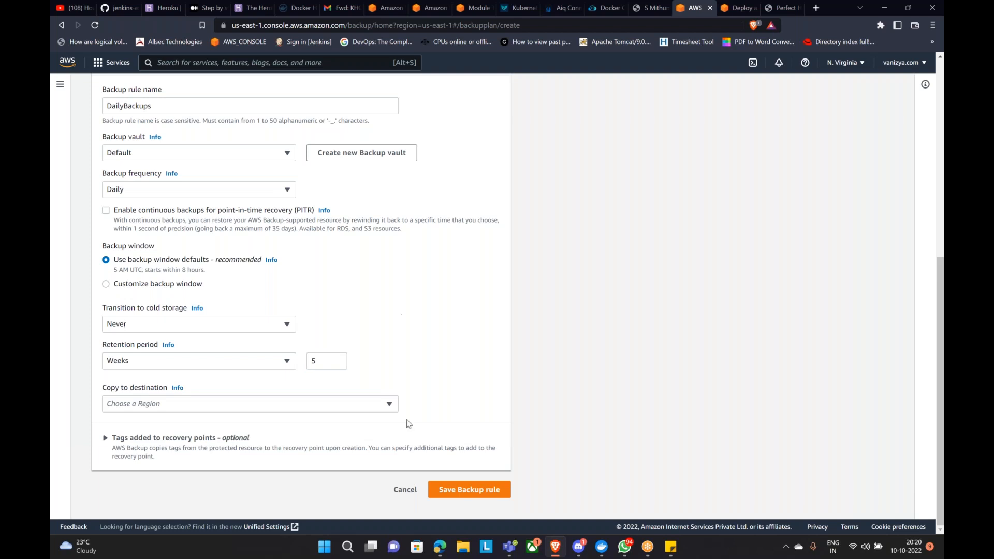
Step: Look over the rest of the rule form and cancel it without changes
scroll(303, 347, up, 7)
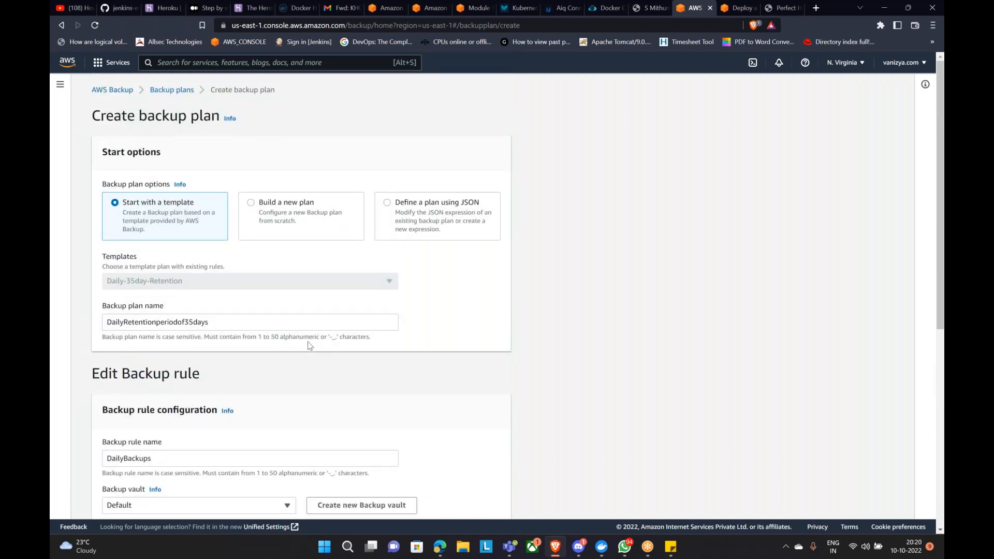
scroll(309, 342, down, 5)
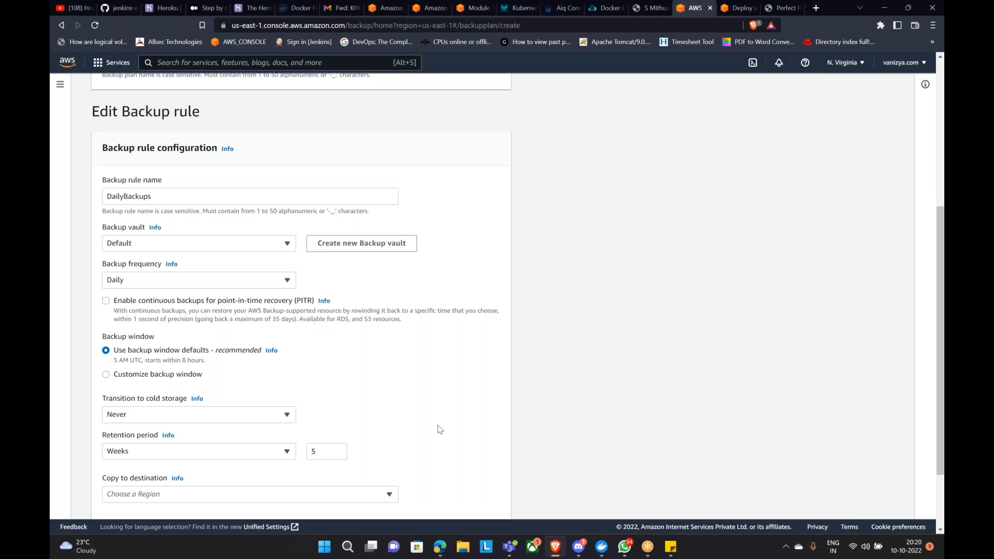
scroll(437, 428, down, 3)
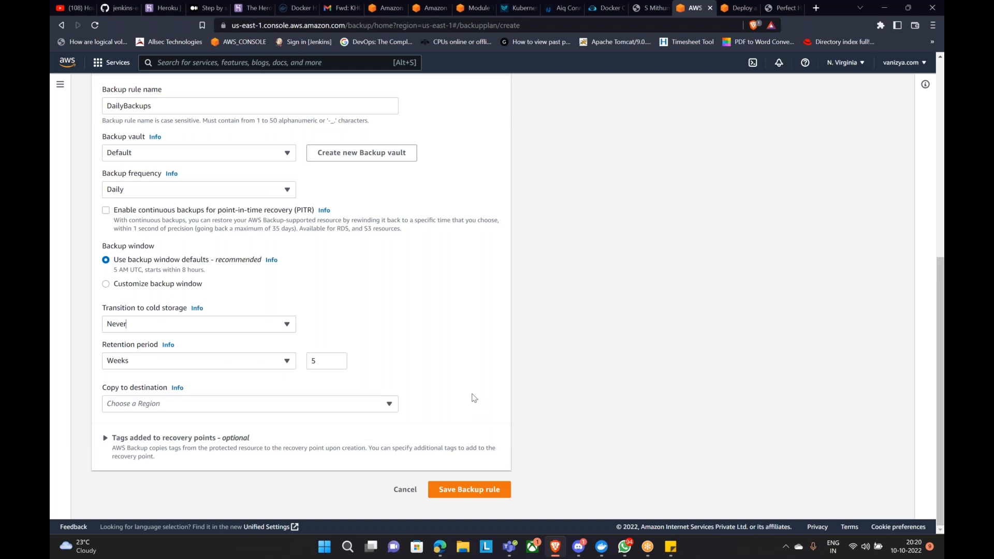
click(406, 490)
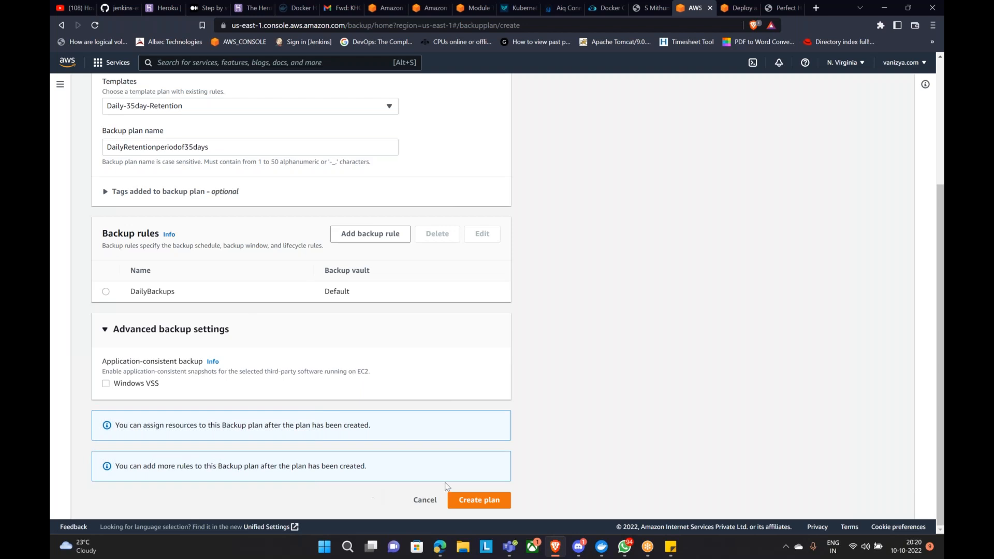
Step: Switch the plan to the Daily-Monthly-1yr-Retention template and review its rules
scroll(386, 431, up, 3)
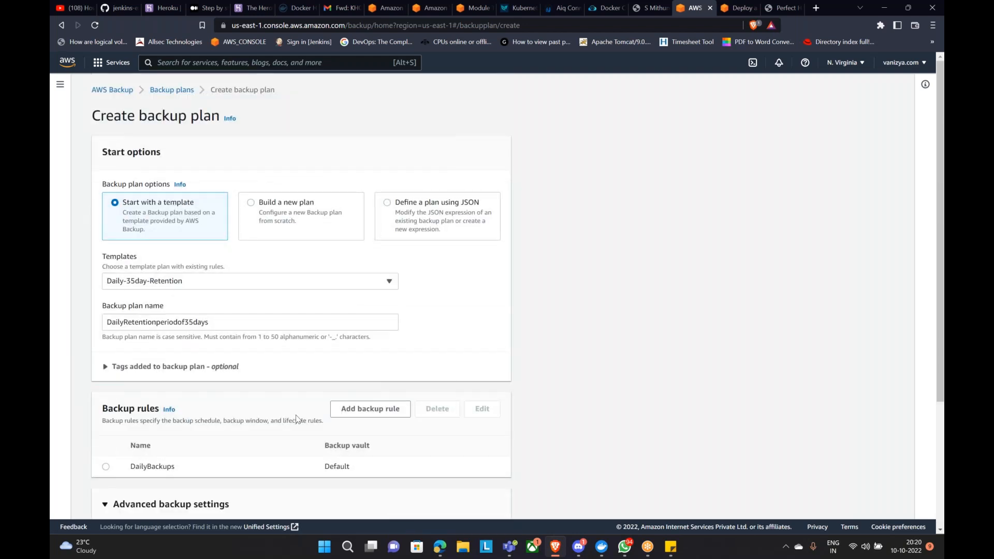
click(331, 283)
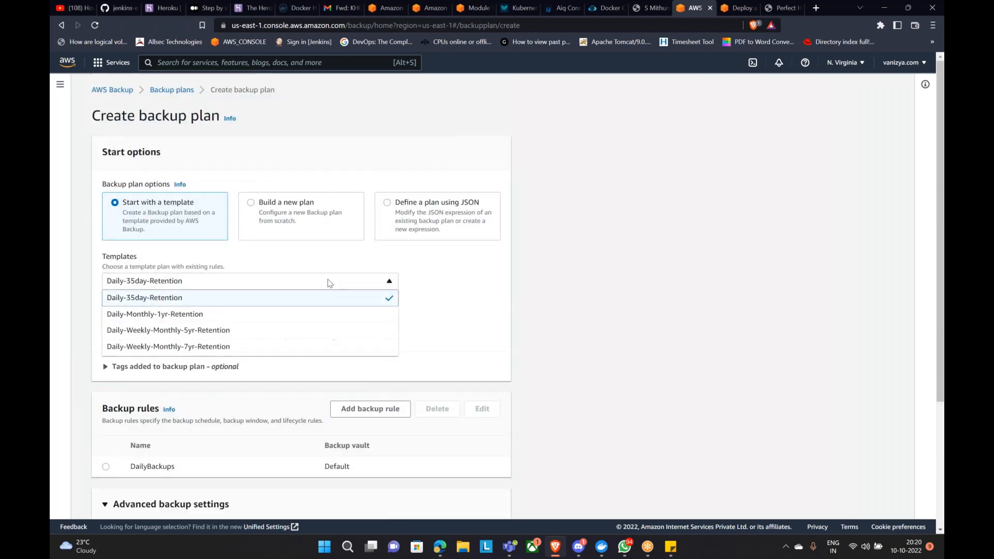
click(220, 315)
scroll(228, 327, down, 3)
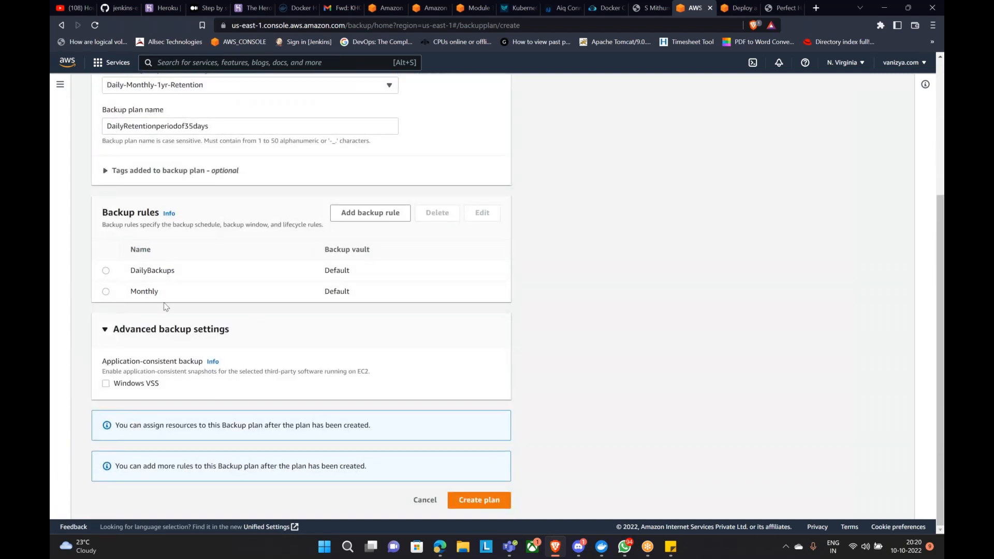
scroll(171, 308, up, 3)
scroll(214, 279, down, 2)
scroll(222, 299, up, 3)
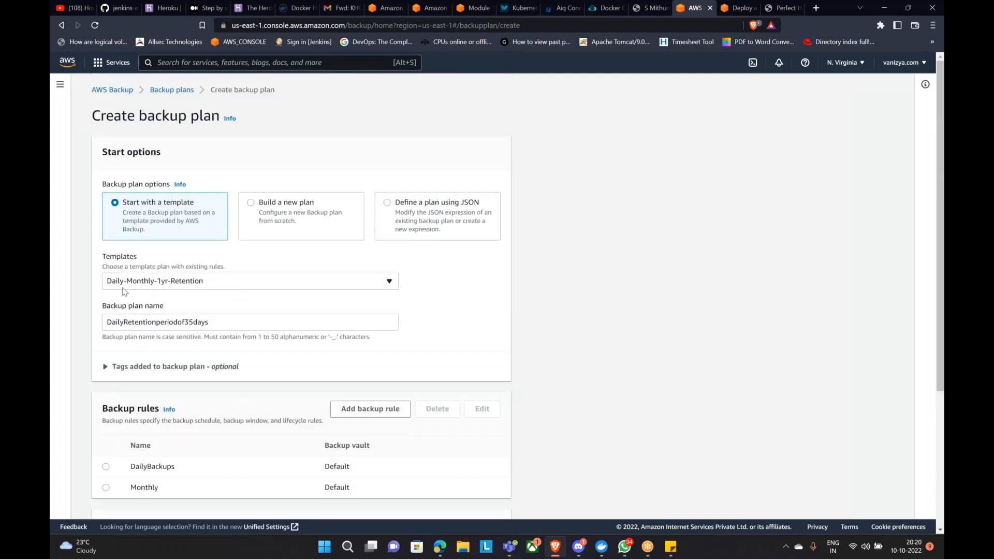
scroll(278, 283, down, 4)
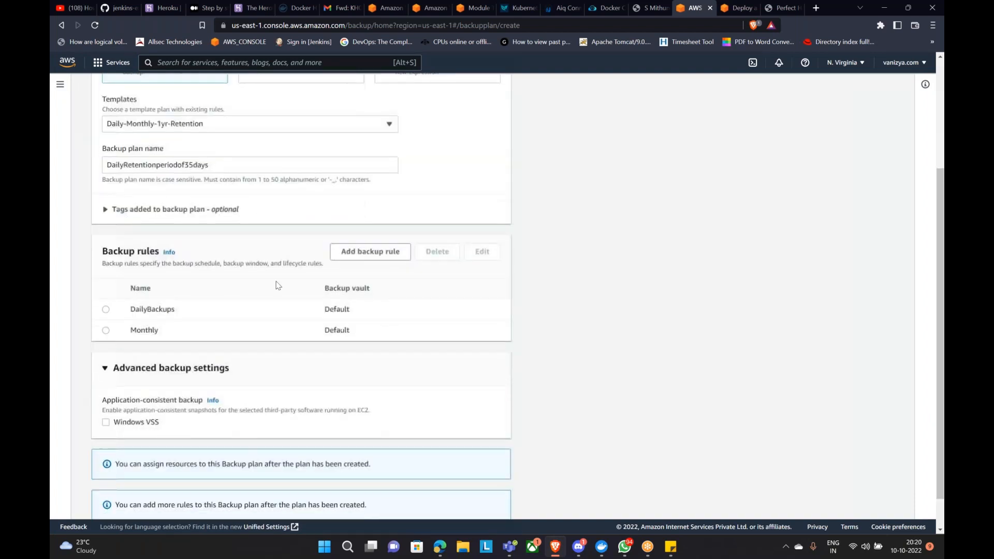
Step: Inspect the DailyBackups rule, cancel it unchanged, and select the Monthly rule
click(106, 270)
click(482, 212)
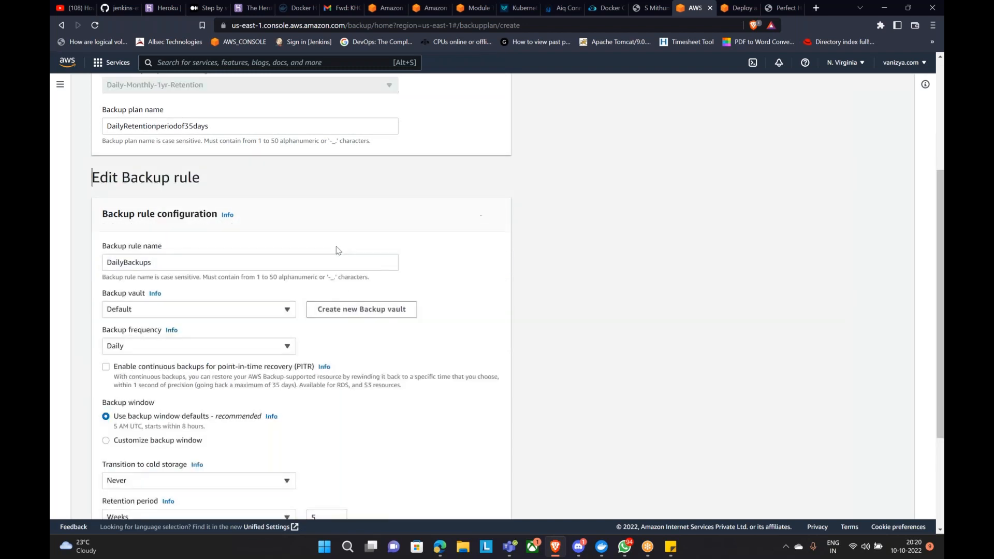
scroll(279, 259, down, 2)
scroll(222, 263, down, 1)
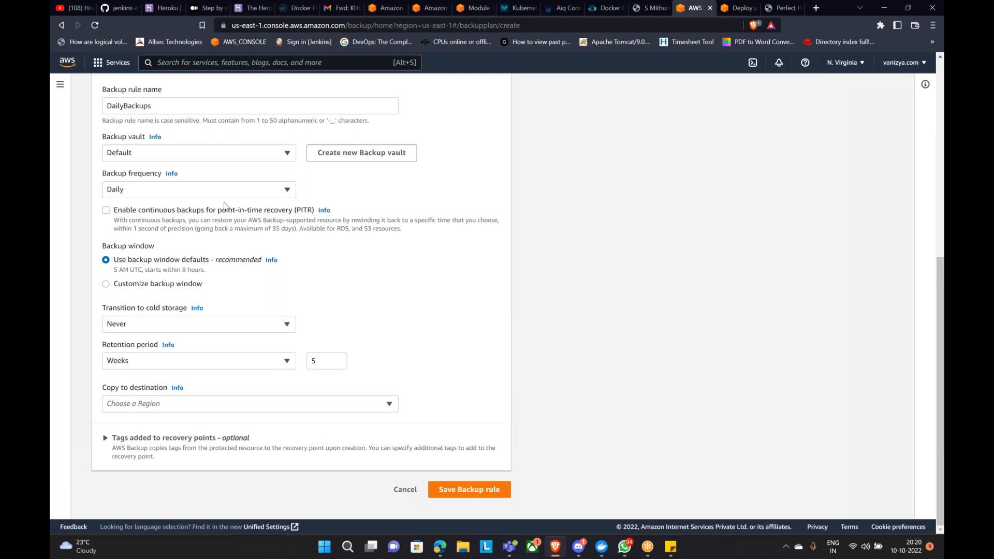
scroll(228, 207, up, 1)
scroll(175, 388, down, 1)
click(406, 490)
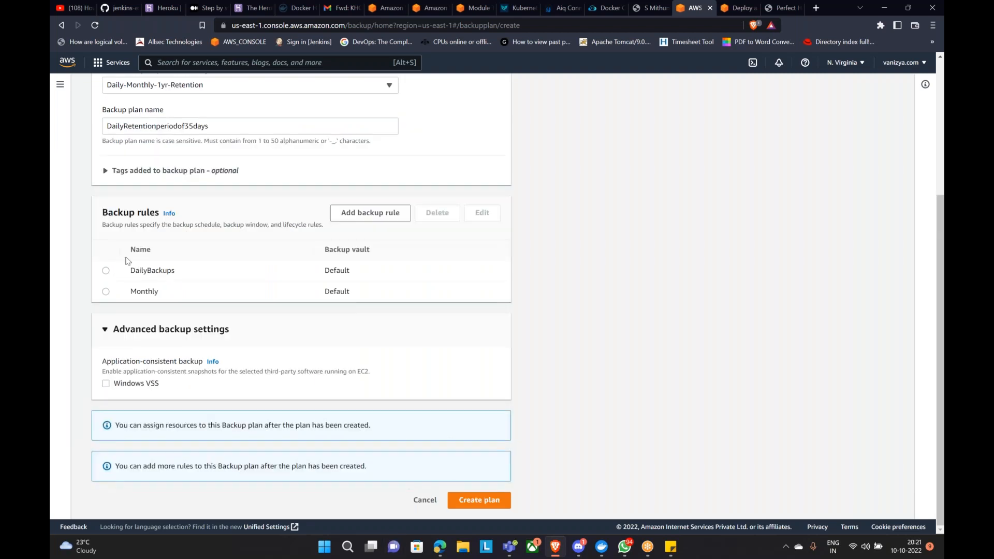
click(105, 292)
Step: Open the Monthly rule and review its name and schedule fields
click(481, 212)
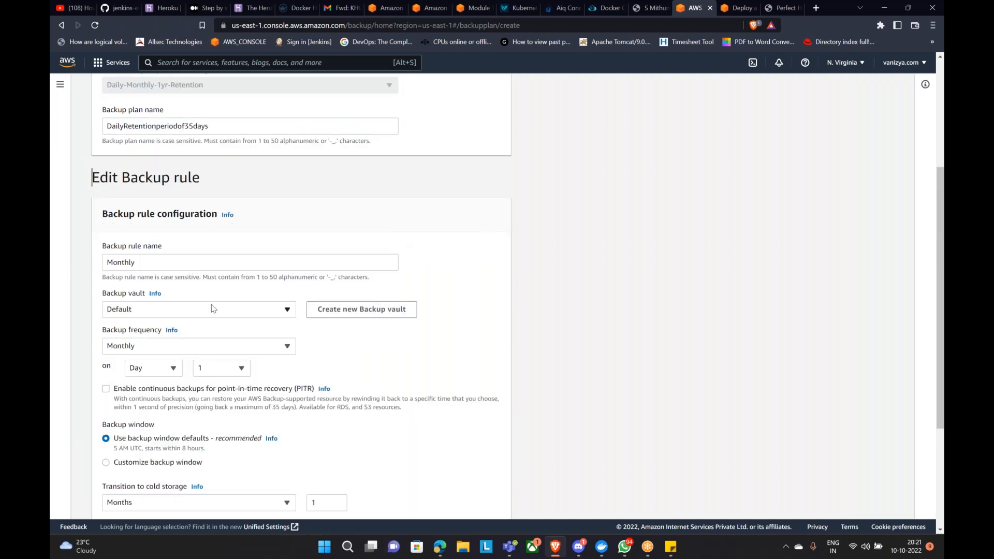
scroll(213, 309, down, 2)
drag(136, 157, 78, 173)
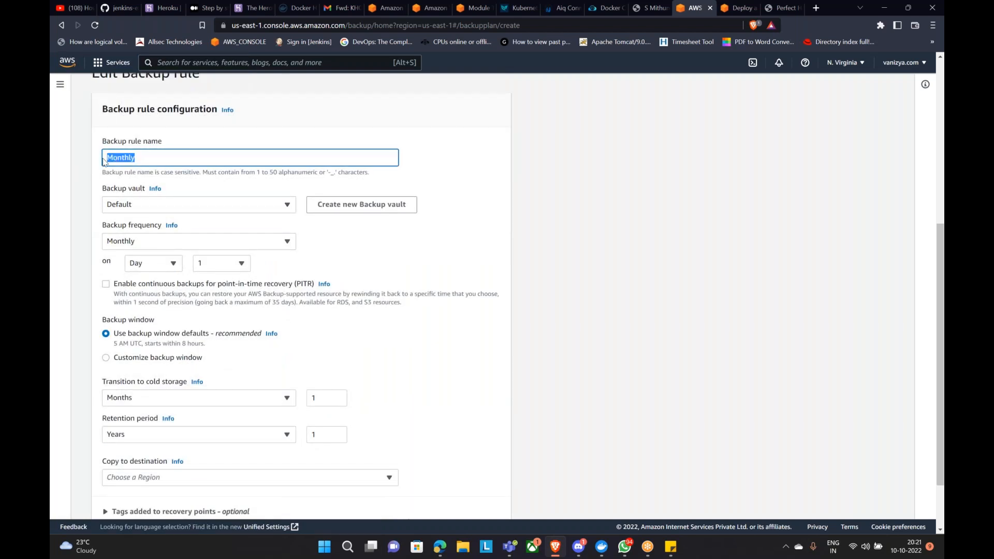
drag(169, 145, 89, 140)
scroll(144, 160, down, 1)
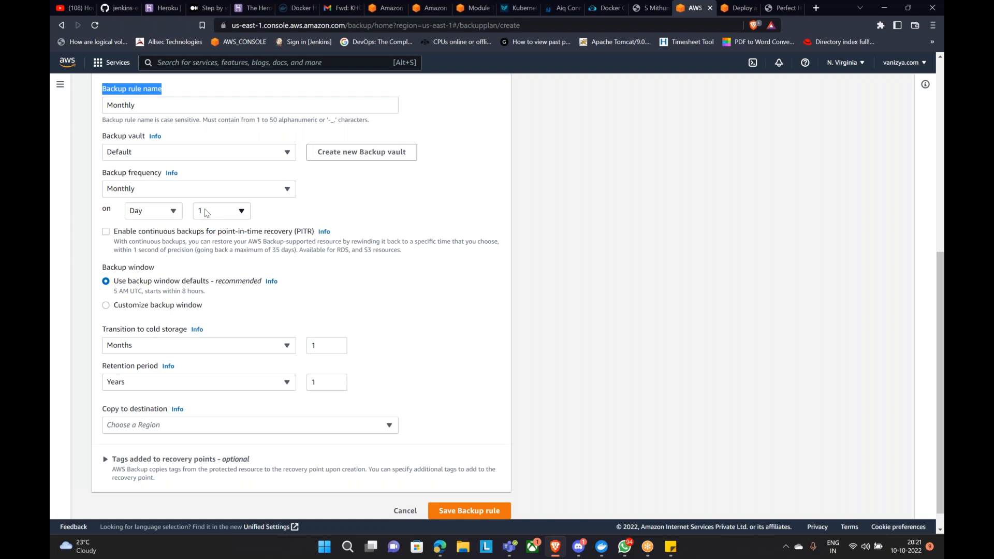
scroll(205, 213, down, 1)
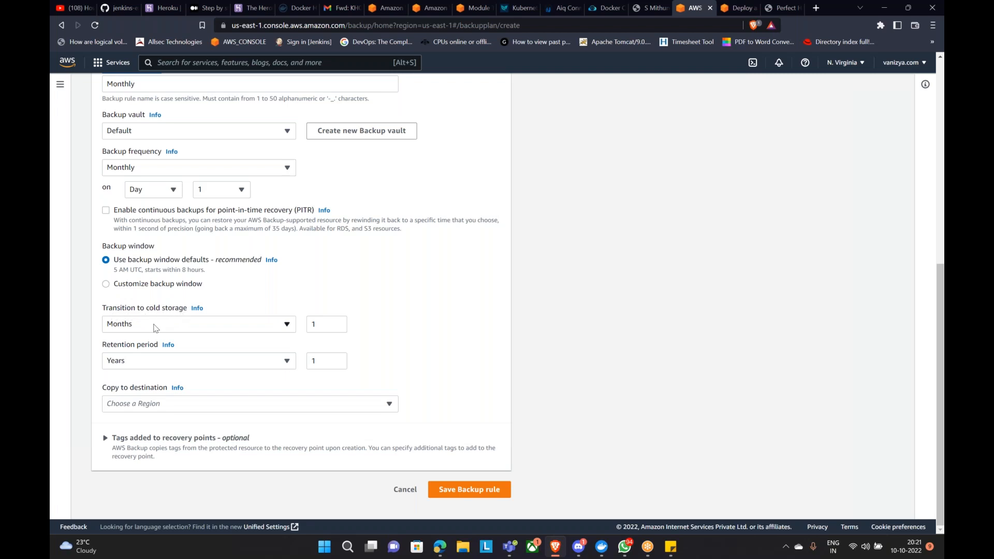
Step: Check the 1-month cold storage setting, then cancel the Monthly rule unchanged
click(125, 329)
click(125, 328)
double_click(310, 328)
click(261, 301)
click(410, 494)
scroll(236, 346, up, 4)
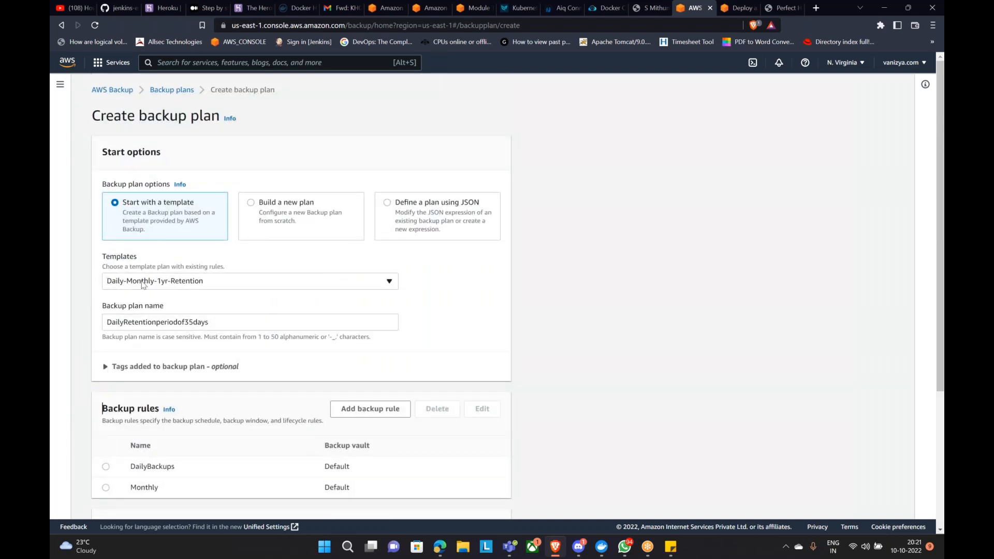
Step: Apply Daily-Weekly-Monthly-5yr-Retention and inspect MonthlyBackups' 3-month cold storage and 5-year retention unchanged
click(194, 286)
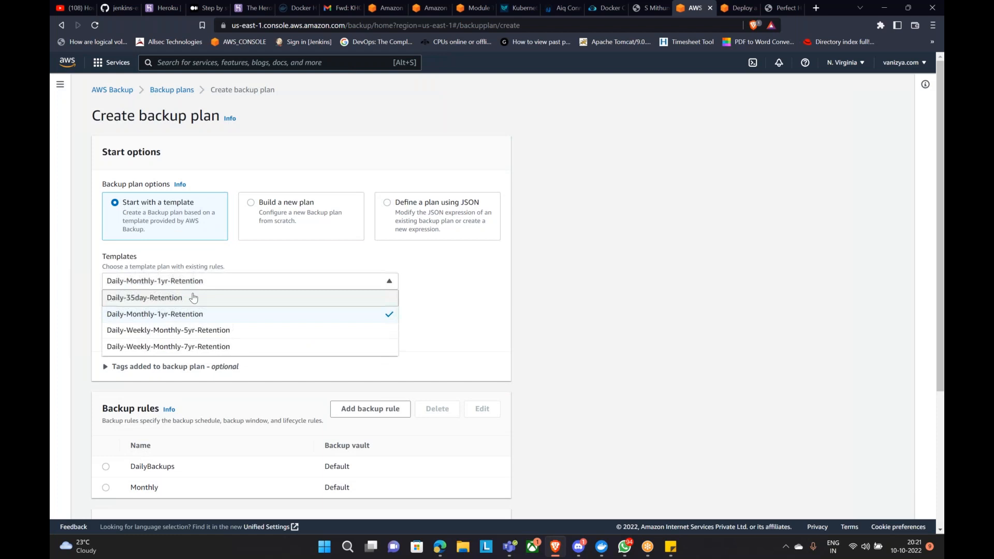
click(197, 330)
scroll(250, 382, down, 4)
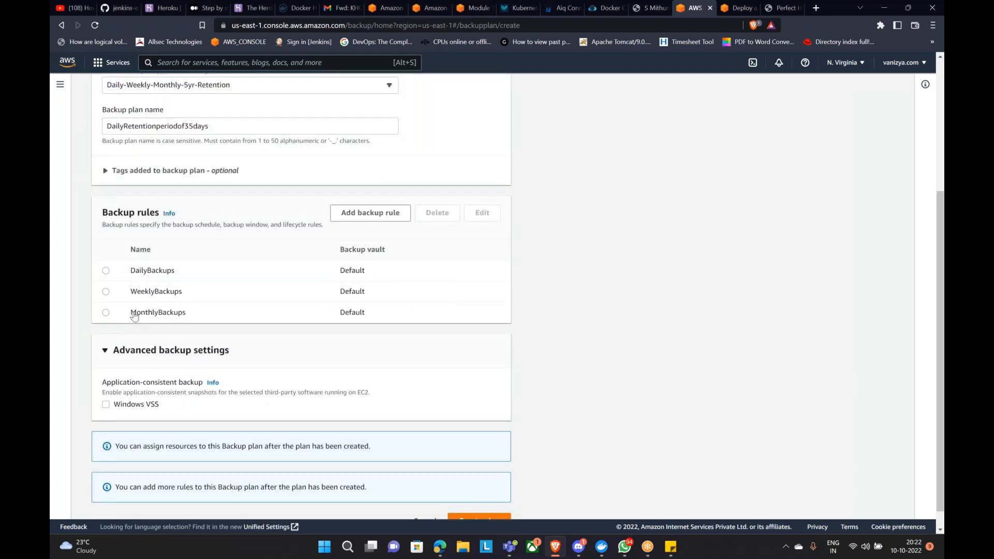
click(106, 312)
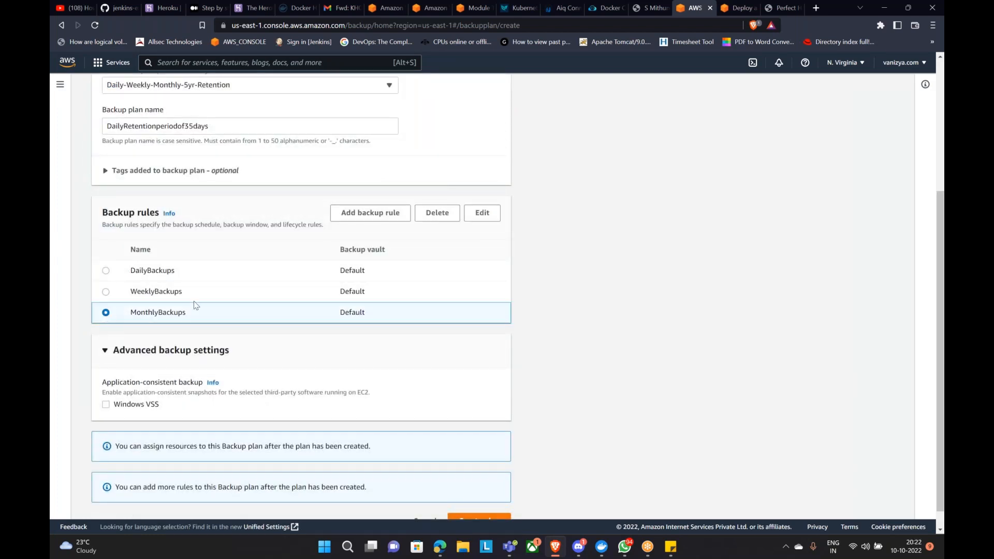
click(481, 213)
scroll(329, 376, down, 3)
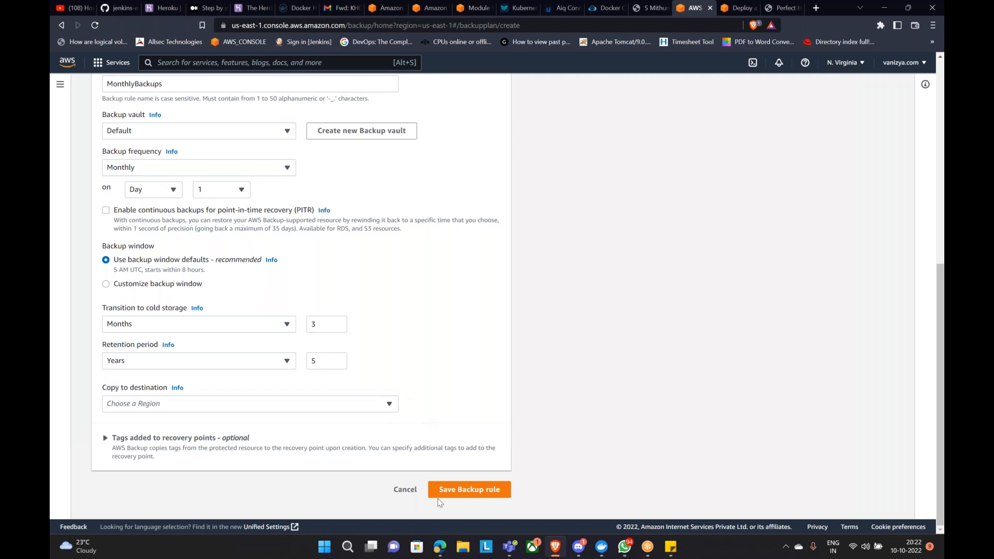
click(407, 490)
Step: Abandon the current plan, start a new one, and pick the Daily-35day-Retention template
click(421, 501)
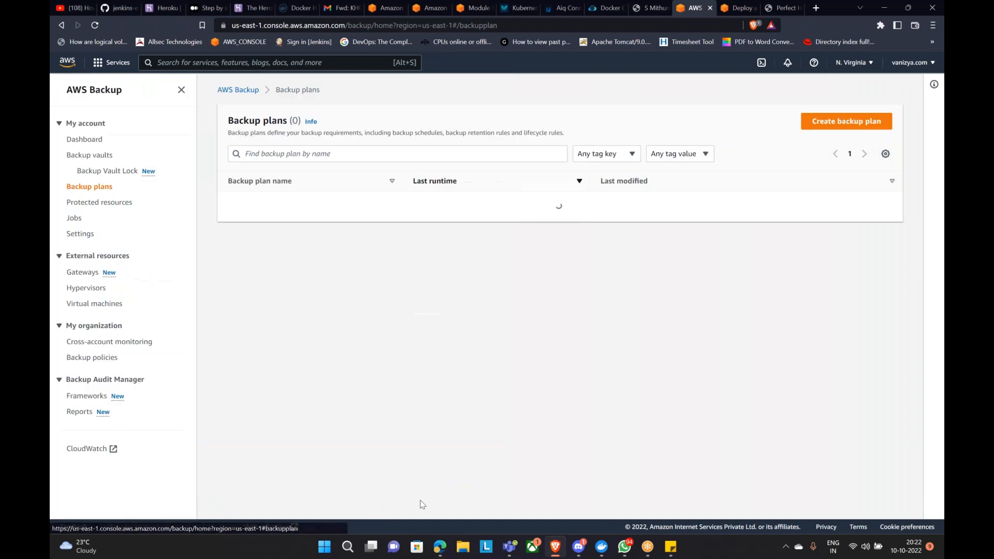
click(862, 170)
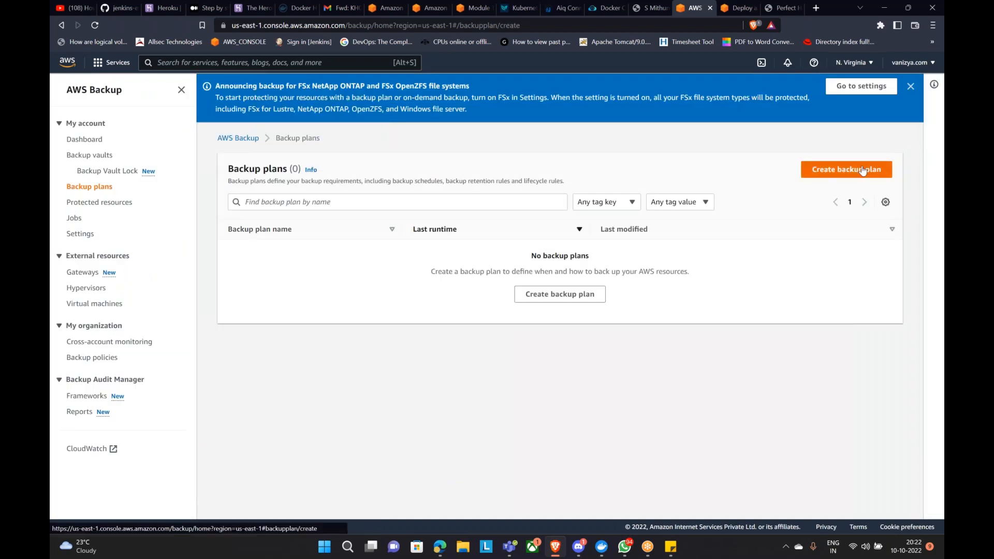
click(261, 334)
click(146, 346)
Step: Switch to Build a new plan and name it DailyBackupwith10daysRET
click(161, 371)
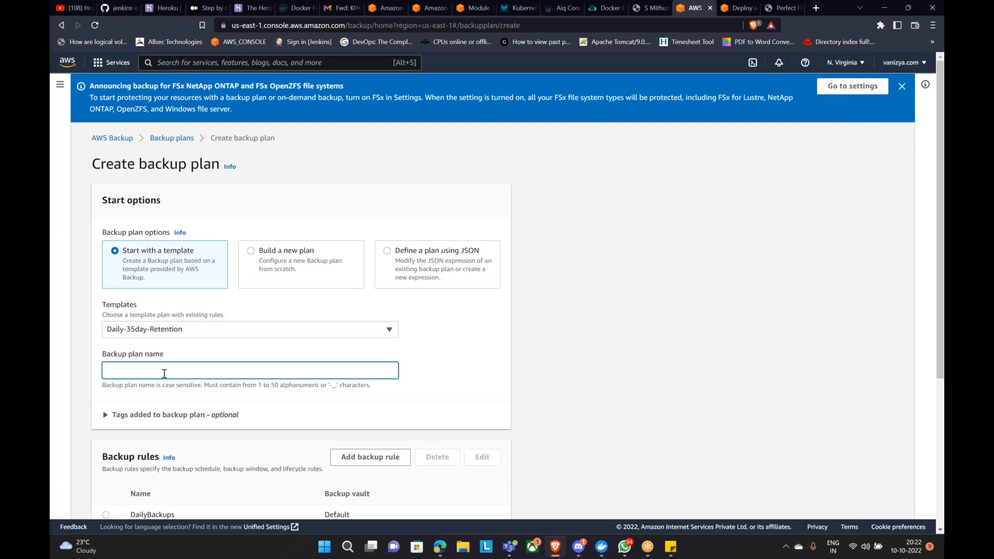
text(Backup)
key(BackSpace)
key(BackSpace)
key(BackSpace)
key(BackSpace)
text(DailyBackup)
click(252, 253)
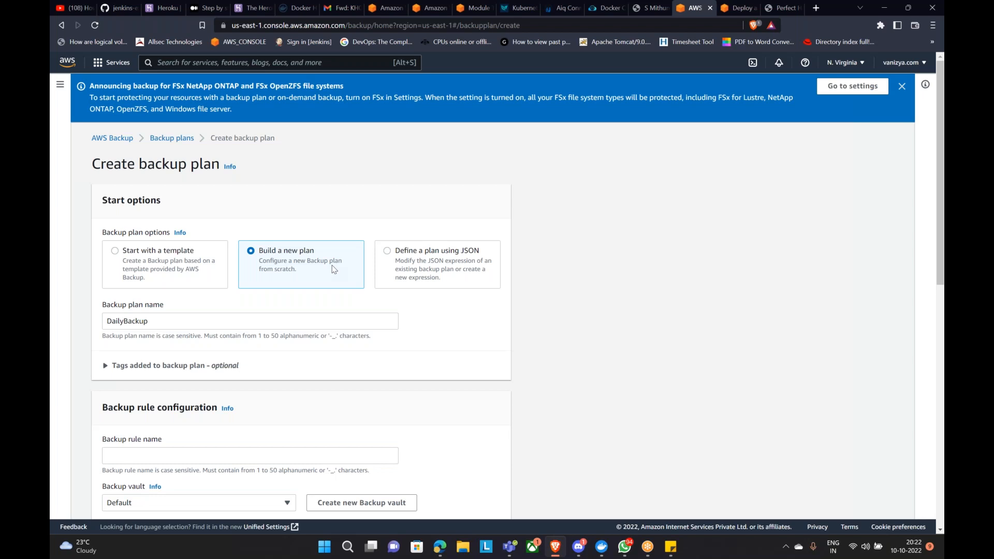
click(204, 327)
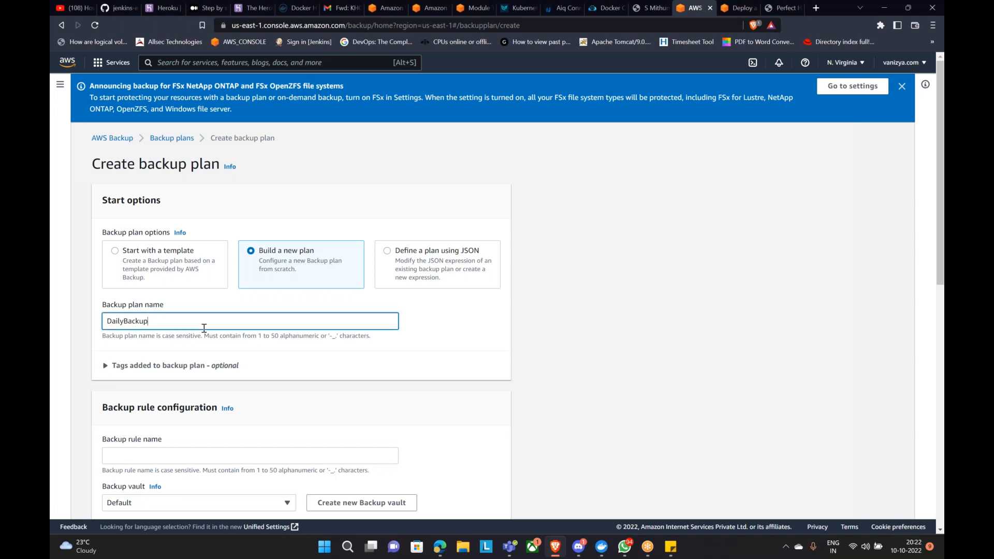
text(with10daysRET)
Step: Copy the plan name and paste it as the backup rule name DailyBackupwith10daysRET
click(484, 415)
scroll(487, 423, down, 3)
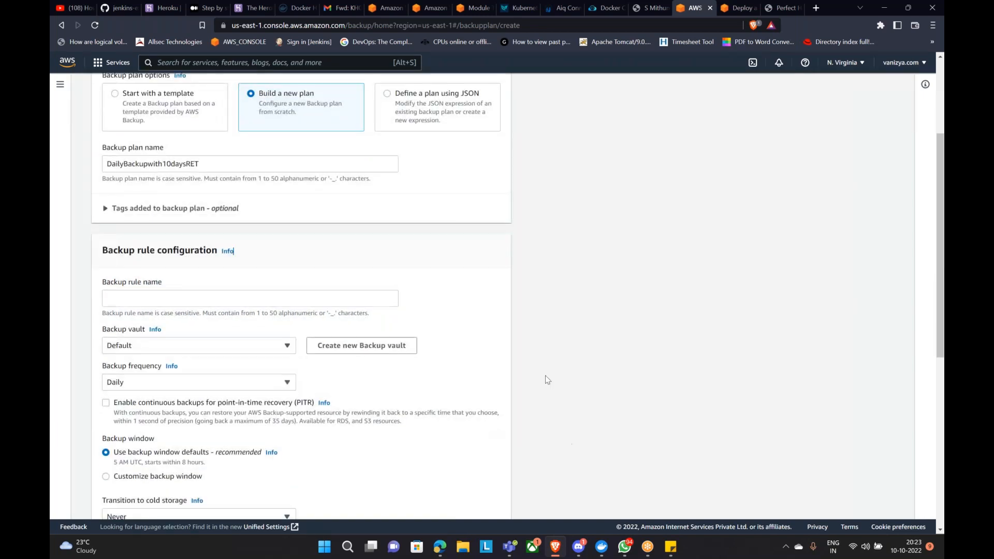
scroll(324, 275, up, 3)
drag(223, 271, 52, 284)
key(ctrl+c)
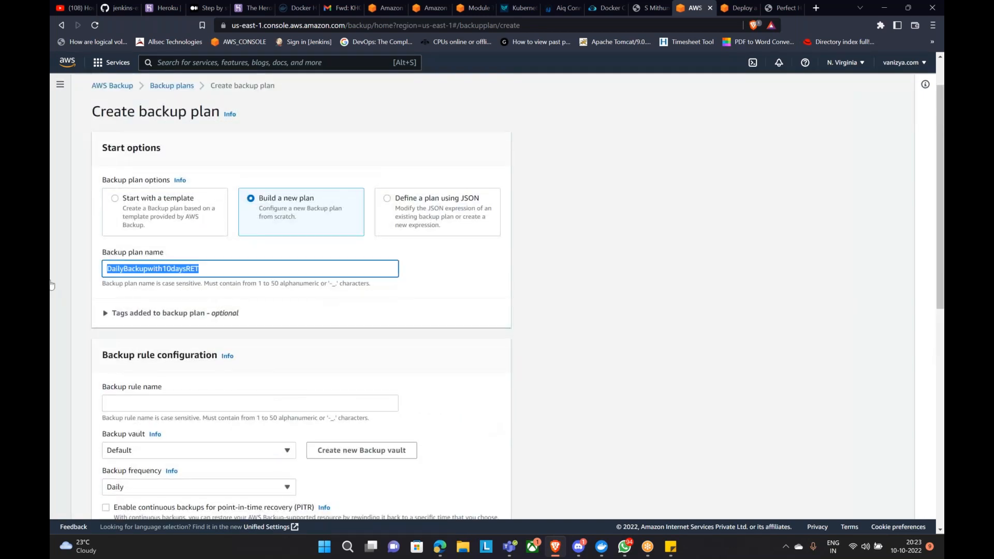
scroll(231, 328, down, 2)
click(176, 294)
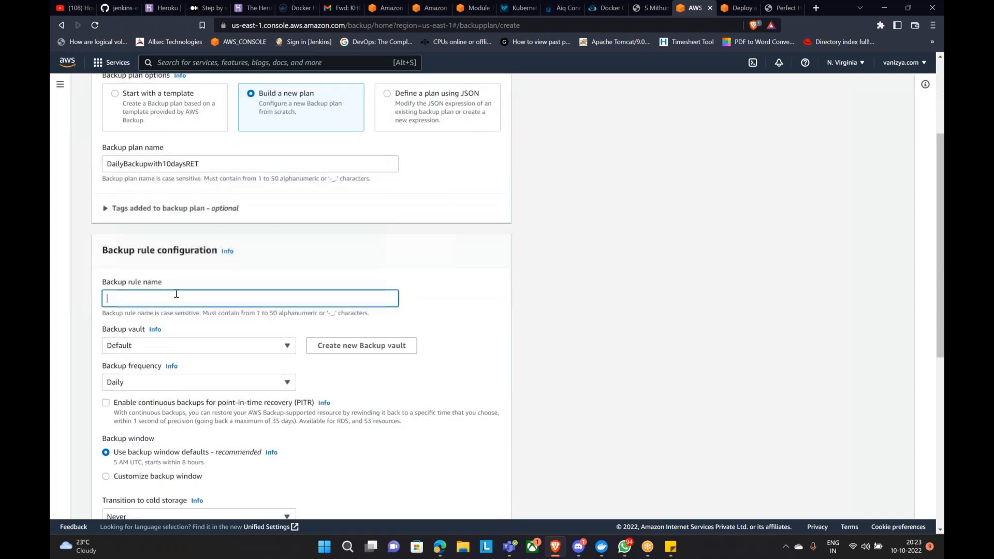
key(ctrl+v)
scroll(482, 343, down, 2)
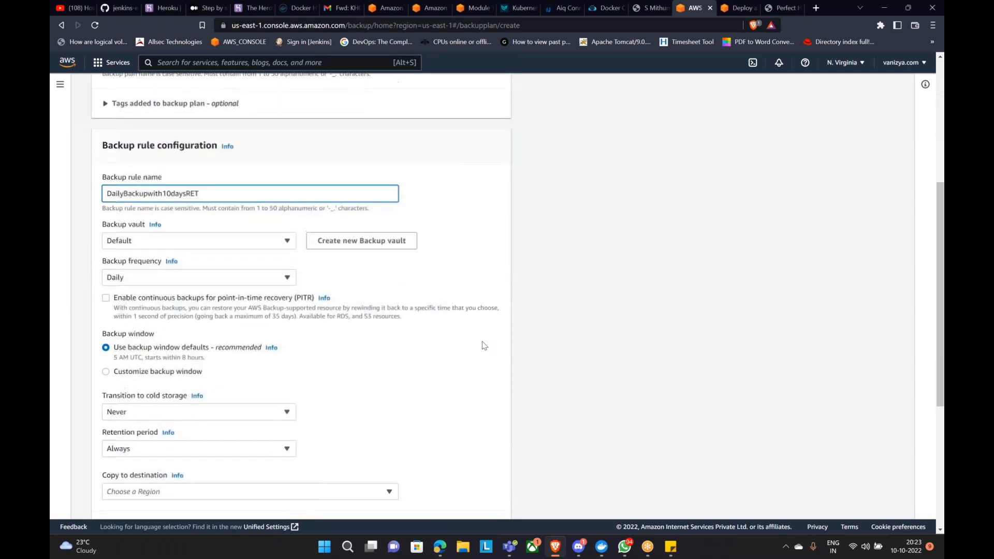
Step: Begin a new vault named DailyBackupwith10daysRET, then cancel it, keeping the Default vault
click(269, 244)
click(270, 245)
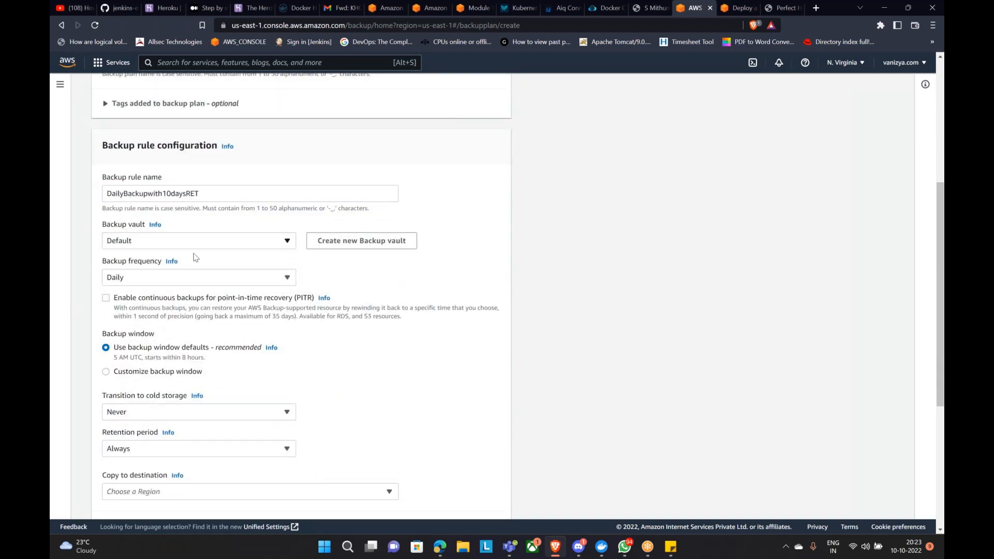
click(393, 242)
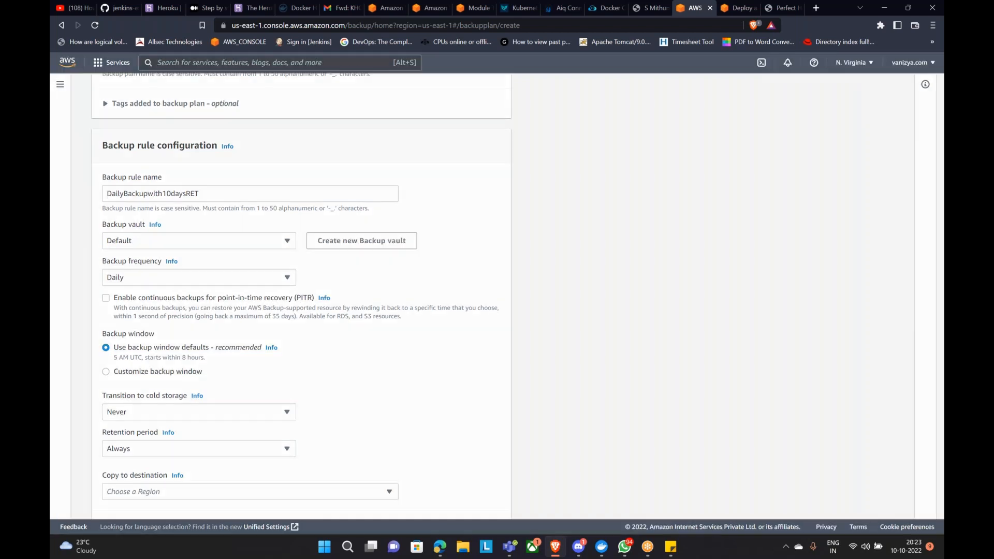
click(388, 237)
key(ctrl+v)
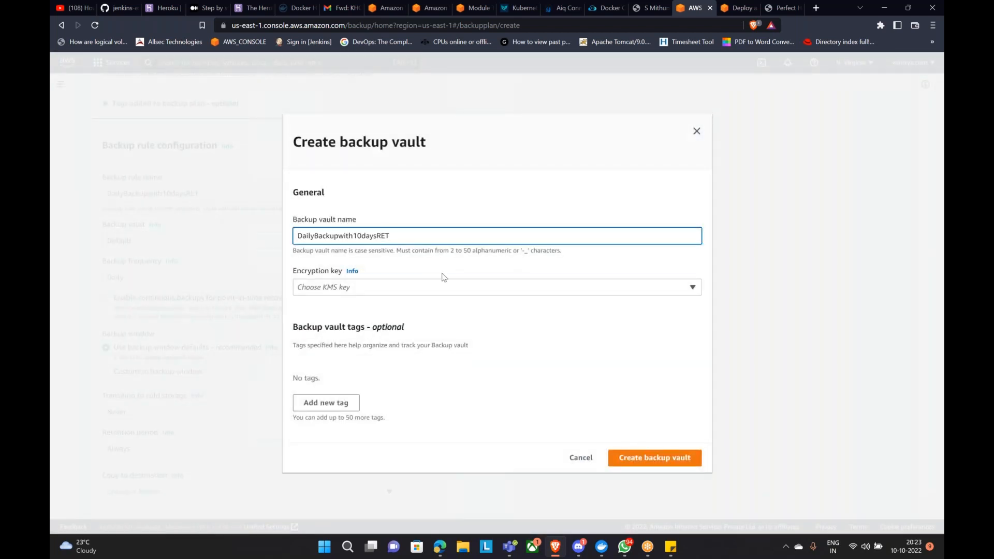
drag(395, 235, 196, 251)
click(579, 460)
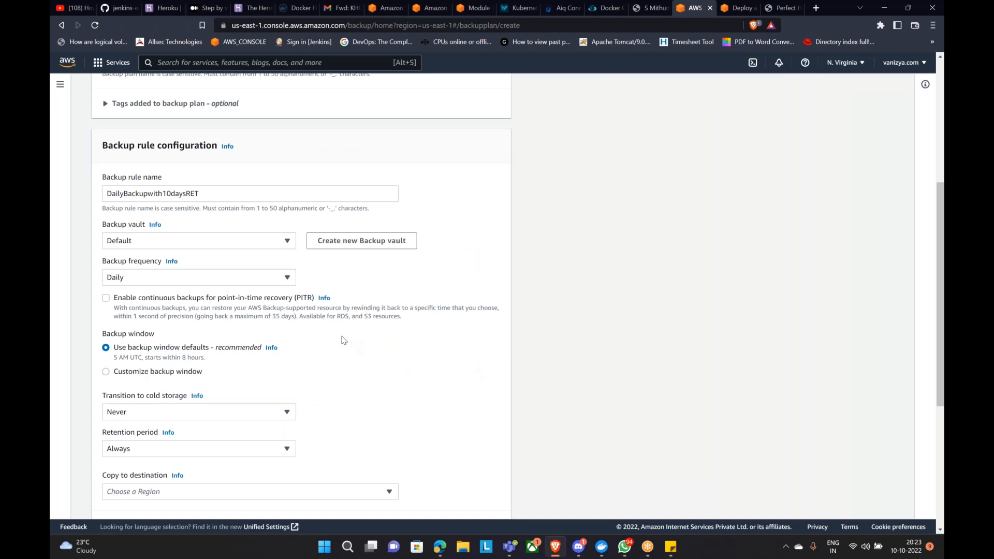
scroll(254, 190, down, 2)
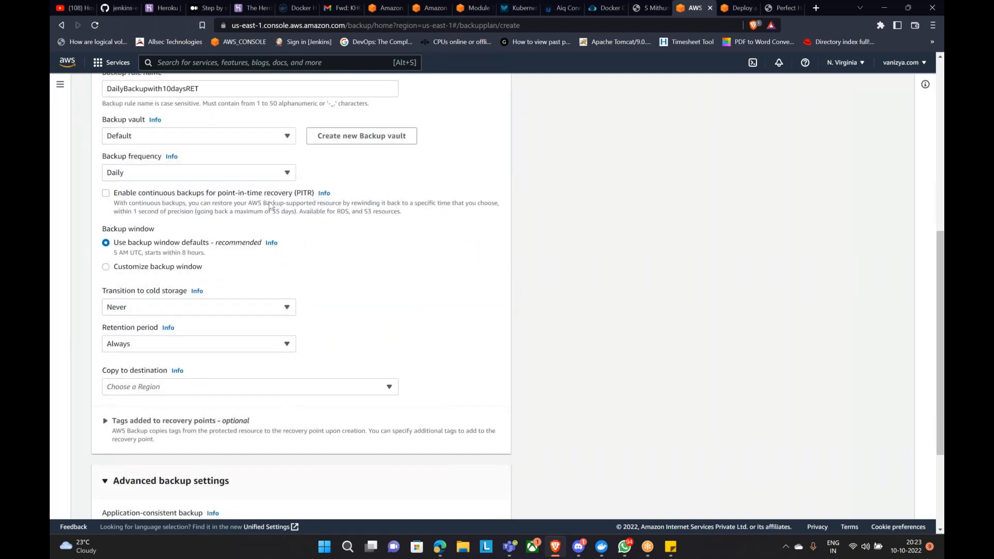
Step: Turn continuous point-in-time recovery backups on and then back off
click(107, 196)
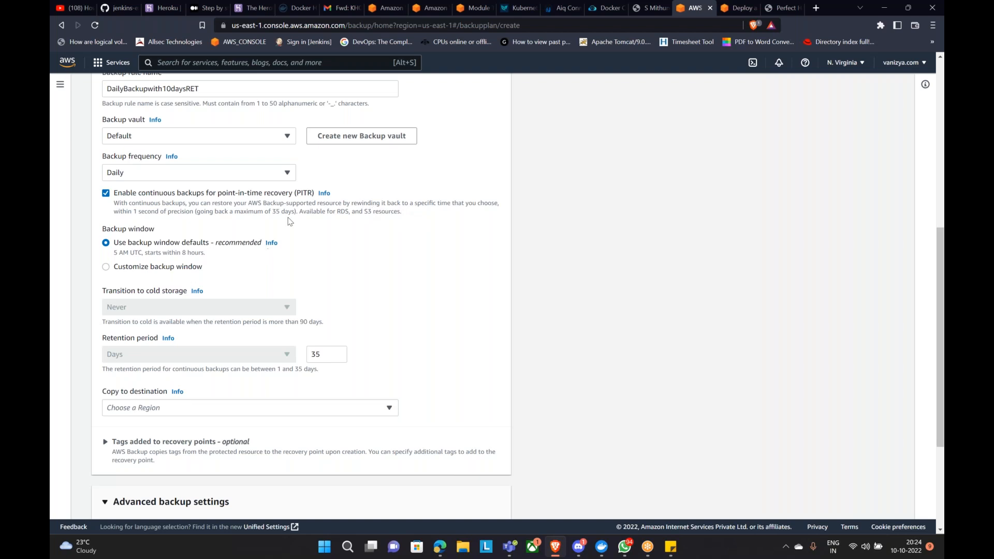
click(106, 194)
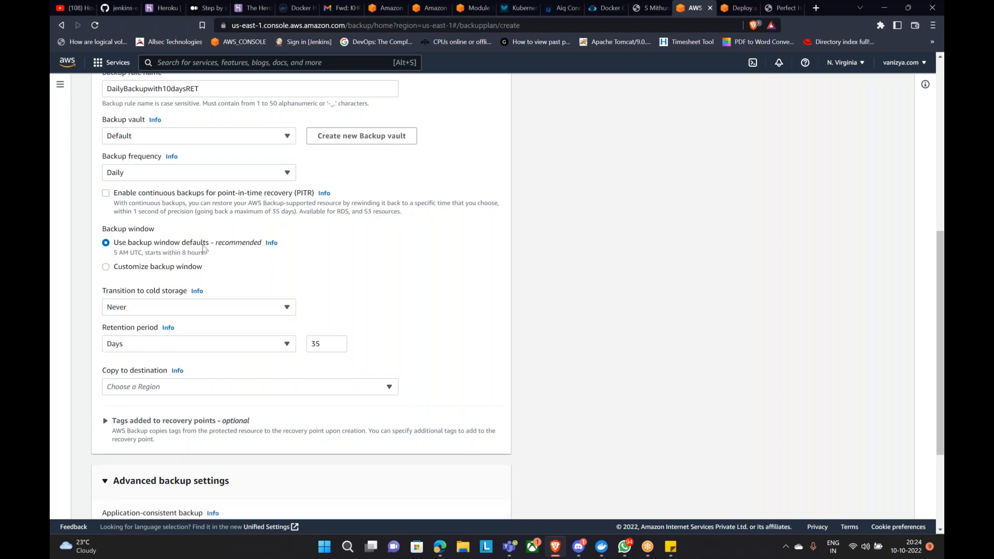
scroll(220, 242, down, 1)
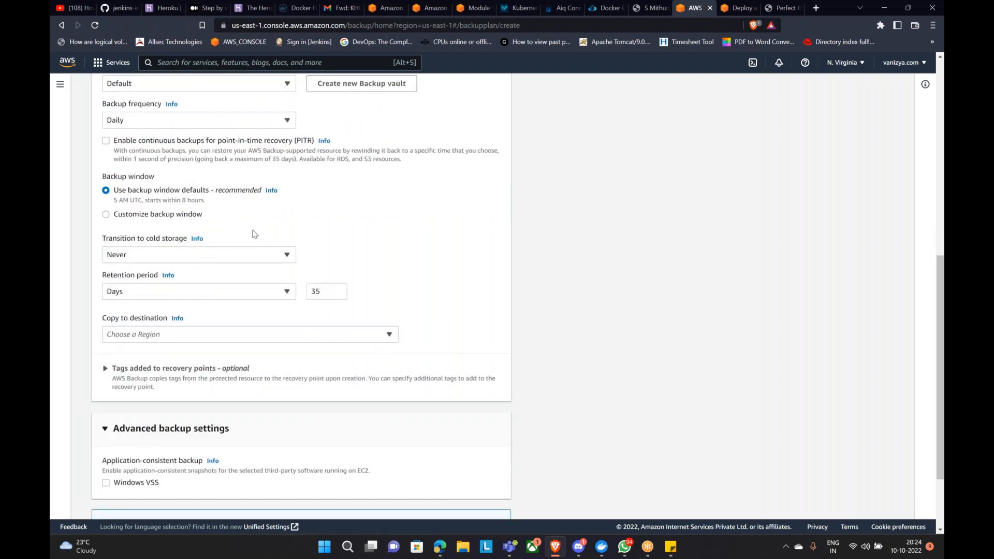
scroll(338, 227, up, 3)
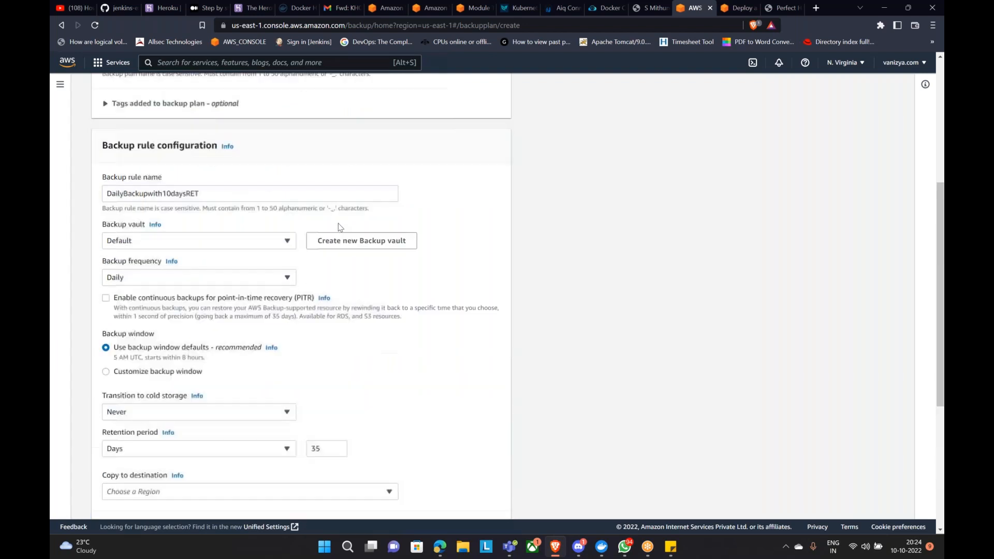
scroll(337, 226, down, 2)
scroll(288, 272, up, 2)
scroll(302, 264, down, 1)
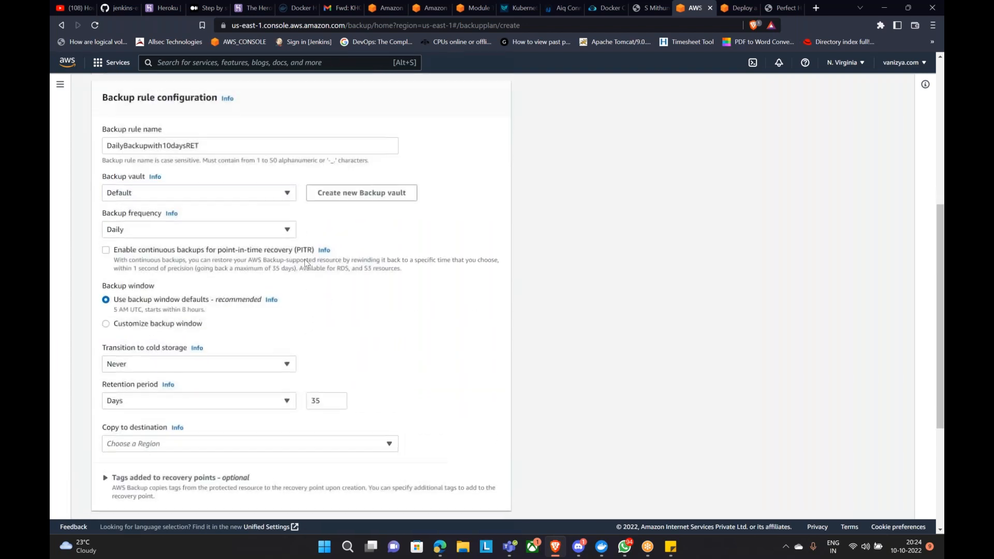
Step: Set the transition to cold storage to a Days-based value
click(282, 359)
click(325, 326)
scroll(325, 325, down, 2)
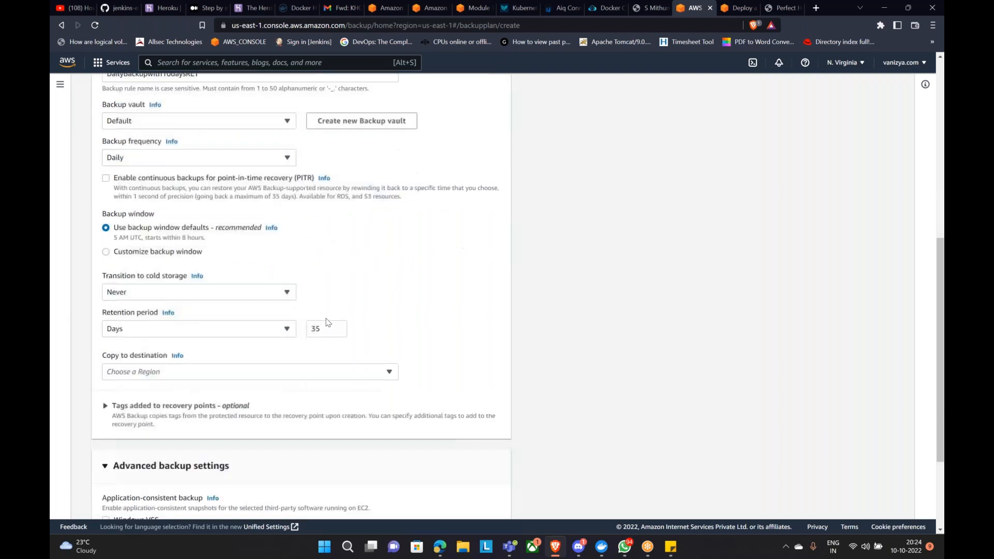
click(273, 257)
click(210, 292)
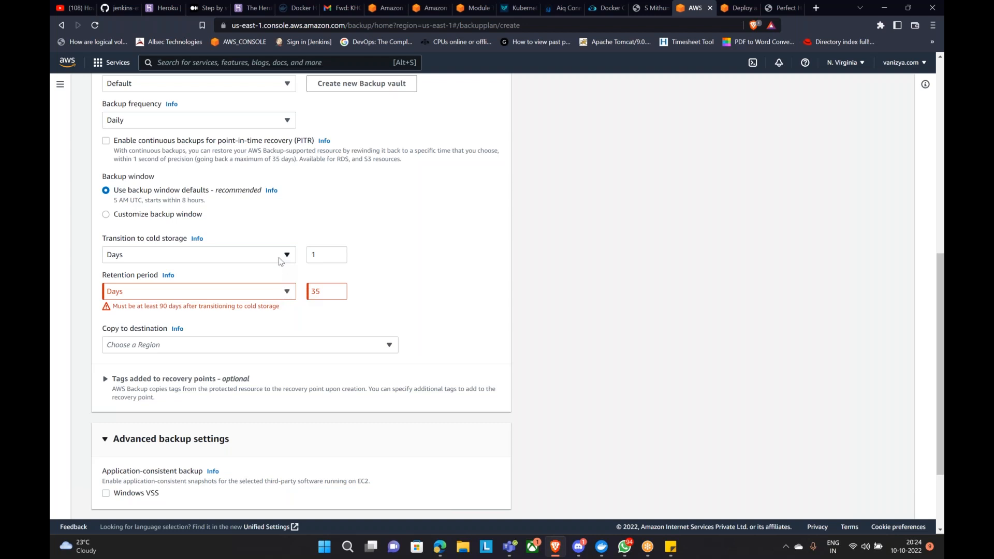
Step: Change the cold storage transition to 10 days
click(320, 256)
text(0)
click(431, 234)
Step: Review the retention error, then replace the 35-day retention period with 91
drag(280, 306, 113, 292)
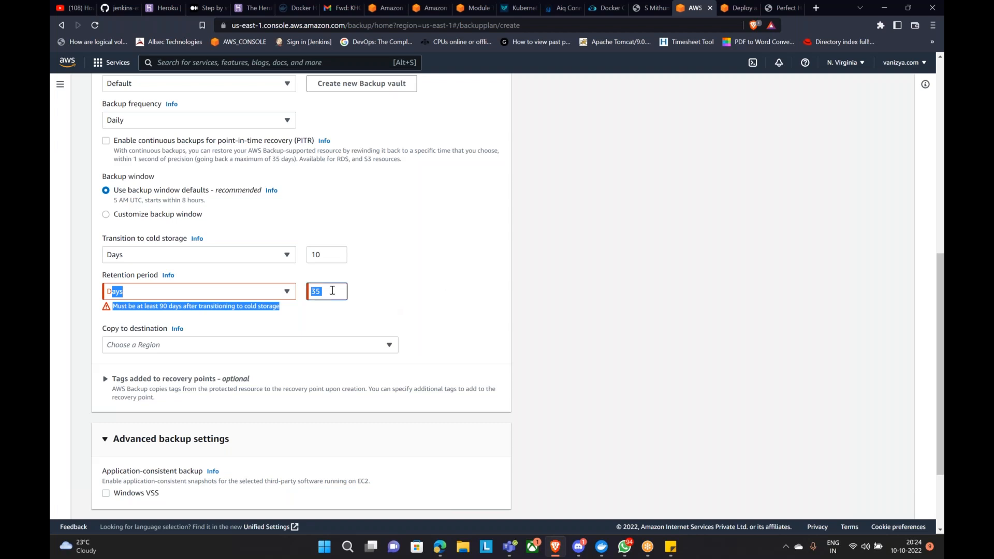
click(413, 278)
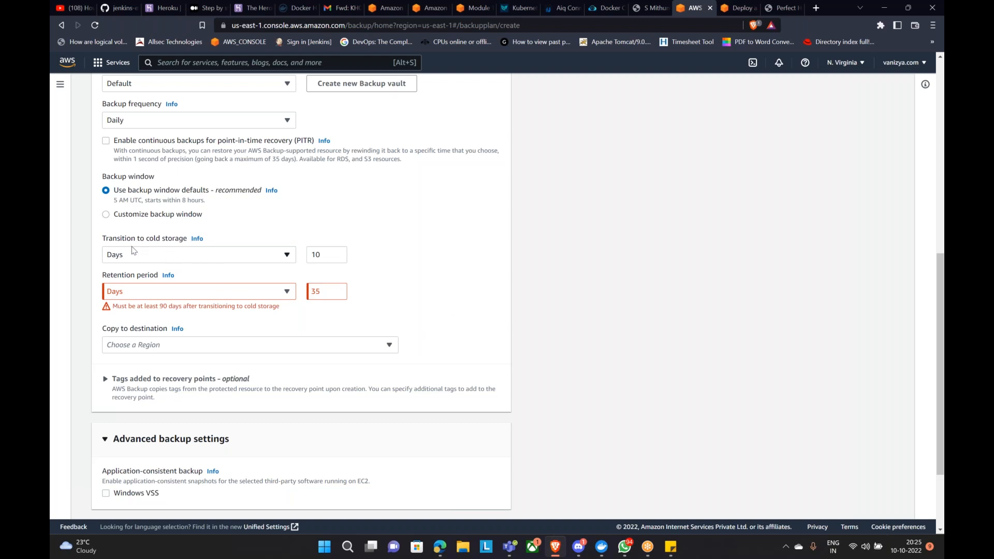
click(322, 293)
drag(322, 293, 289, 294)
text(91)
Step: Change the retention period to 100 days to clear the 90-day minimum error
click(446, 282)
scroll(421, 293, down, 1)
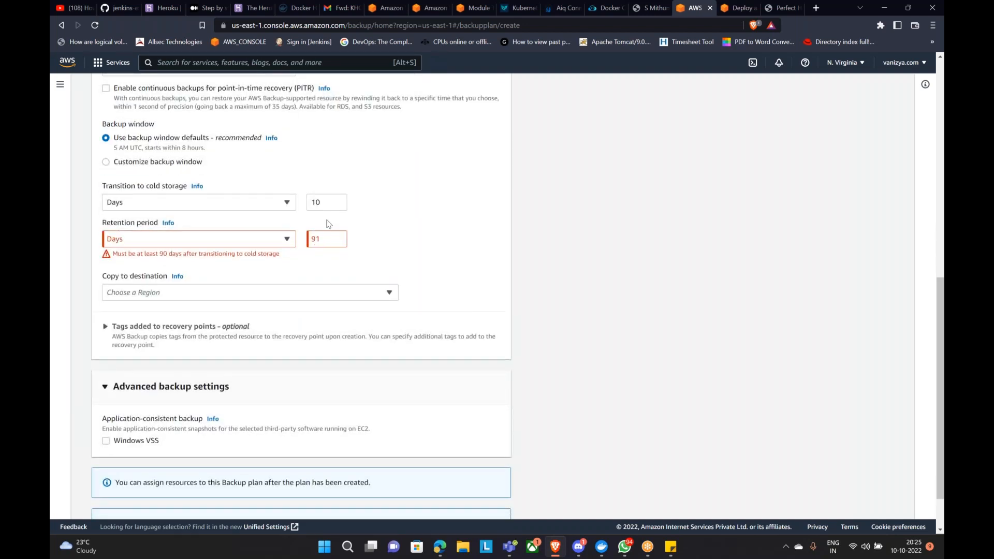
double_click(319, 238)
text(1)
text(01)
key(BackSpace)
text(0)
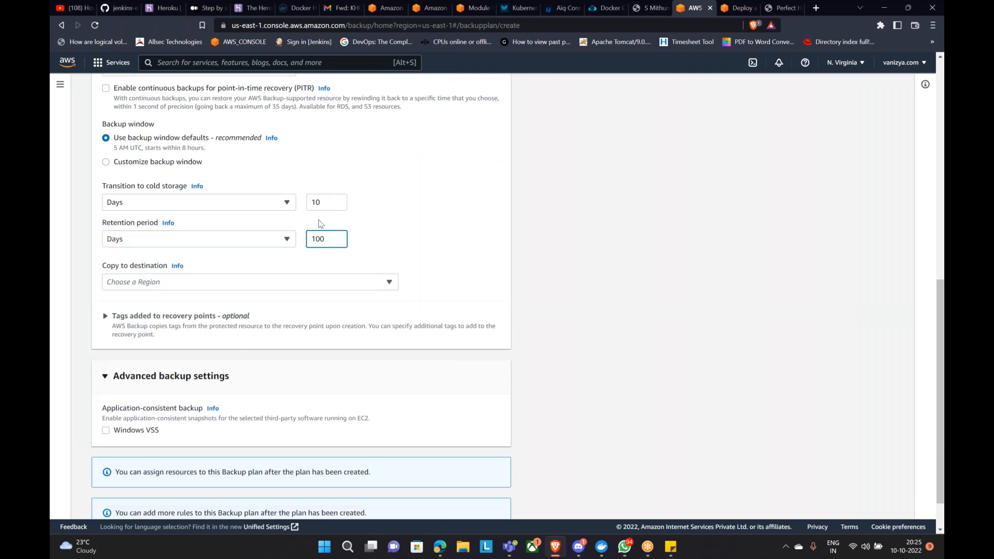
triple_click(429, 220)
click(326, 237)
key(BackSpace)
key(BackSpace)
key(BackSpace)
text(99)
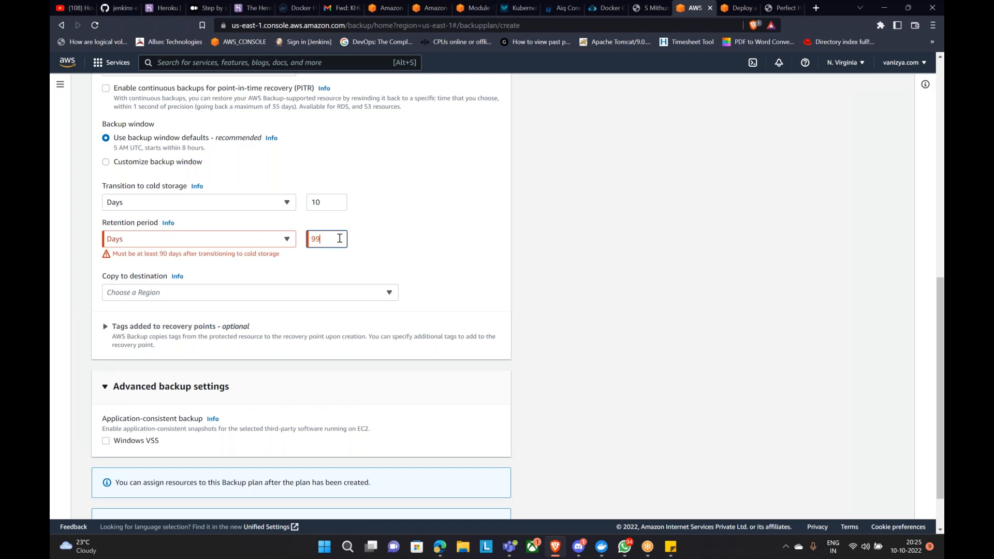
click(394, 272)
drag(340, 239, 304, 234)
text(100)
click(523, 205)
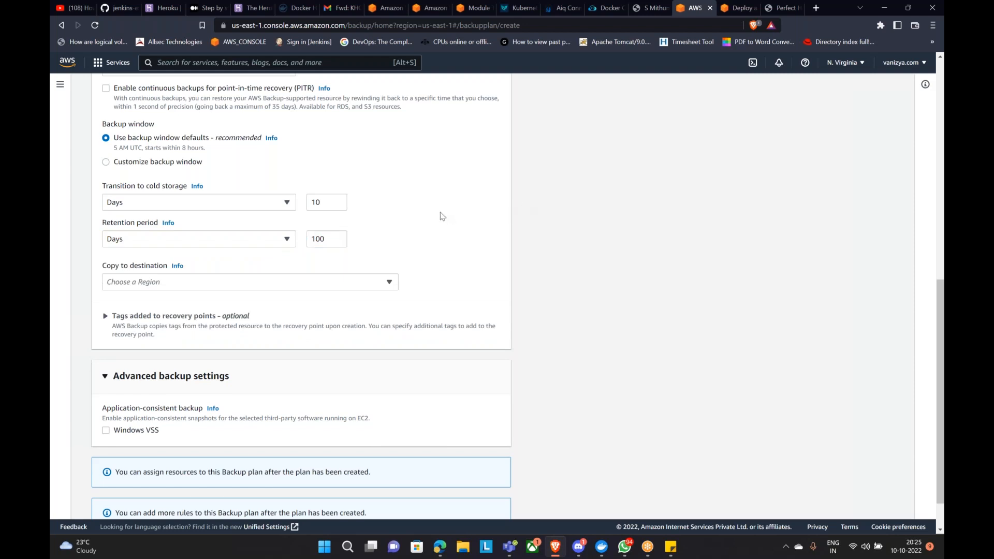
Step: Confirm retention stays at 100 days and cold storage at 10 days
click(309, 210)
drag(313, 243, 325, 243)
click(392, 226)
double_click(332, 201)
click(422, 185)
Step: Leave the copy destination region unset and create the backup plan
scroll(393, 208, down, 1)
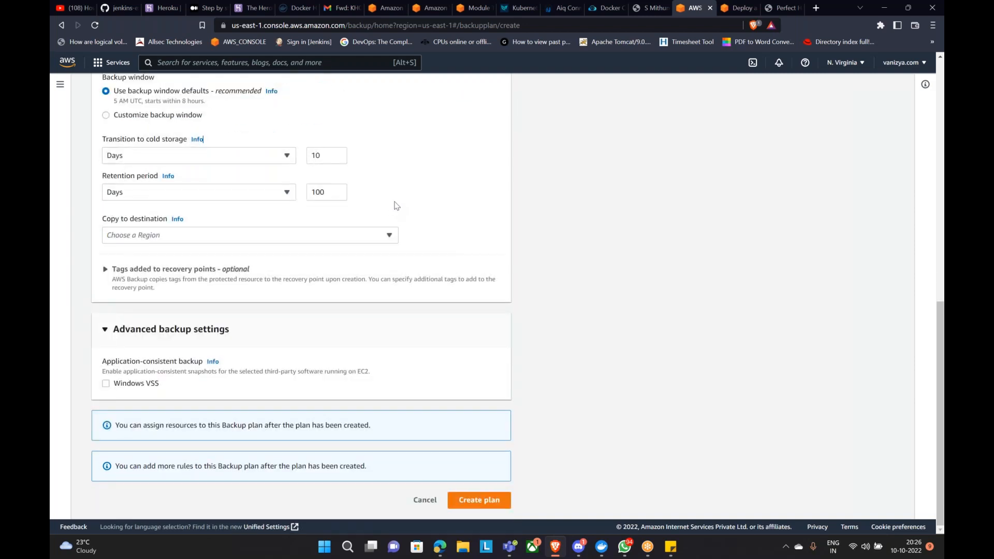
click(177, 241)
click(179, 243)
click(178, 240)
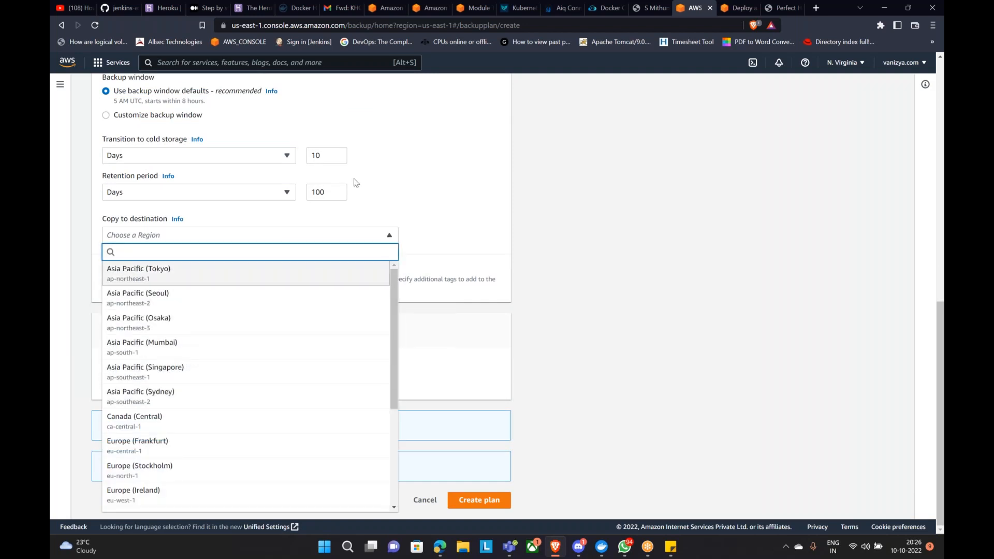
click(382, 185)
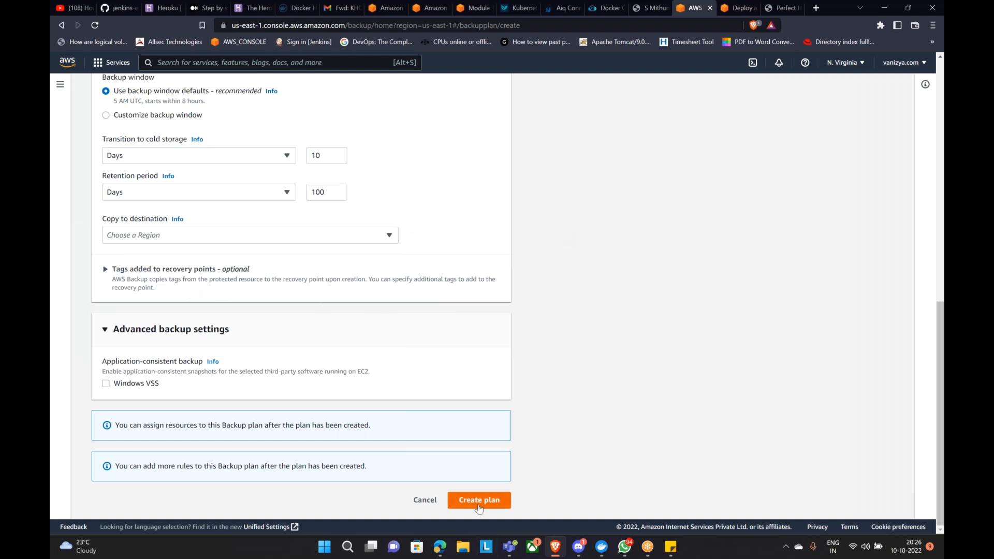
click(477, 499)
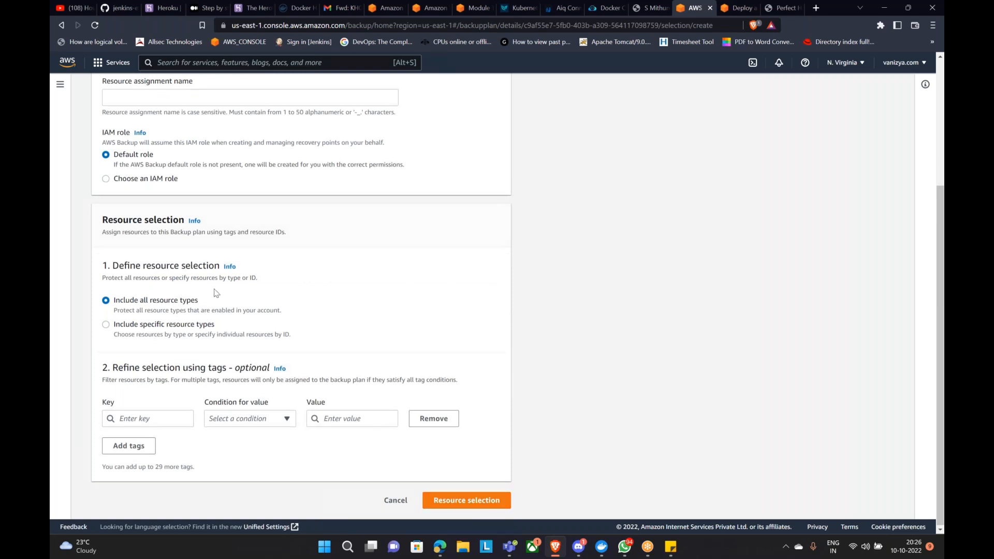
Step: Name the resource assignment DailyBackupwith10daysRET
drag(139, 135, 233, 136)
key(ctrl+c)
click(488, 213)
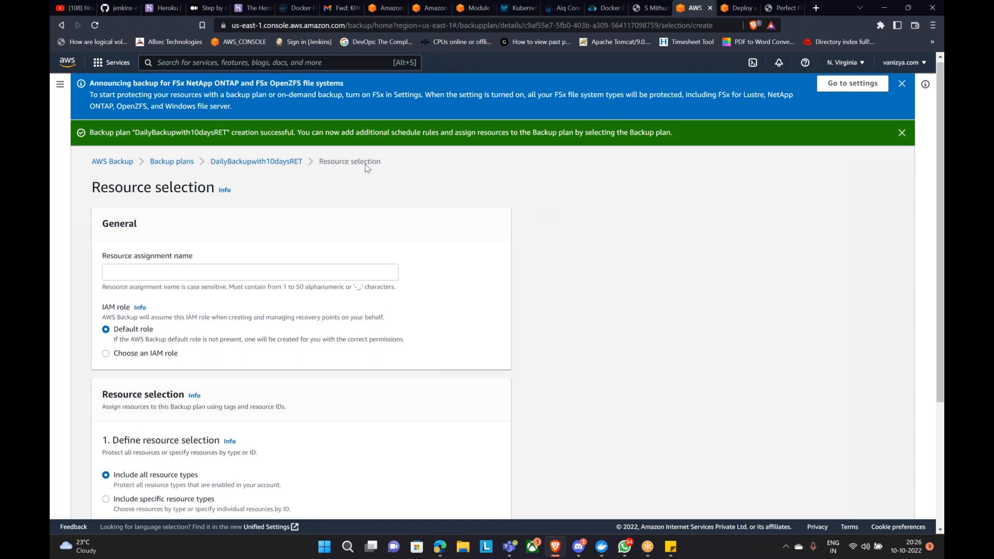
drag(102, 207, 196, 216)
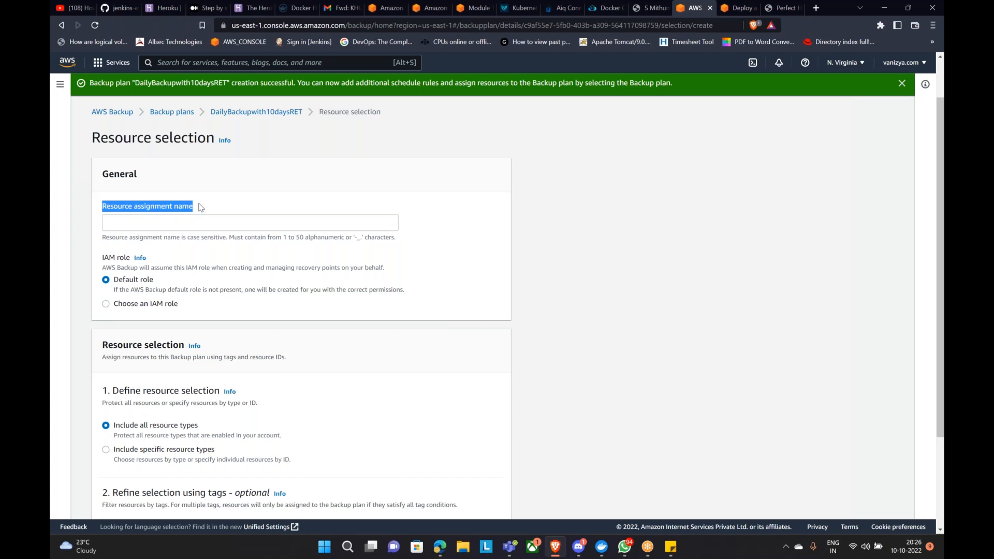
scroll(207, 202, down, 2)
scroll(215, 200, up, 2)
click(173, 218)
key(ctrl+v)
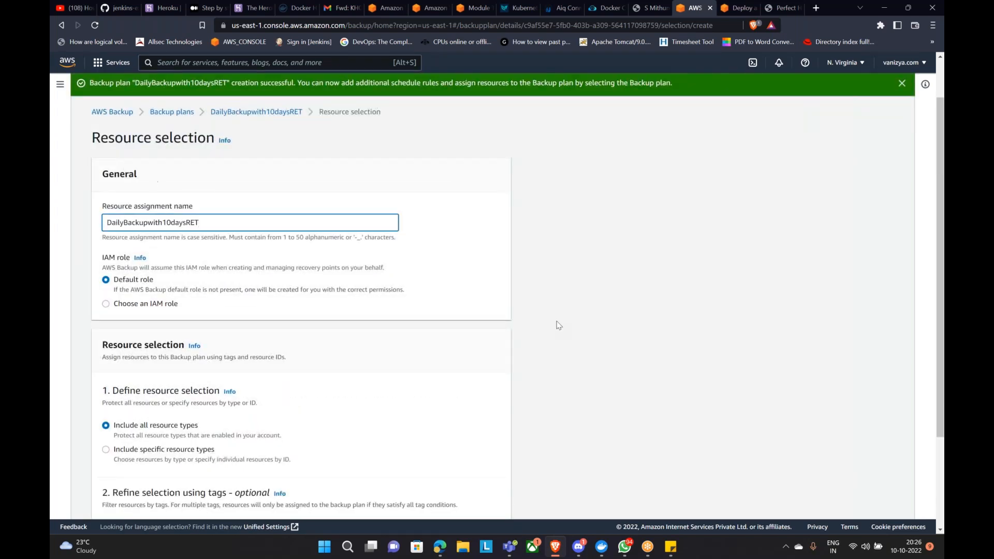
click(582, 303)
Step: Include specific resource types, choosing EC2 with all instances
scroll(575, 300, down, 2)
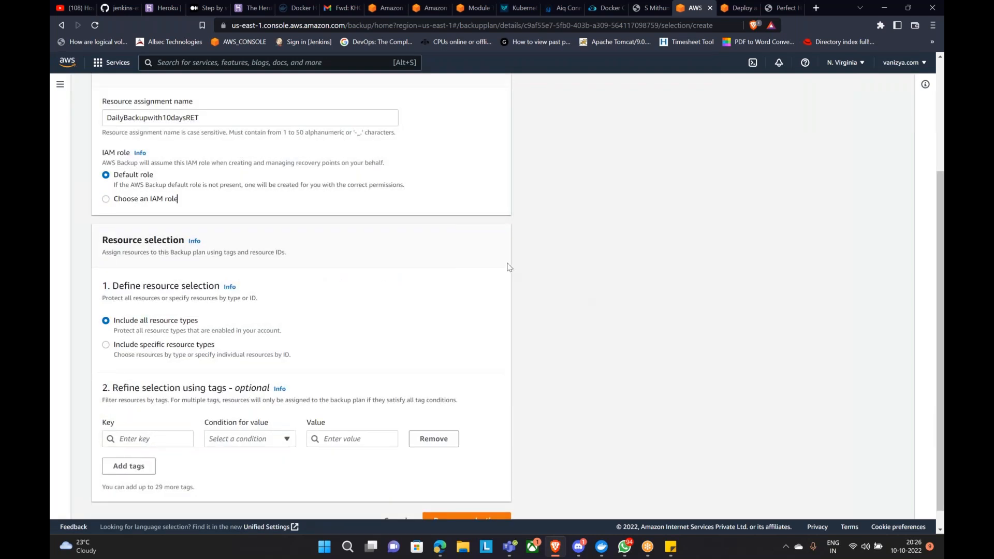
scroll(510, 267, down, 1)
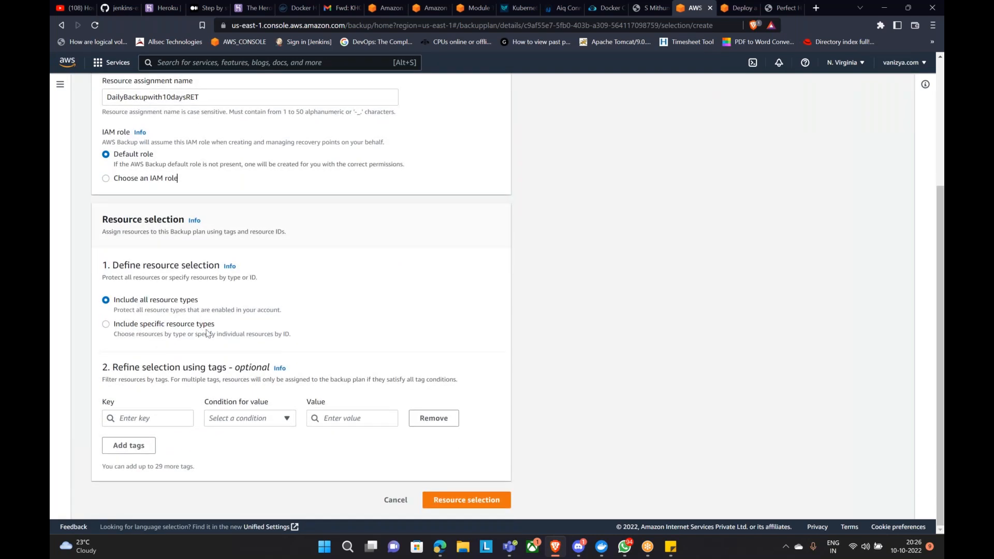
click(106, 324)
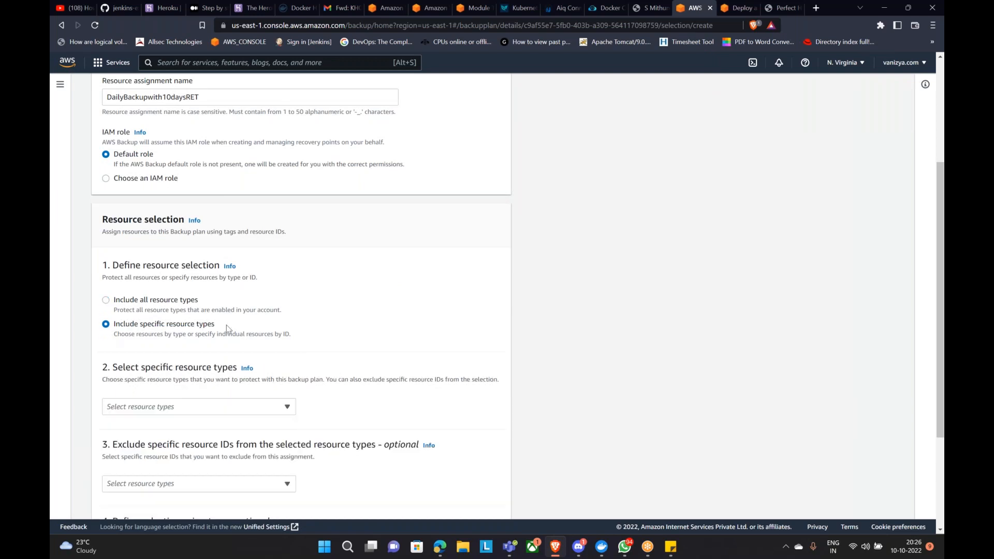
scroll(156, 290, down, 3)
click(150, 253)
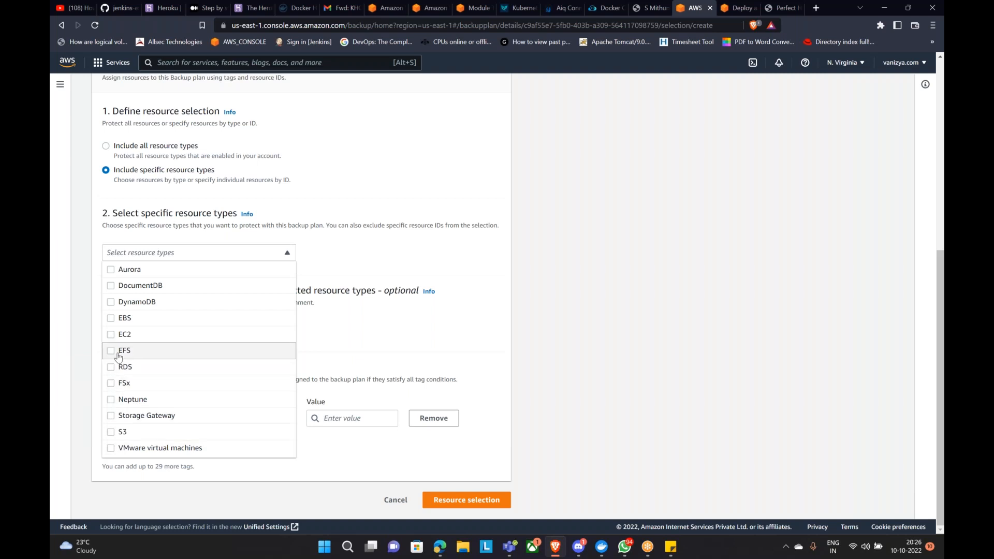
click(375, 236)
Step: Add an EC2 row to the excluded resource types
scroll(375, 236, down, 1)
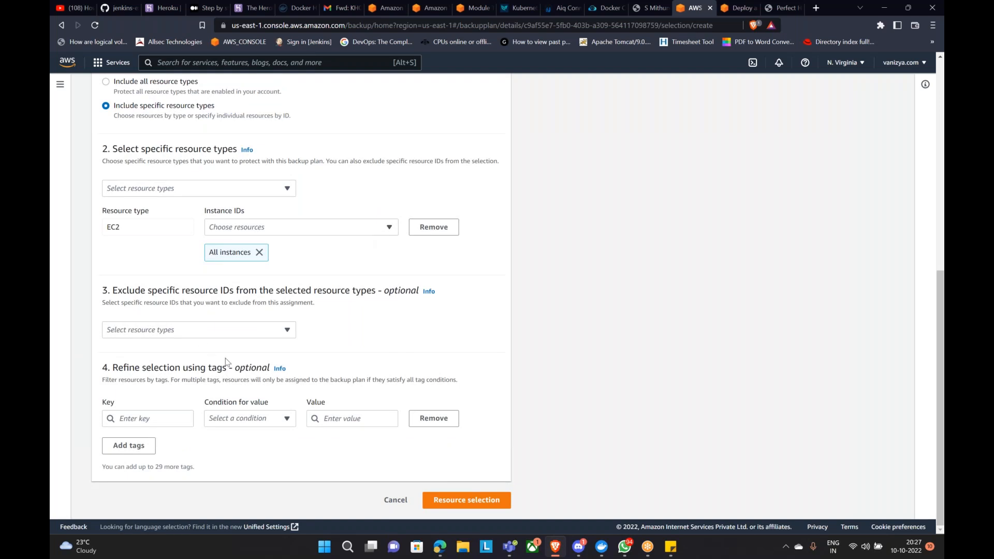
click(274, 338)
click(111, 347)
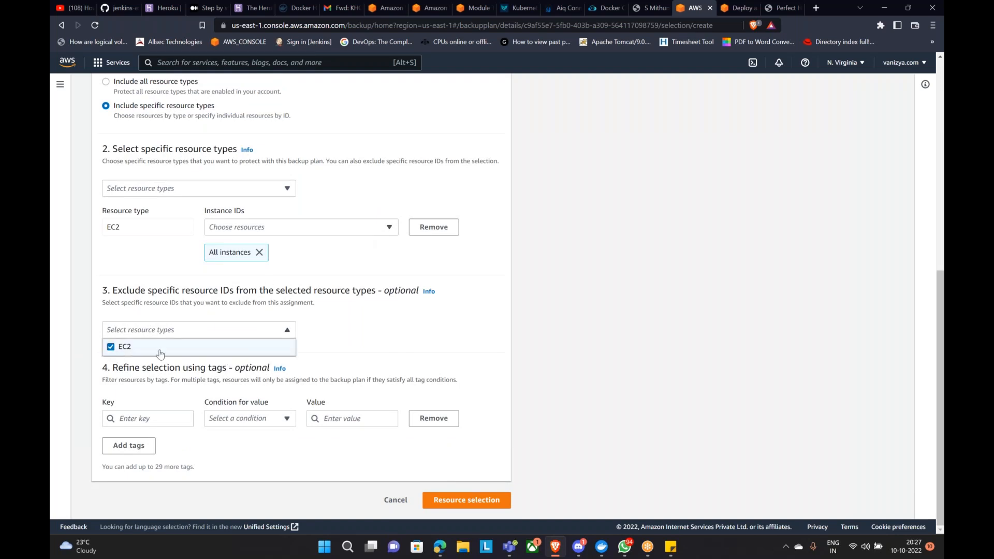
click(432, 332)
scroll(433, 332, down, 1)
click(258, 328)
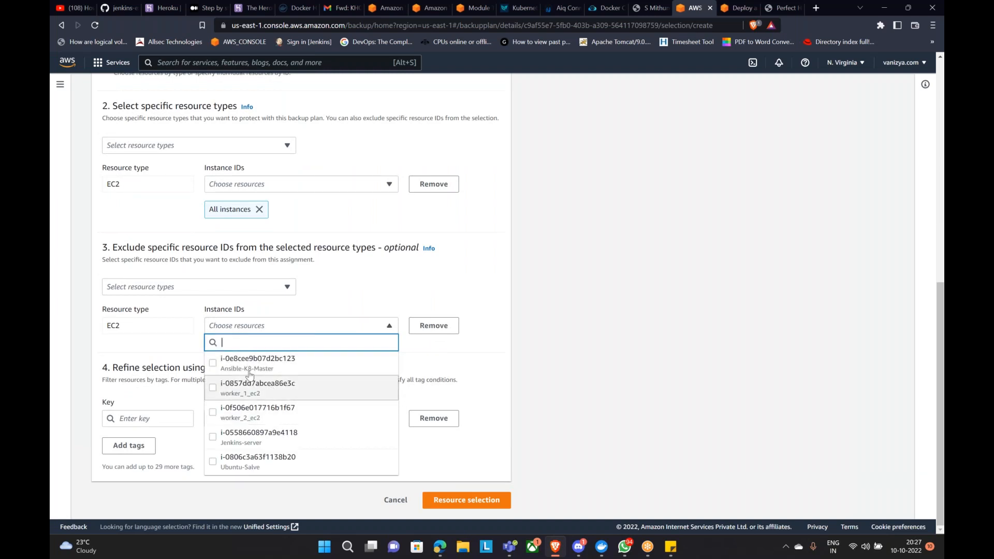
Step: Exclude Ansible-K8-Master, worker_1_ec2, worker_2_ec2, Jenkins-server and Ubuntu-Salve, then submit
click(215, 366)
click(213, 387)
click(213, 412)
click(217, 435)
click(214, 462)
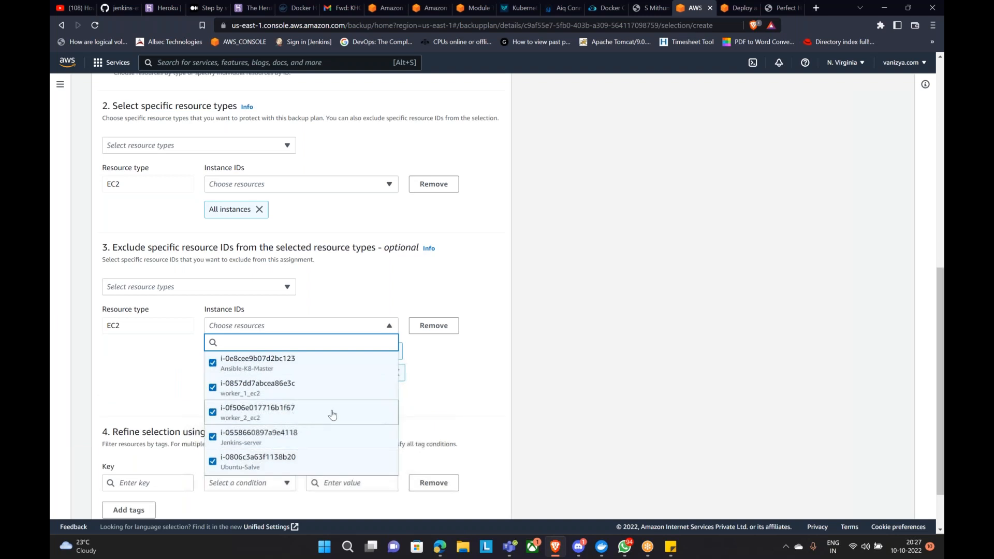
scroll(334, 414, down, 2)
click(498, 372)
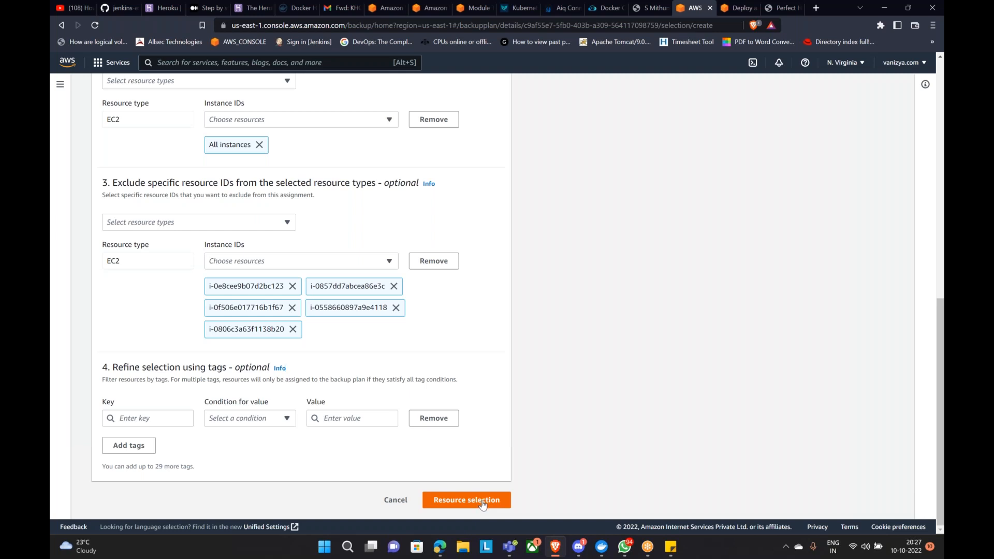
click(482, 505)
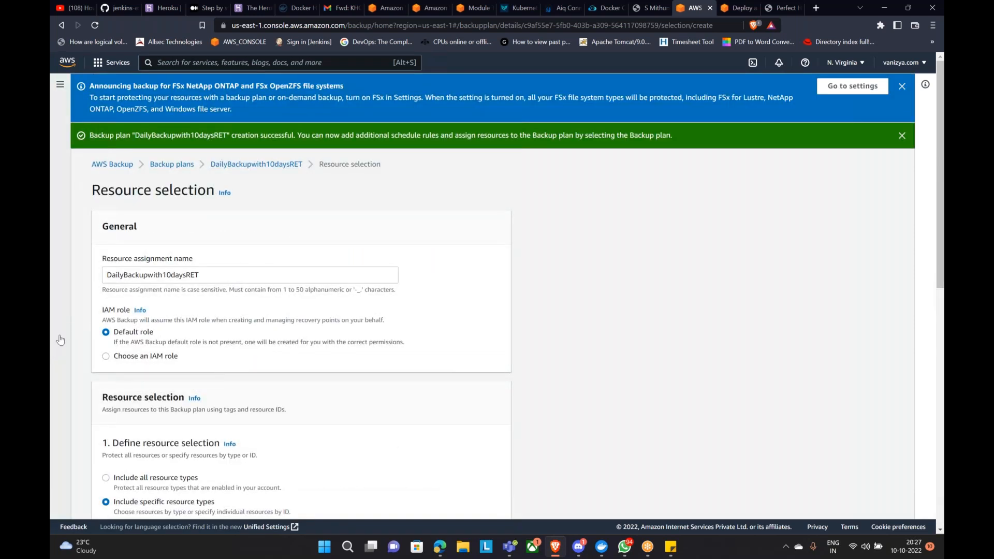
Step: Submit the resource selection, bringing up the cost-implications warning
scroll(431, 350, down, 4)
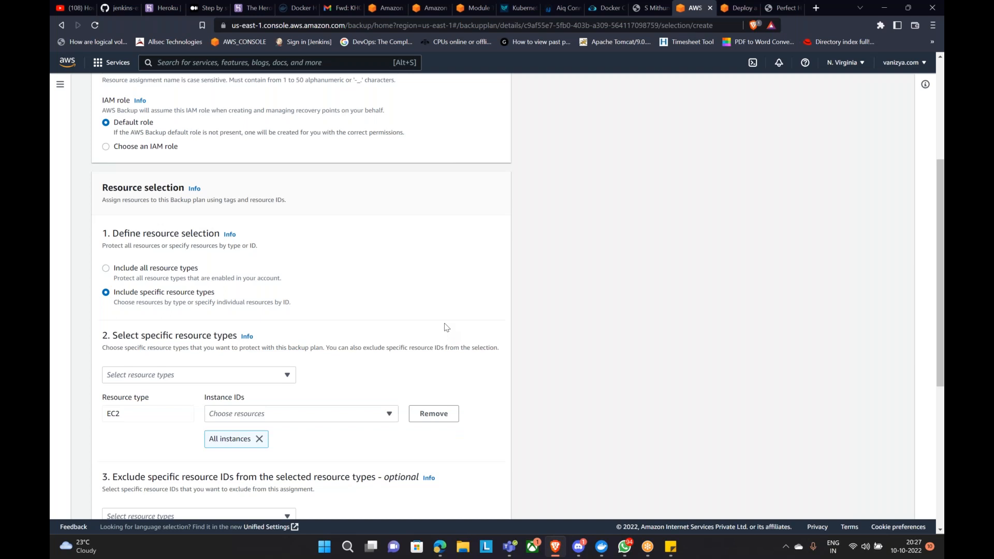
scroll(509, 262, down, 1)
scroll(509, 262, down, 5)
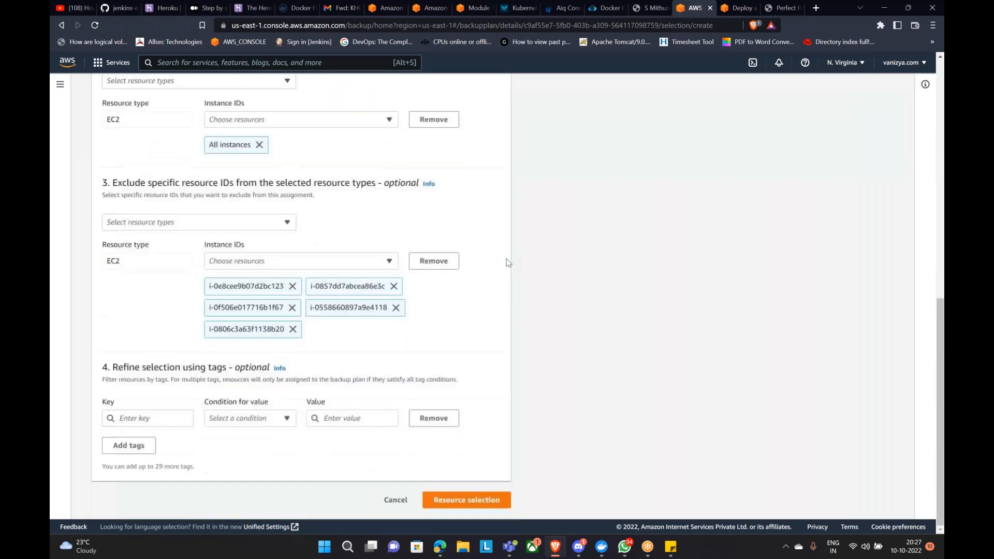
click(452, 505)
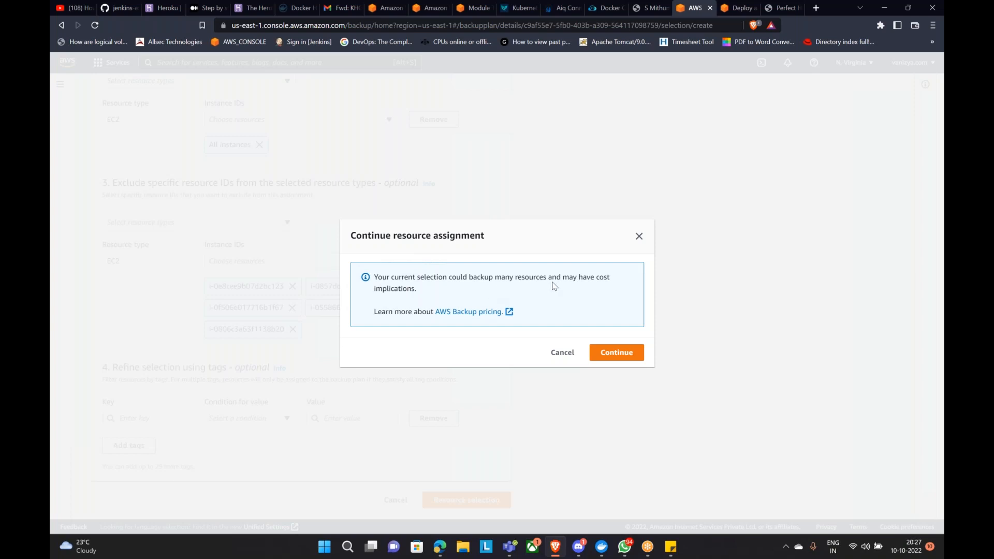
Step: Open the AWS Backup pricing link in a new tab
drag(371, 289, 437, 292)
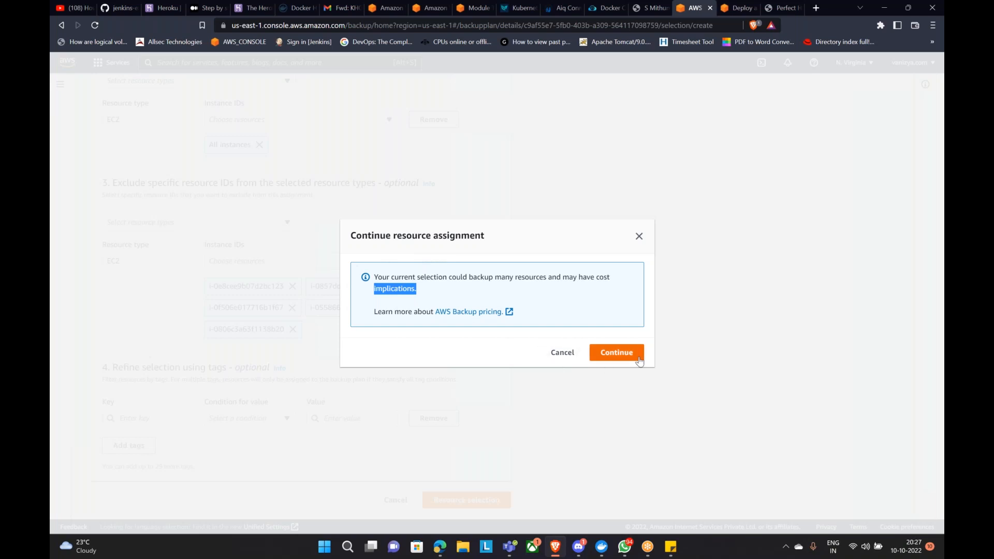
right_click(493, 313)
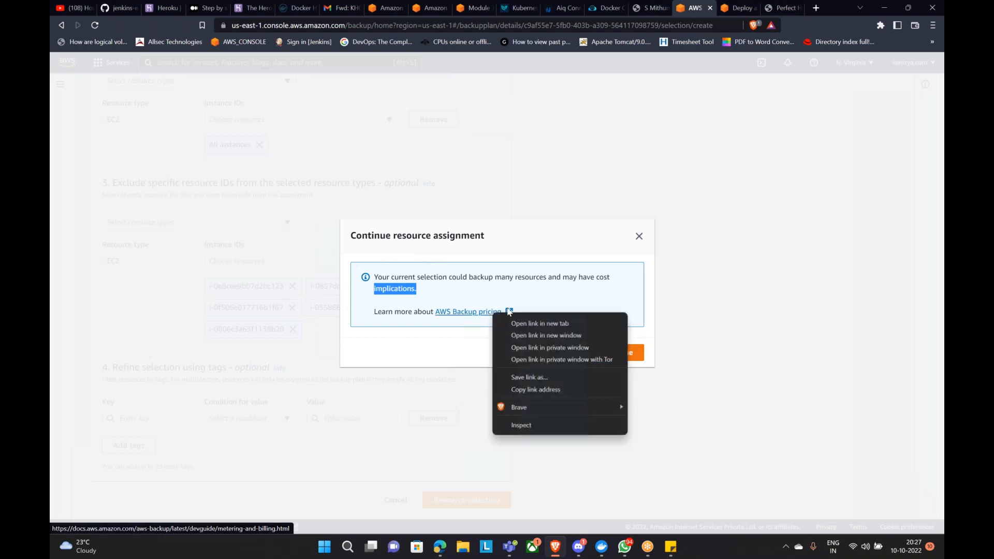
click(540, 323)
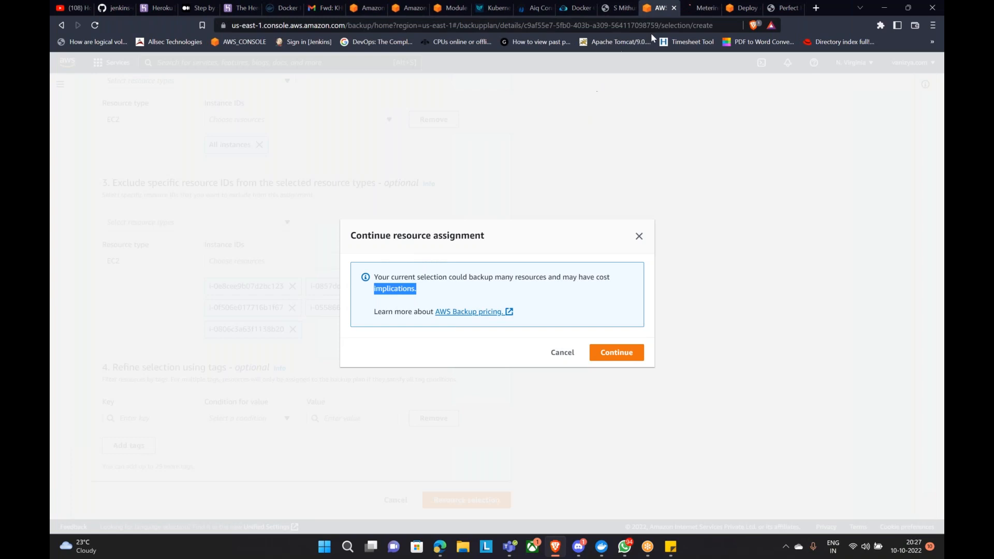
Step: Read through the AWS Backup metering and billing documentation, then return to the console
click(696, 8)
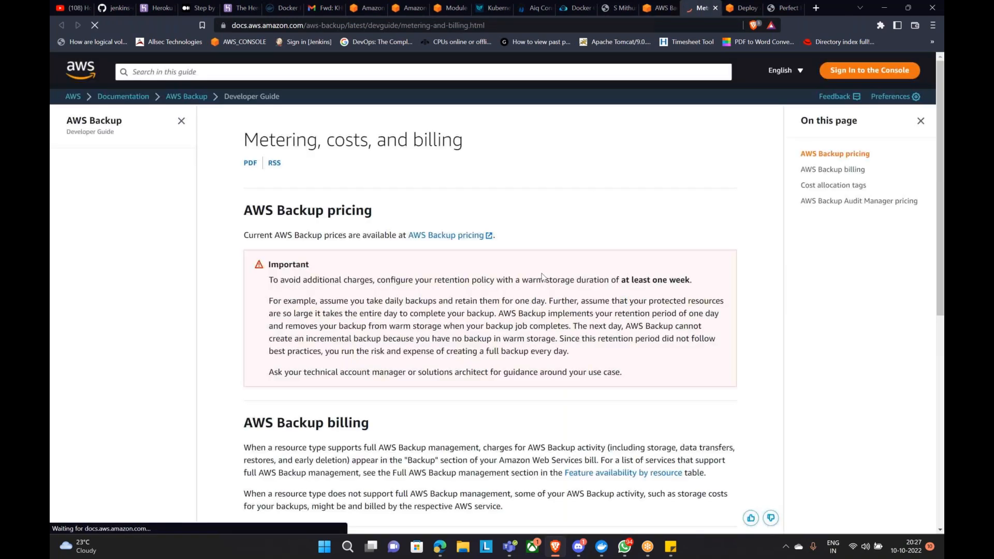
scroll(457, 314, down, 8)
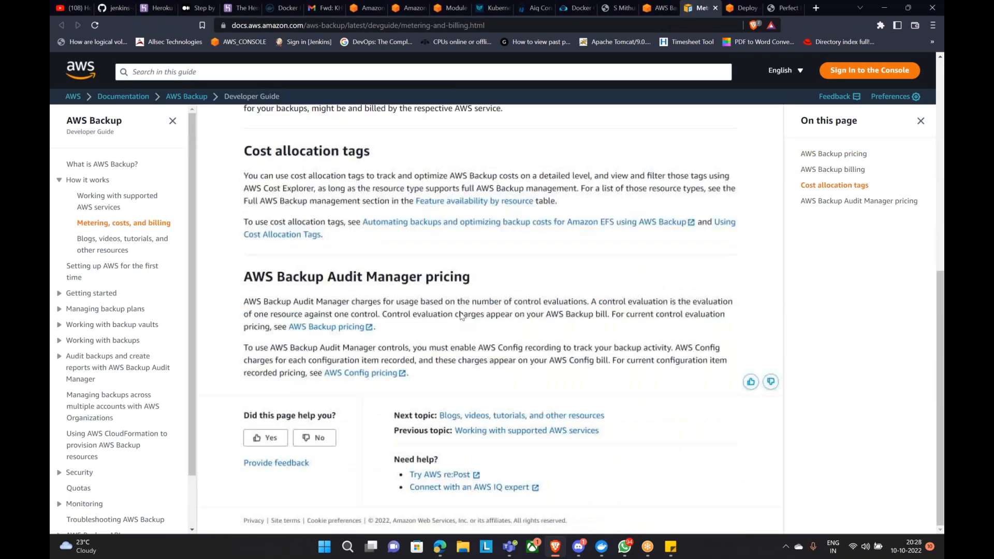
scroll(357, 254, up, 6)
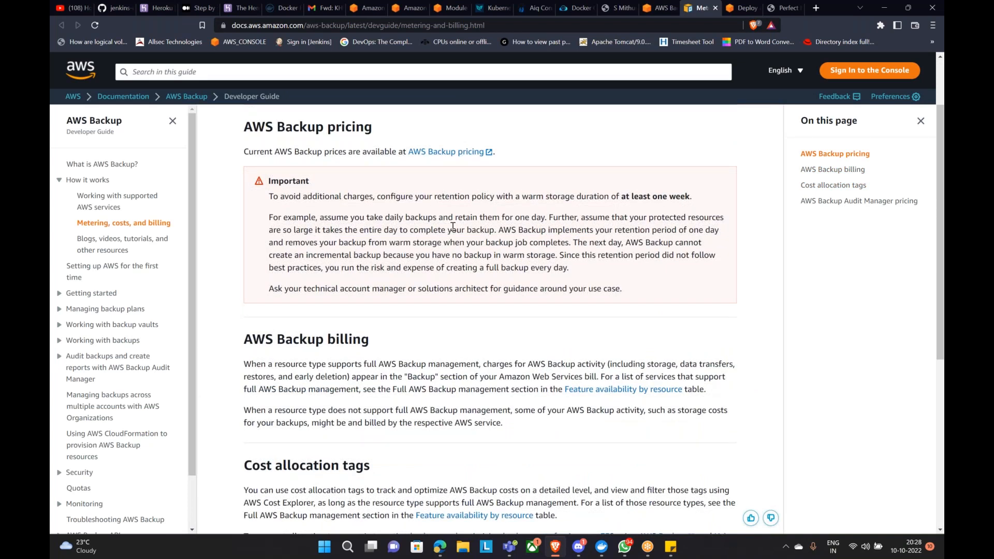
scroll(337, 296, down, 1)
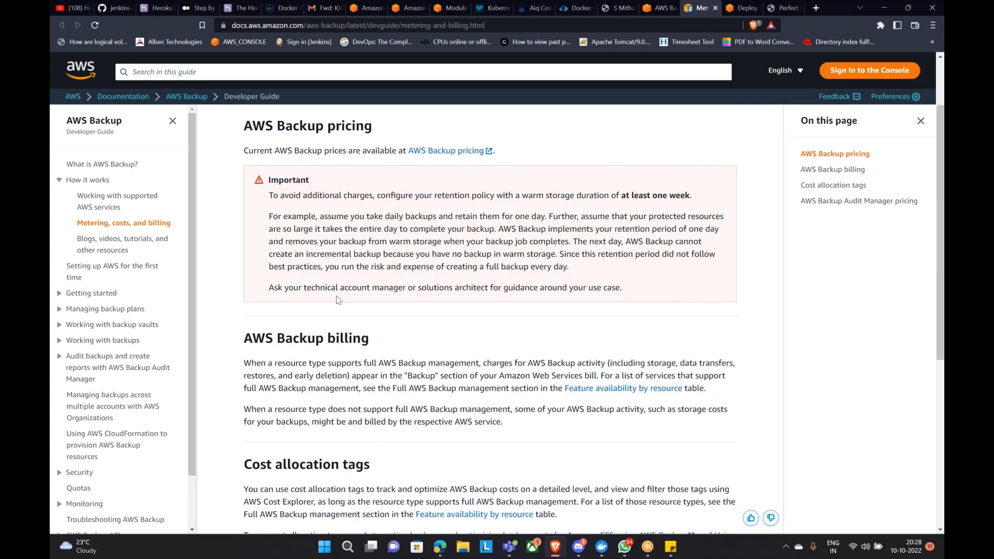
scroll(337, 299, down, 3)
scroll(435, 277, down, 2)
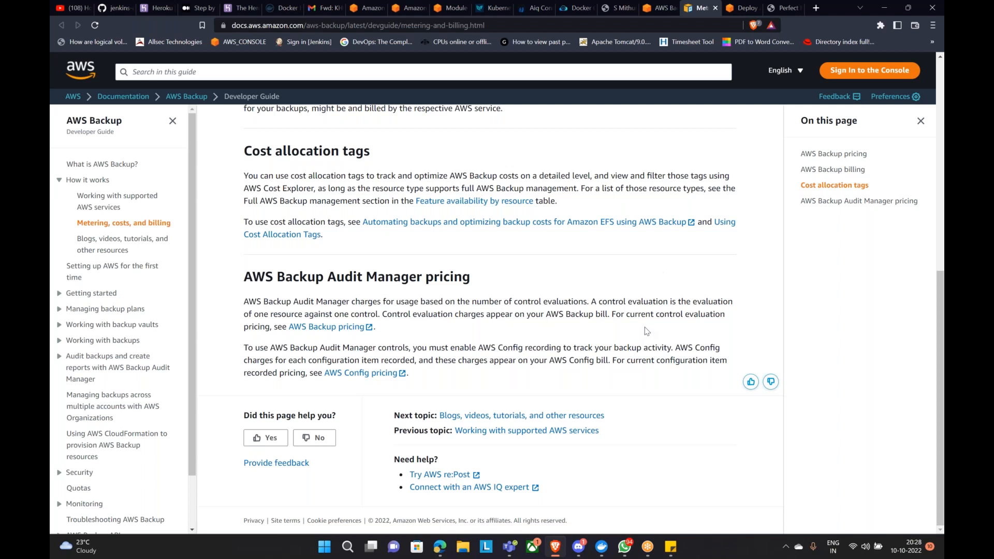
scroll(654, 325, up, 3)
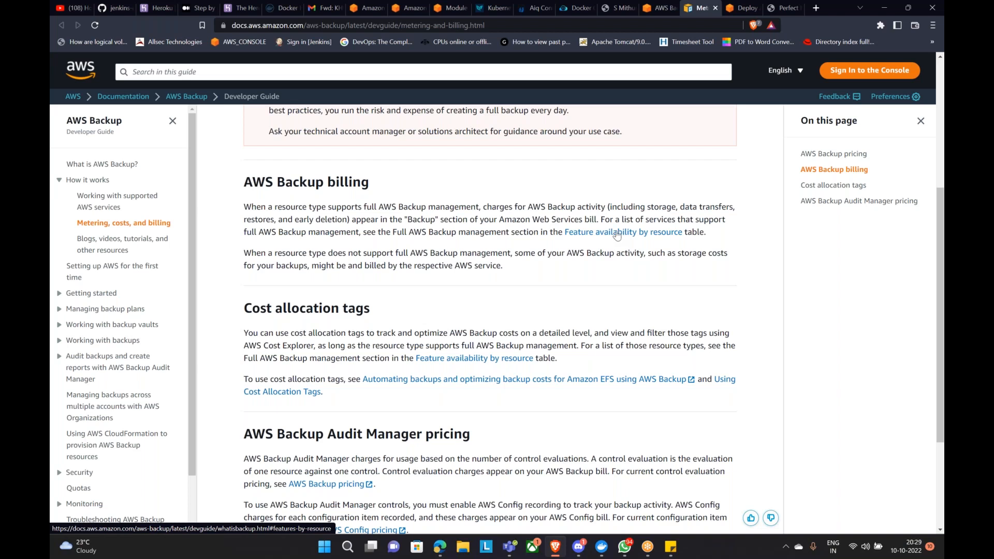
click(658, 9)
Step: Cancel the resource assignment and open DailyBackupwith10daysRET from the Backup plans list
click(564, 354)
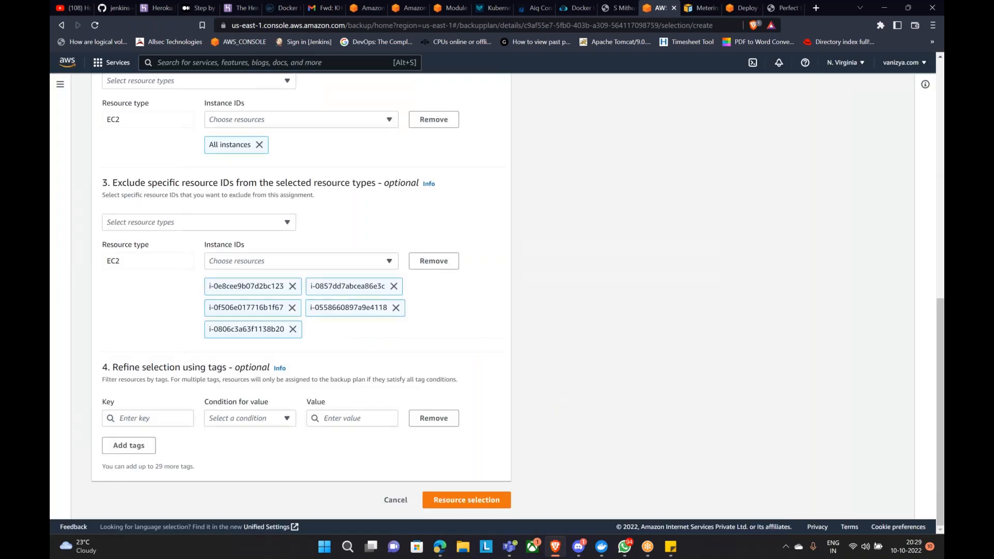
click(394, 500)
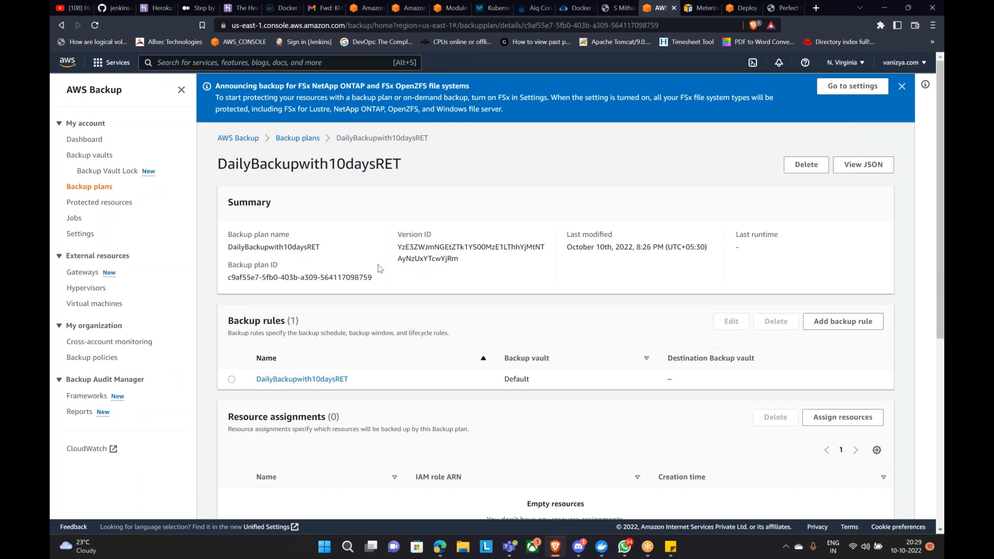
scroll(377, 290, down, 4)
scroll(382, 316, up, 4)
click(298, 138)
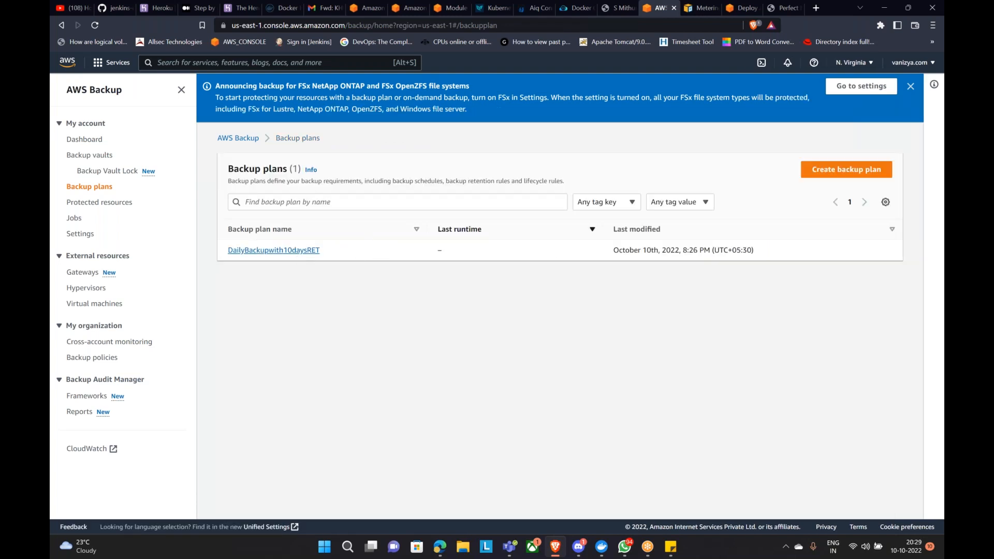
click(313, 251)
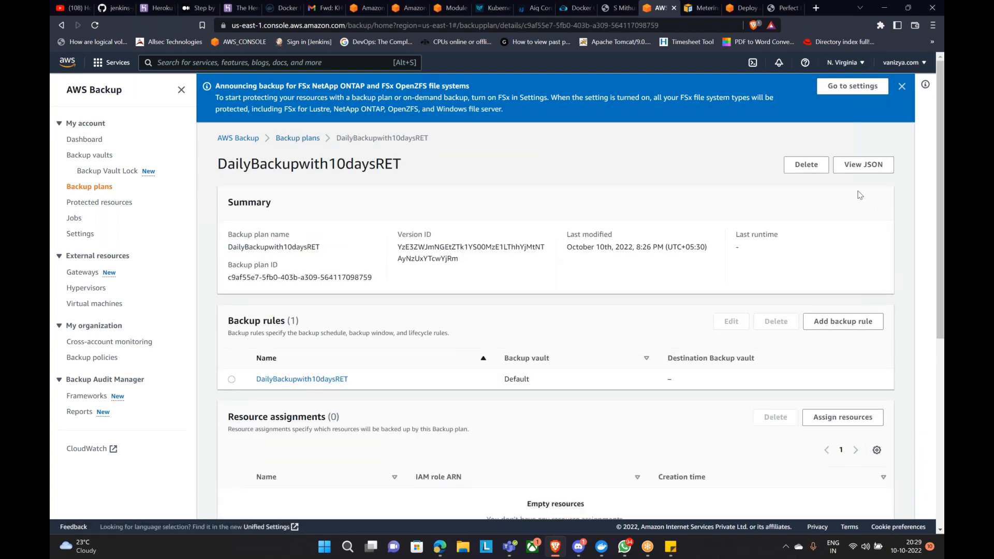
Step: Delete the DailyBackupwith10daysRET plan by confirming its name, then dismiss both banners
click(806, 165)
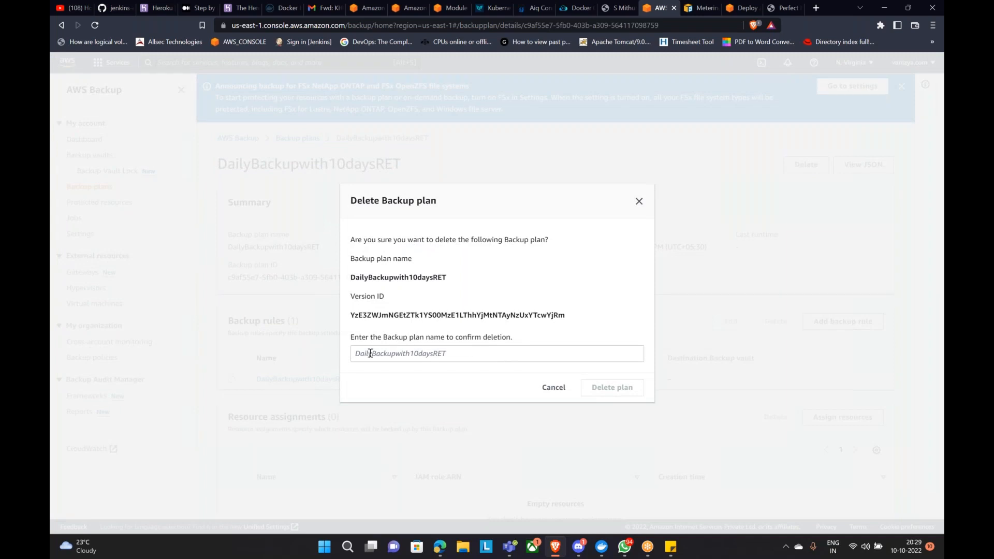
double_click(366, 279)
key(ctrl+c)
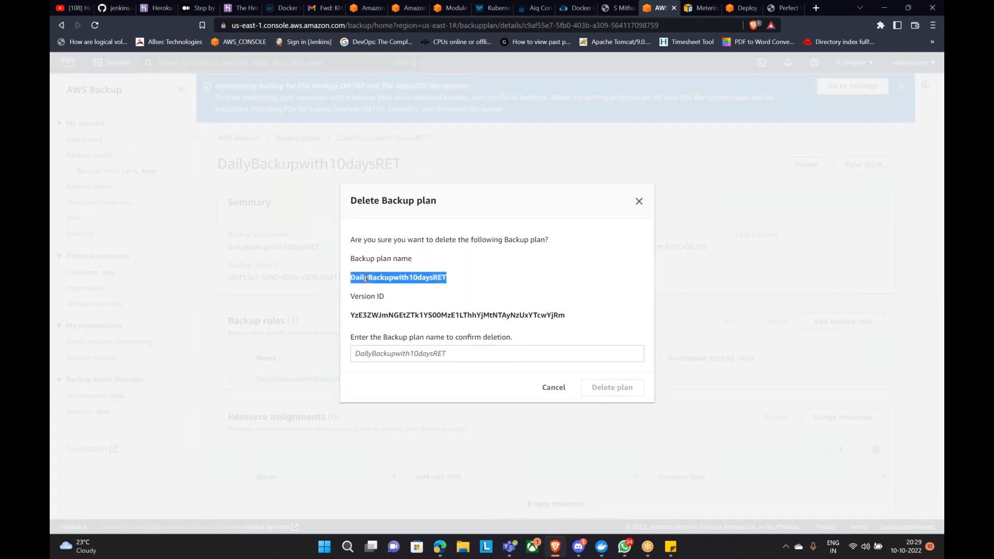
click(417, 357)
key(ctrl+v)
click(614, 395)
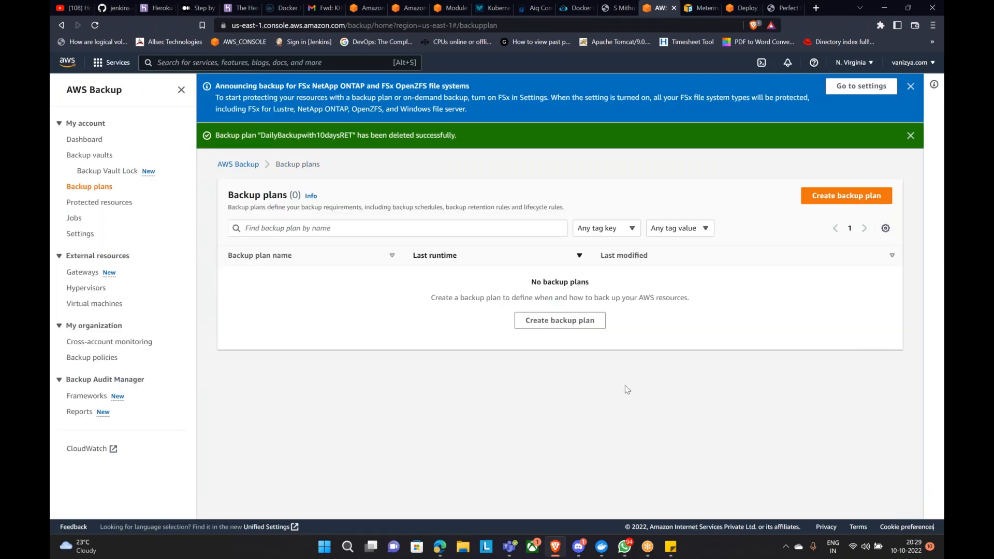
click(911, 87)
click(911, 89)
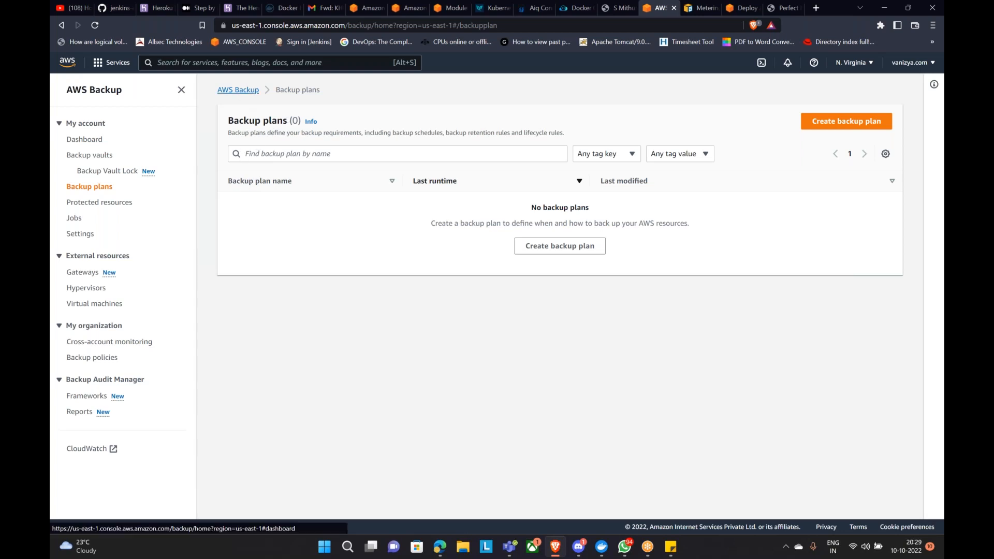
Step: Look over the AWS Backup dashboard, then go to the Billing Dashboard from the account menu
click(244, 93)
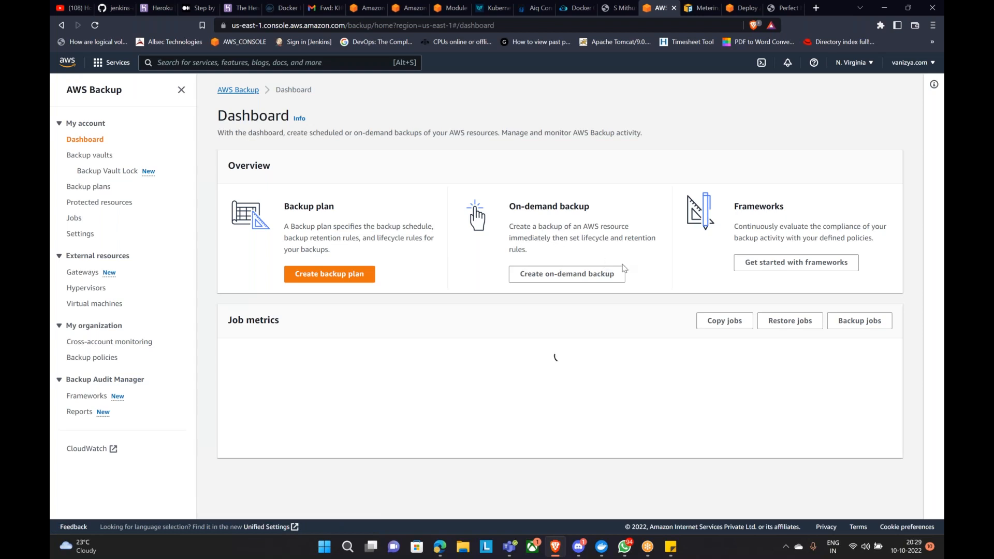
scroll(341, 248, down, 2)
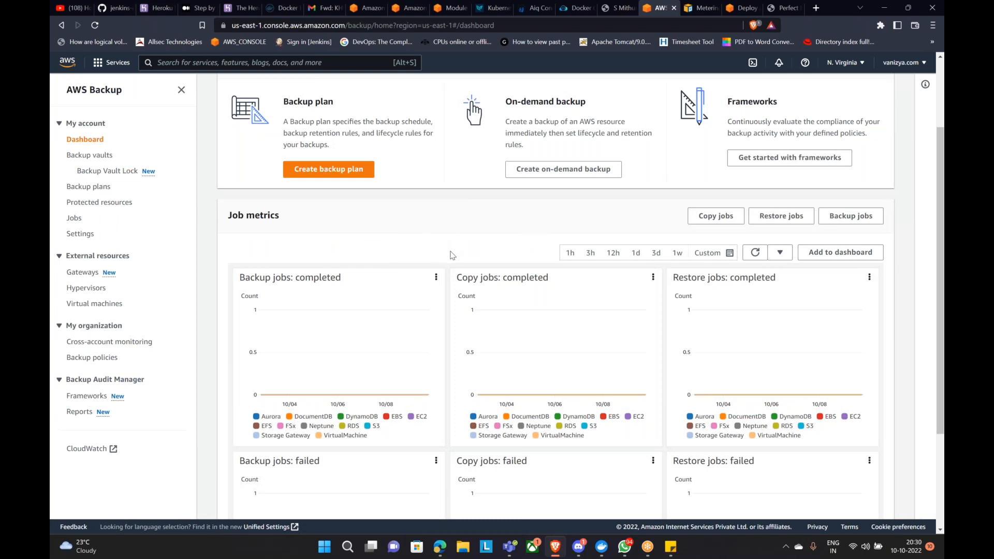
scroll(199, 245, up, 2)
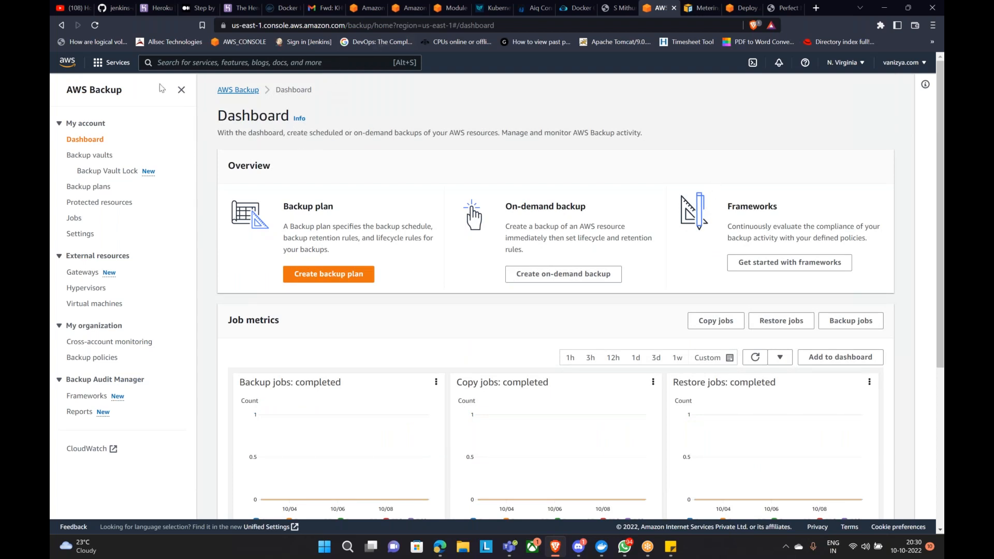
click(886, 63)
click(812, 177)
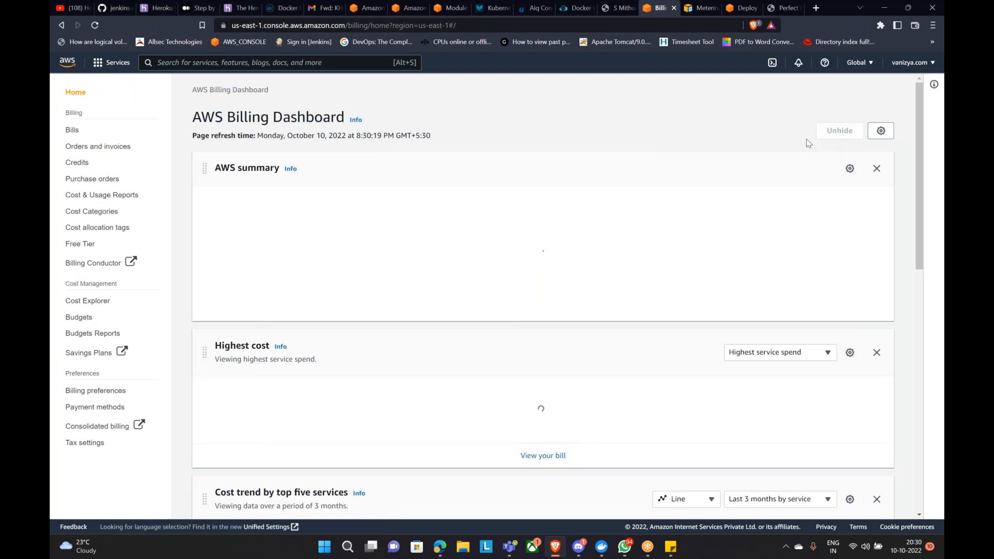
Step: Show October 2022 SNS and EC2 charges for US East (N. Virginia)
click(73, 131)
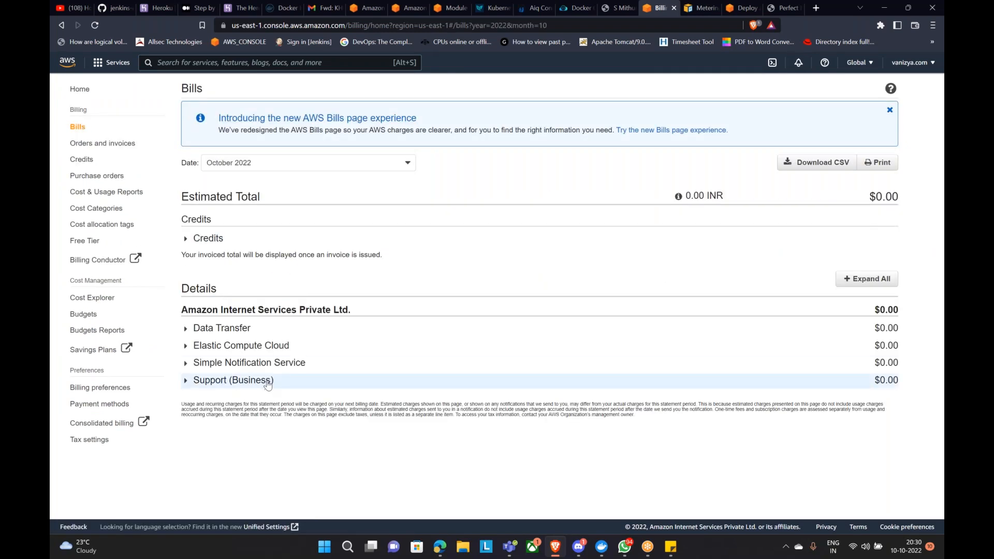
click(230, 363)
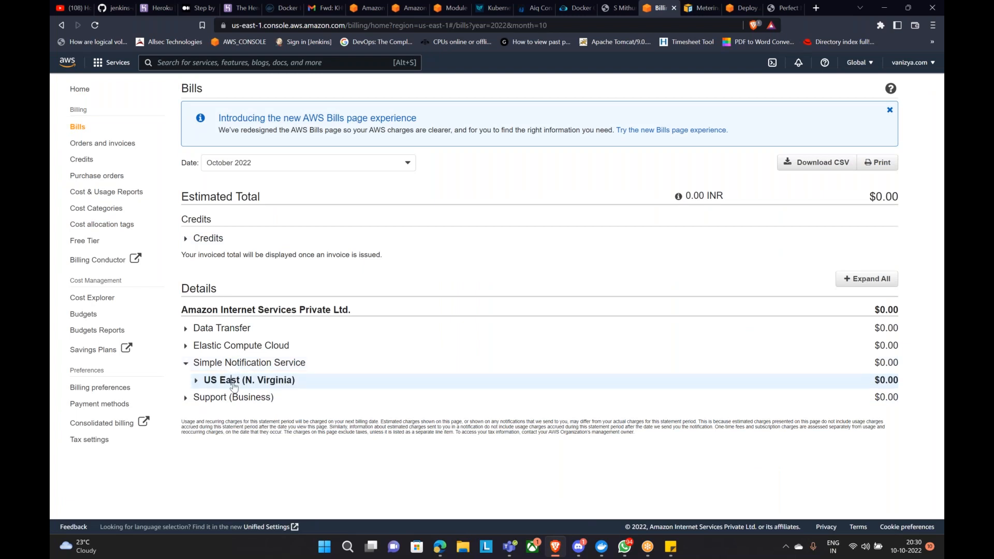
click(233, 380)
click(243, 351)
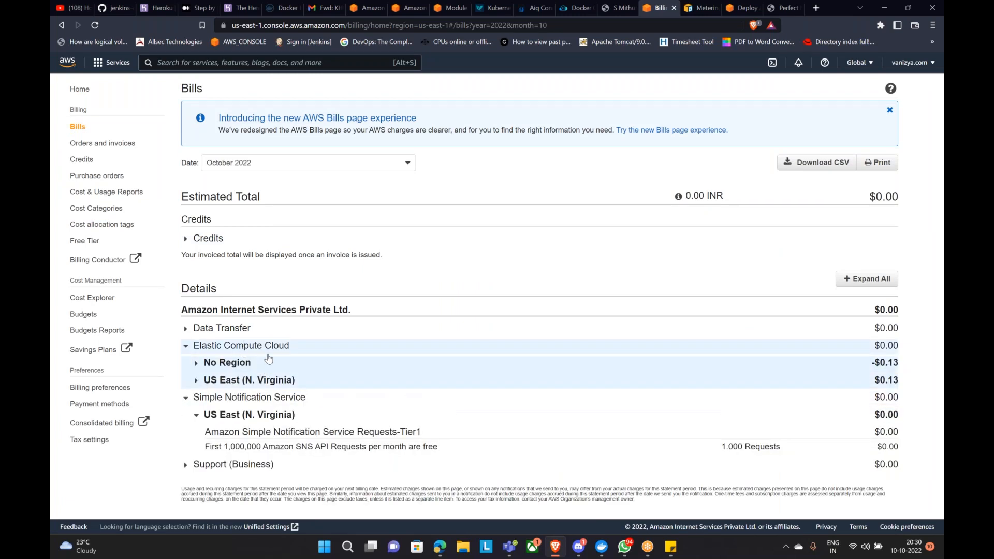
click(262, 382)
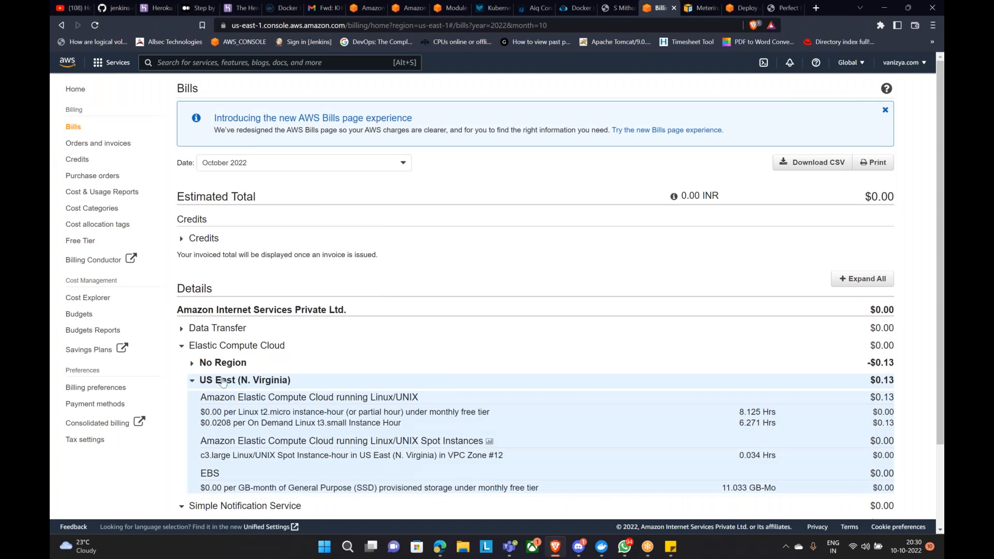
Step: Expand and collapse the EC2 No Region charges, then return to the bill's top and enter ec2
scroll(263, 386, down, 1)
scroll(259, 280, down, 2)
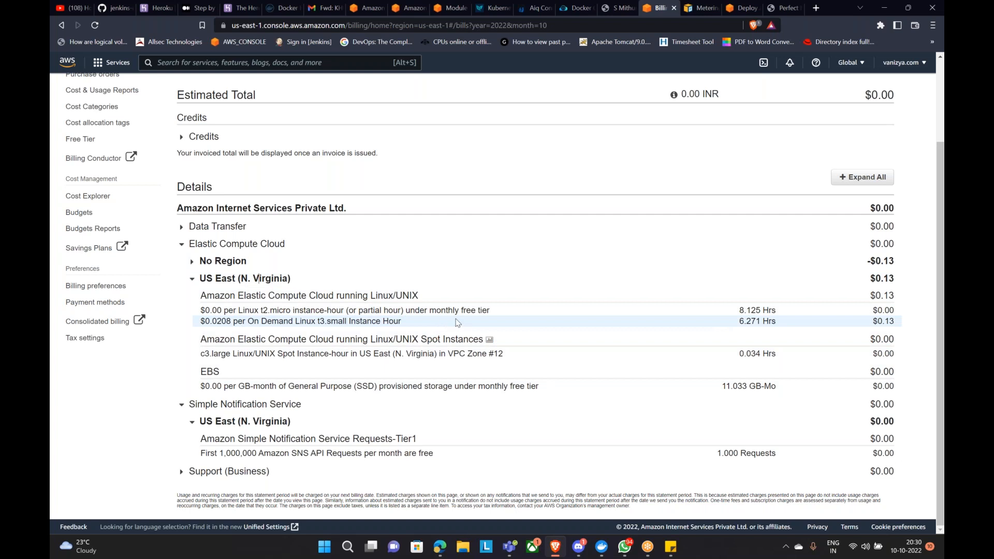
scroll(473, 325, up, 2)
scroll(482, 322, down, 2)
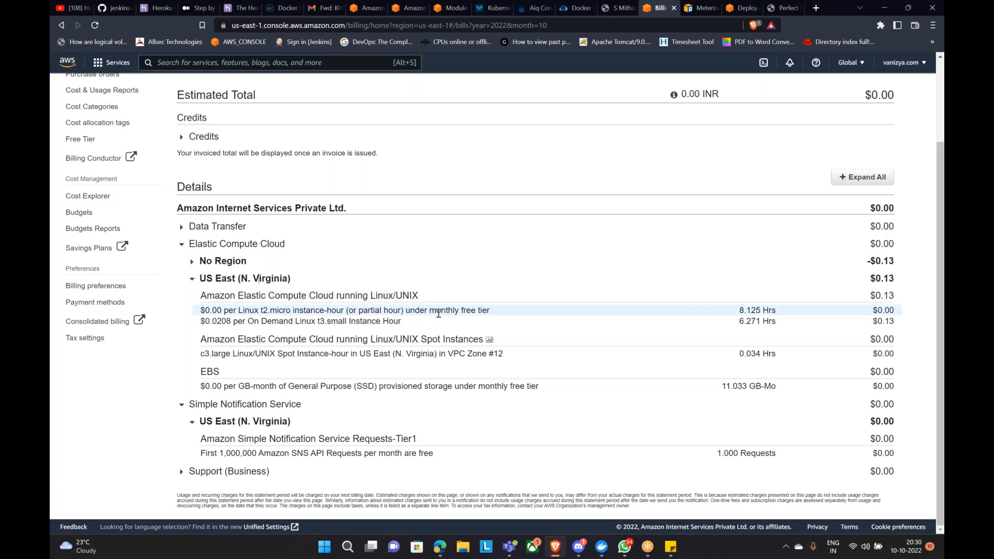
scroll(439, 315, up, 2)
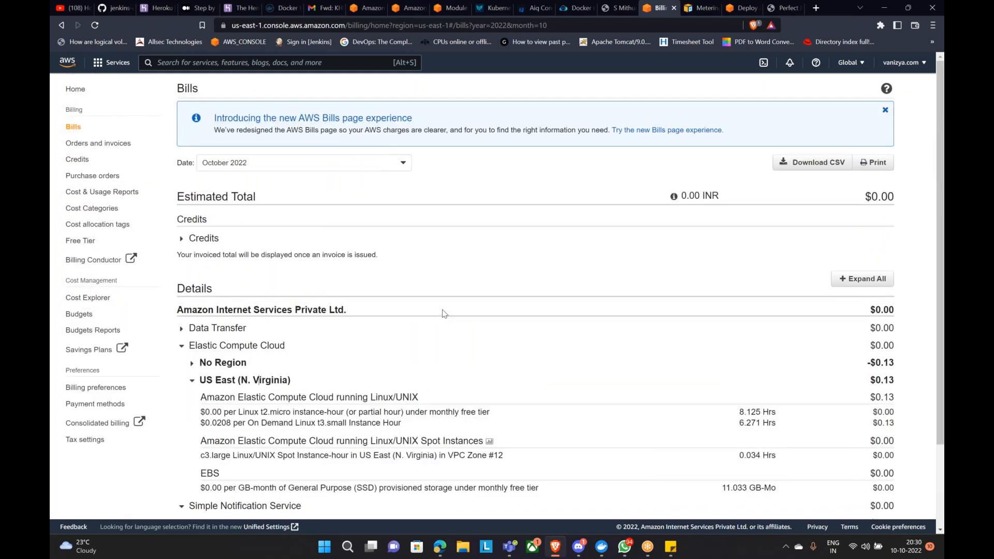
scroll(443, 310, down, 2)
scroll(443, 310, up, 2)
scroll(236, 381, down, 2)
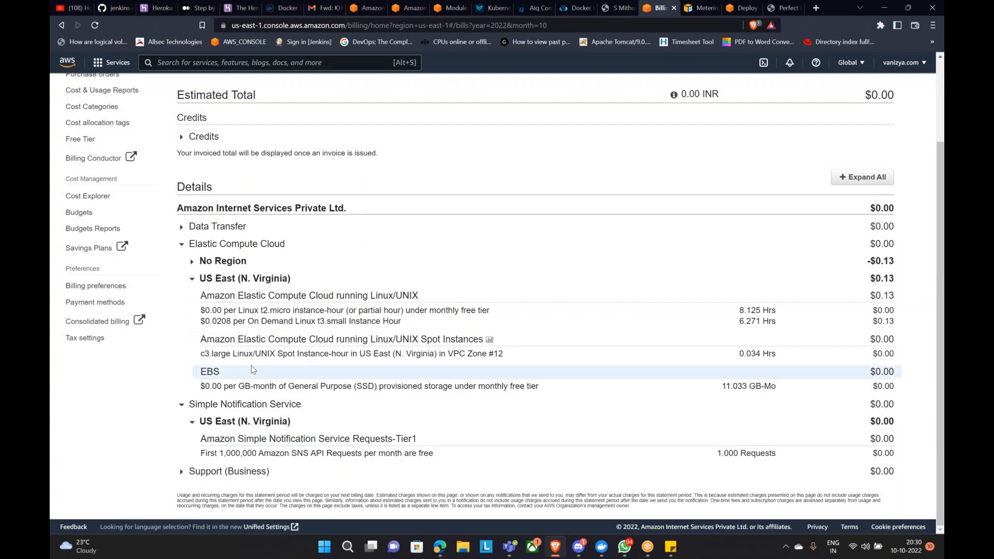
click(193, 262)
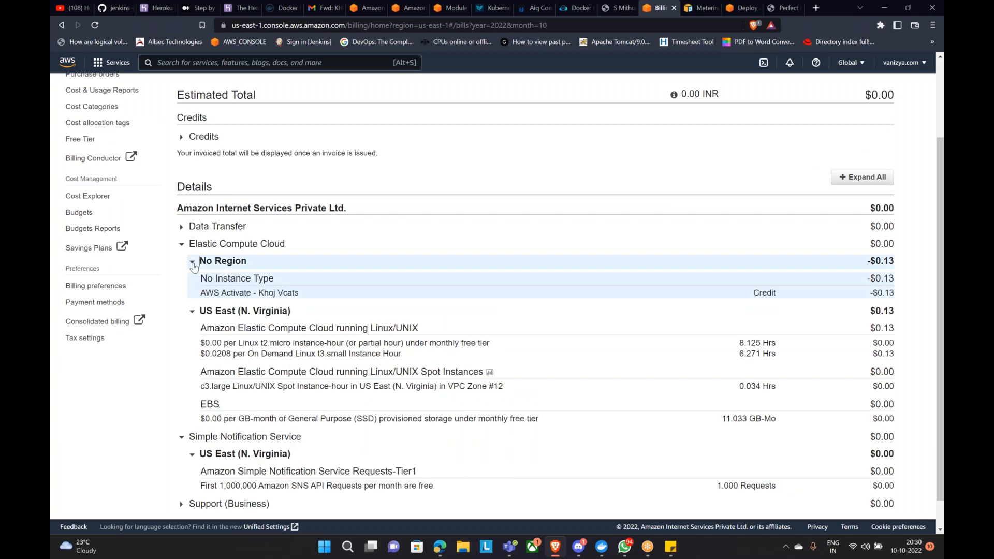
click(192, 262)
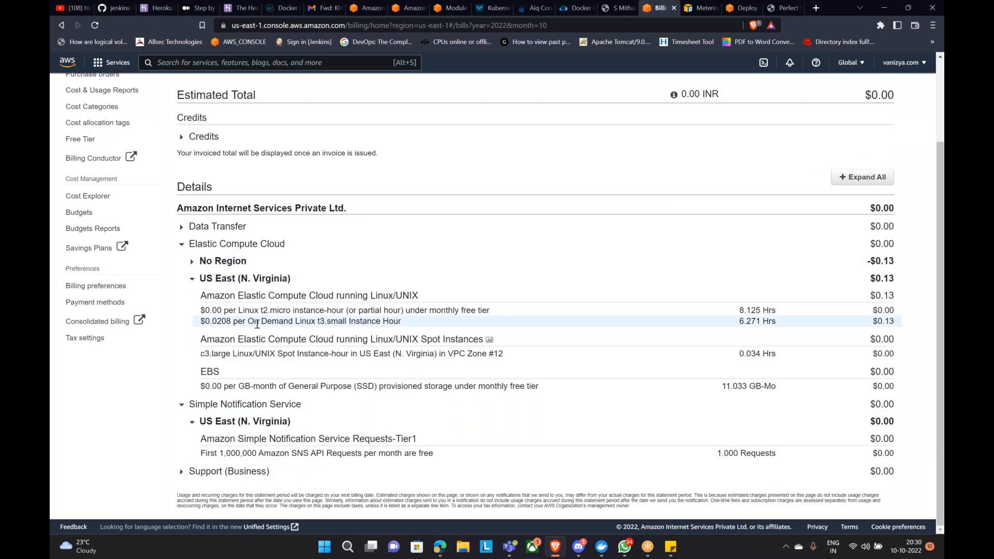
scroll(258, 288, up, 2)
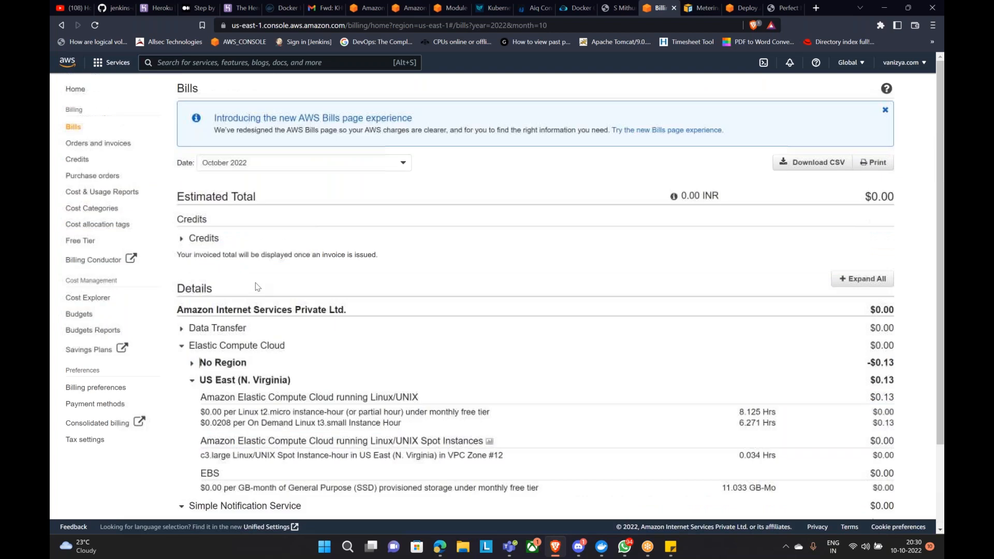
text(ec2)
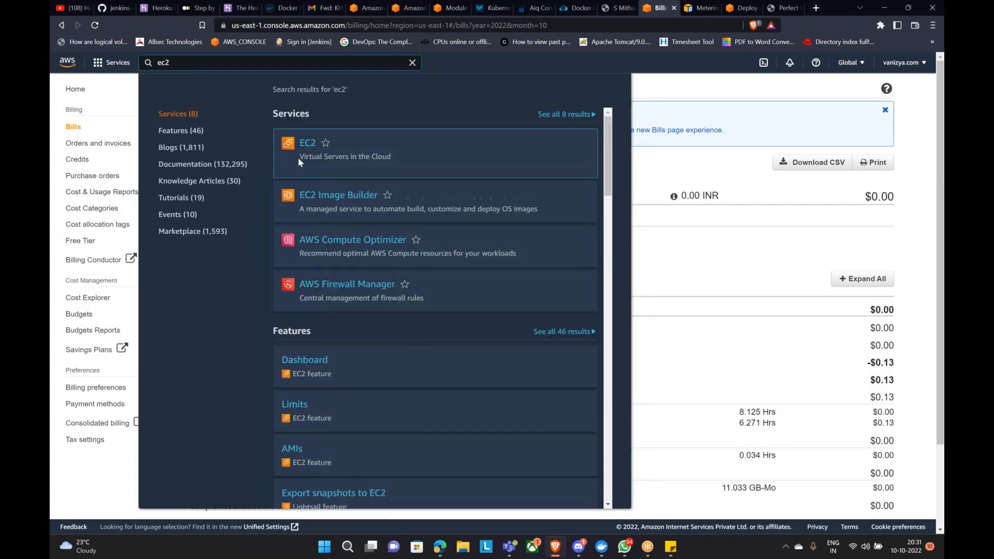
Step: Open EC2, then view the current month's bills in Billing
click(307, 145)
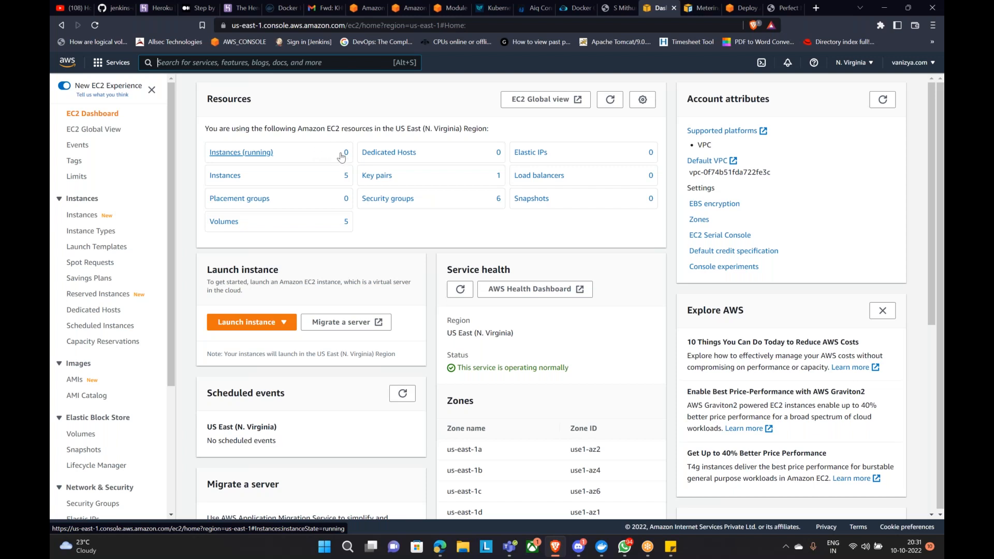
click(906, 66)
click(829, 181)
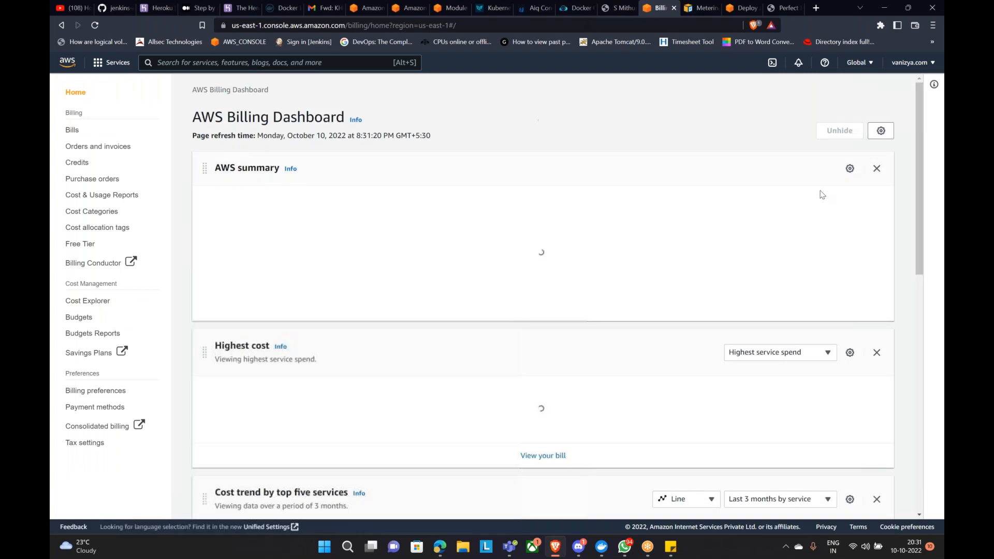
click(71, 131)
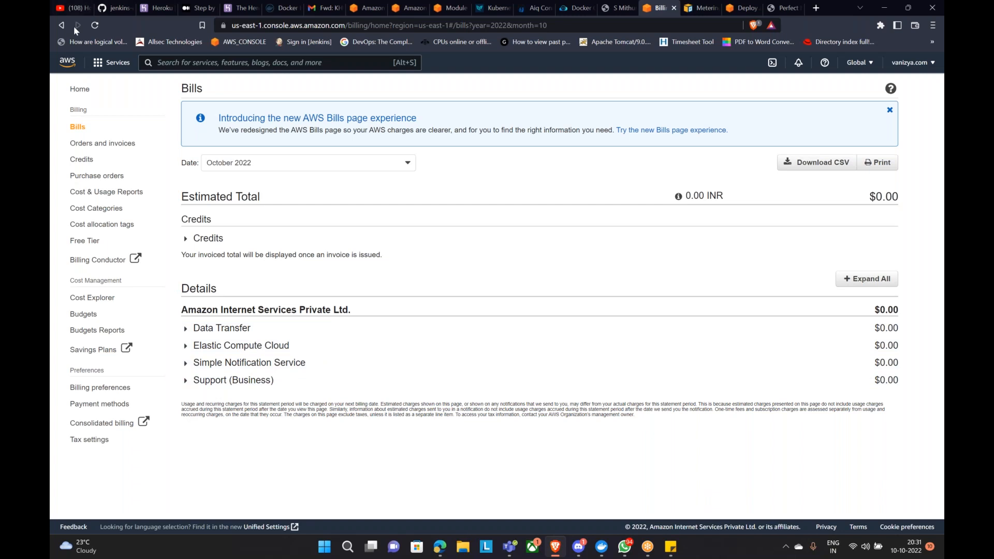
Step: Search for EC2 again and open its dashboard for US East (N. Virginia)
click(159, 63)
text(ecx2)
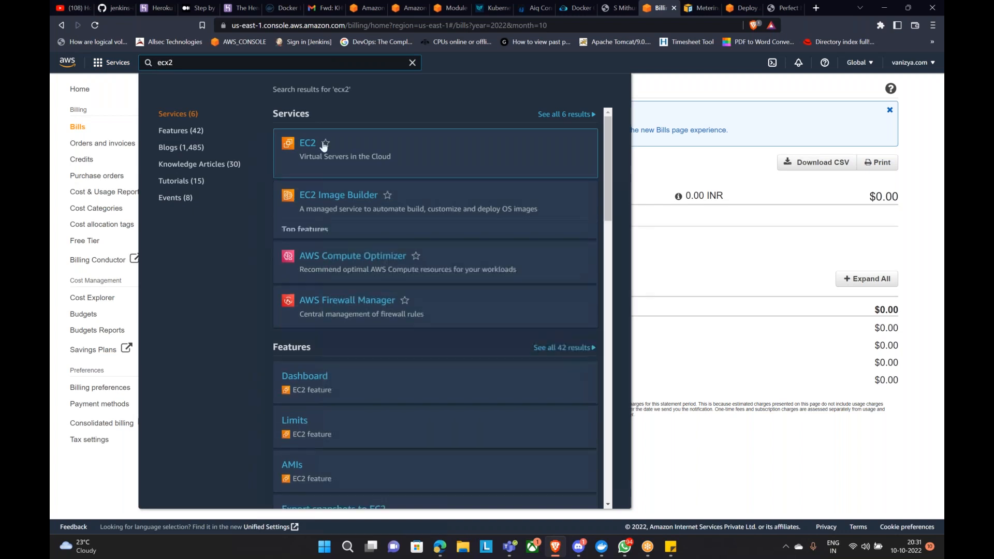
click(289, 142)
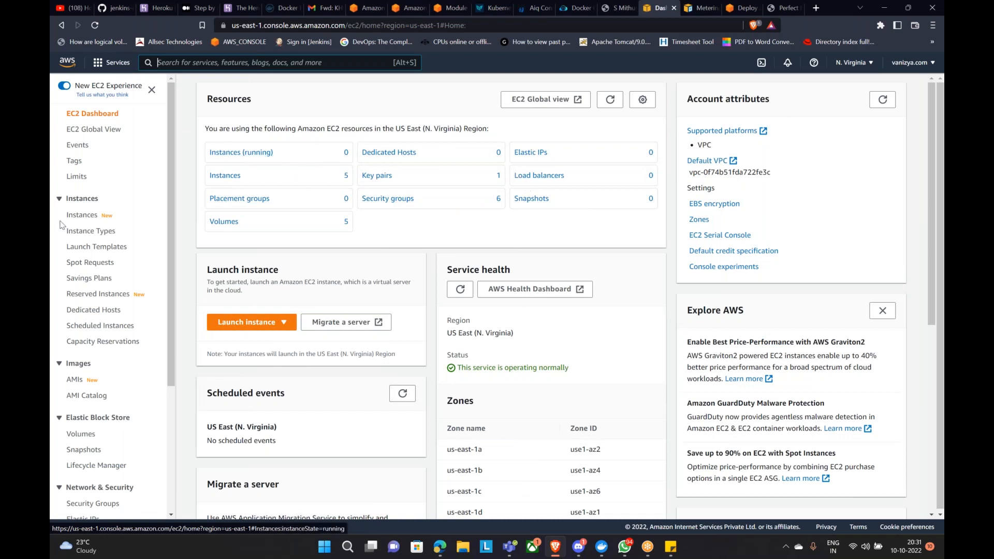
Step: Browse running instances, AMIs and snapshots, keep N. Virginia, then list all five instances
click(241, 152)
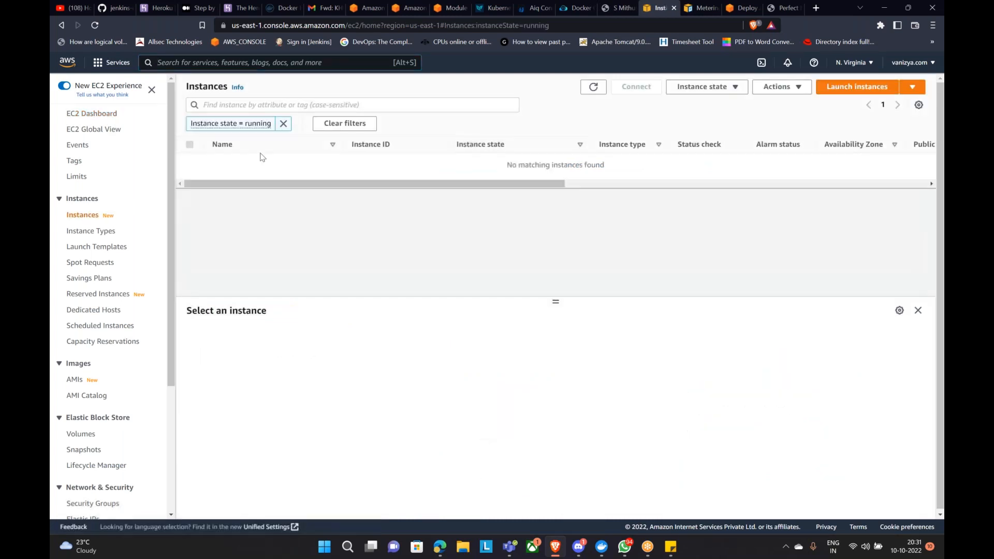
click(74, 380)
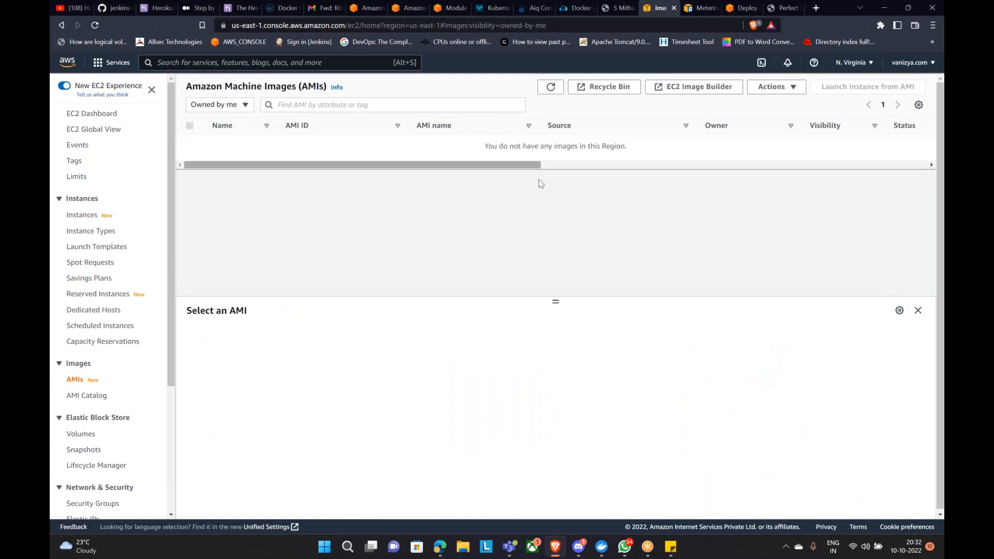
click(83, 450)
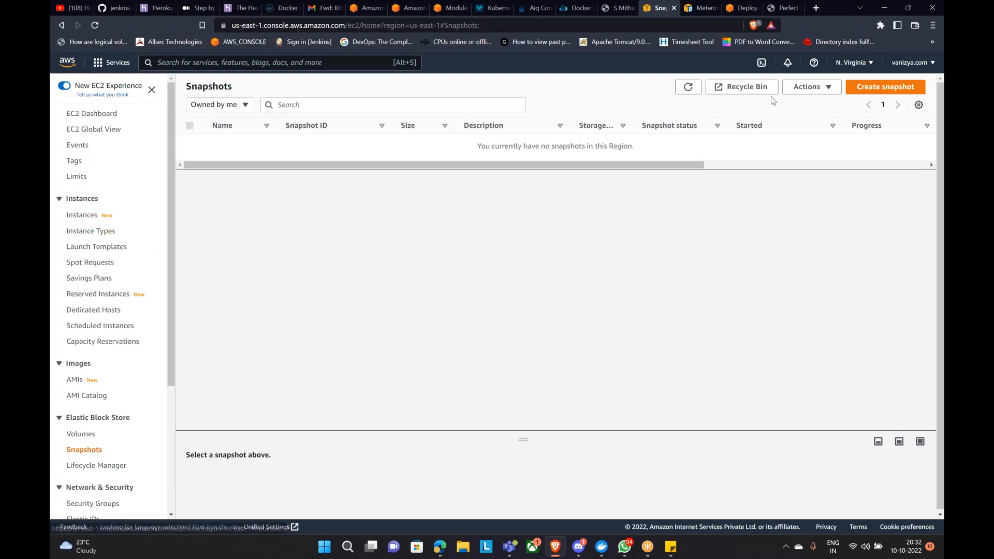
click(849, 66)
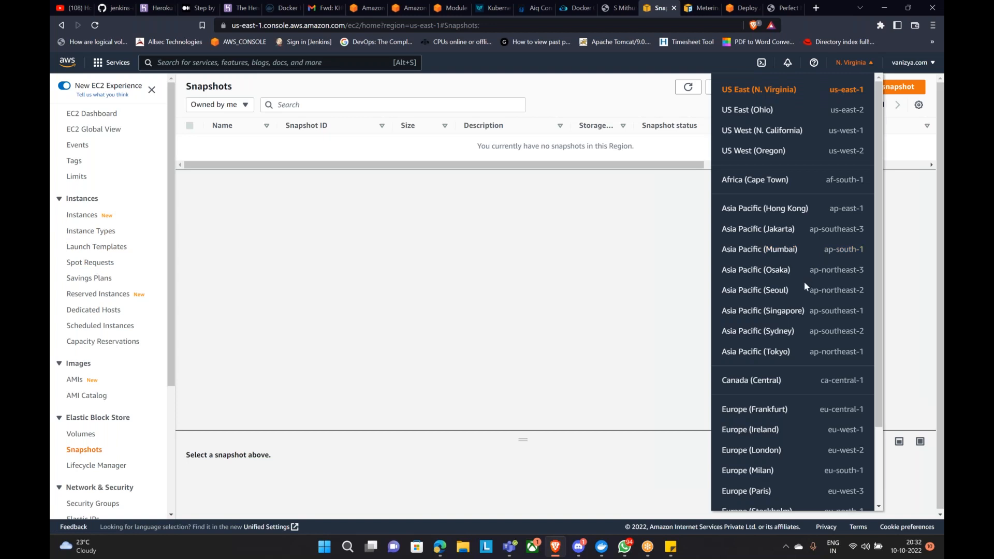
click(339, 216)
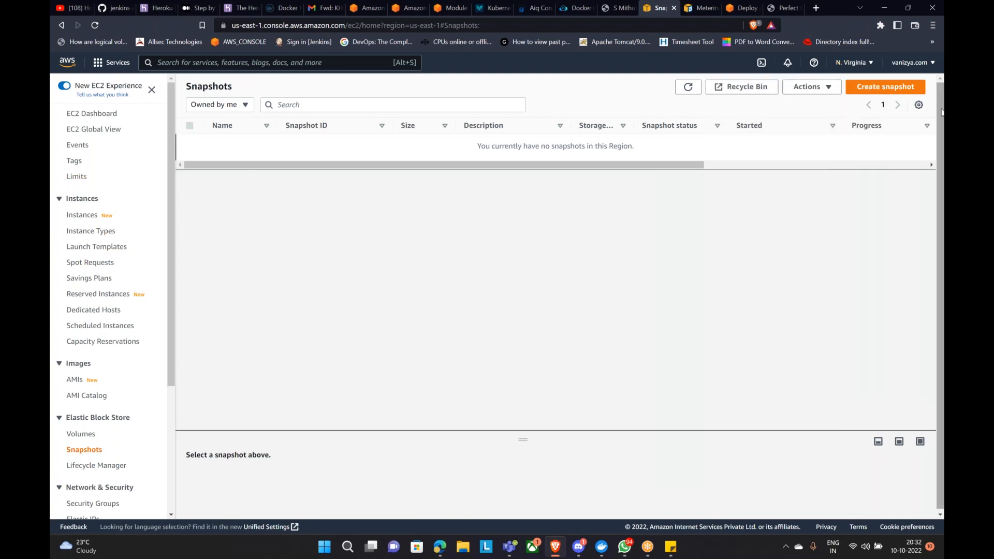
click(86, 218)
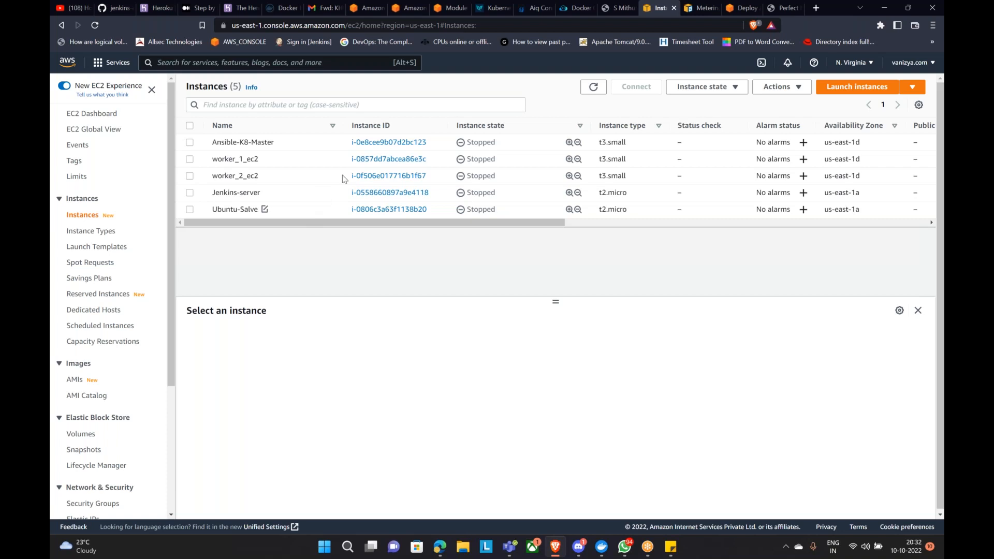
Step: Start a new instance launch and enter its name
click(856, 88)
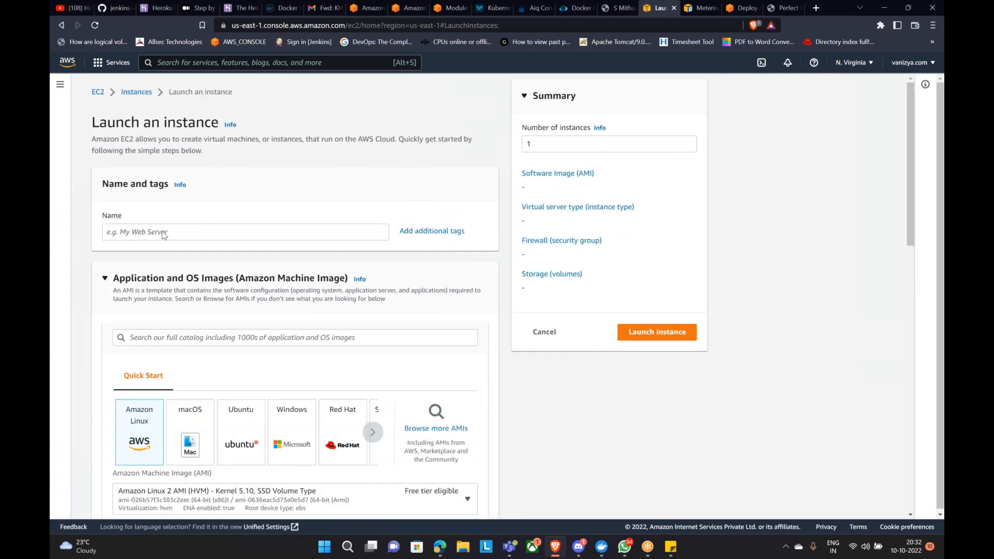
click(162, 231)
text(AWS_BACKUP_TEMP)
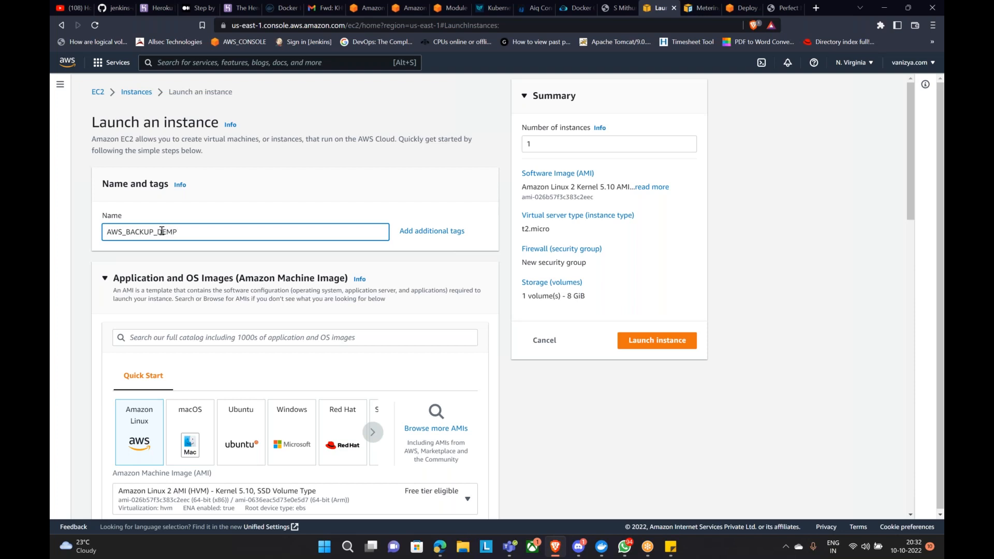
right_click(169, 259)
click(337, 195)
Step: Choose the existing key pair for logging in to the instance
scroll(339, 185, down, 1)
scroll(339, 228, down, 3)
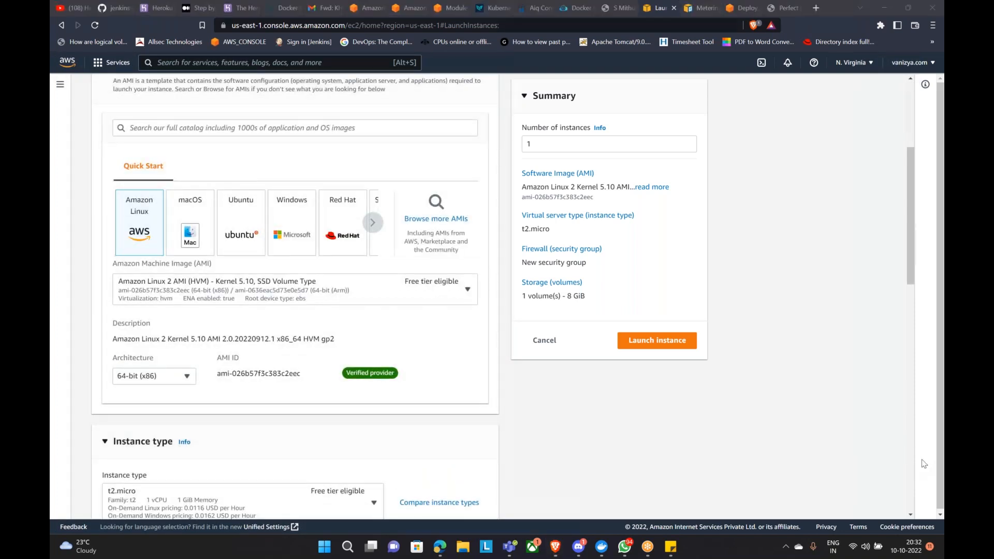
scroll(409, 362, down, 8)
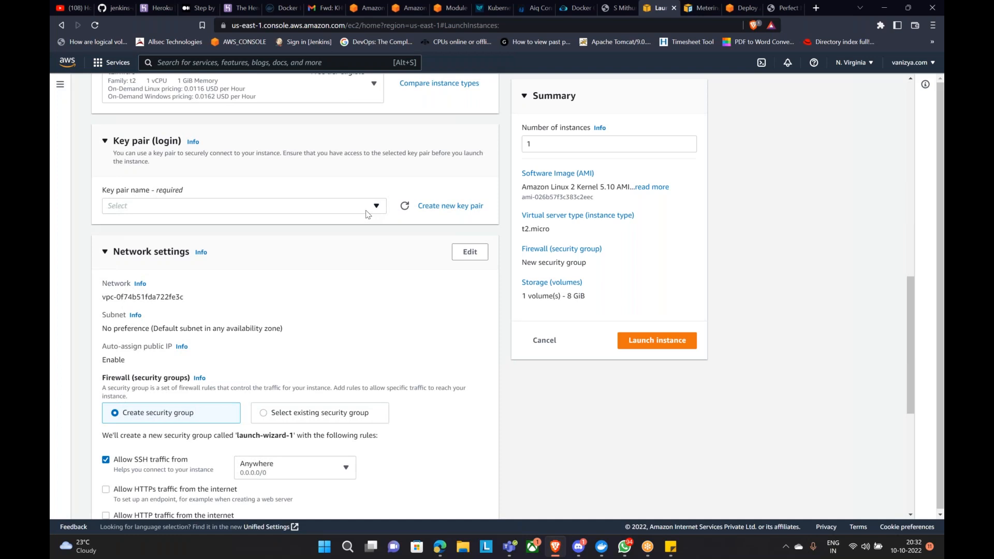
click(337, 212)
click(141, 266)
Step: Use the existing default security group instead of creating one
scroll(318, 315, down, 3)
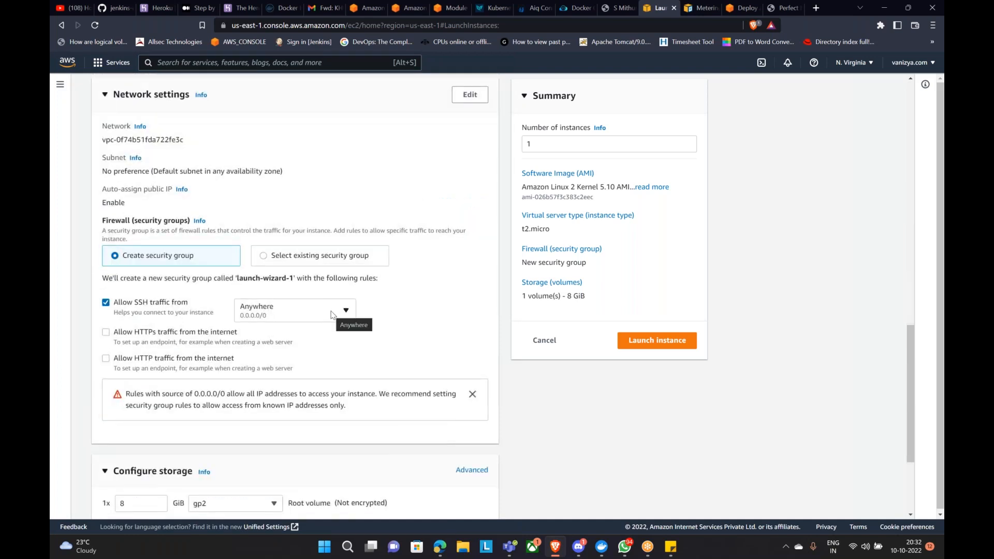
scroll(332, 316, down, 2)
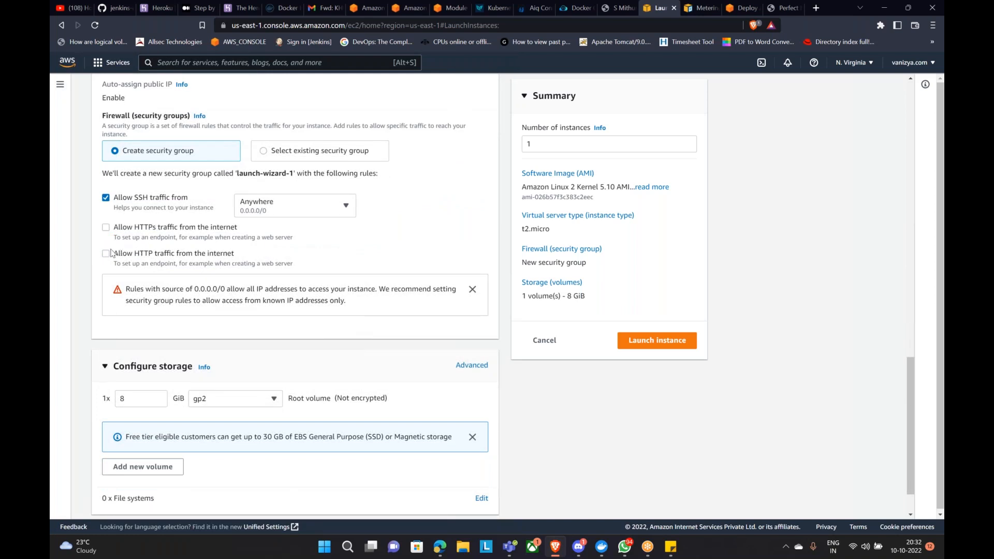
click(106, 254)
scroll(222, 334, down, 1)
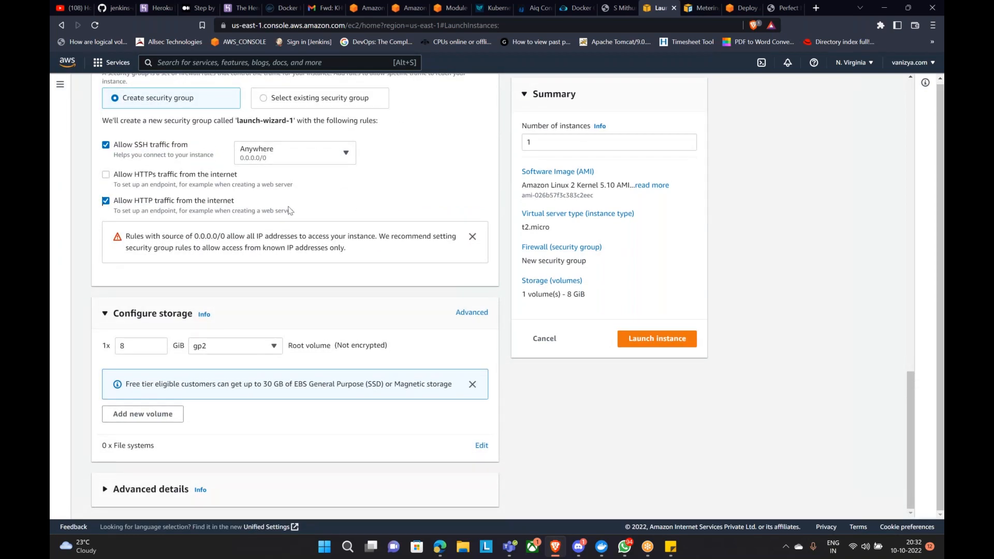
scroll(289, 210, up, 3)
click(263, 255)
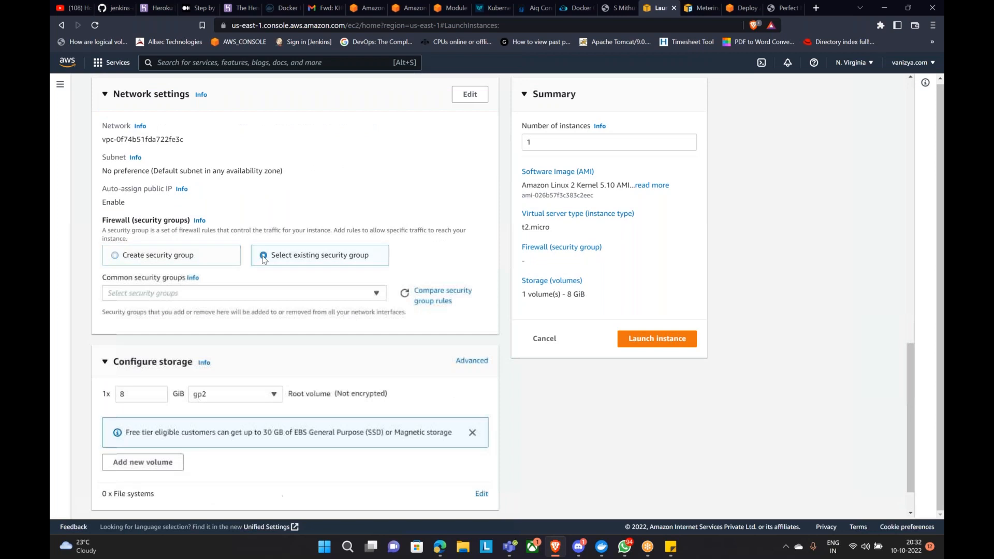
click(264, 292)
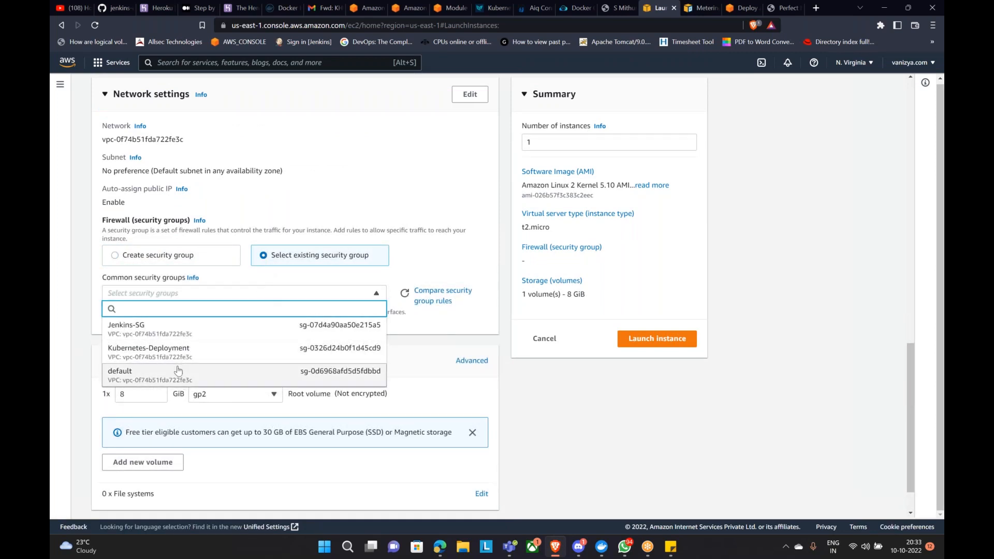
click(178, 370)
Step: Expand Advanced details and place the cursor in the User data box
scroll(217, 357, down, 2)
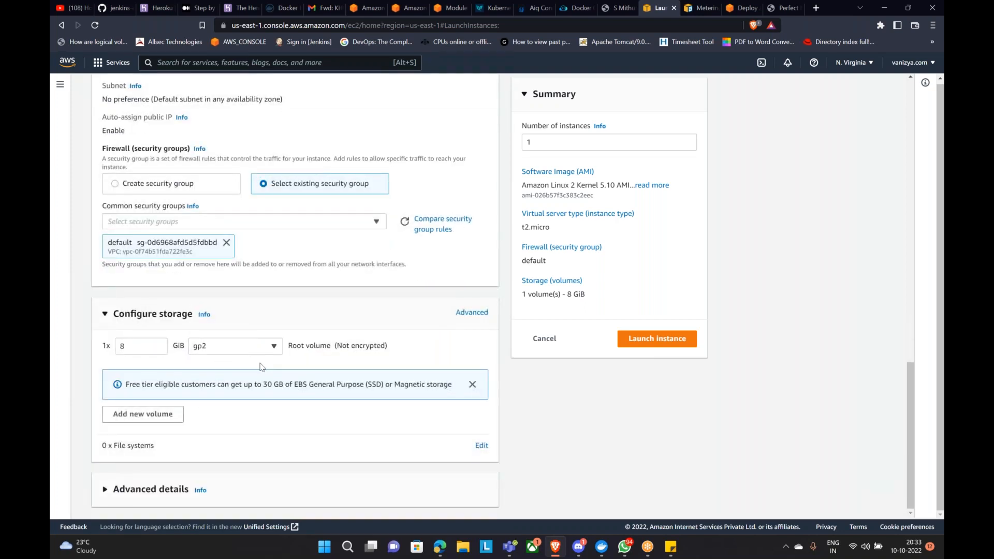
click(162, 494)
scroll(228, 435, down, 10)
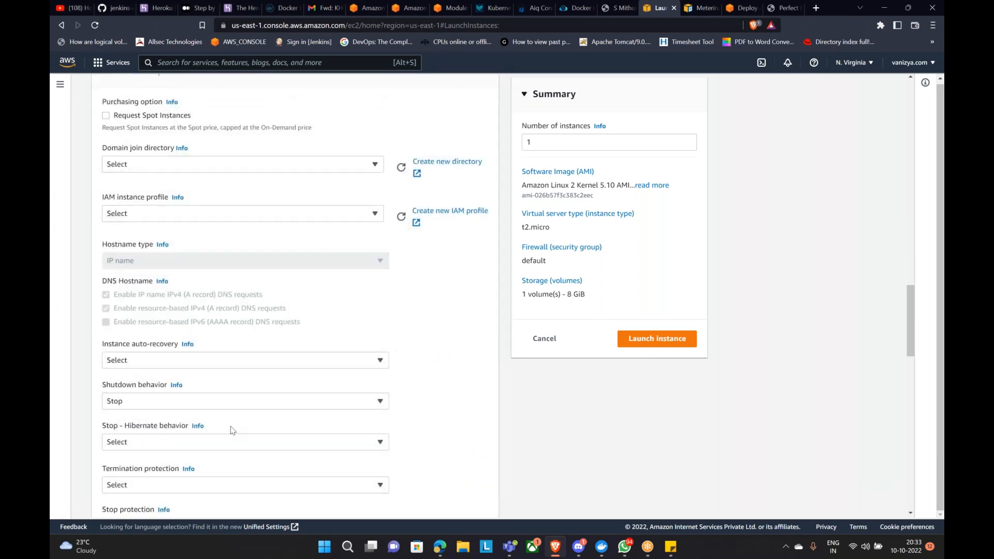
scroll(233, 431, down, 8)
click(234, 410)
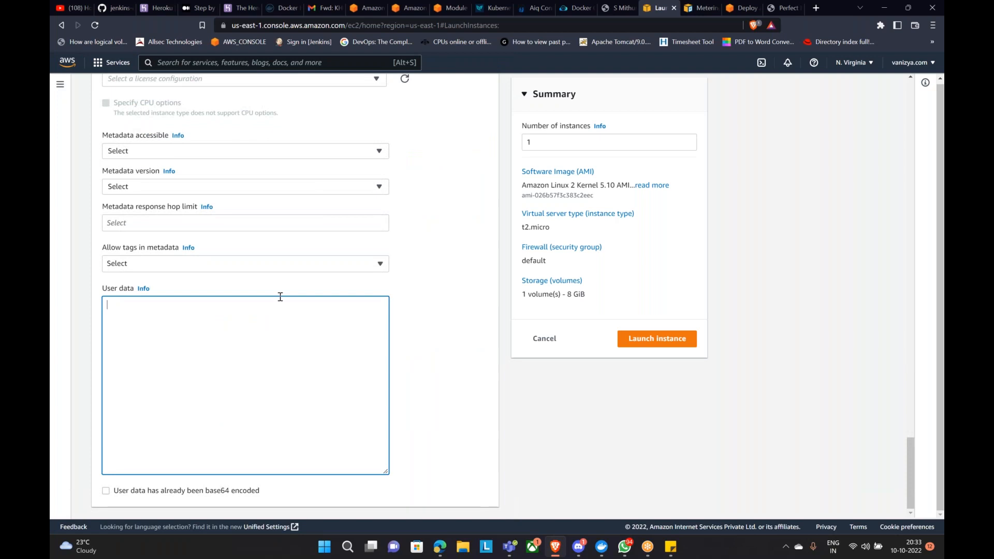
click(438, 552)
Step: Search Google Drive for 'userdata' and open the userdata-php document
click(165, 8)
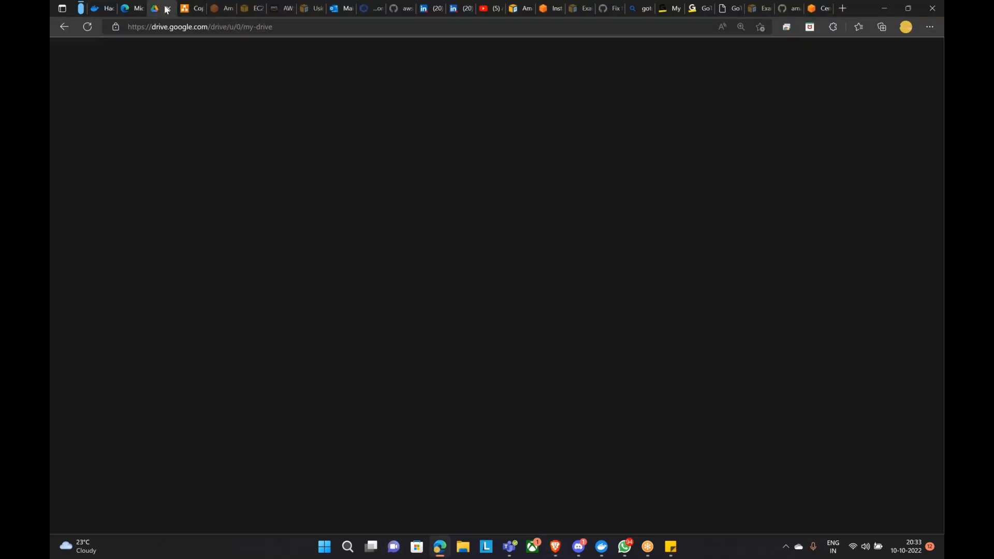
click(622, 202)
click(407, 70)
text(userdata)
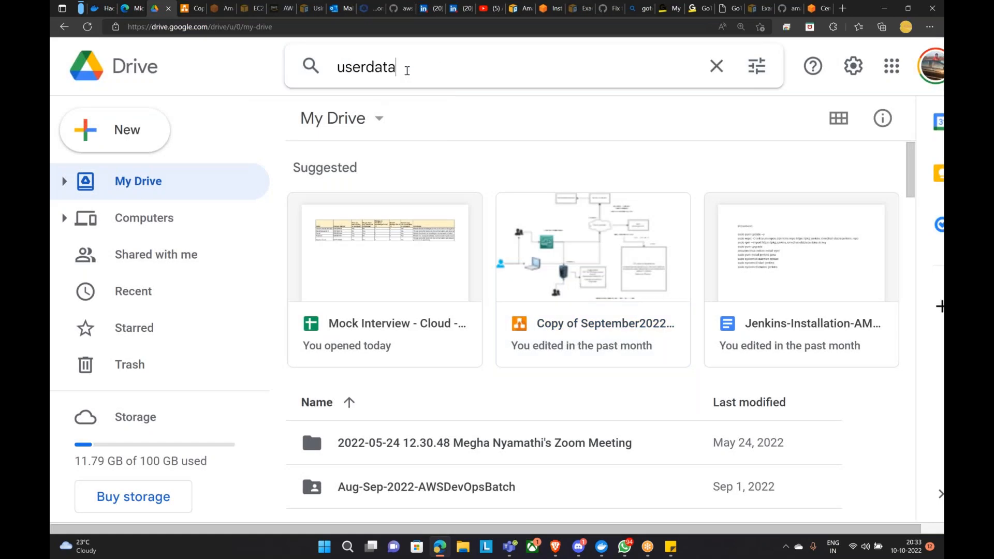
key(Return)
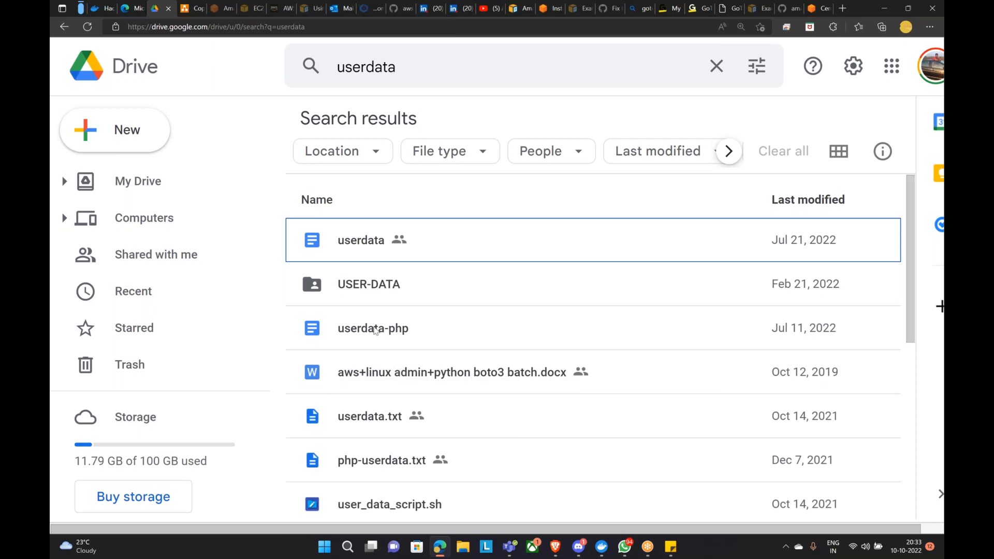
double_click(376, 330)
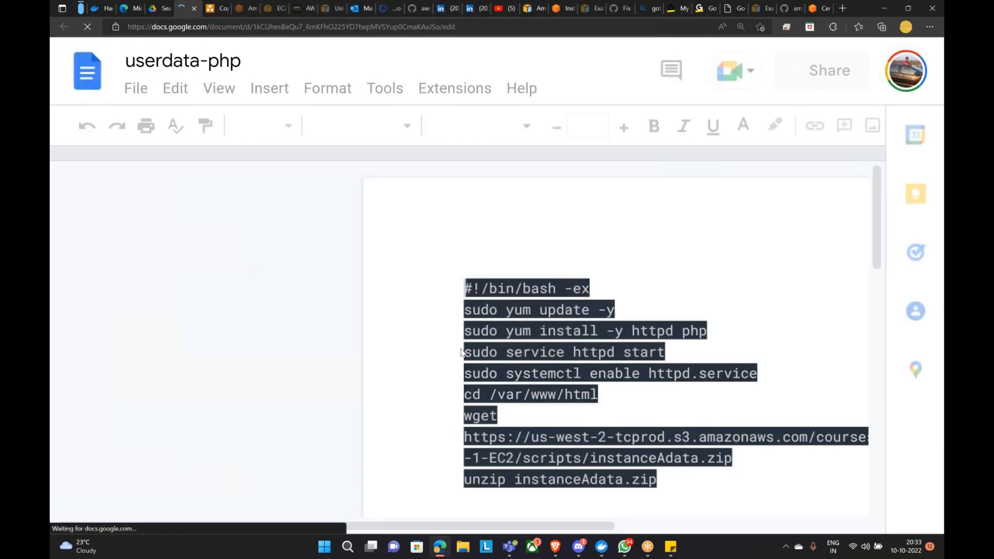
Step: Select the user data script lines in userdata-php, then return to the Drive results
scroll(788, 263, down, 2)
click(688, 444)
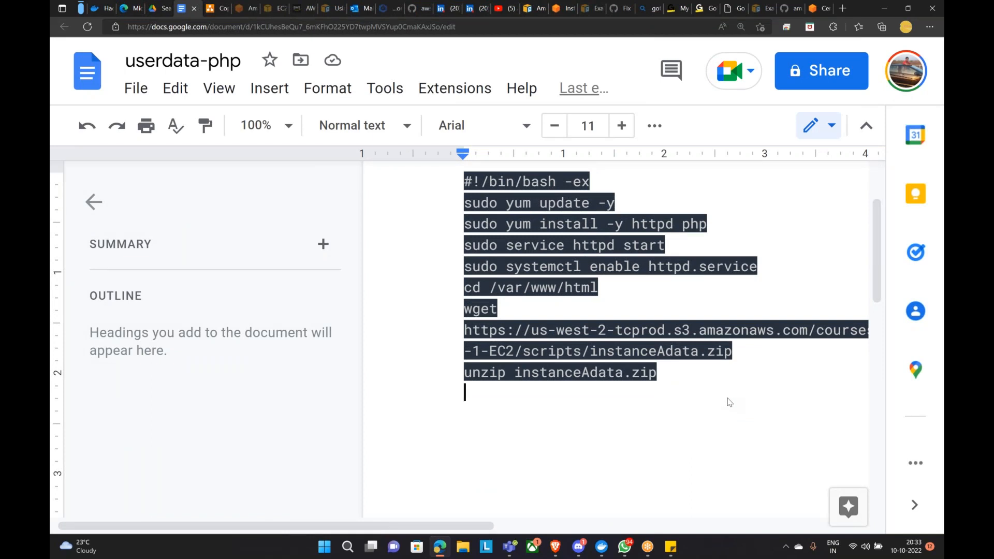
double_click(798, 420)
click(749, 435)
scroll(751, 435, up, 2)
click(776, 395)
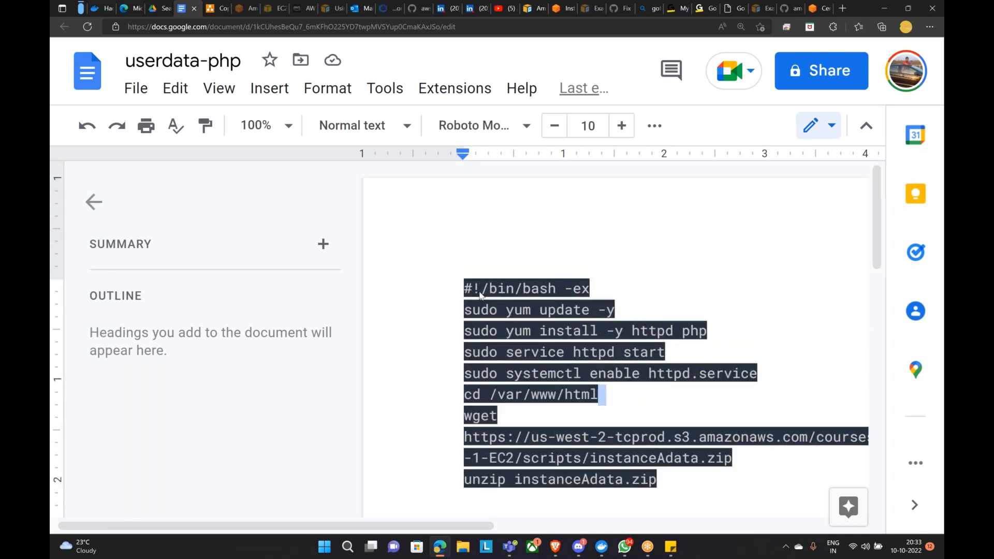
drag(463, 288, 659, 483)
scroll(658, 453, down, 5)
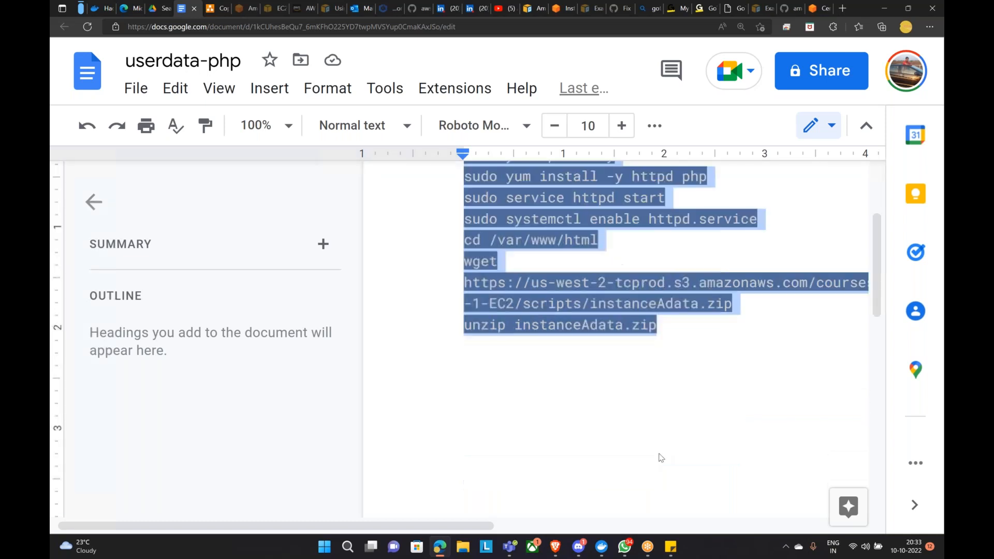
scroll(658, 452, up, 4)
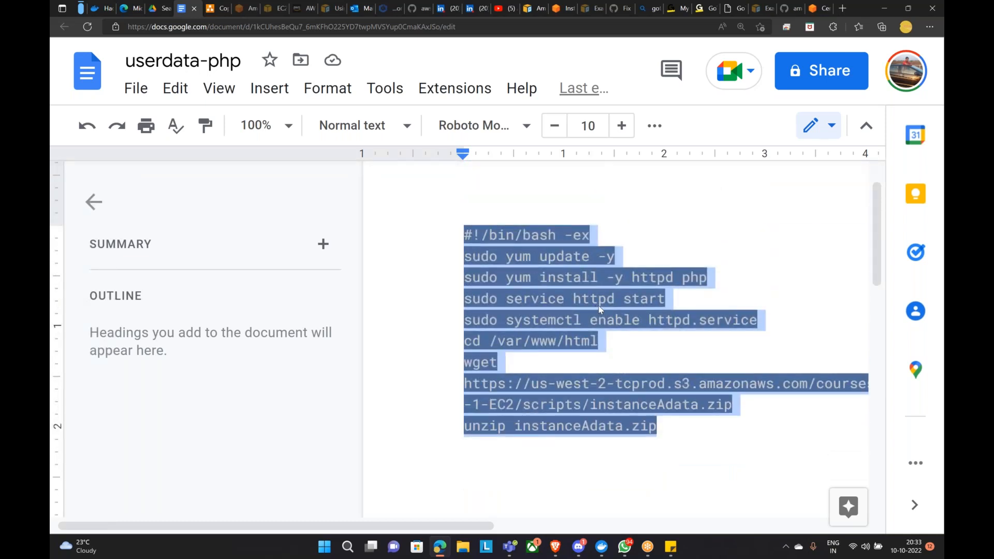
click(158, 8)
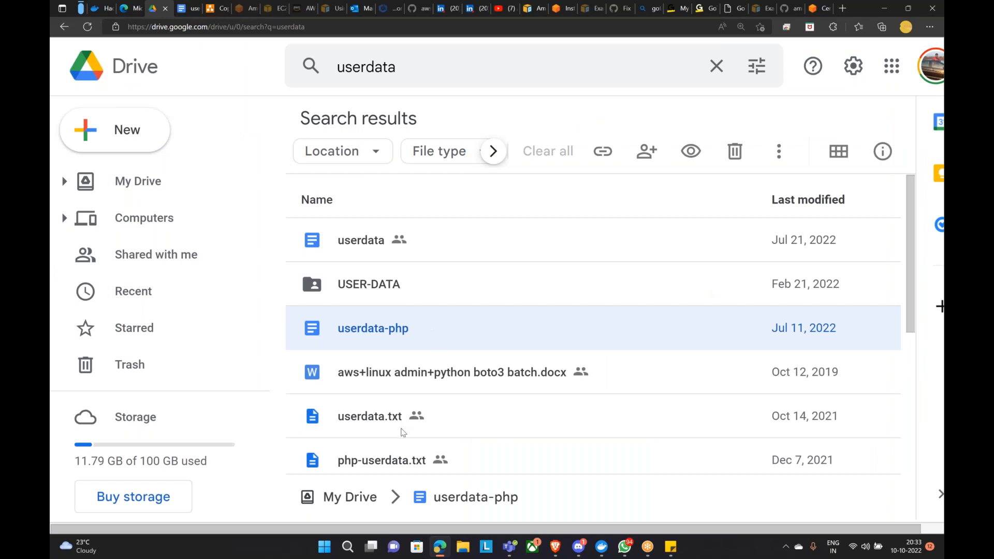
Step: Open php-userdata.txt with Google Docs
double_click(389, 463)
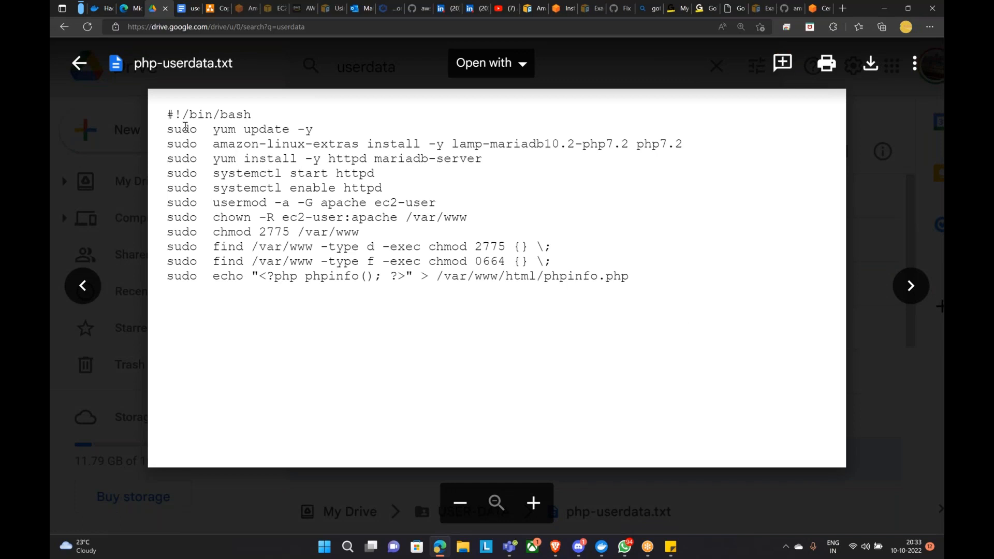
drag(169, 115, 624, 277)
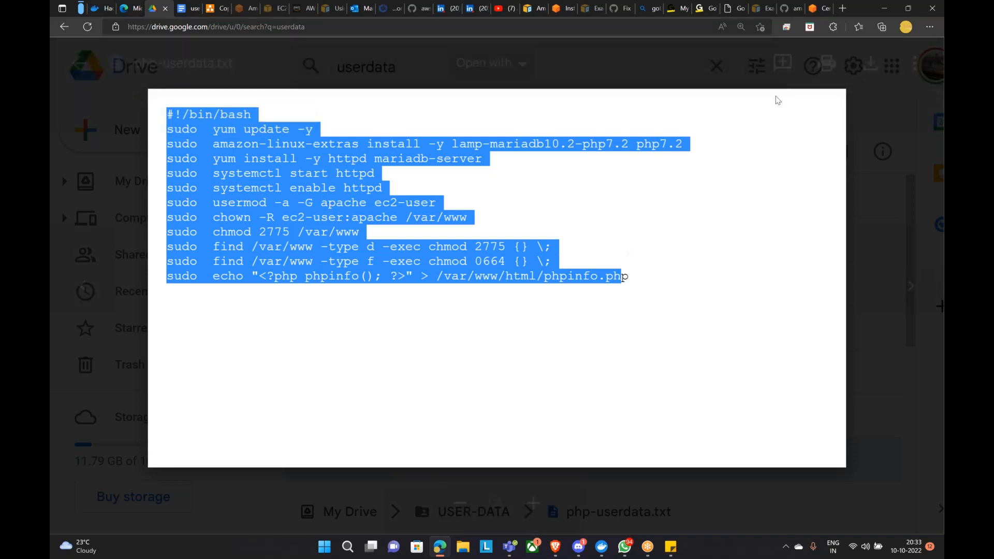
click(522, 64)
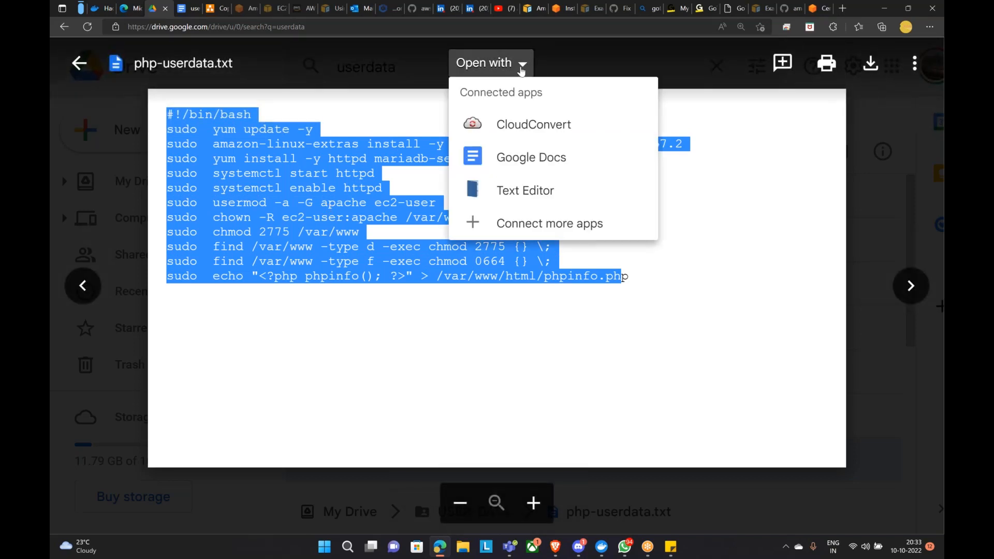
click(517, 158)
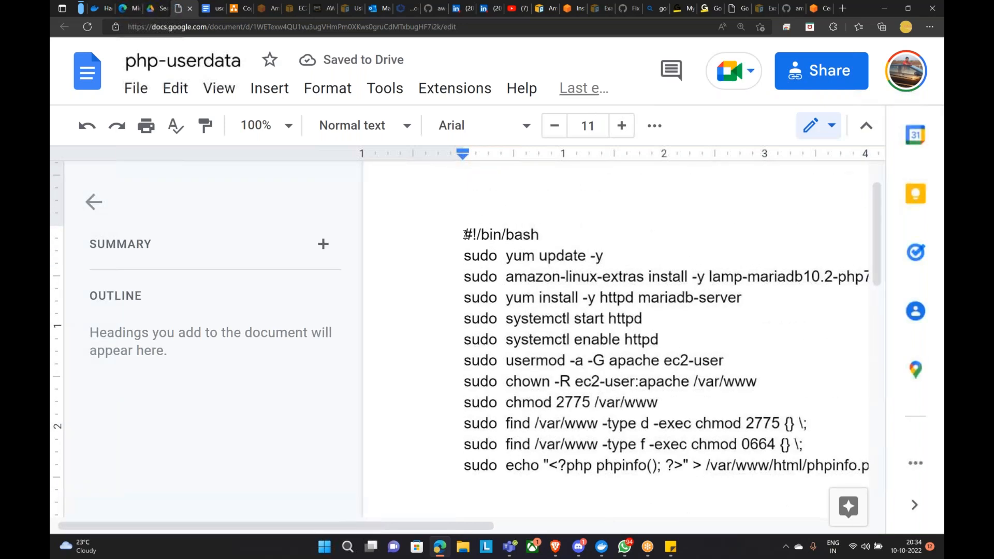
Step: Copy the entire php-userdata bash script and look it over
key(ctrl+a)
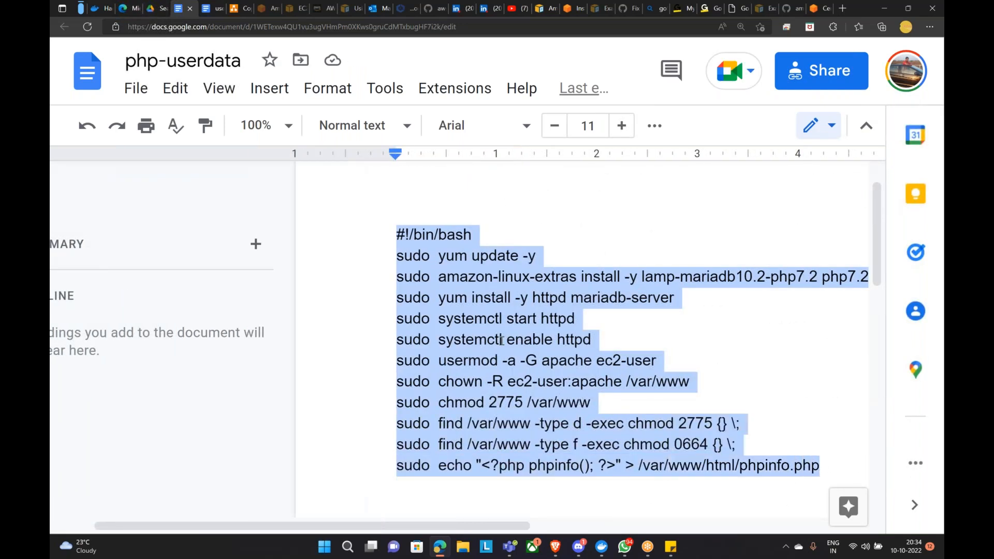
right_click(502, 344)
click(523, 177)
click(817, 387)
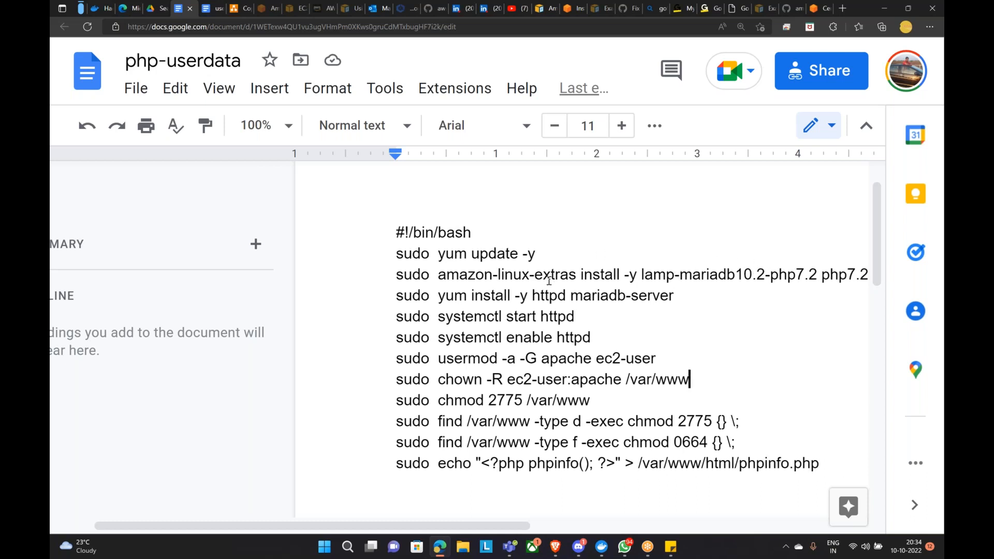
scroll(515, 389, down, 2)
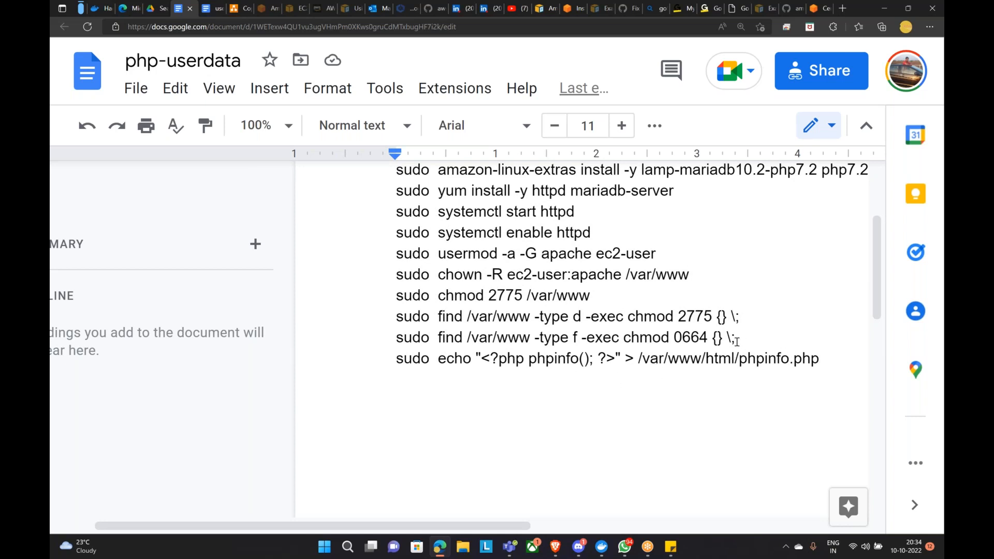
scroll(658, 395, down, 3)
scroll(648, 392, up, 2)
click(555, 547)
Step: Paste the PHP bash script into User data and launch the instance
click(171, 372)
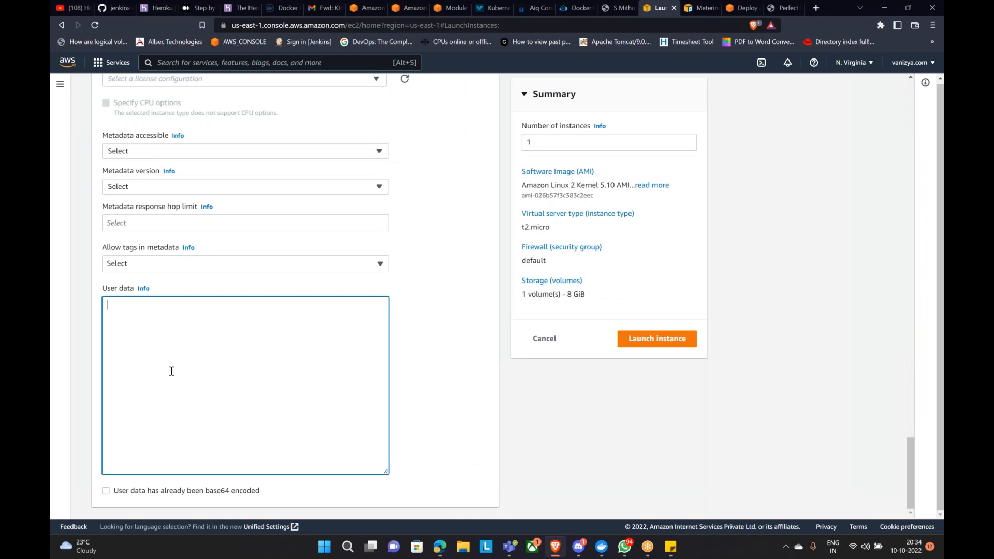
key(ctrl+v)
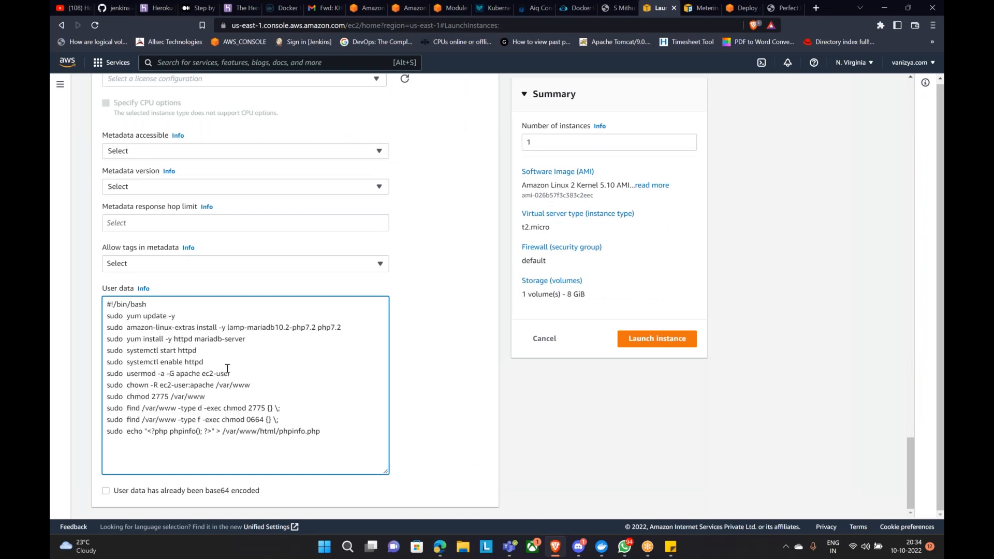
scroll(659, 362, up, 4)
click(660, 342)
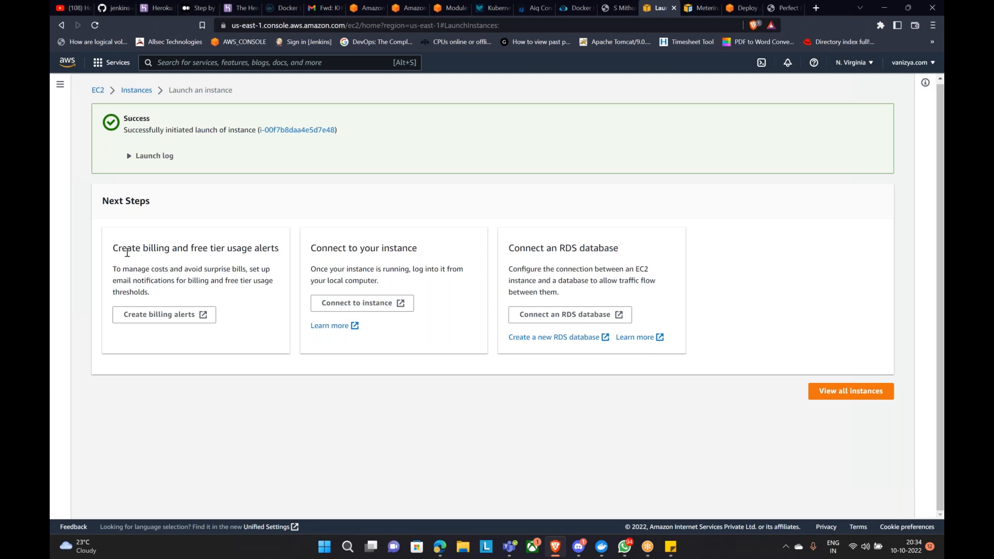
drag(113, 247, 276, 246)
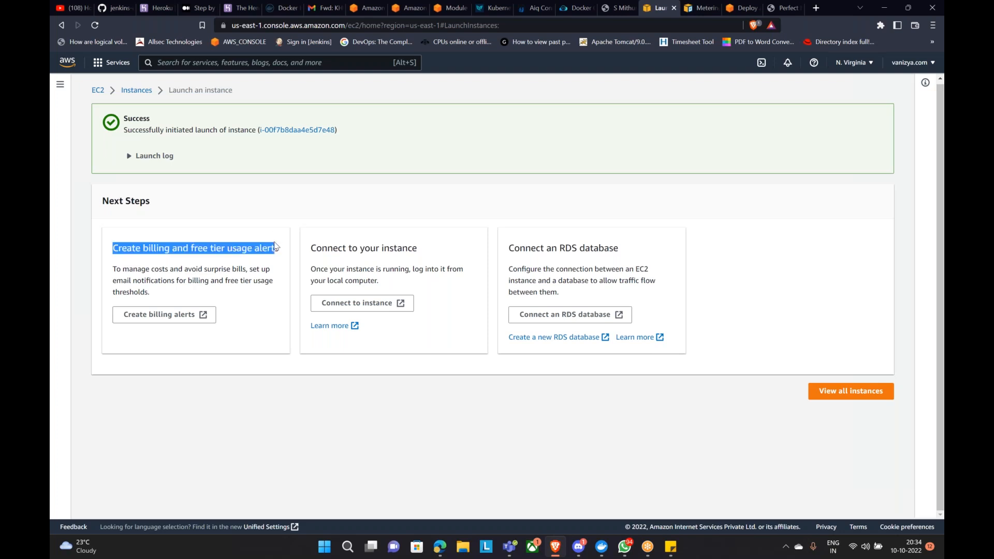
drag(312, 248, 422, 251)
Step: Copy the example ssh command from the new instance's SSH client connection tab
drag(507, 249, 625, 243)
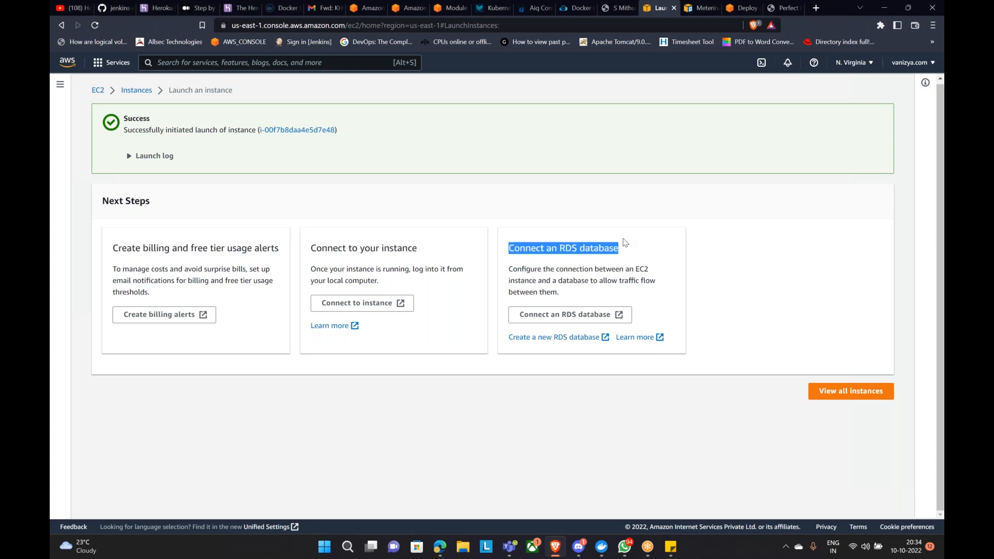
click(358, 308)
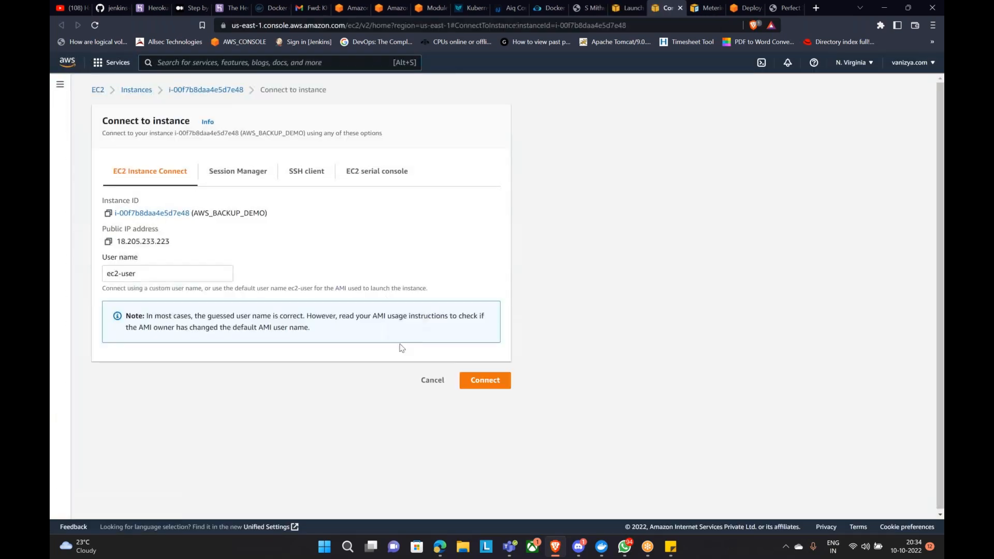
click(292, 176)
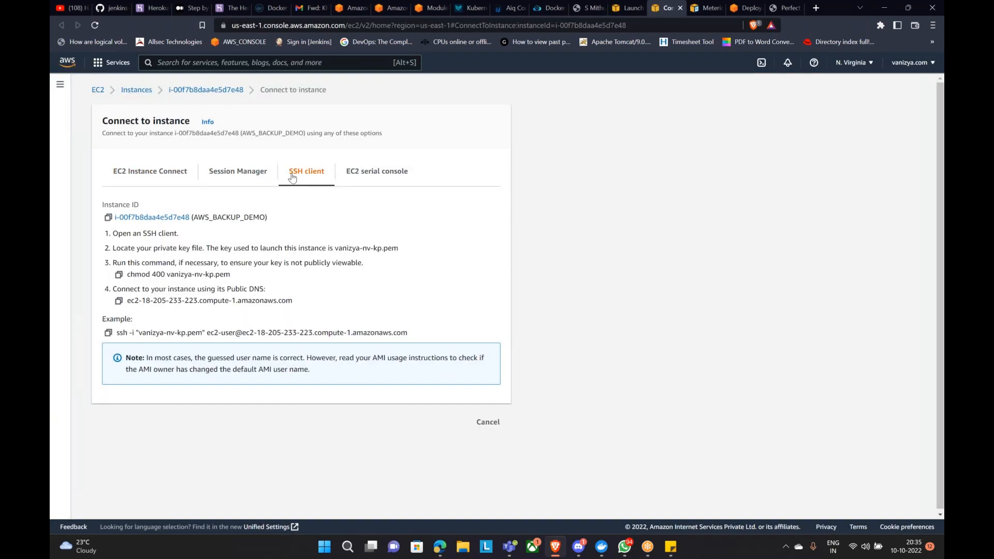
click(109, 334)
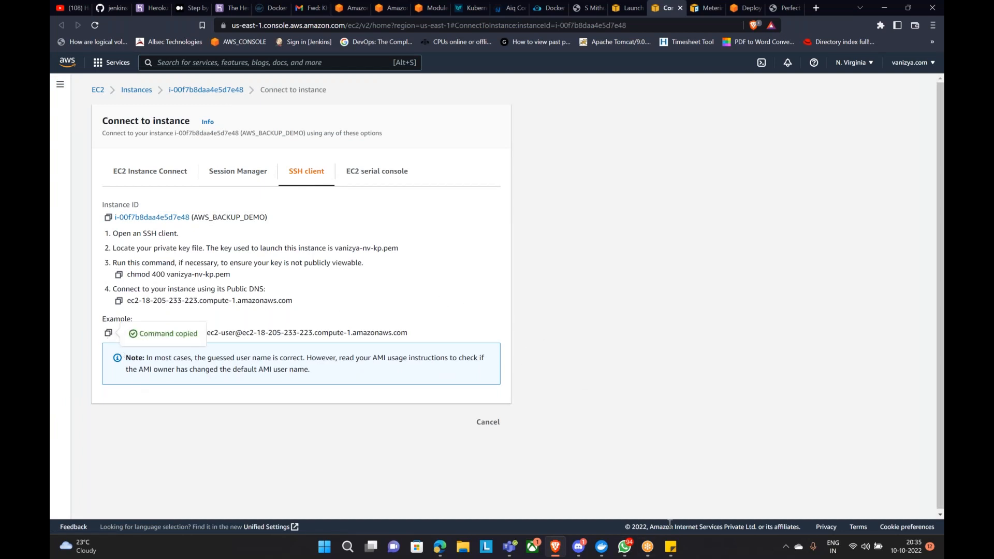
Step: Launch Git Bash and change into the Downloads folder
click(356, 548)
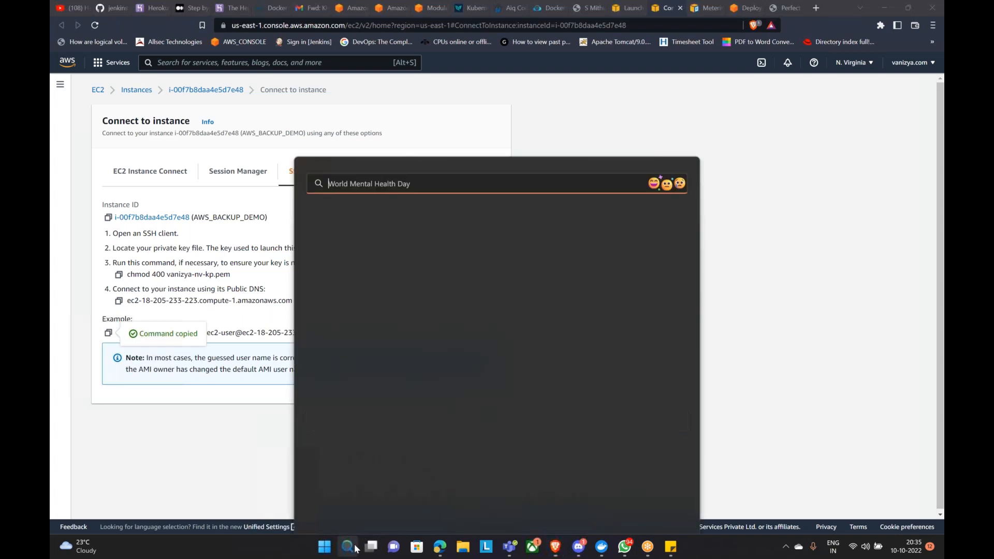
text(git)
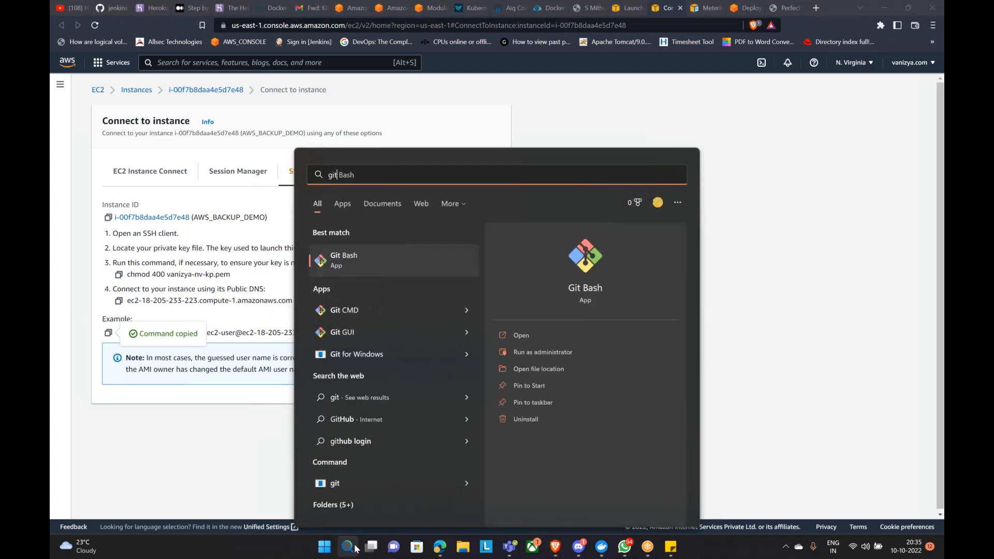
text( bash)
key(Return)
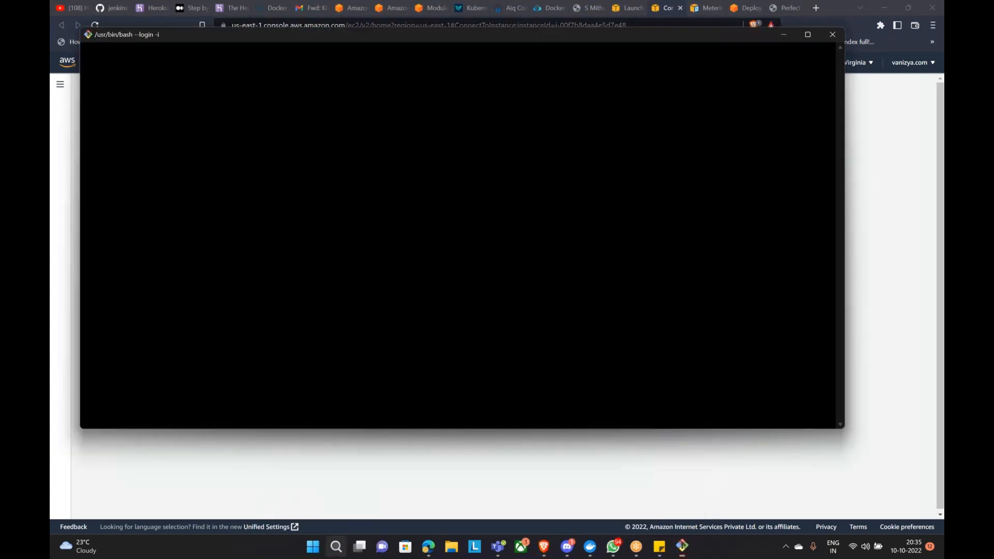
text(cd )
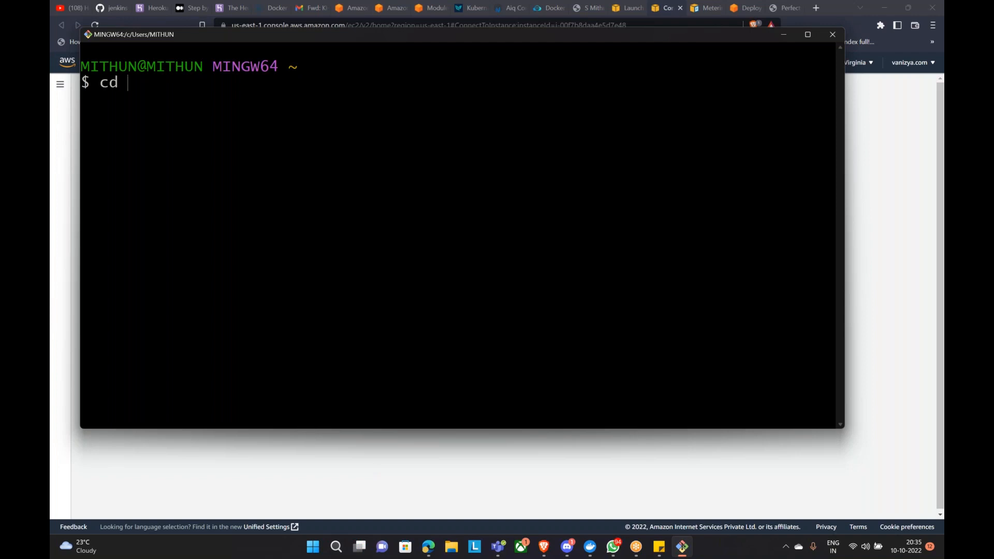
text(Downloads/)
key(Return)
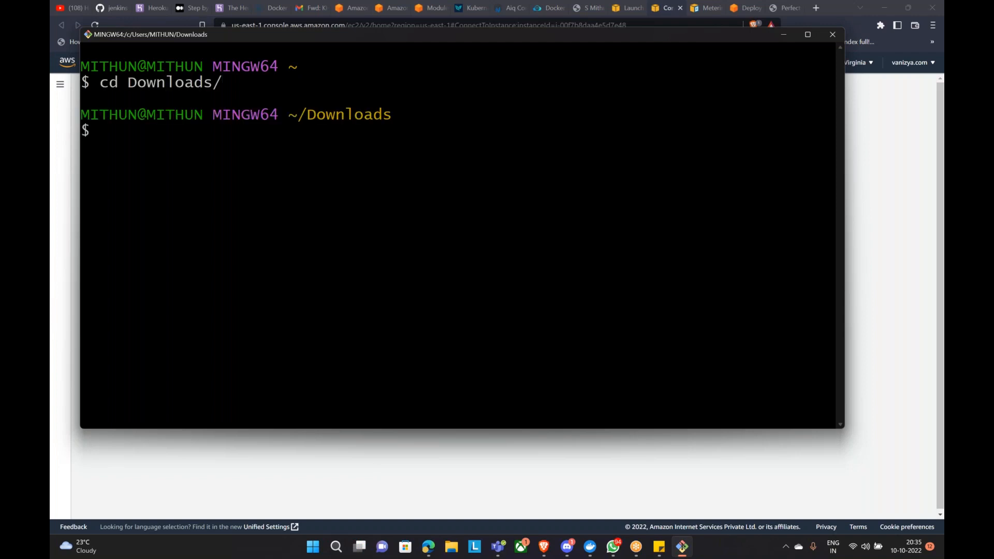
Step: Paste and run the copied ssh command, then minimize the terminal
text(s)
key(BackSpace)
key(shift+Insert)
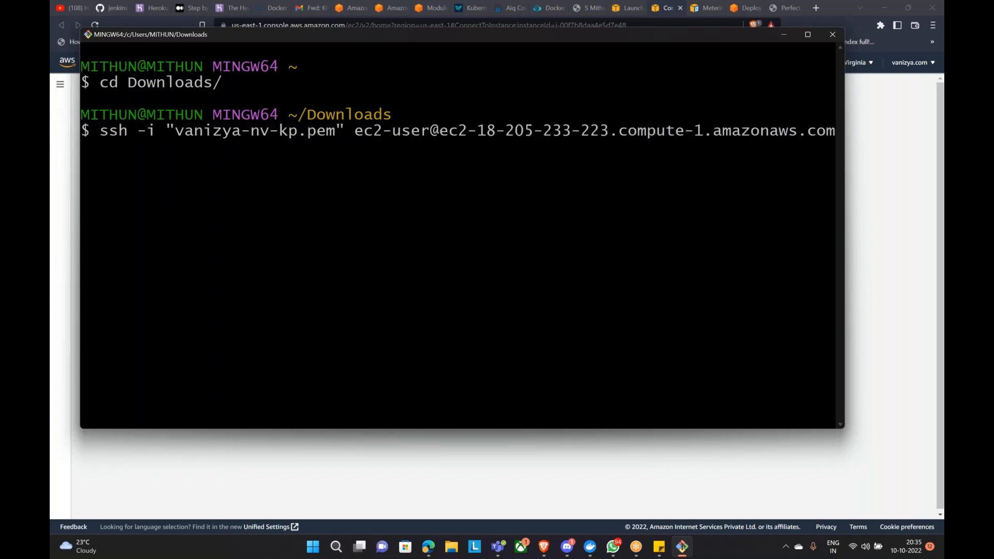
key(ctrl+c)
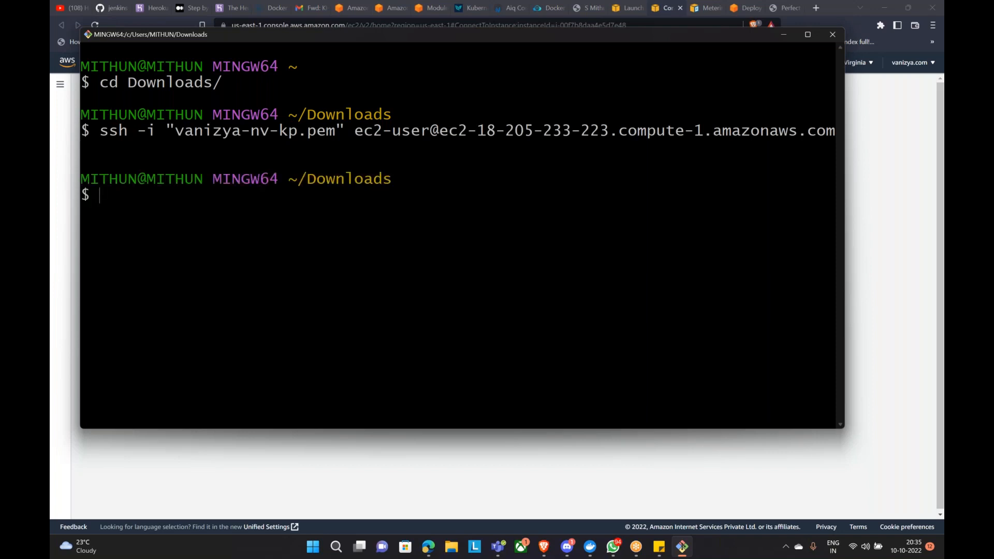
click(808, 34)
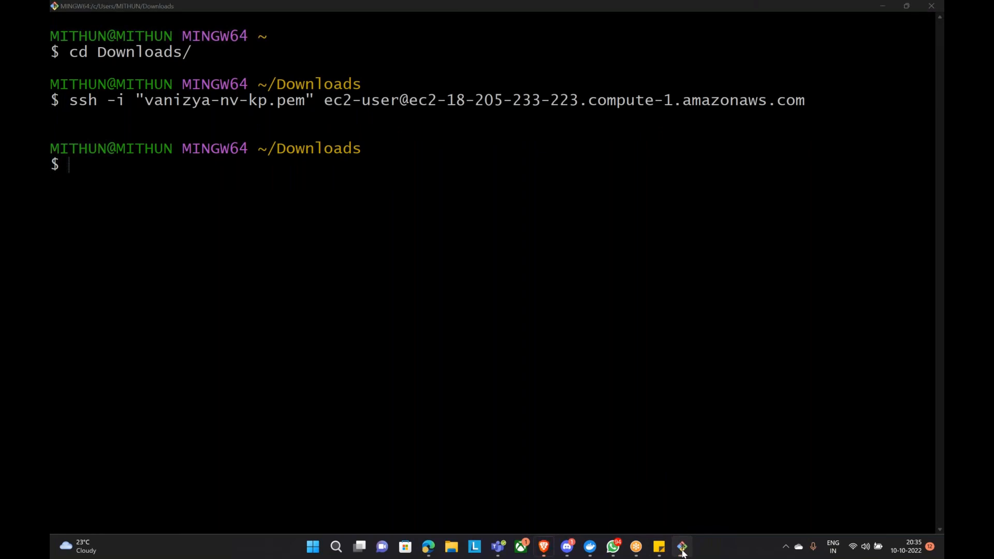
click(682, 546)
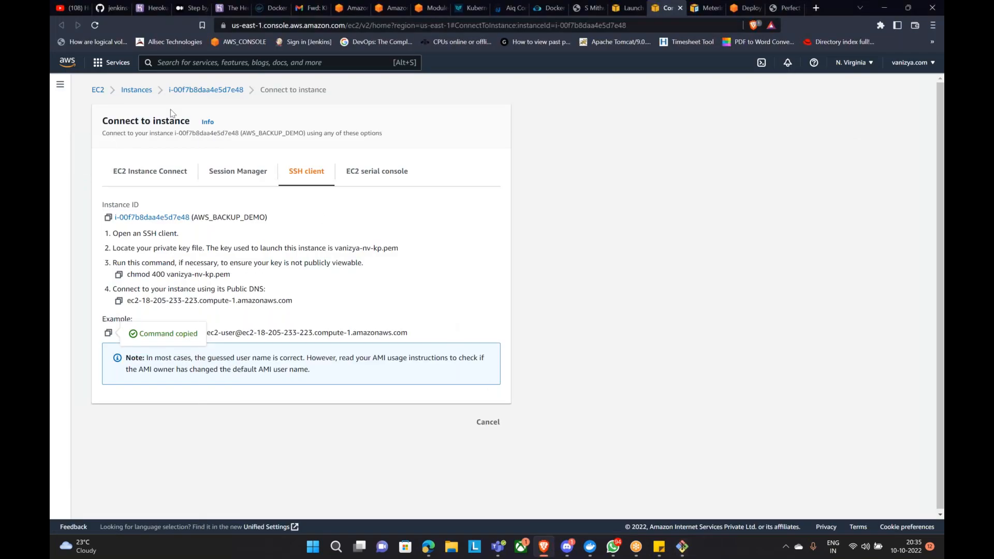
Step: Copy the new instance's public IPv4 address and public DNS name from its details page
click(206, 90)
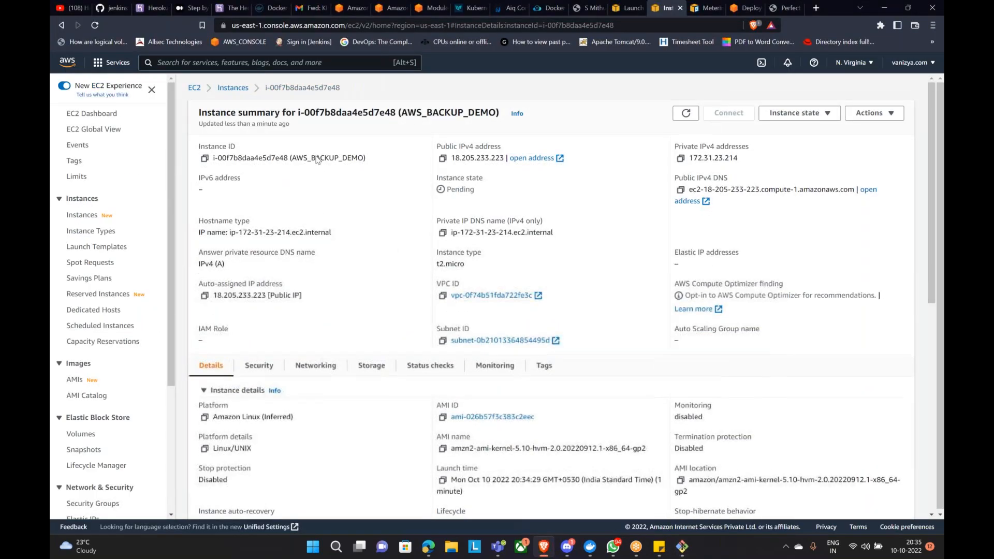
click(443, 159)
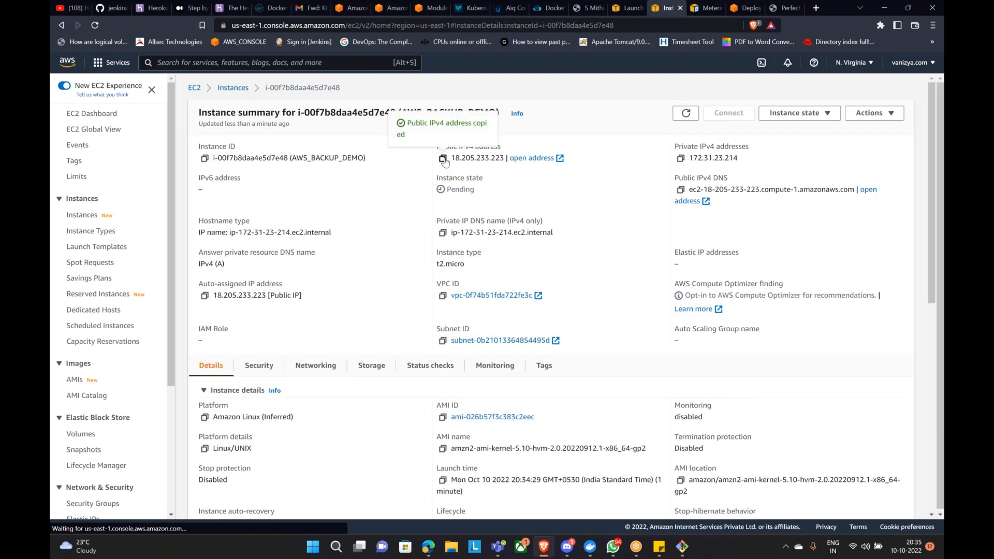
click(681, 191)
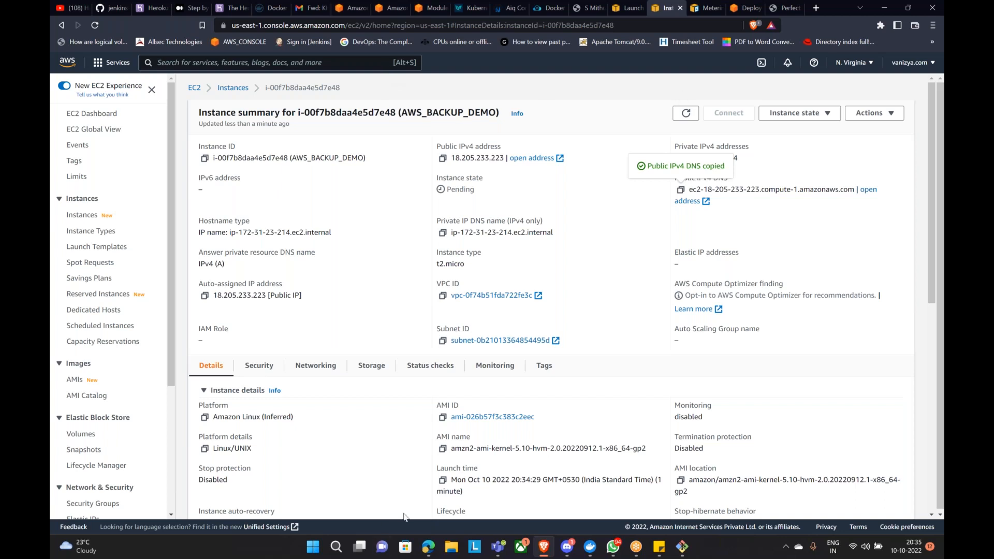
click(429, 550)
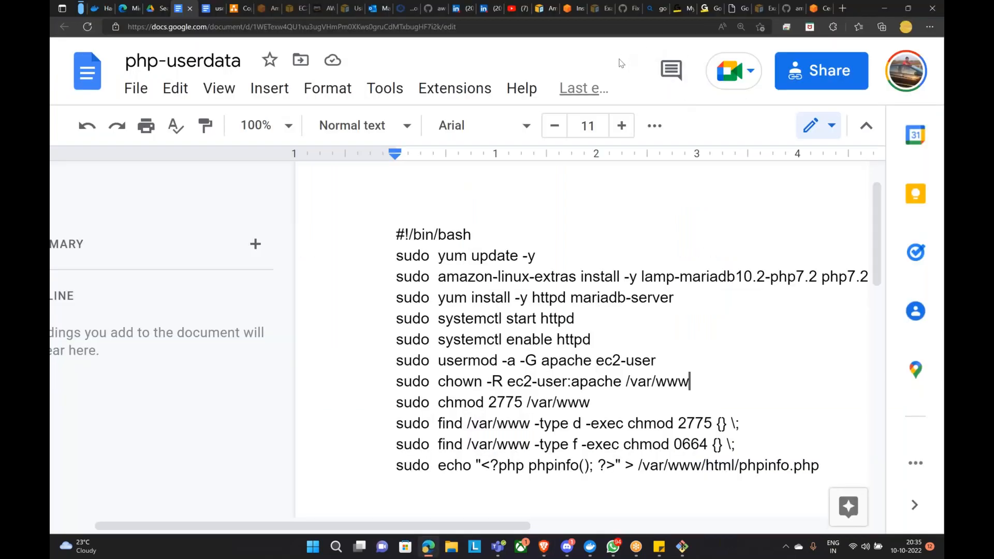
Step: Load the instance's public DNS followed by /php.info in the Bing tab
click(681, 9)
click(651, 11)
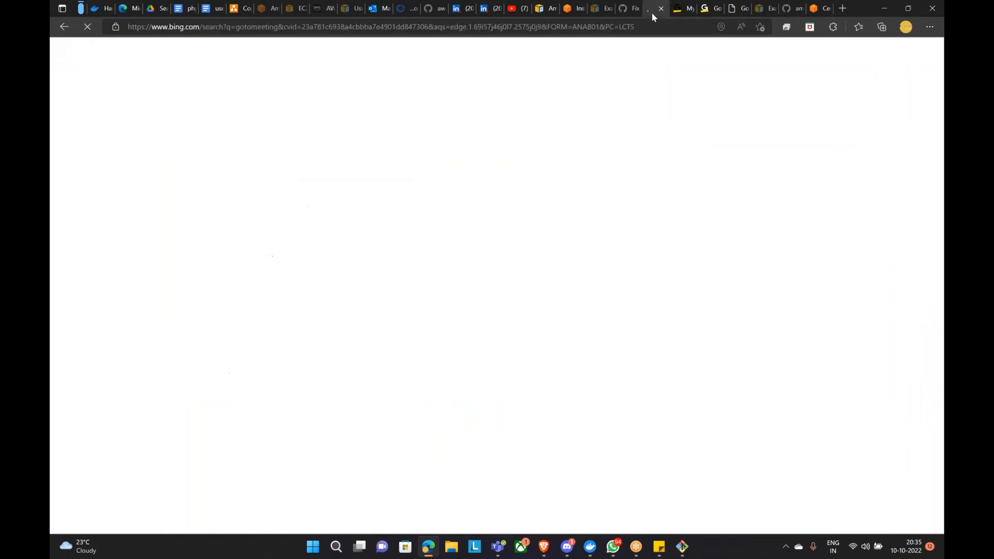
click(440, 27)
key(ctrl+v)
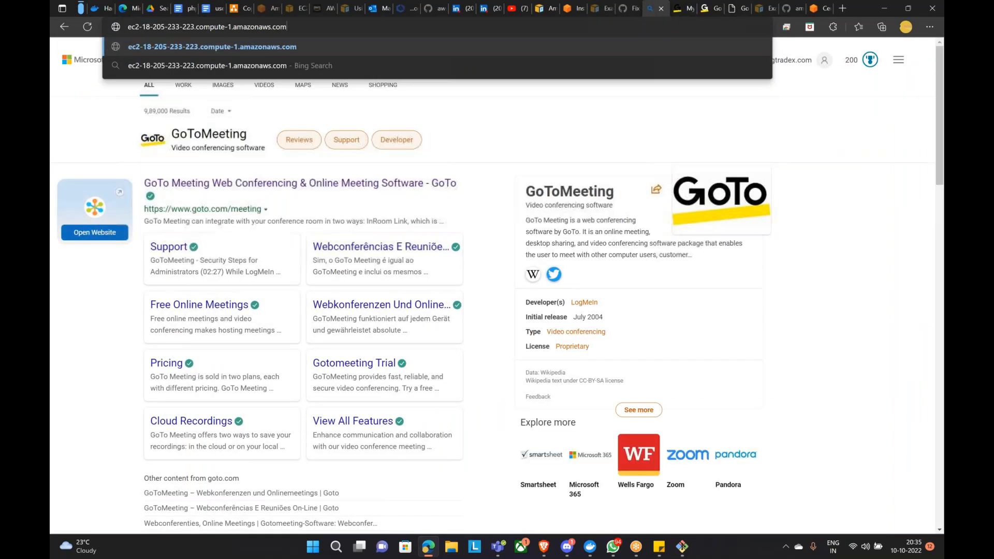
text(/)
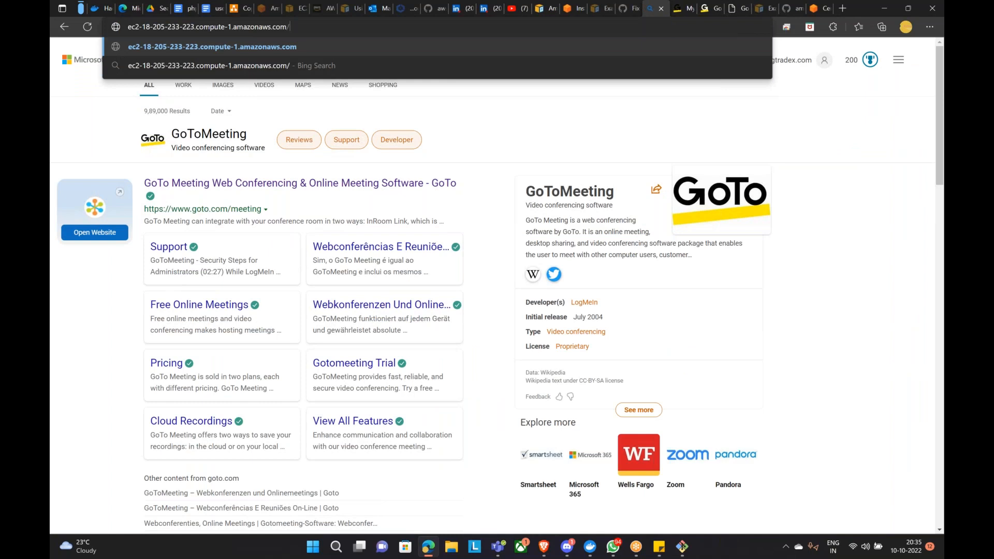
text(php.info)
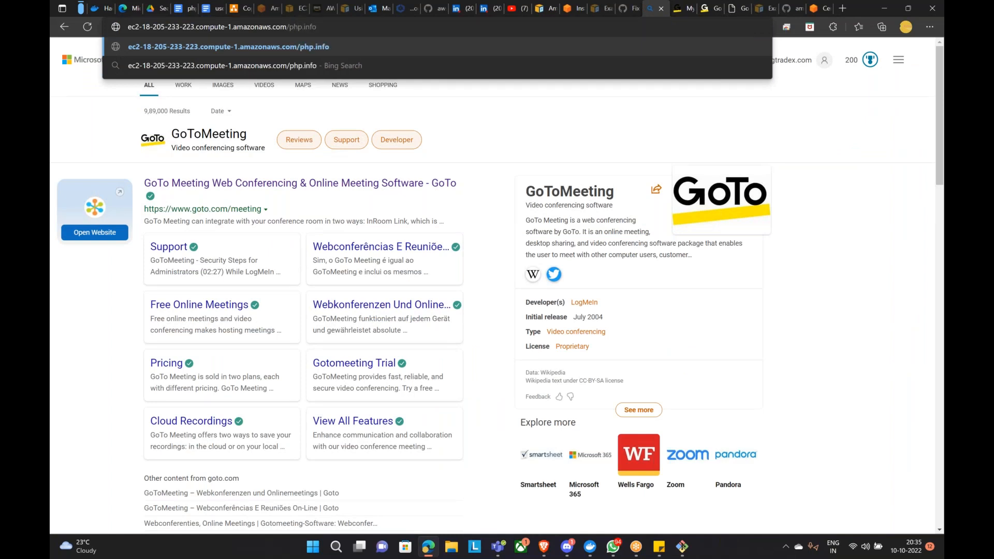
key(Return)
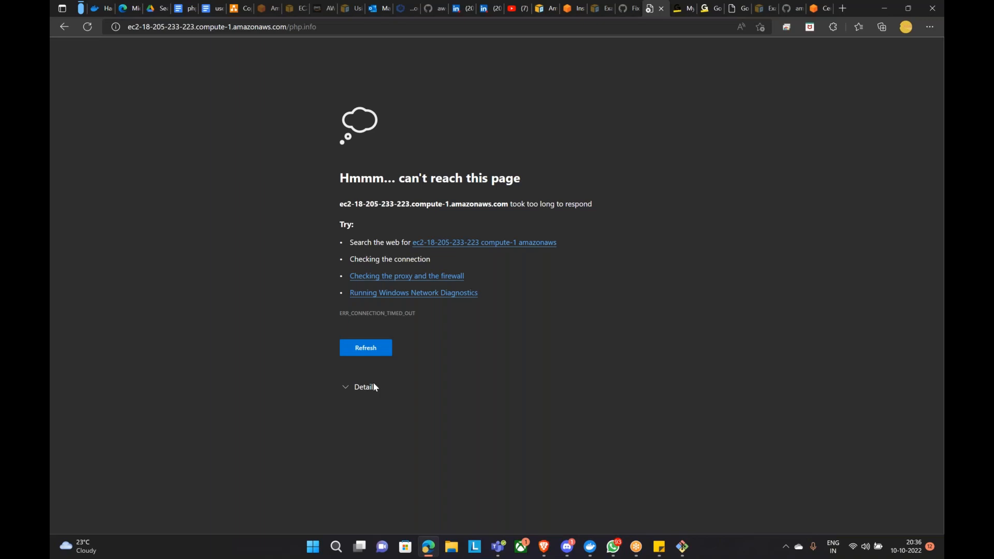
click(87, 27)
click(213, 8)
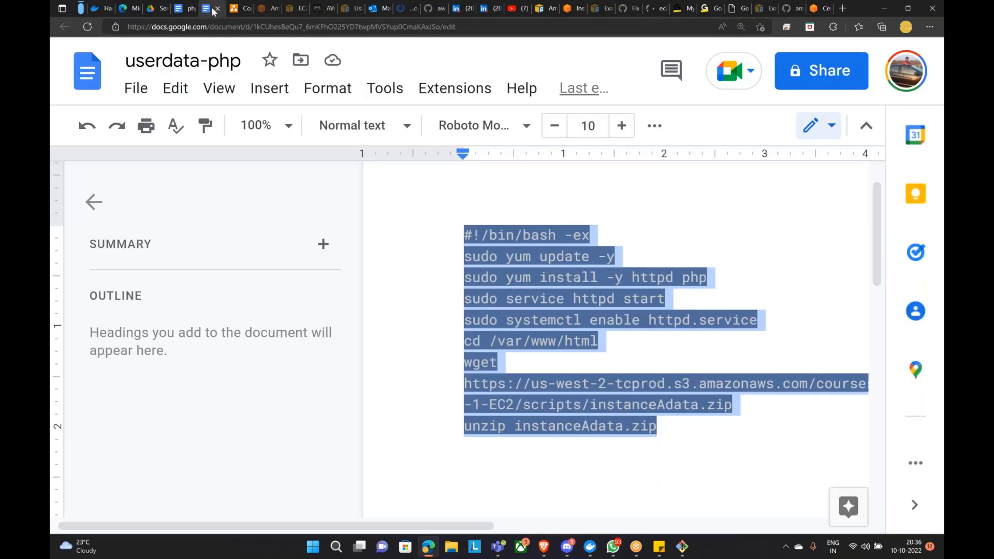
click(185, 9)
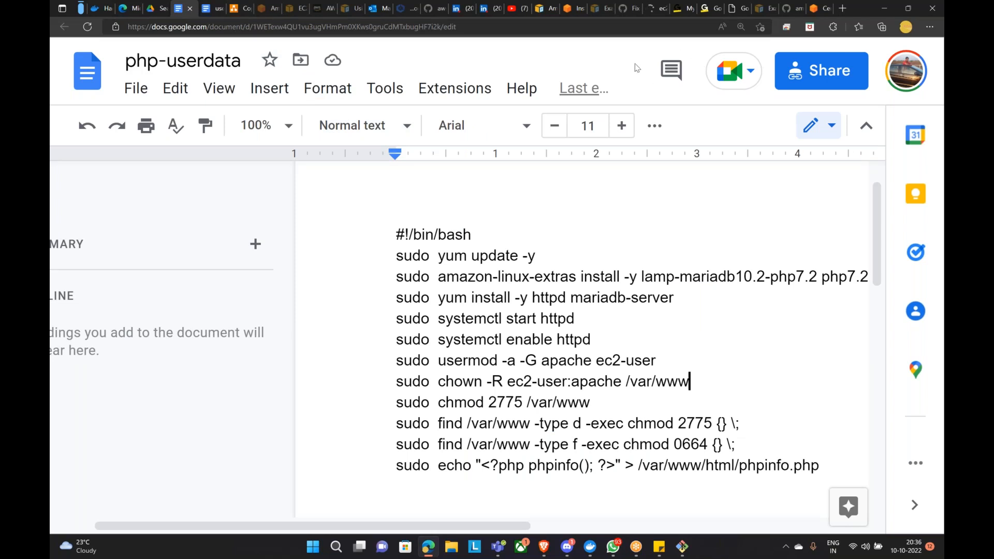
click(654, 9)
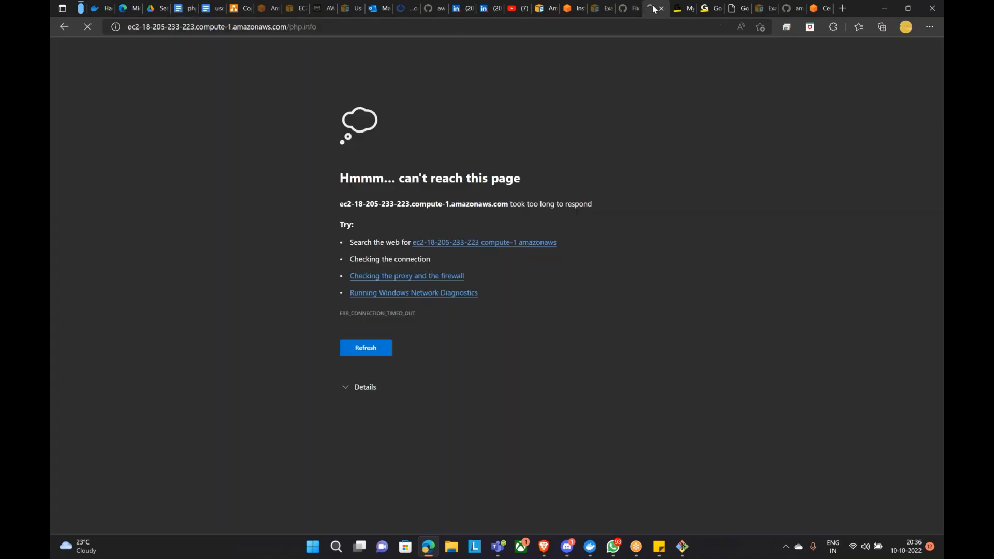
Step: Correct the instance address to end in /phpinfo.php and load it
click(368, 27)
click(368, 27)
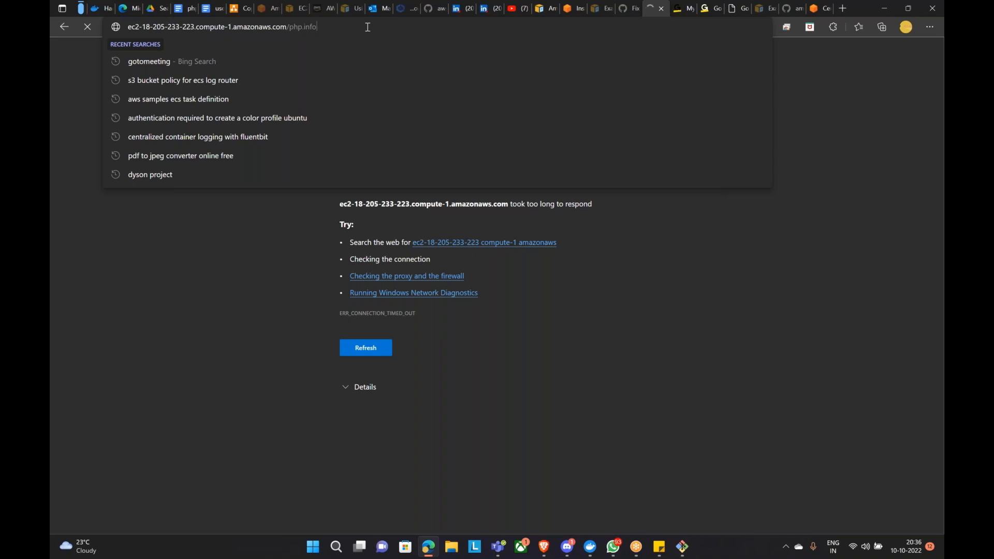
key(BackSpace)
key(BackSpace)
key(BackSpace)
key(BackSpace)
key(BackSpace)
text(info.php)
key(Return)
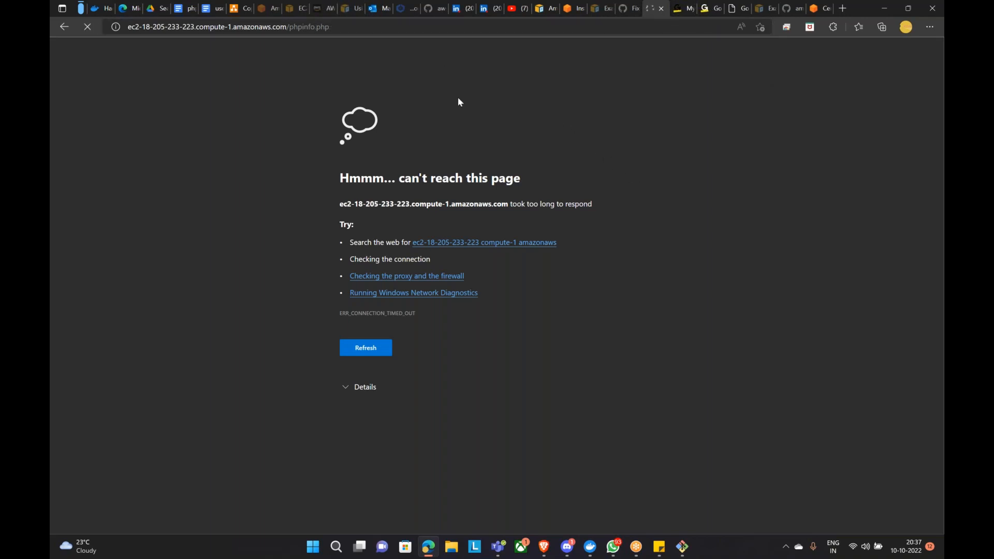
Step: Reload the timed-out phpinfo.php page, check the error details, then return to Git Bash
double_click(357, 32)
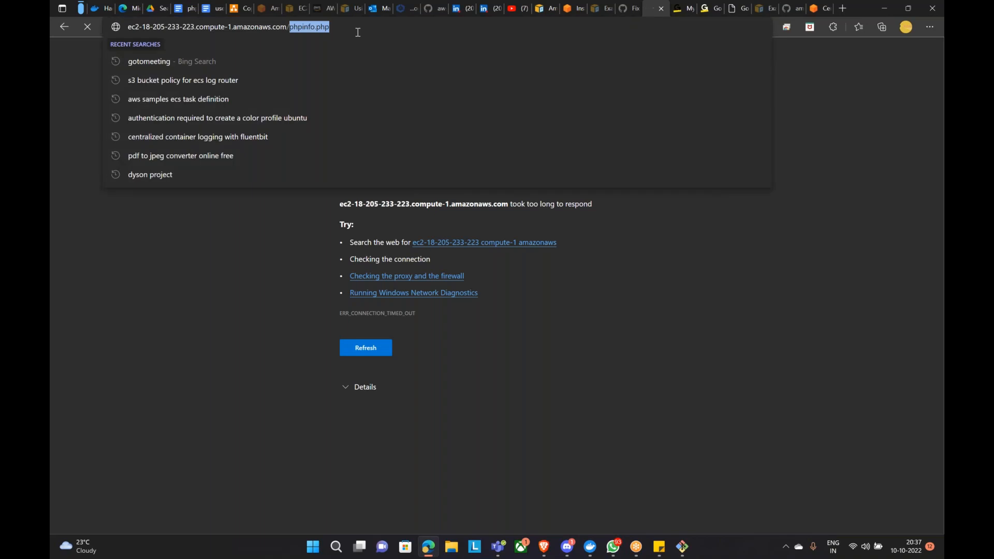
click(805, 240)
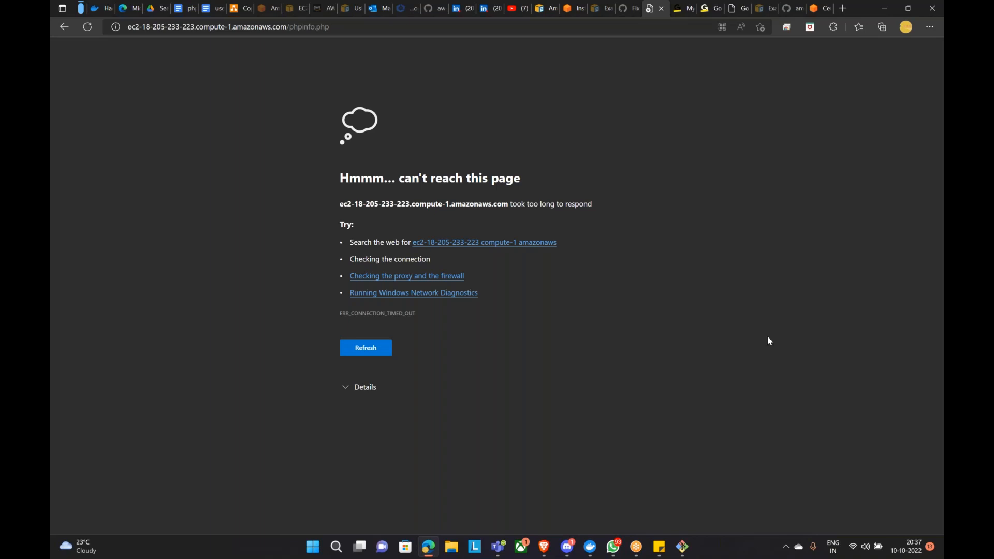
key(F5)
click(363, 389)
click(362, 388)
click(682, 547)
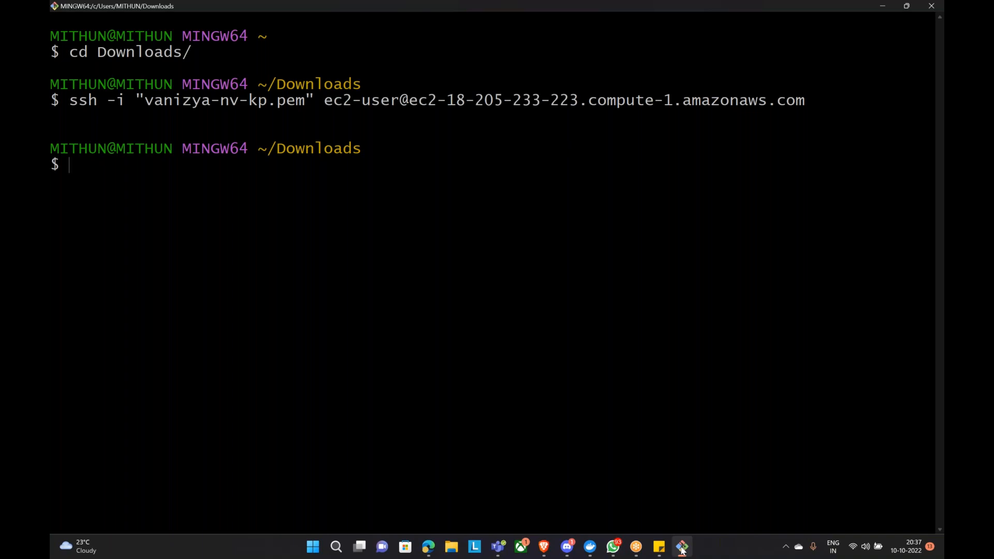
Step: Rerun the ssh login, cancel it with Ctrl+C when it hangs, and go back to the EC2 console
key(Up)
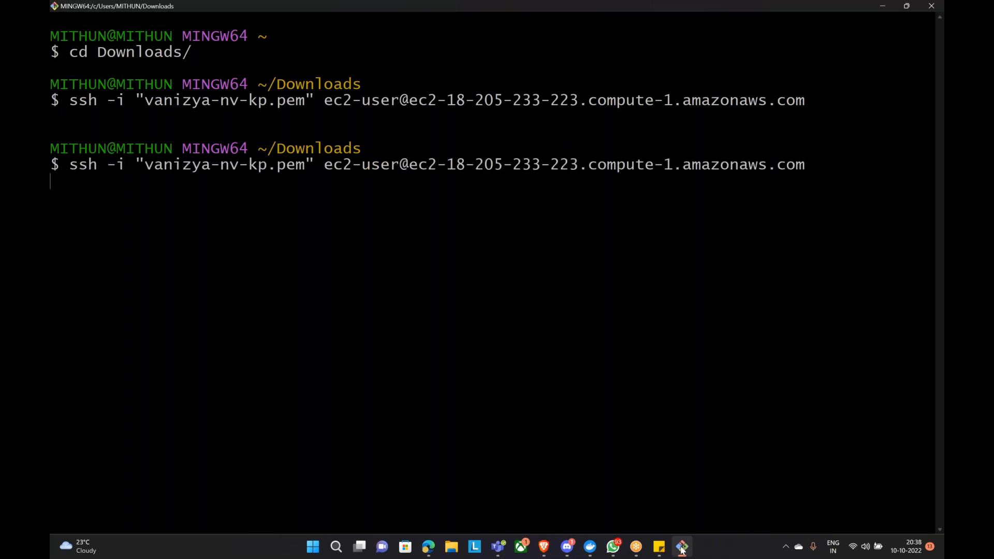
mouse_move(686, 553)
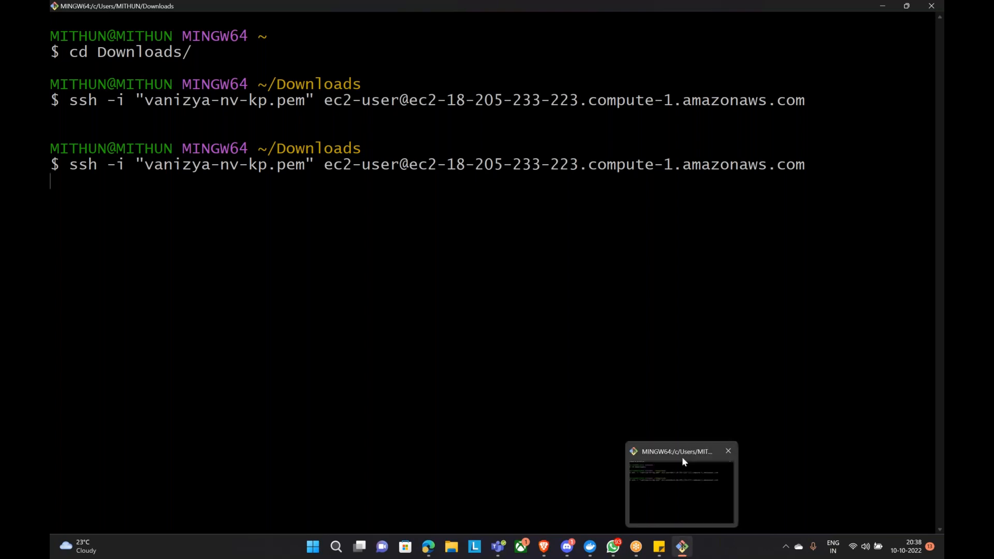
key(ctrl+c)
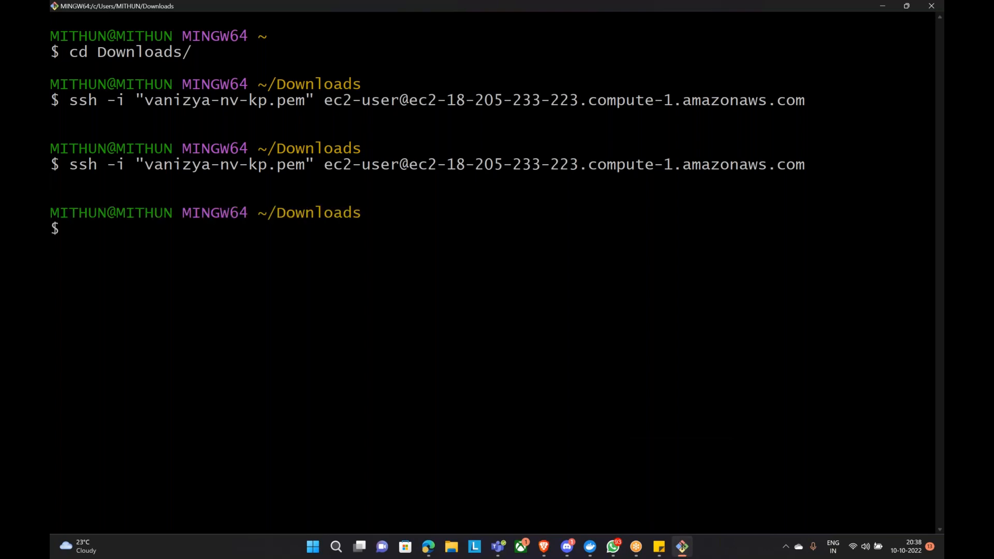
click(683, 550)
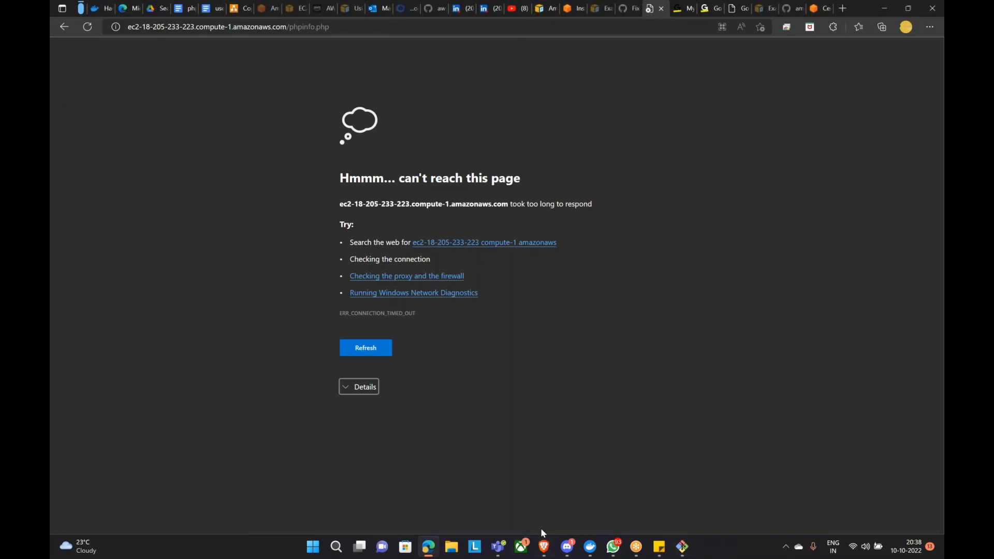
click(544, 547)
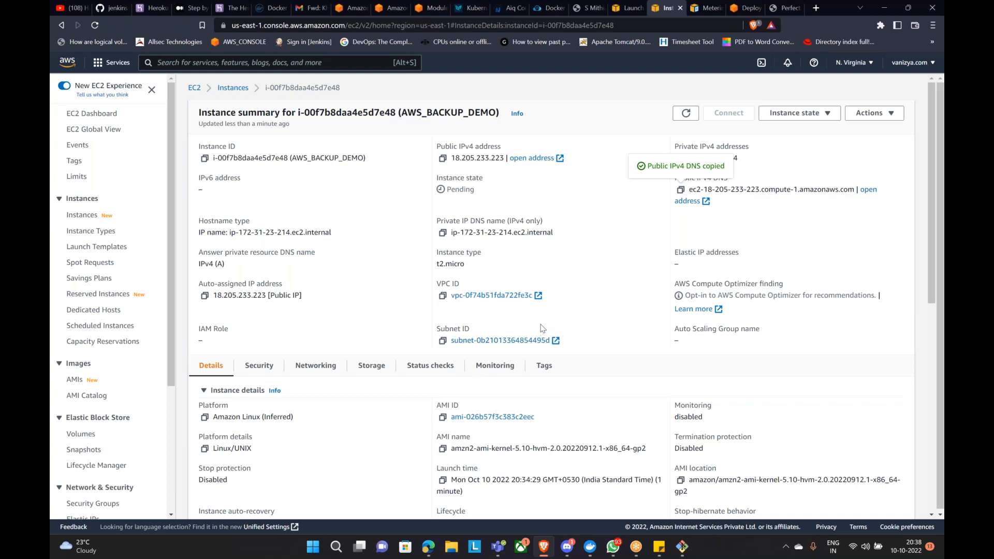
Step: Start another ssh login to the instance and leave it waiting while returning to Edge's timeout page
scroll(544, 331, down, 4)
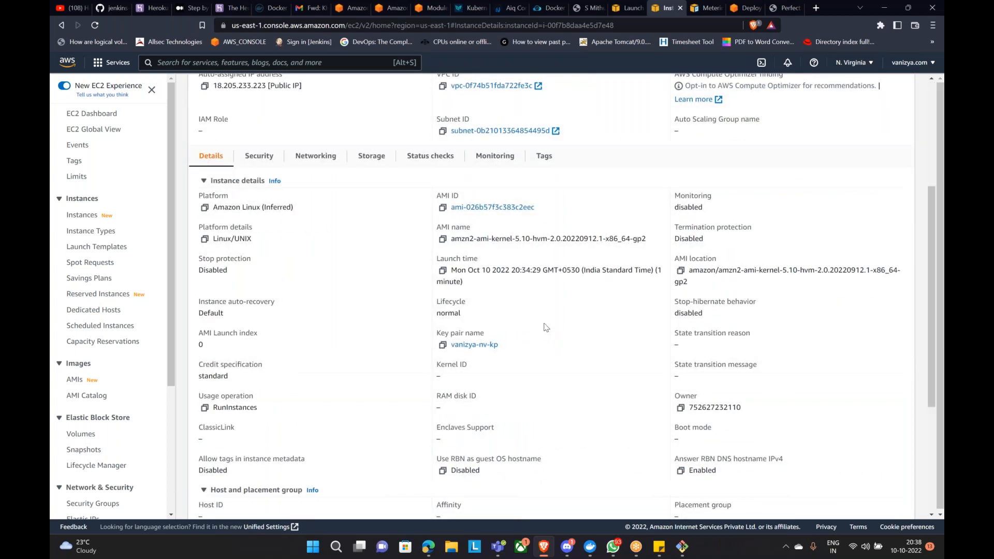
click(684, 552)
key(Up)
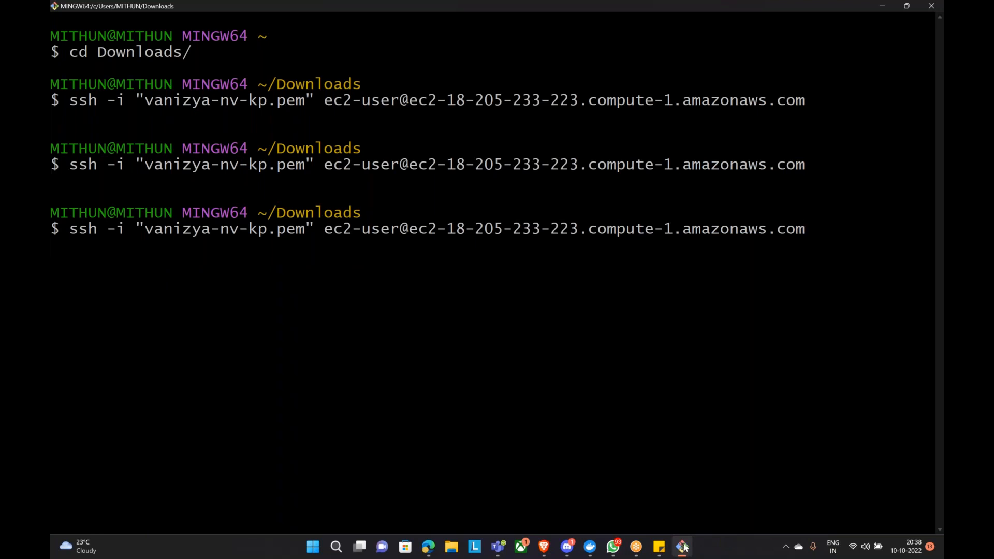
mouse_move(684, 552)
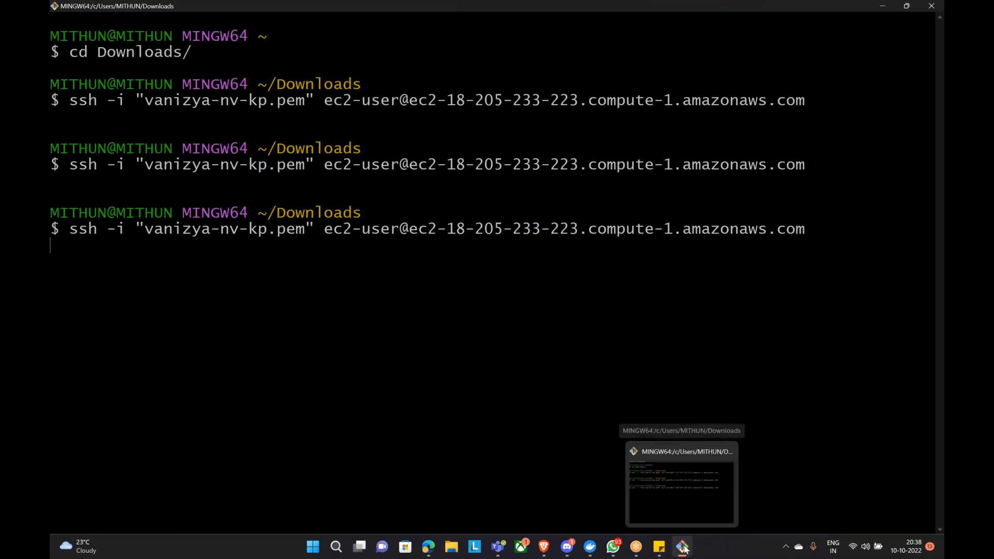
mouse_move(697, 524)
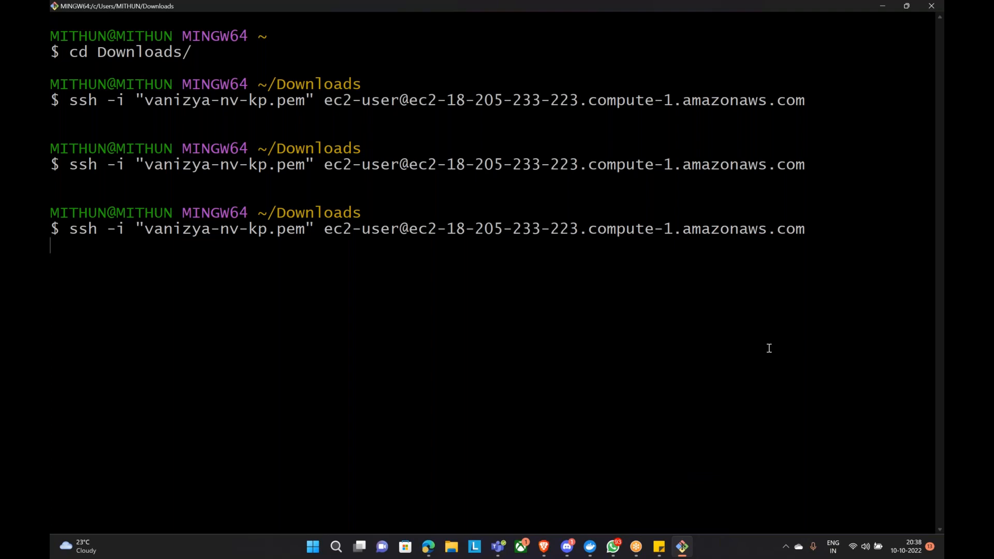
click(684, 552)
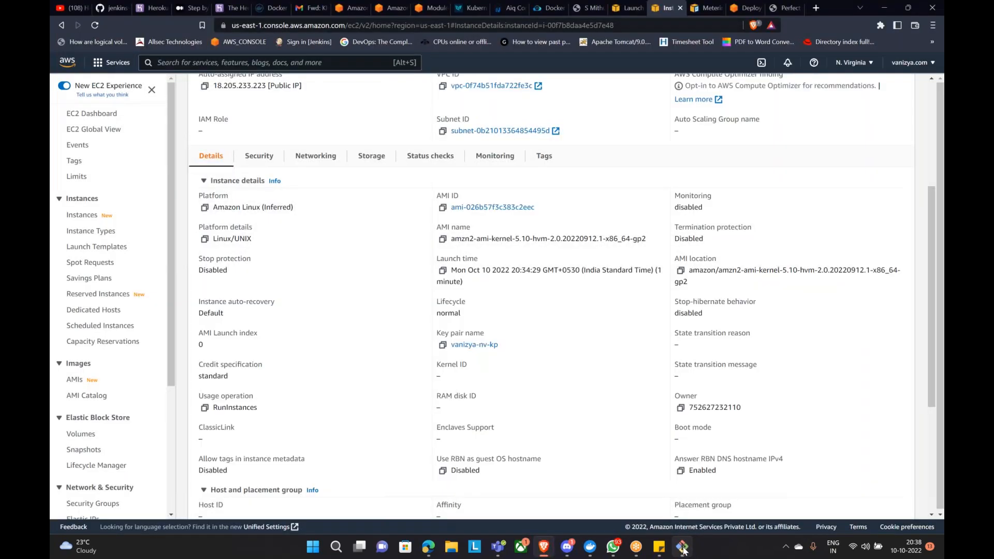
click(684, 549)
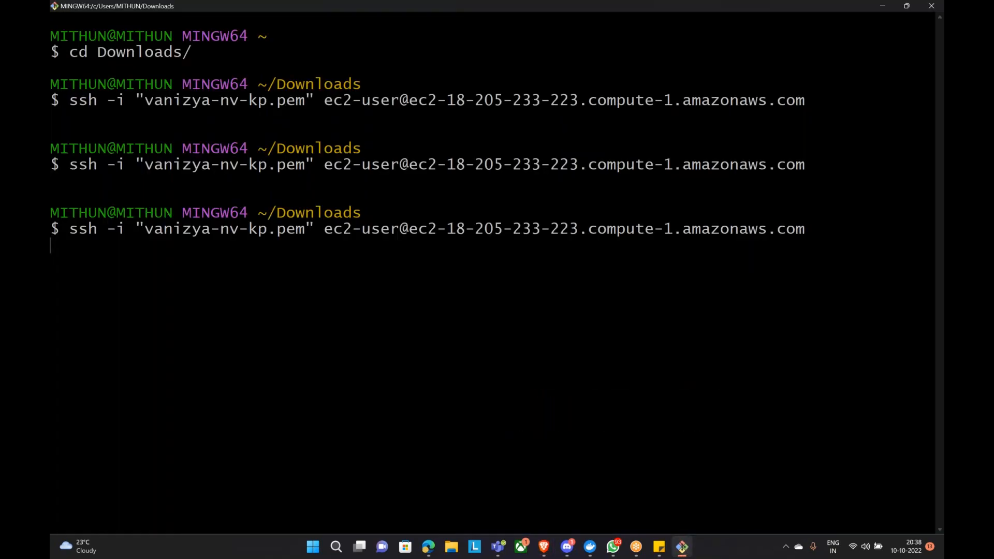
click(429, 548)
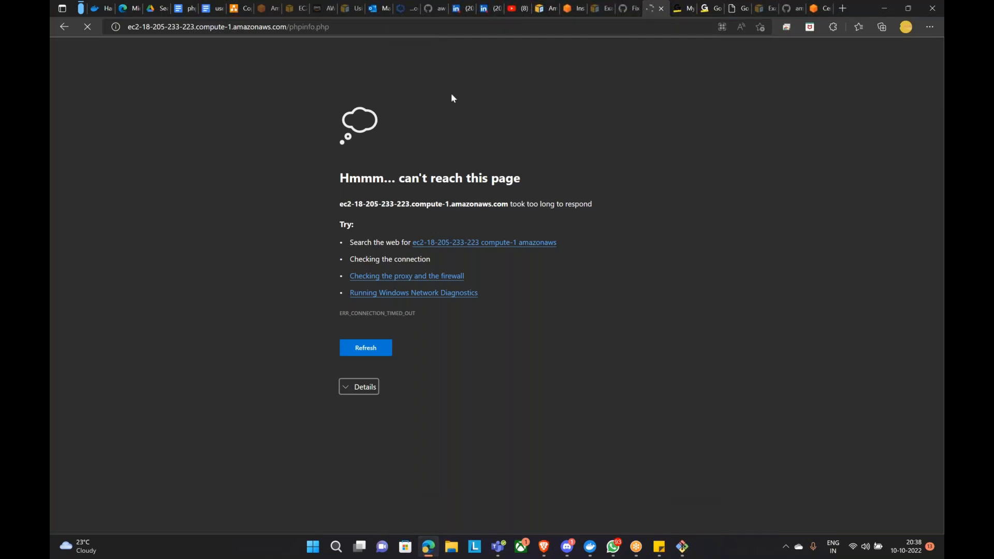
Step: Check the phpinfo.php address, then review the PHP user-data script in the php-userdata Google Doc
drag(289, 26, 378, 30)
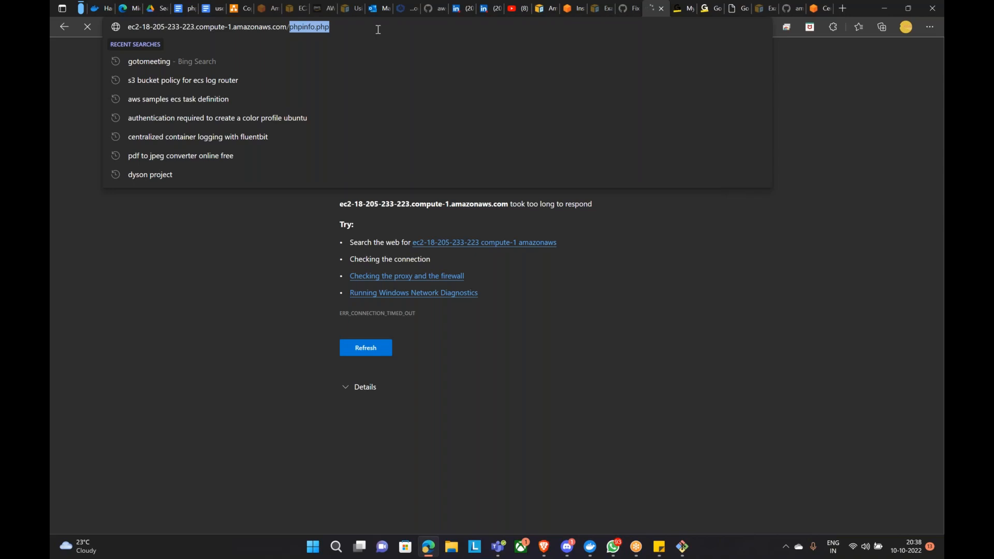
click(670, 250)
click(180, 7)
scroll(524, 299, down, 2)
scroll(523, 299, up, 1)
scroll(524, 299, up, 1)
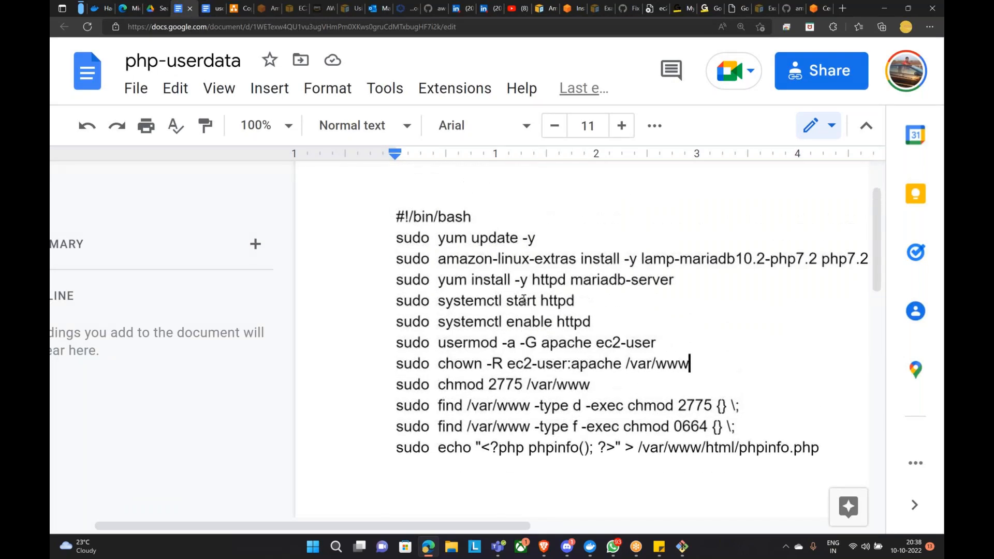
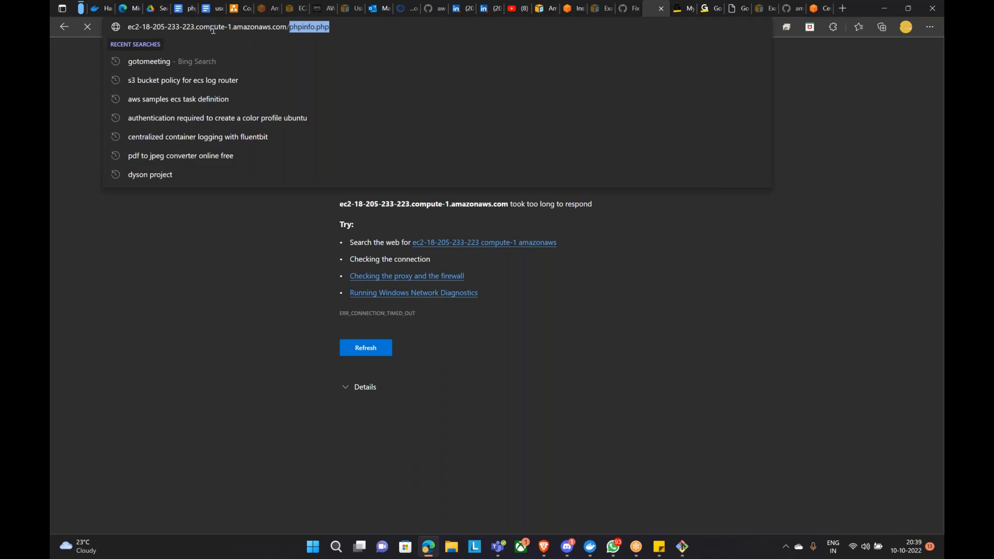
Step: Bring the AWS console forward and show the instance's Security tab with its inbound and outbound rules
click(544, 547)
click(259, 156)
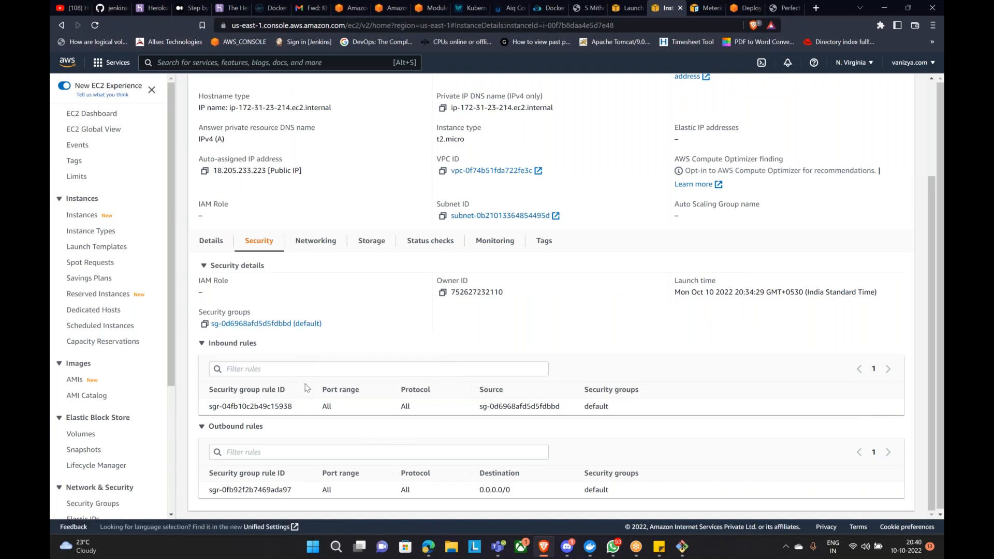
Step: Edit the default security group's inbound rules, changing the existing rule's source to Anywhere-IPv4 (0.0.0.0/0)
click(290, 324)
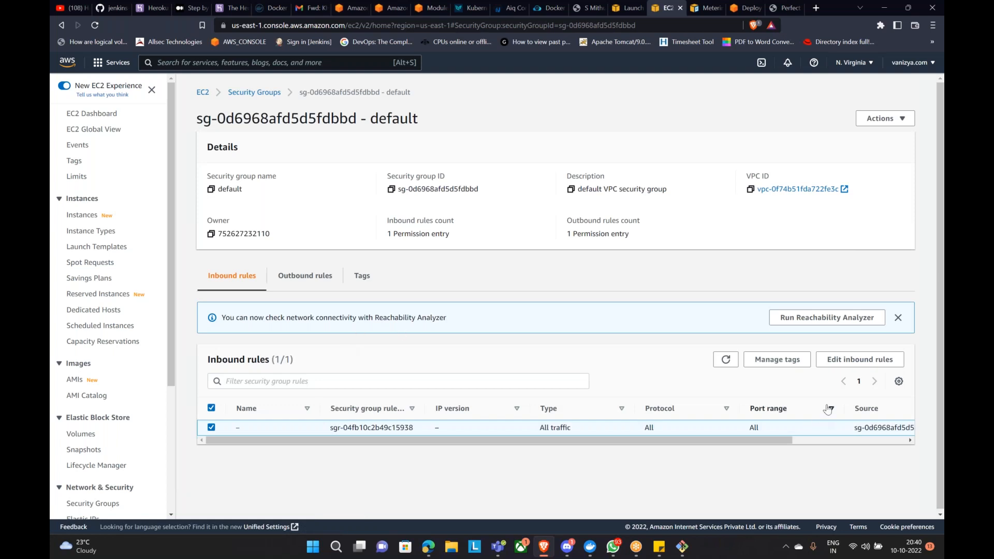
click(859, 359)
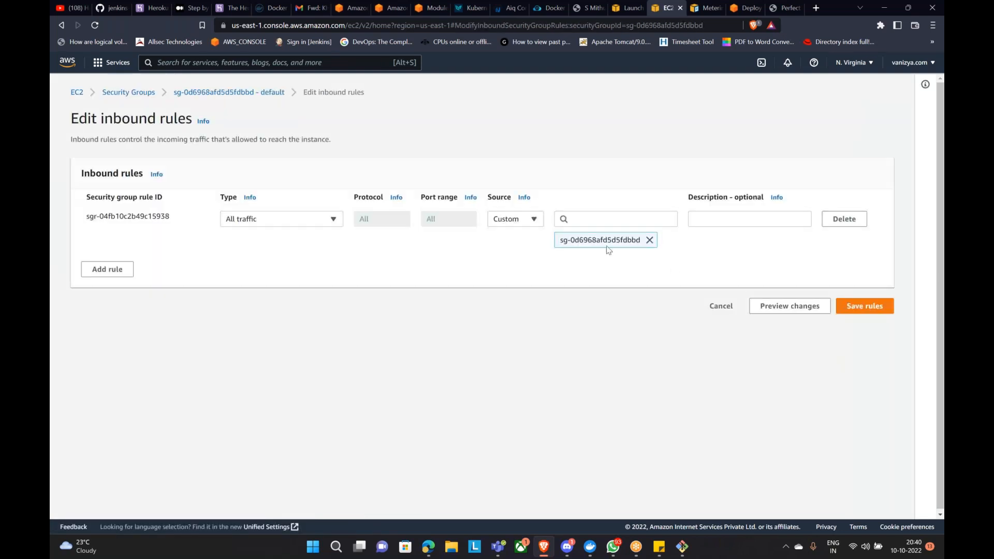
drag(563, 241, 620, 241)
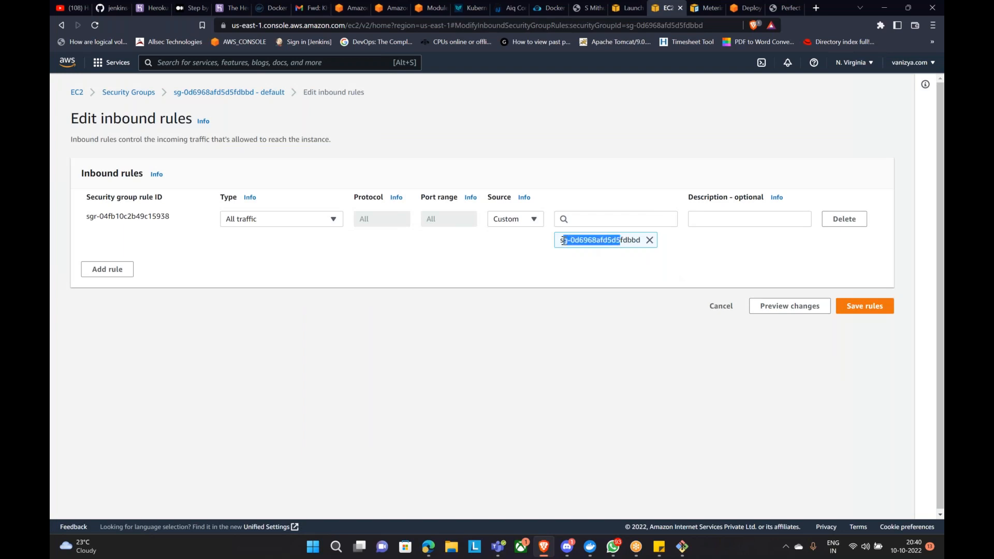
click(650, 240)
click(582, 220)
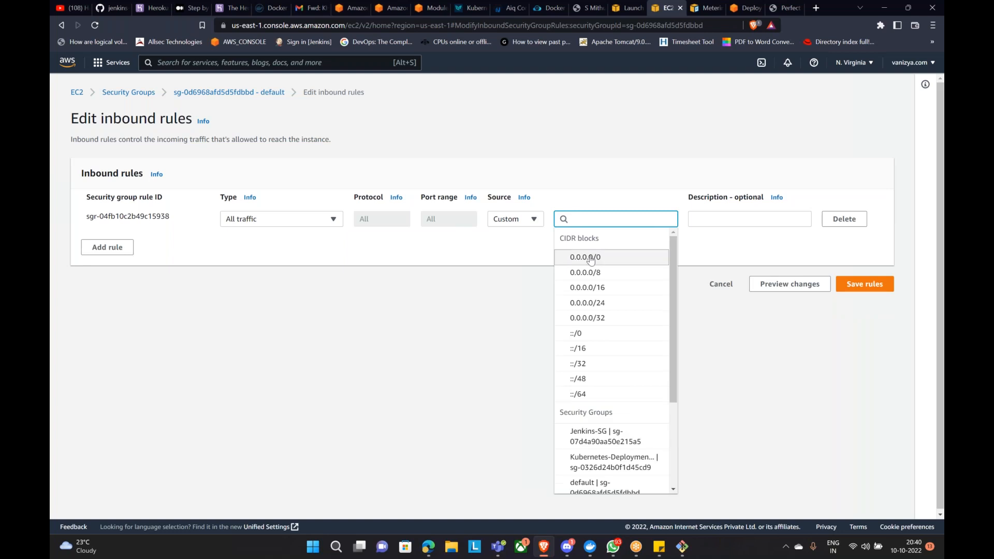
click(576, 256)
click(529, 226)
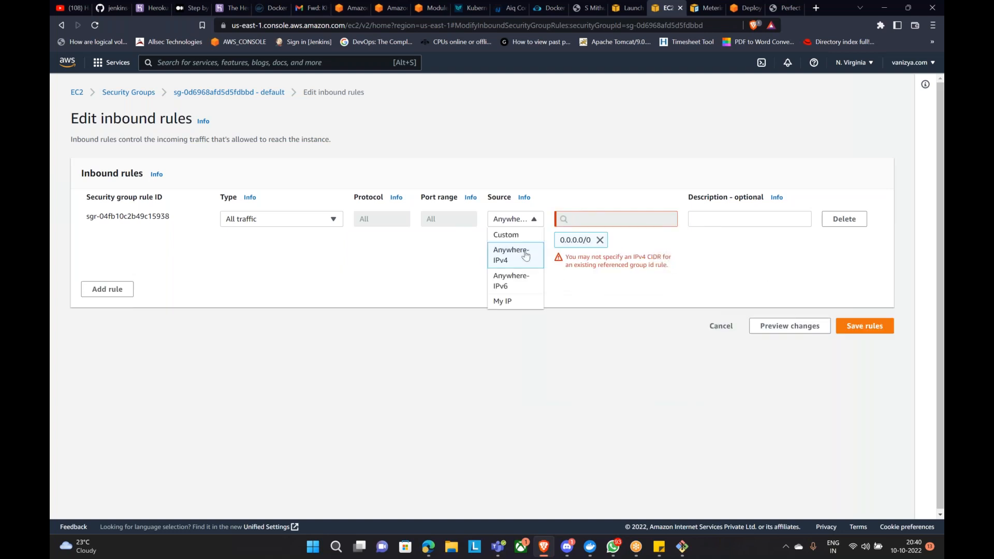
click(510, 253)
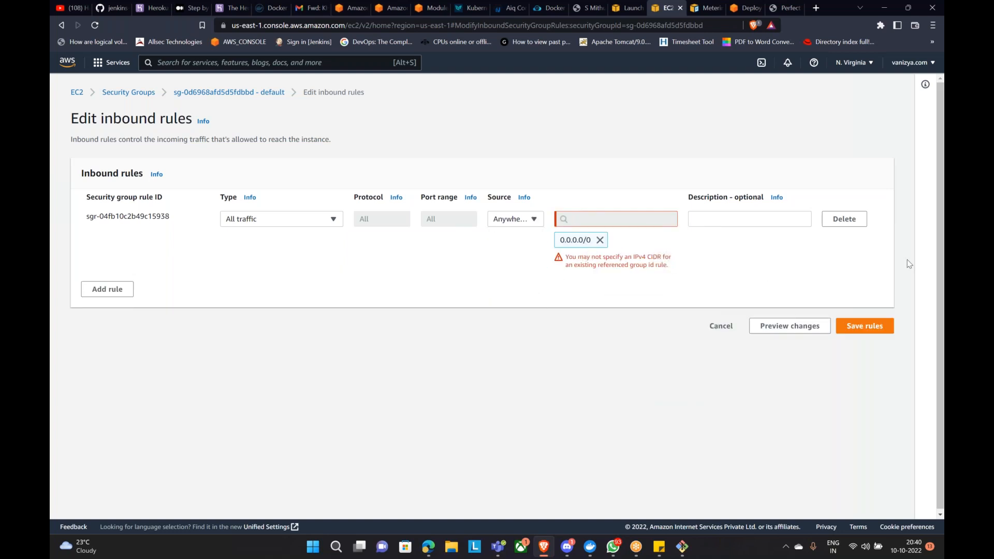
Step: Replace the old rule with an All traffic rule from Anywhere-IPv4, save the rules, and return to Edge
click(847, 221)
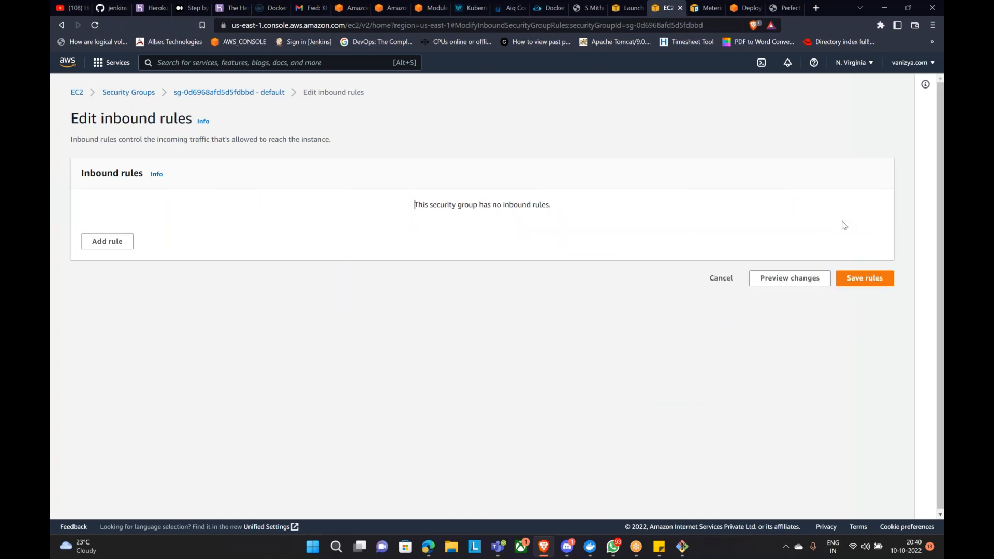
click(107, 241)
click(325, 222)
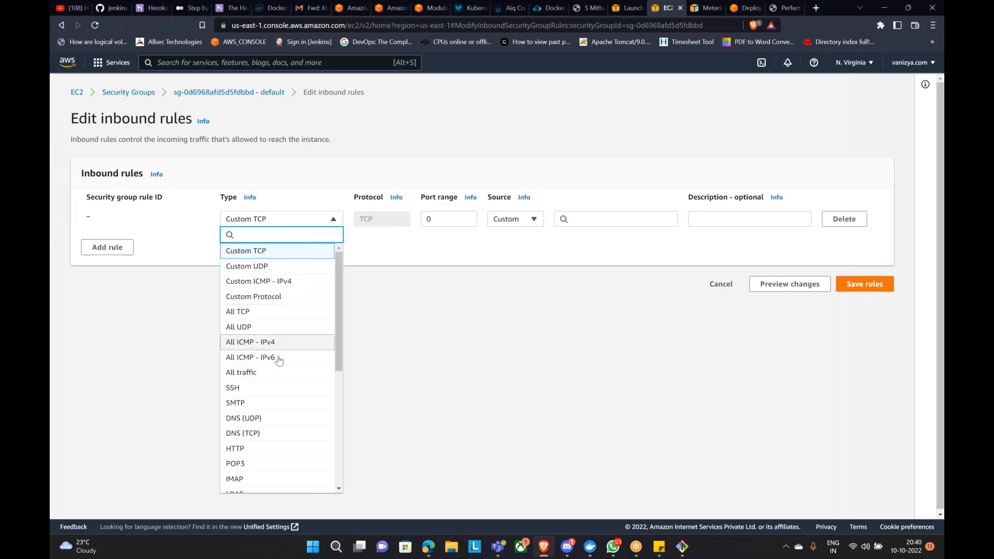
click(282, 373)
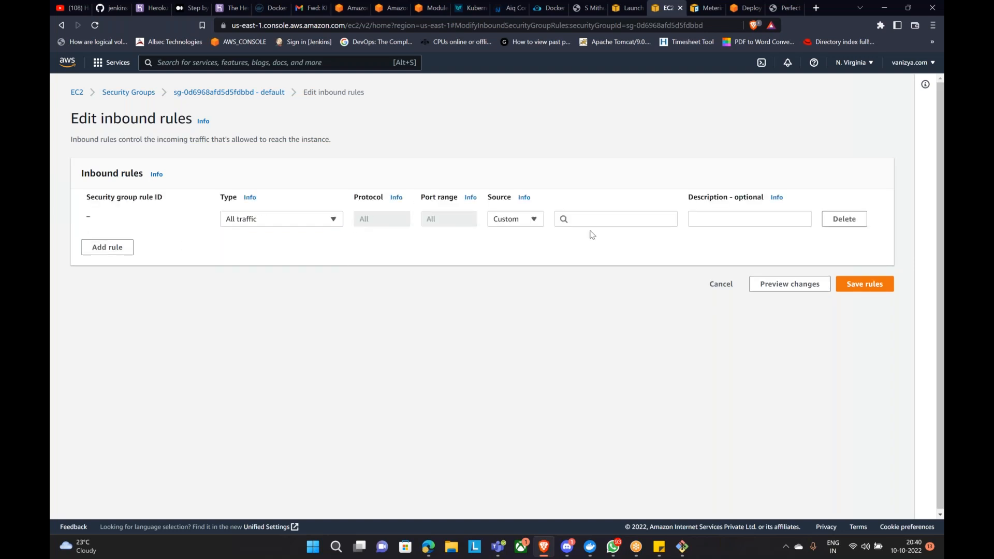
click(516, 220)
click(513, 257)
click(858, 307)
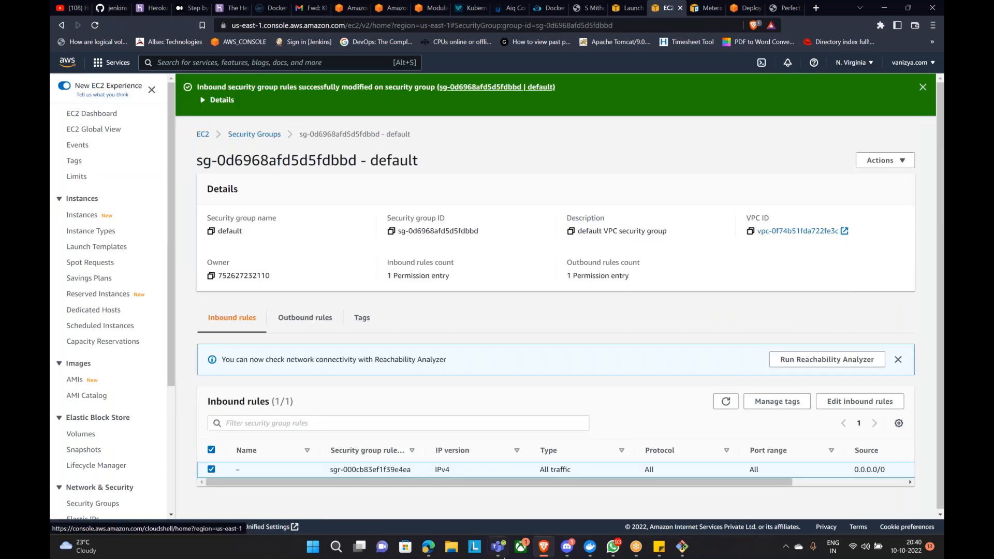
click(428, 547)
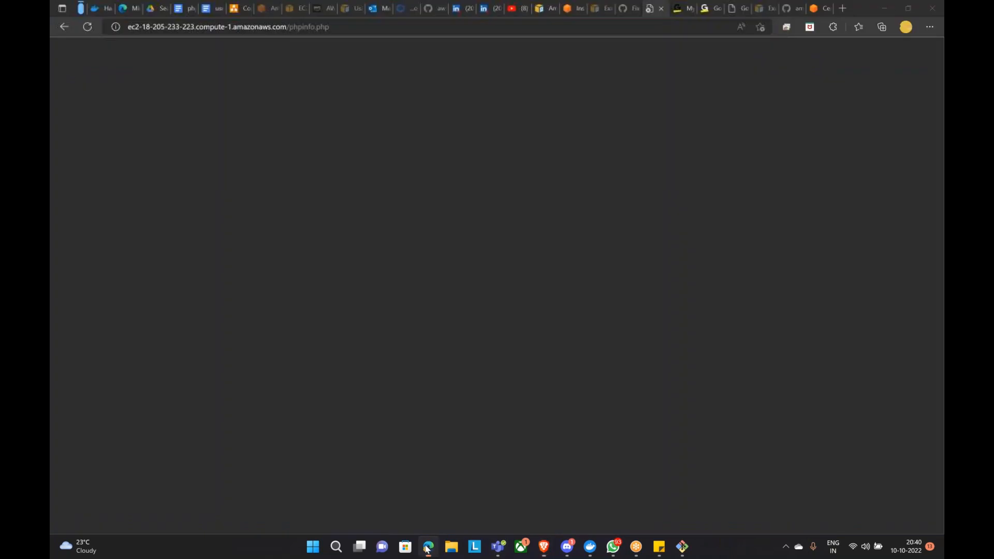
Step: Reload phpinfo.php and confirm it now shows the PHP Version 7.2.34 configuration
click(87, 27)
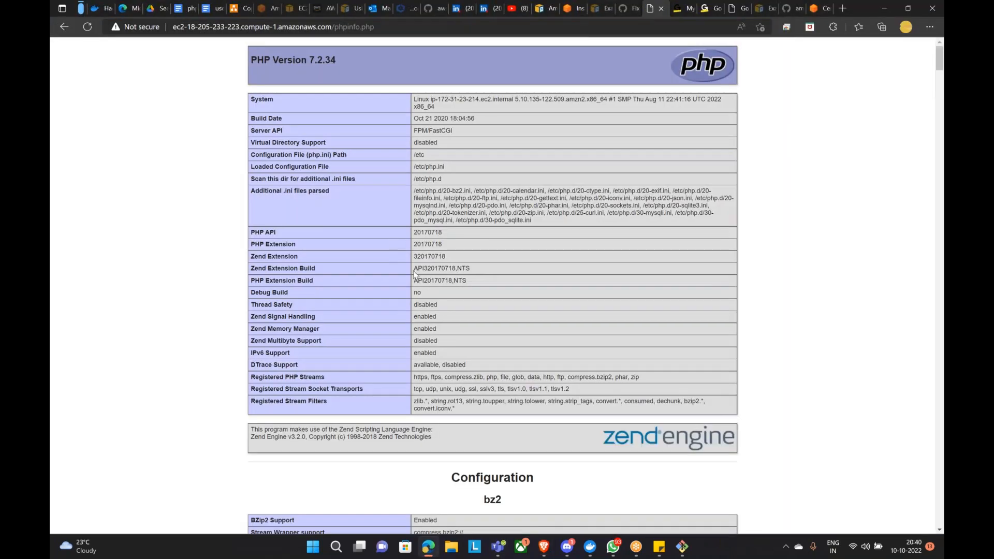
scroll(446, 295, down, 4)
scroll(447, 291, up, 4)
scroll(449, 290, down, 15)
scroll(453, 287, down, 20)
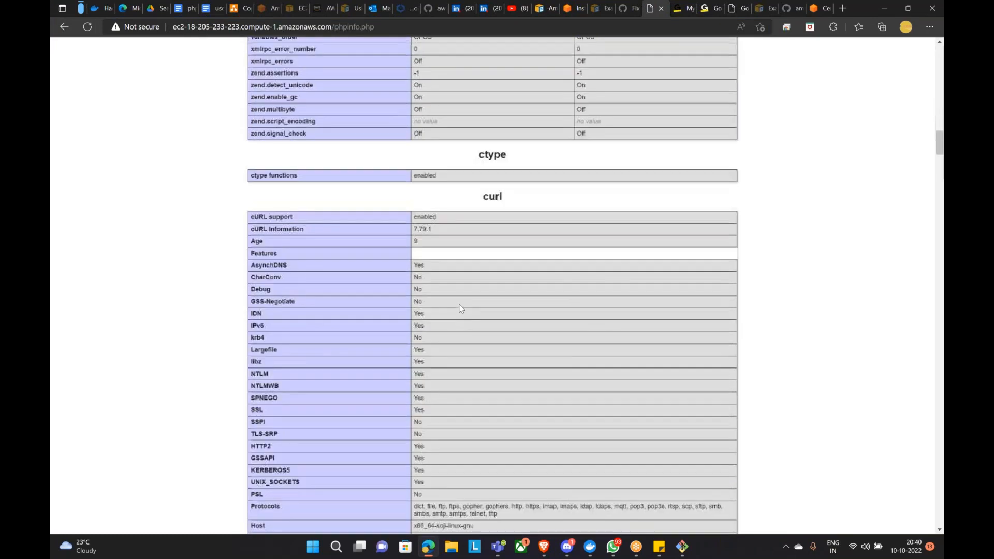
scroll(506, 403, up, 20)
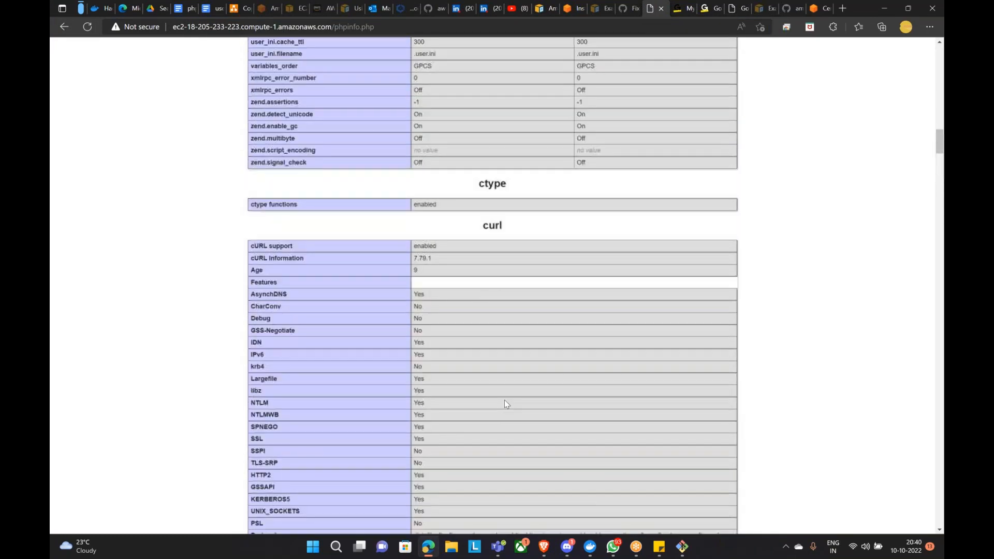
scroll(504, 404, up, 5)
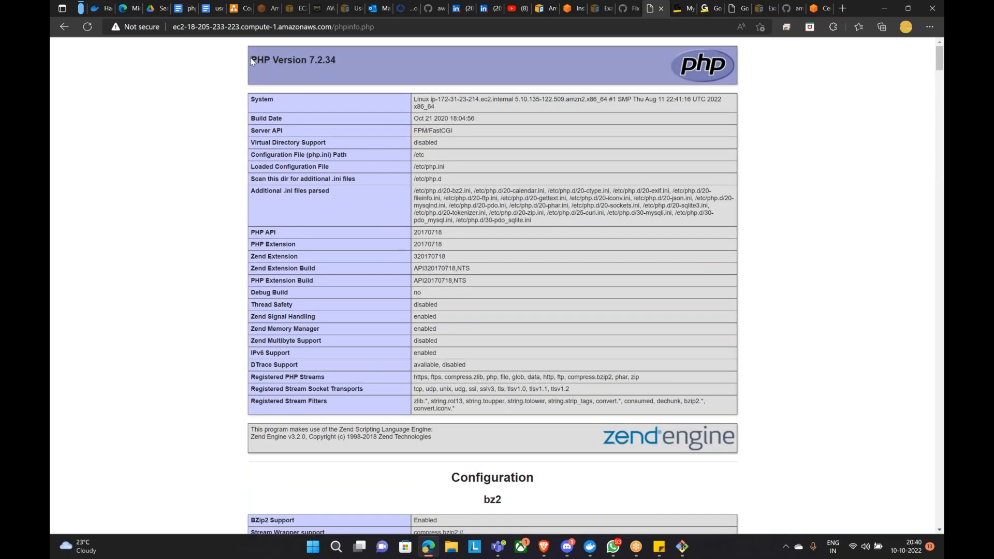
drag(252, 61, 350, 60)
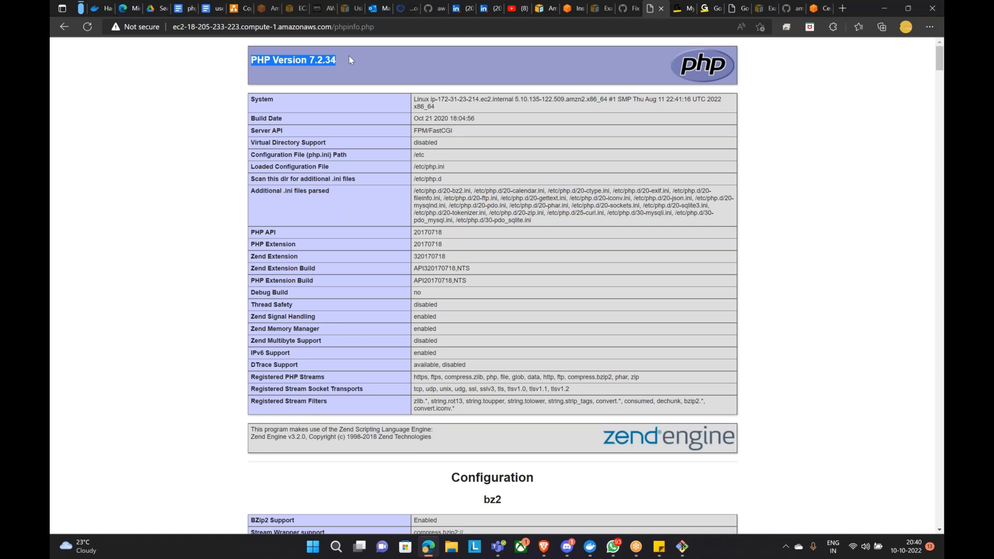
Step: Strip phpinfo.php from the address to load the site's root test page, then go back
click(338, 28)
click(349, 30)
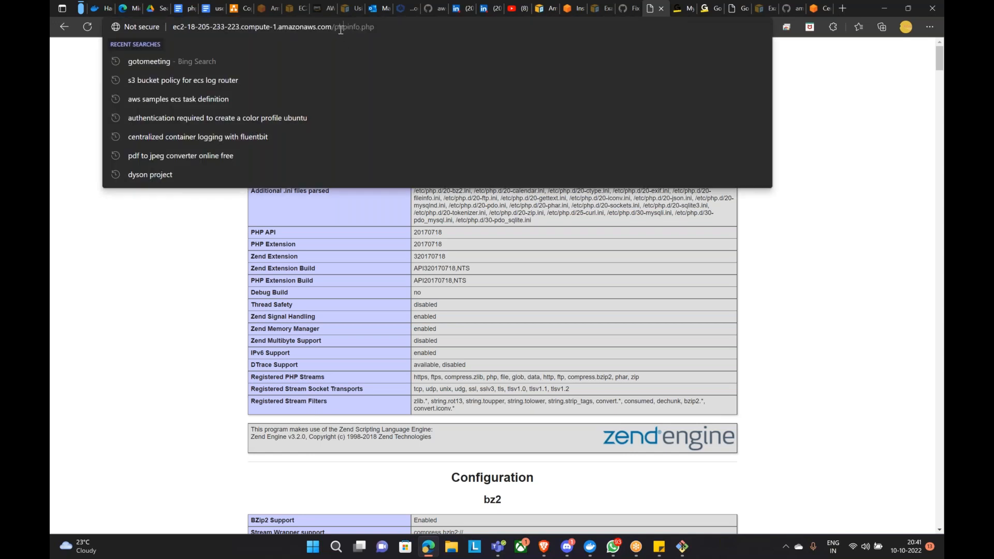
drag(336, 28, 381, 28)
key(BackSpace)
key(Return)
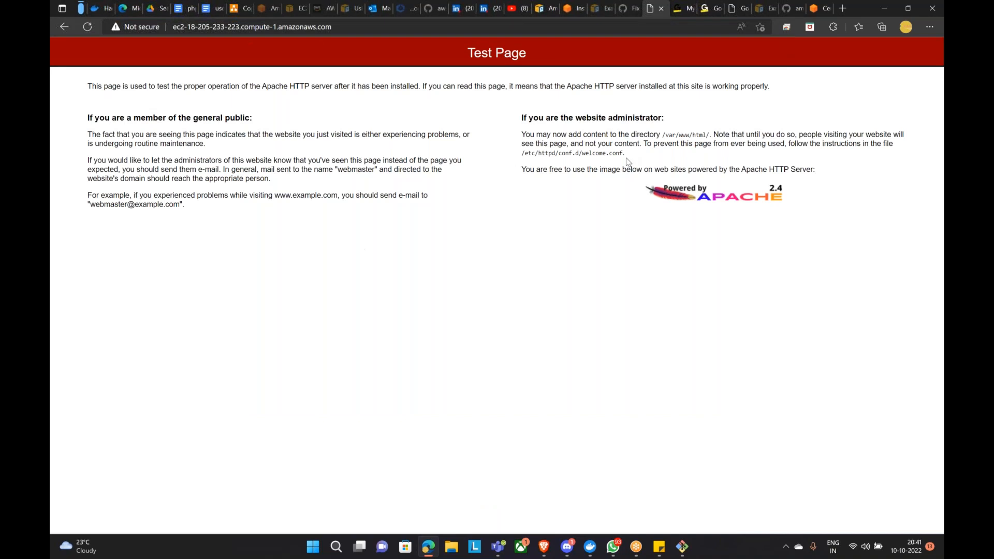
click(64, 27)
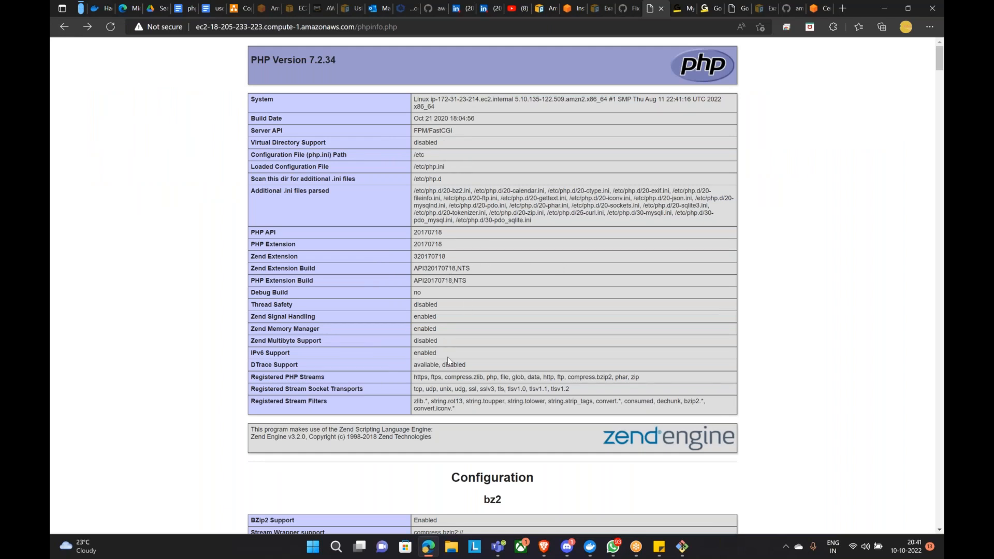
Step: Scroll through the phpinfo output again, then return to the AWS console's Instances list
scroll(447, 356, down, 4)
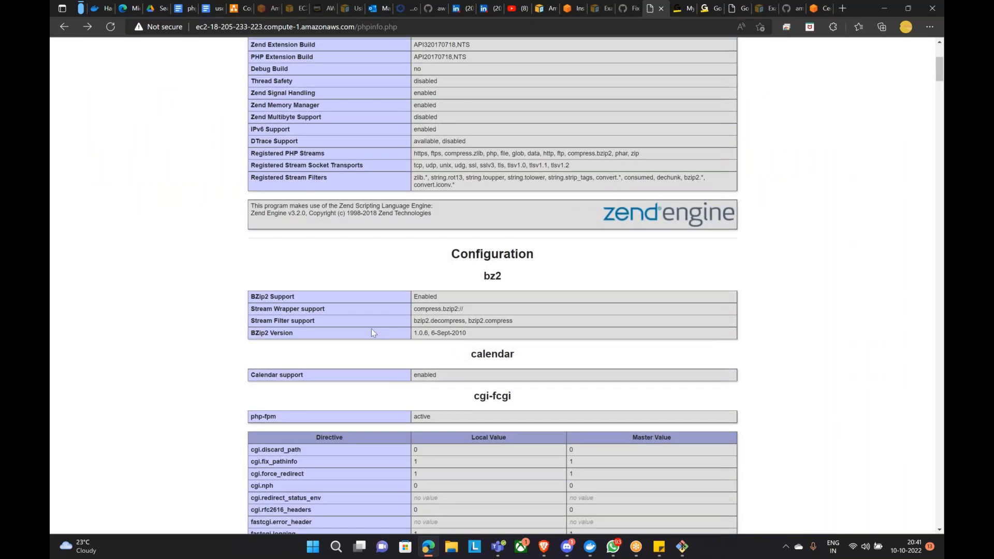
scroll(421, 359, down, 7)
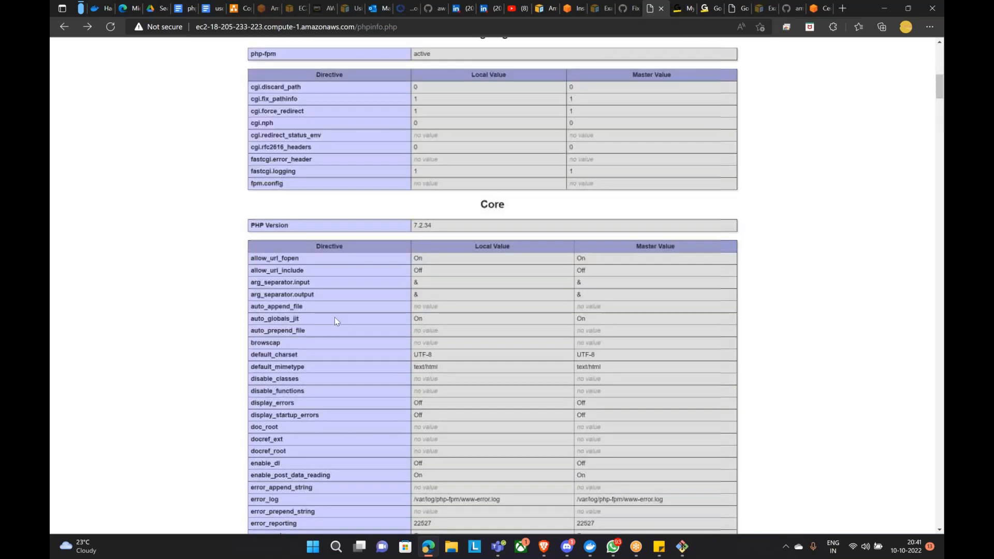
scroll(473, 312, down, 15)
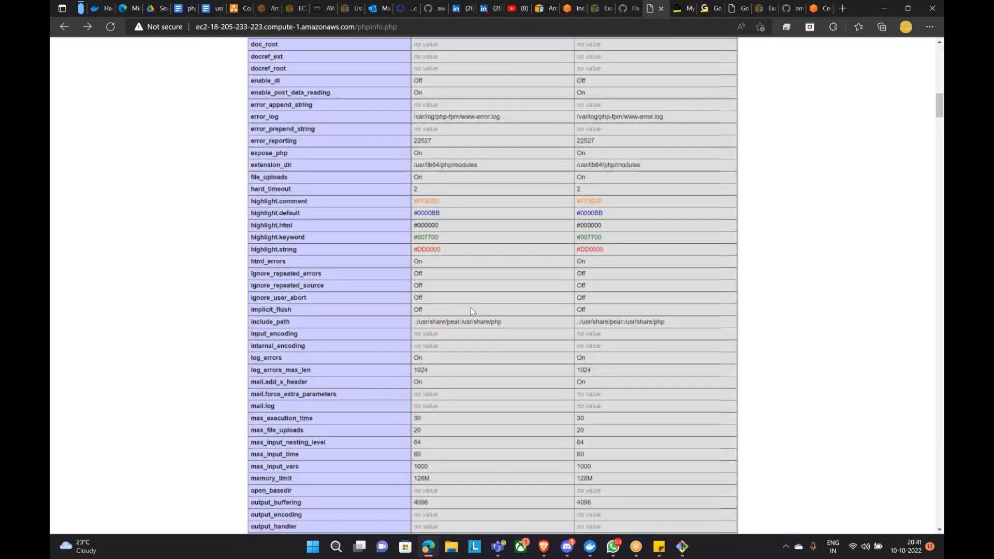
scroll(479, 309, down, 6)
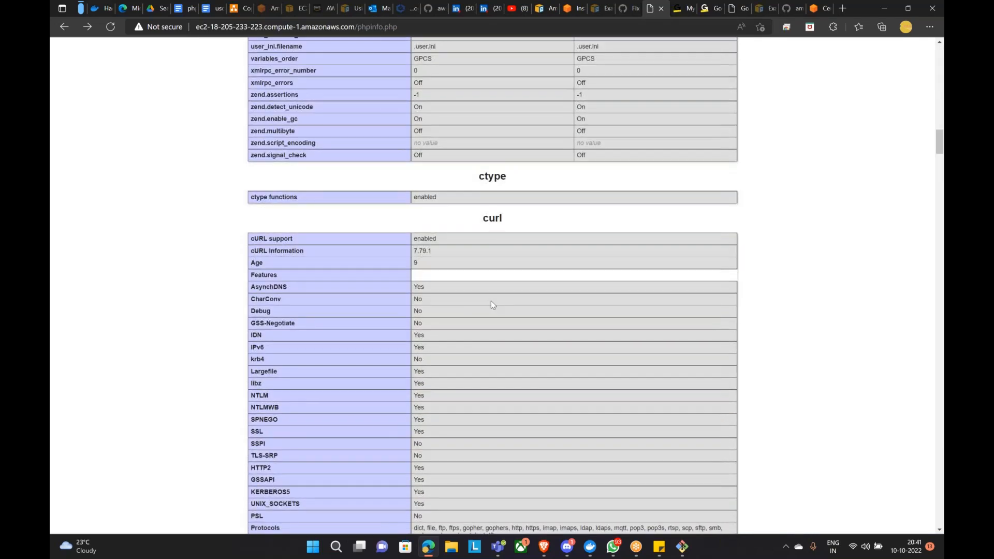
scroll(493, 306, down, 17)
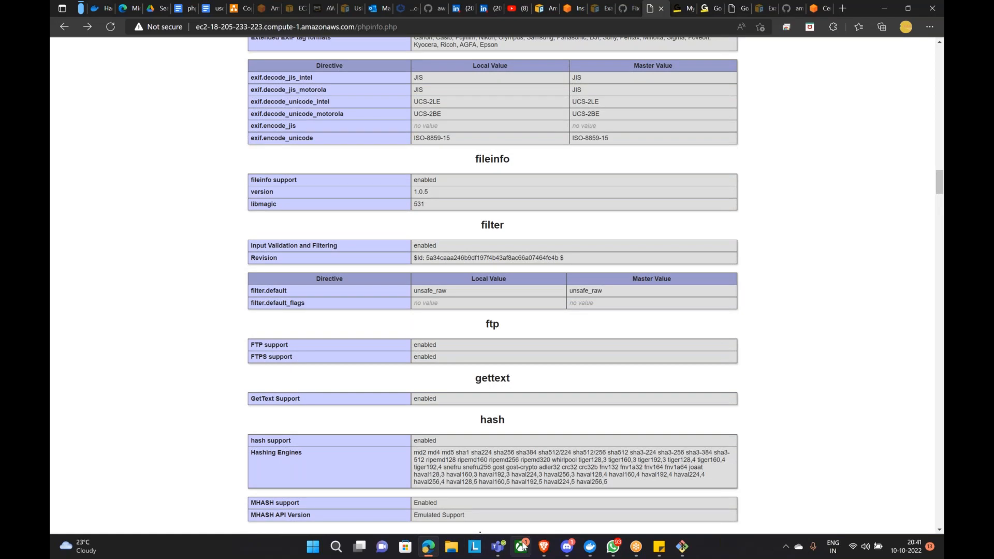
click(543, 546)
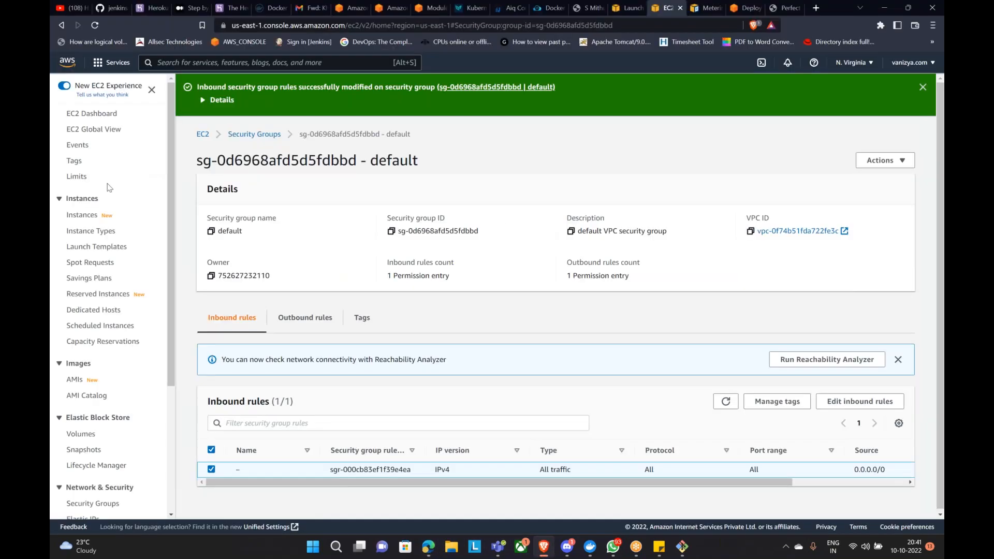
click(80, 215)
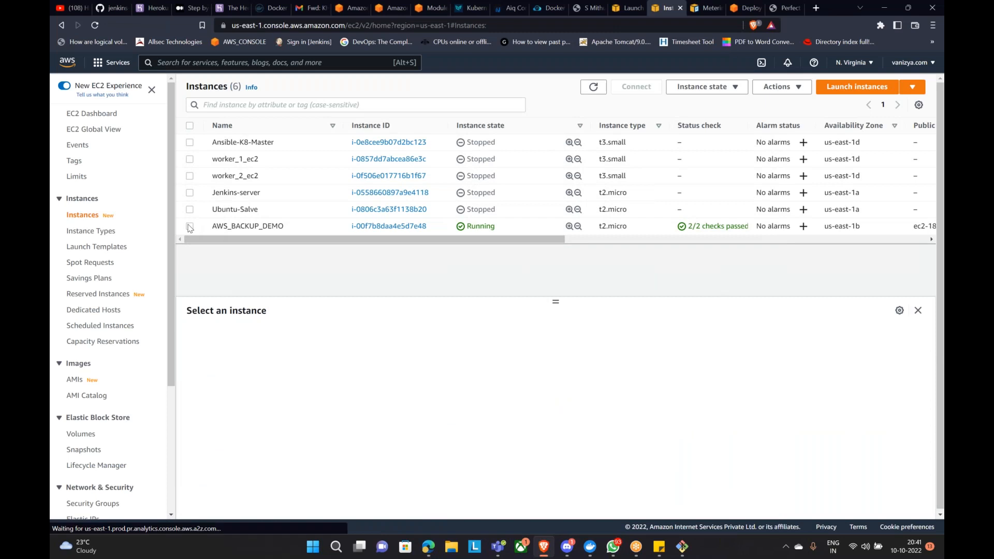
Step: Start creating an image from AWS_BACKUP_DEMO, then cancel it
click(189, 227)
click(782, 87)
mouse_move(818, 205)
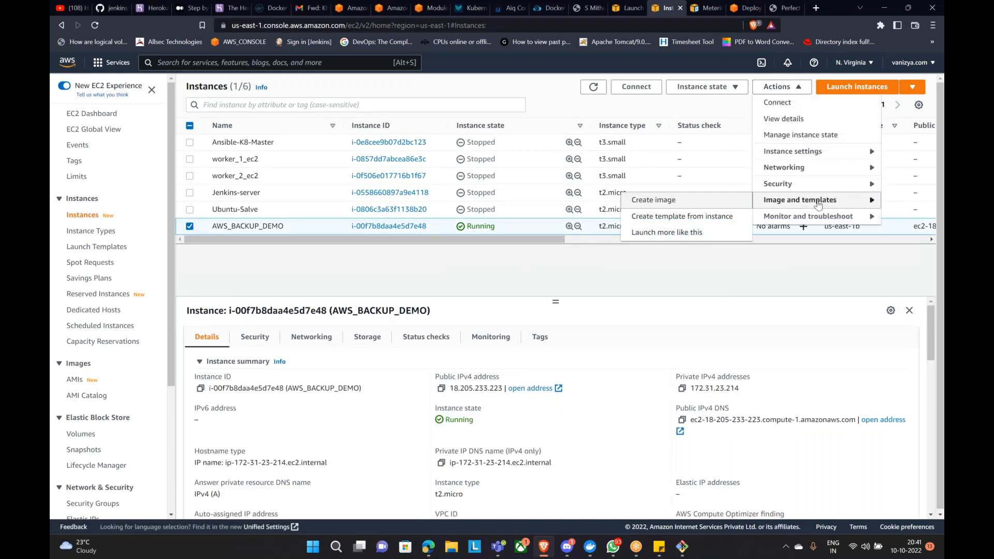
click(662, 206)
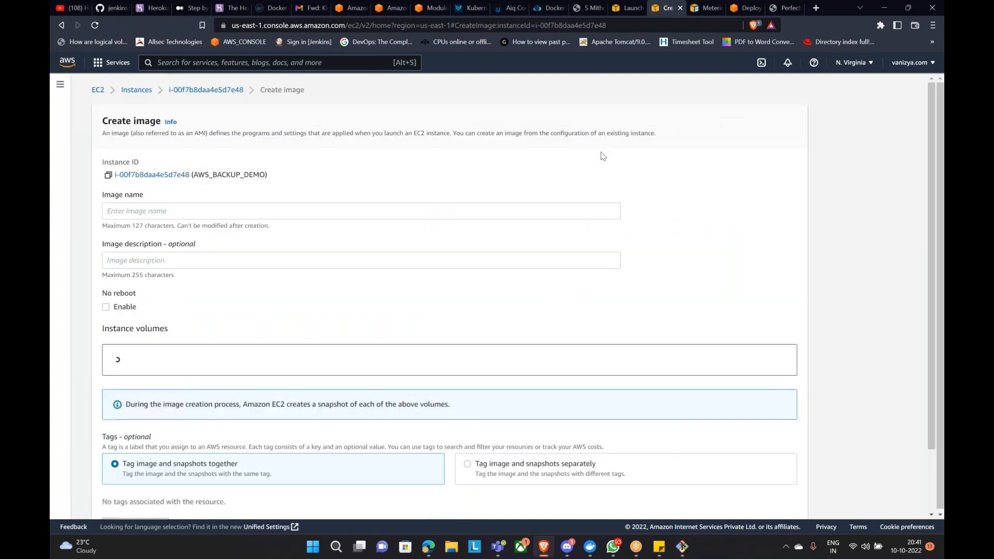
scroll(497, 295, down, 3)
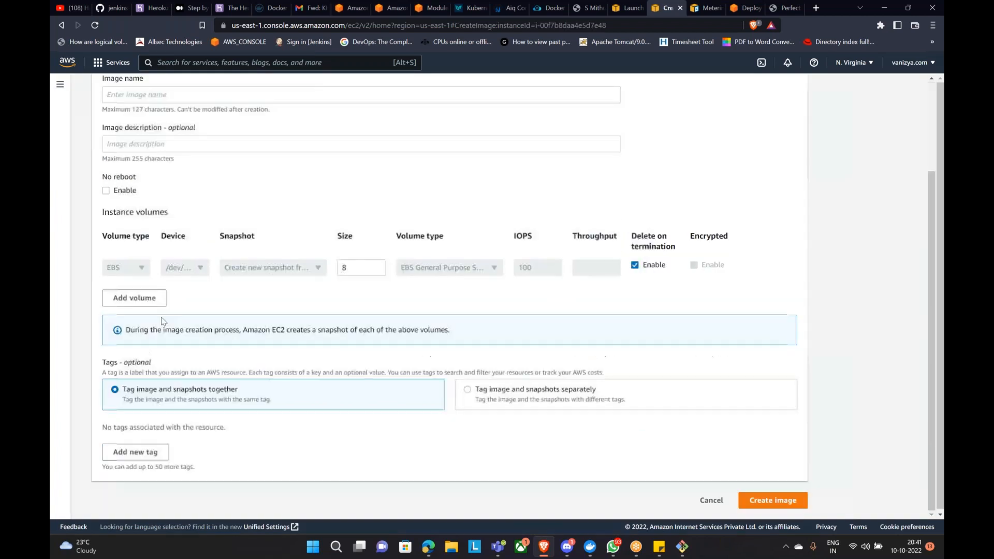
click(707, 499)
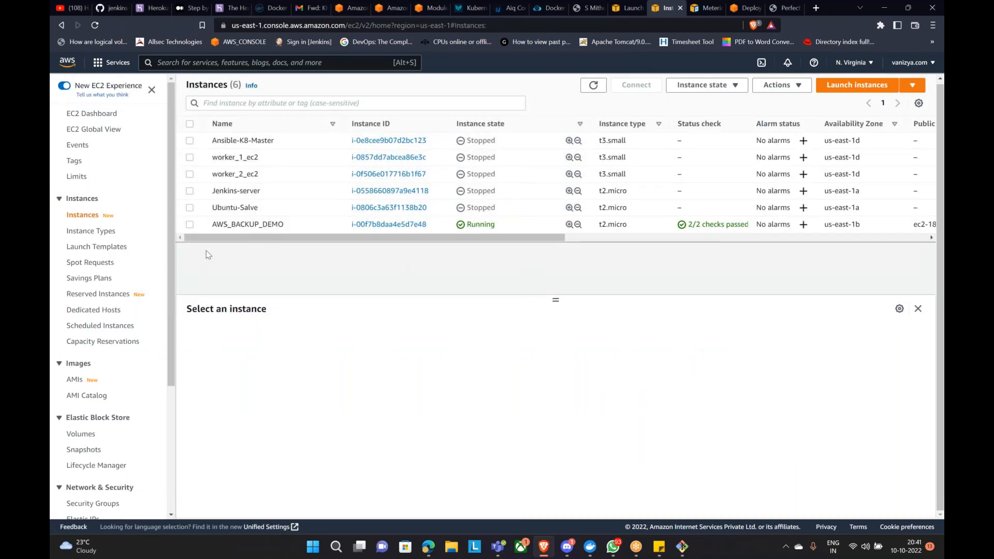
Step: Open the 8 GiB gp2 root volume from AWS_BACKUP_DEMO's Storage details
click(190, 224)
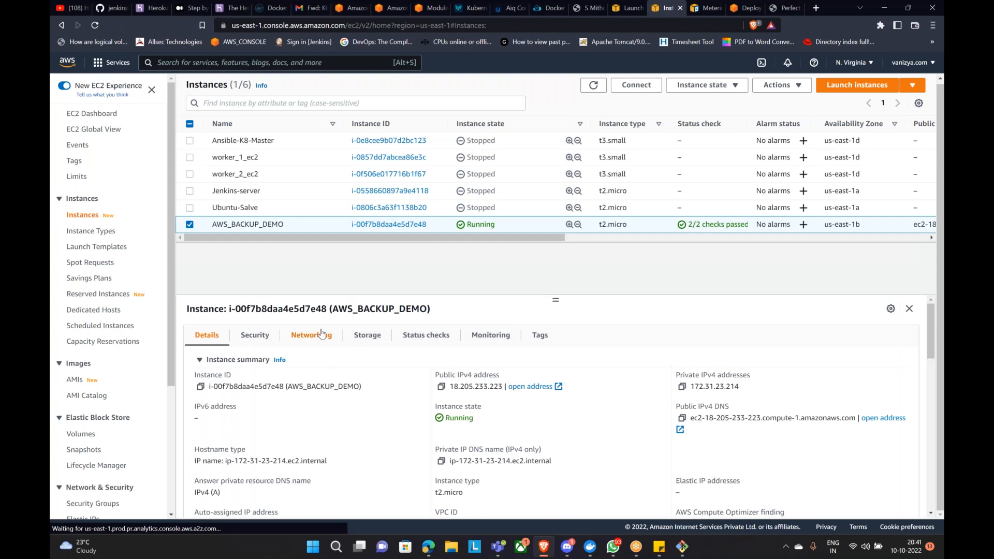
click(367, 335)
scroll(368, 336, down, 2)
click(264, 399)
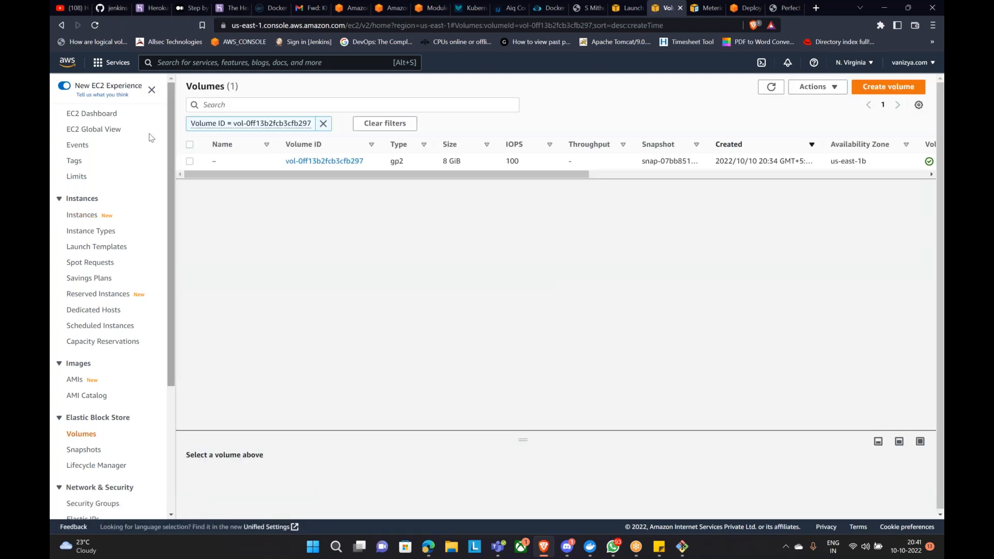
Step: Create a snapshot of volume vol-0ff13b2fcb3cfb297 with the description 'ApachePhpApplication'
click(190, 161)
click(815, 88)
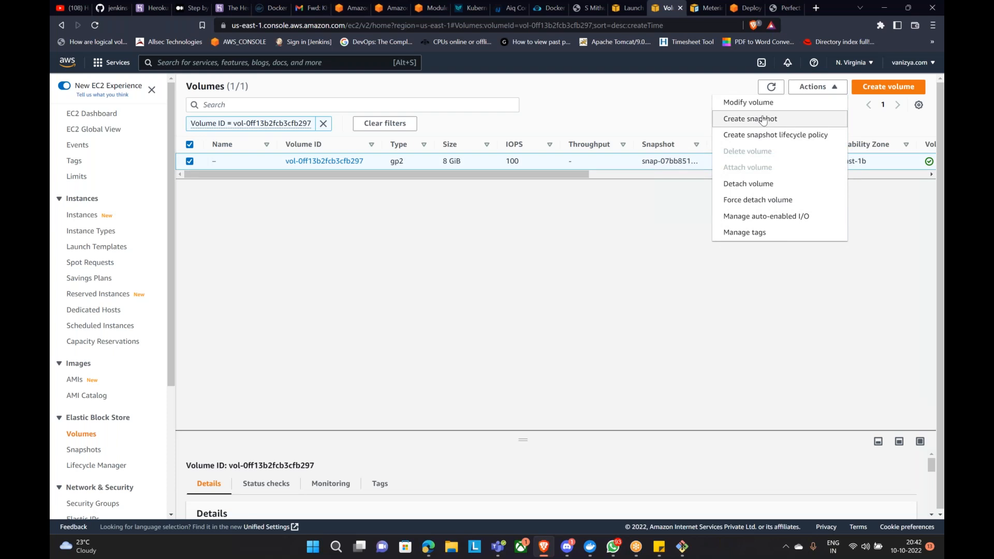
click(763, 120)
click(226, 255)
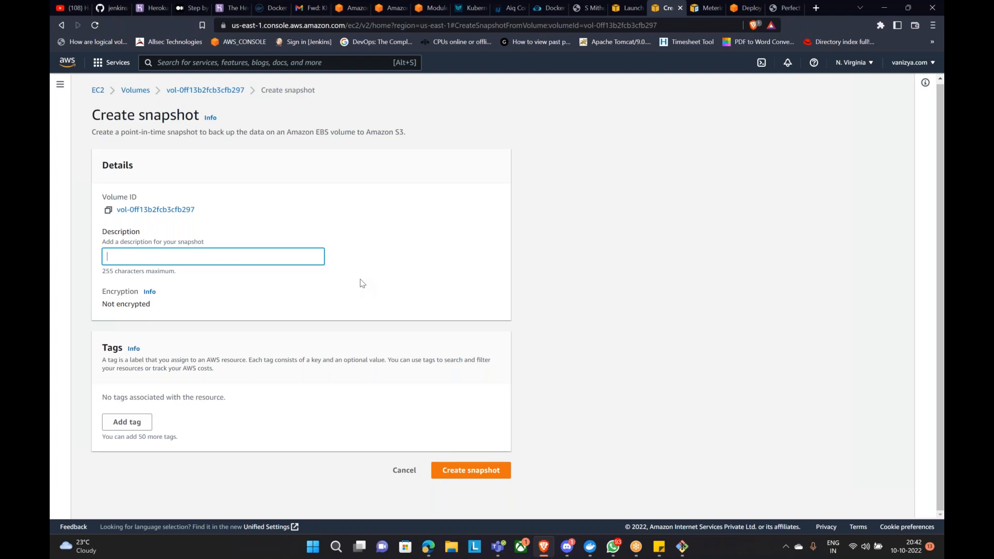
text(ApachePhpAppl)
click(489, 469)
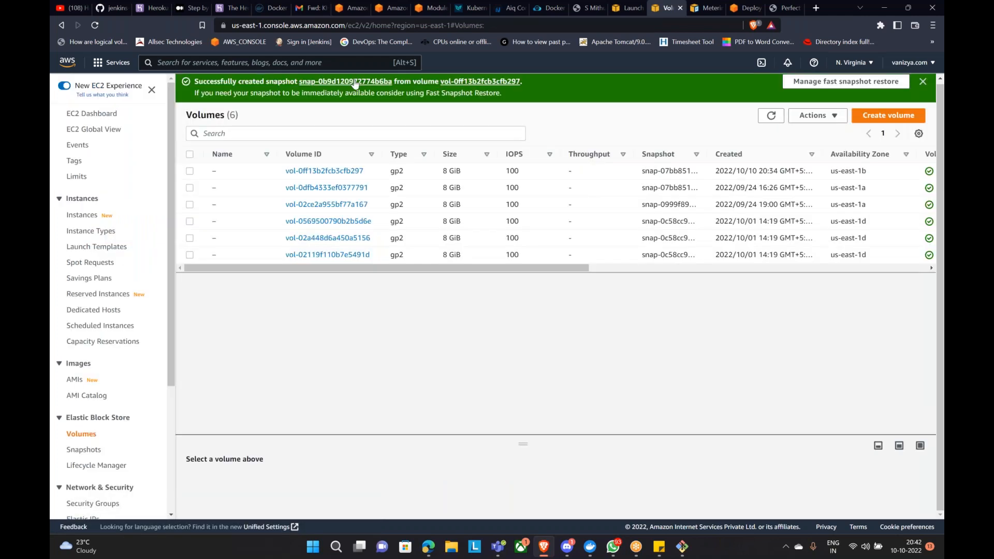
click(360, 81)
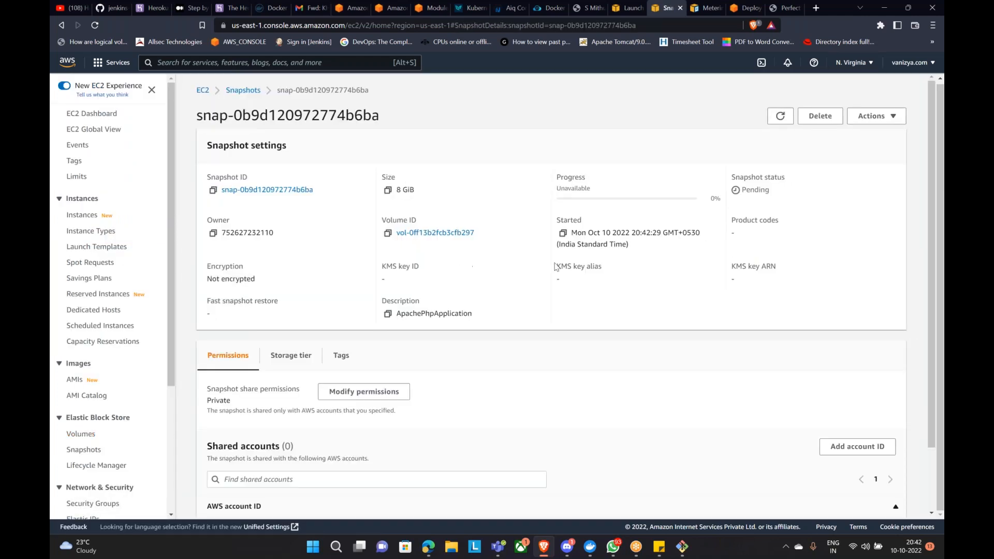
Step: Refresh the snapshot until its status is Completed, then return to the Instances list
drag(559, 190, 602, 191)
click(783, 118)
click(782, 117)
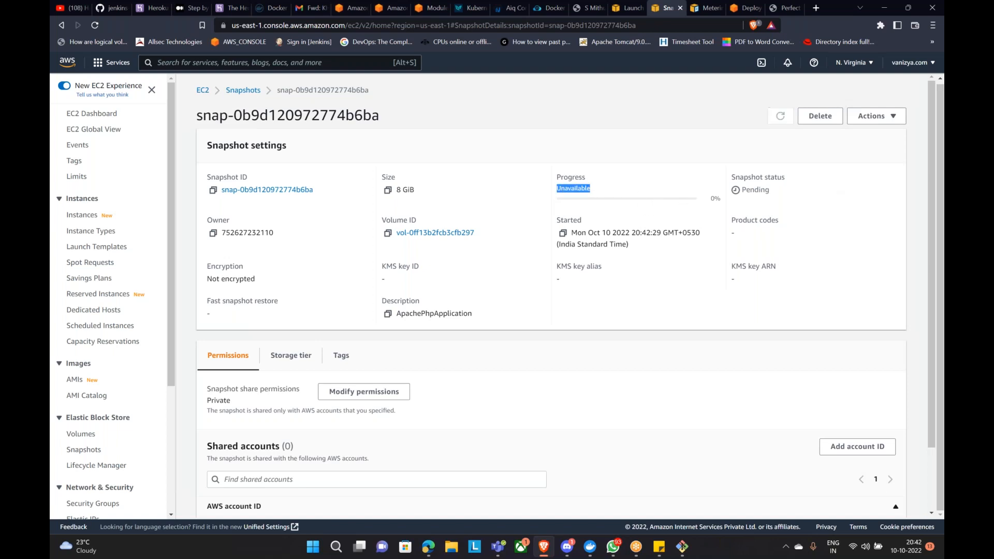
click(782, 117)
click(782, 117)
click(712, 310)
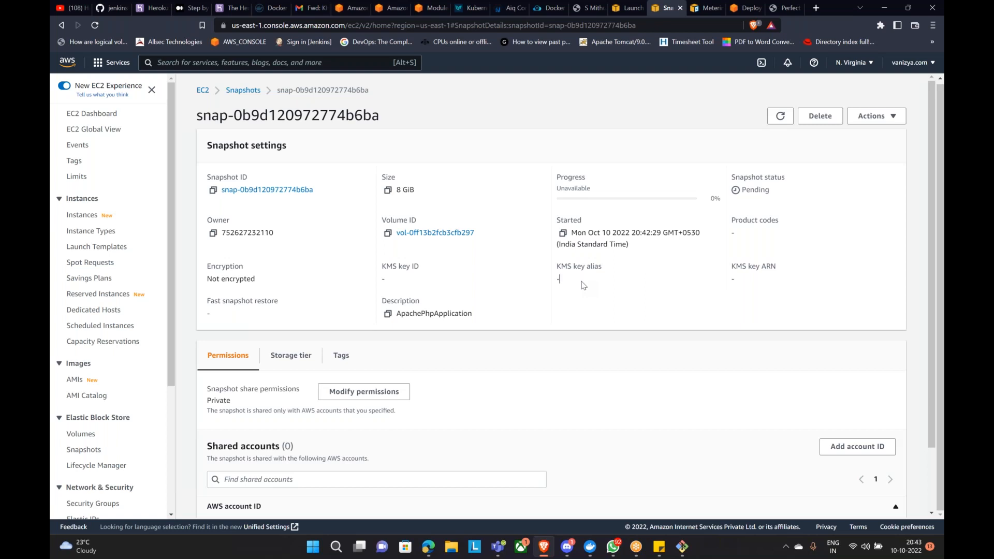
click(781, 116)
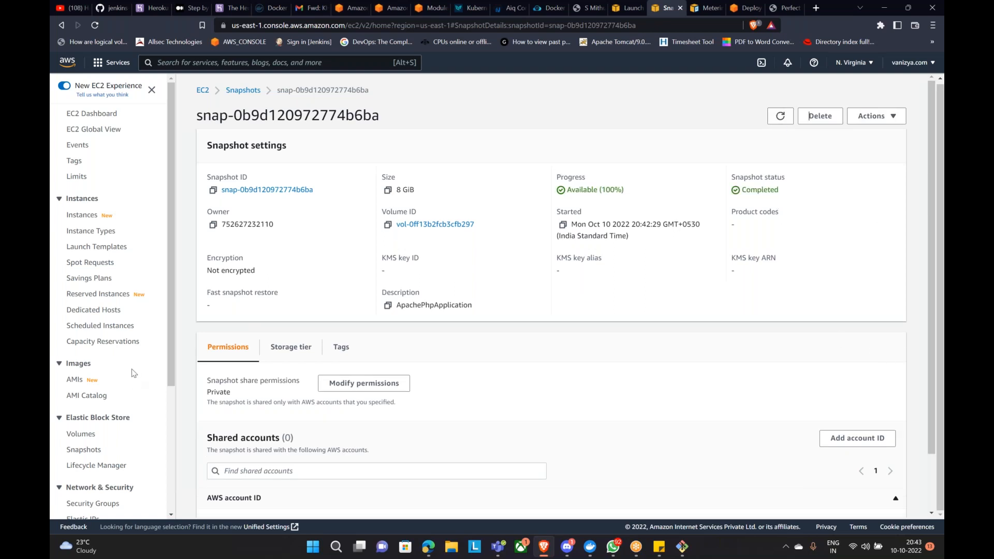
click(92, 215)
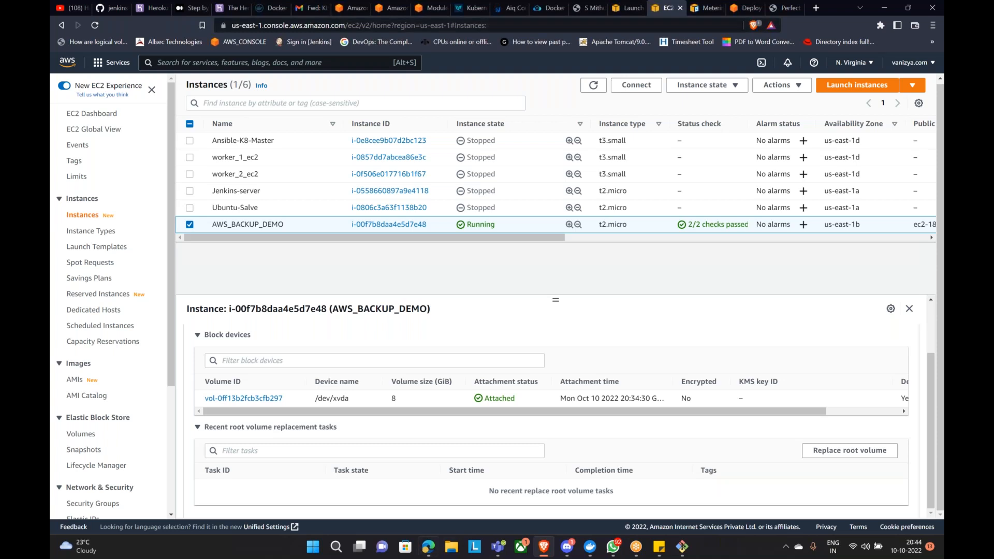
Step: Reload the phpinfo page in Edge, then choose Terminate instance for AWS_BACKUP_DEMO
click(425, 549)
click(110, 26)
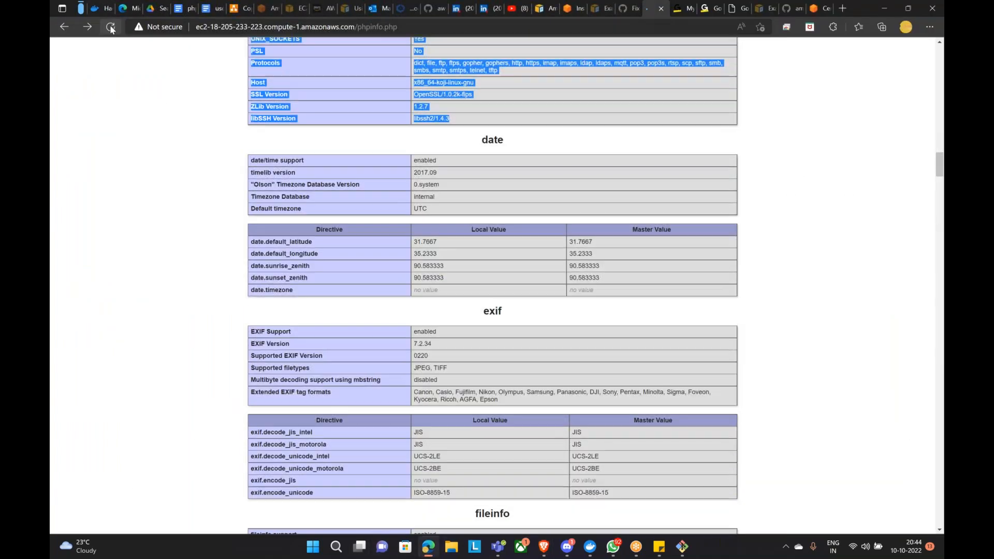
scroll(217, 268, up, 7)
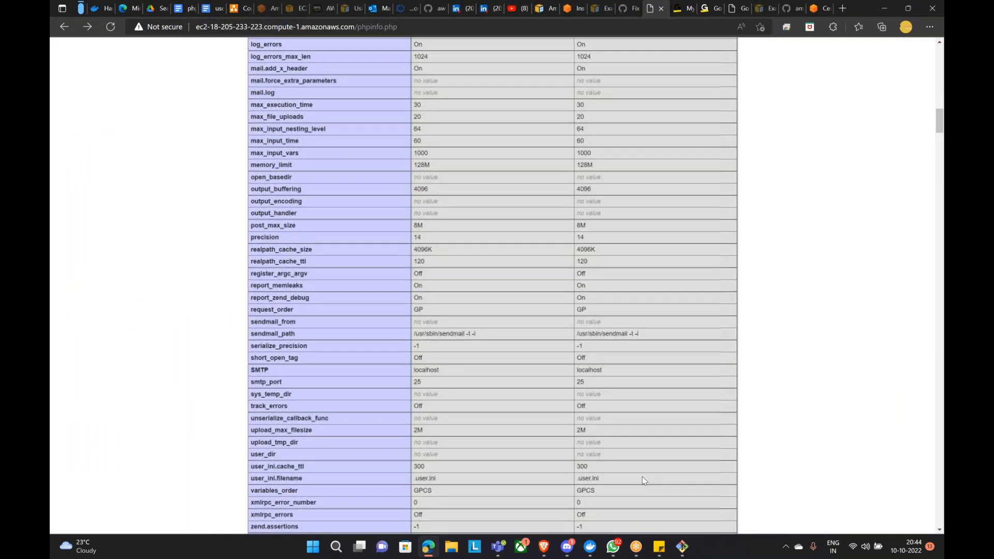
click(544, 547)
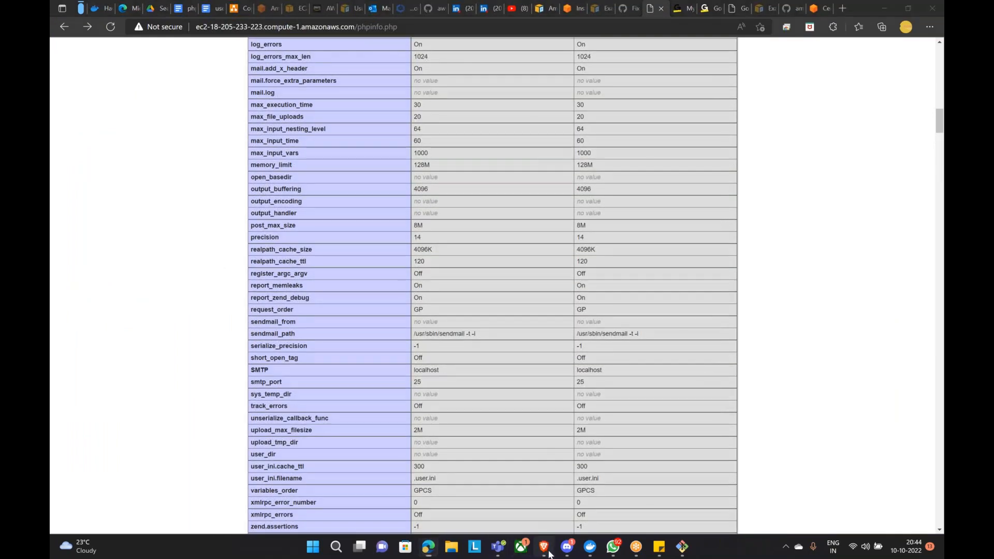
click(739, 87)
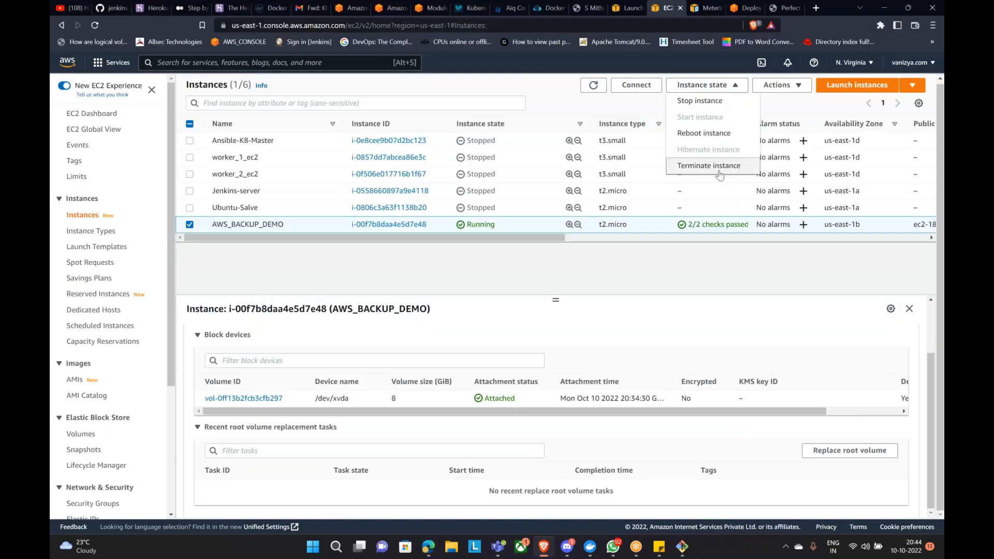
click(717, 169)
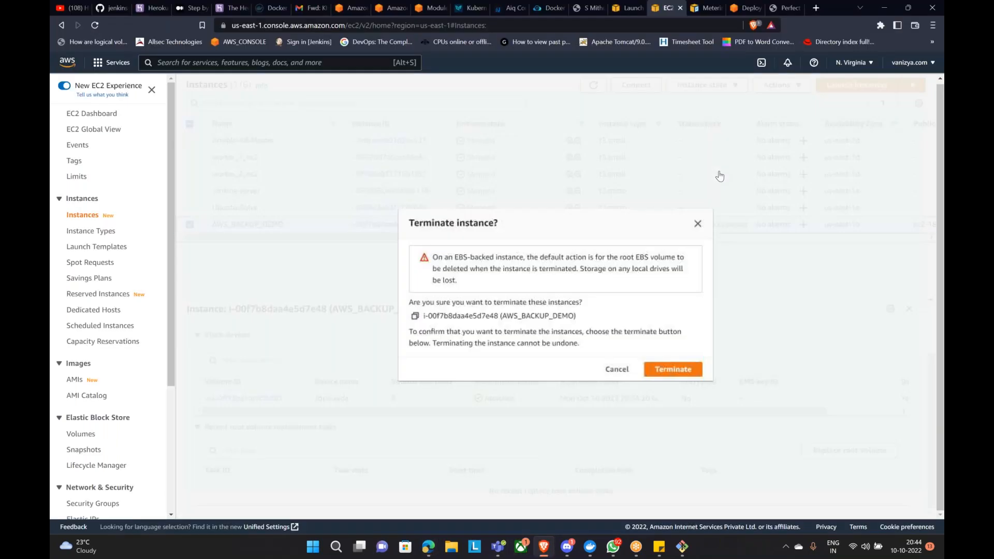
Step: Confirm termination of the AWS_BACKUP_DEMO instance
click(680, 370)
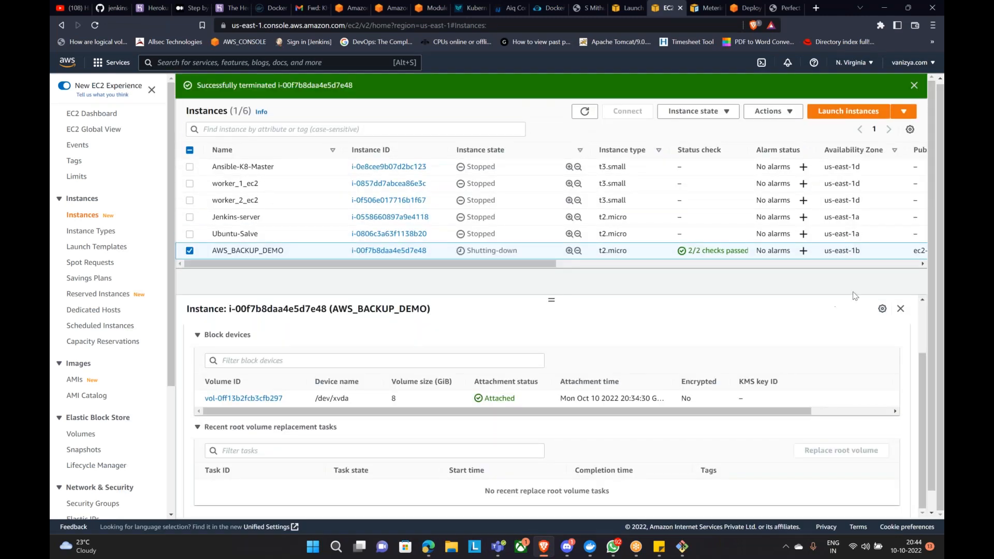
drag(229, 85, 429, 96)
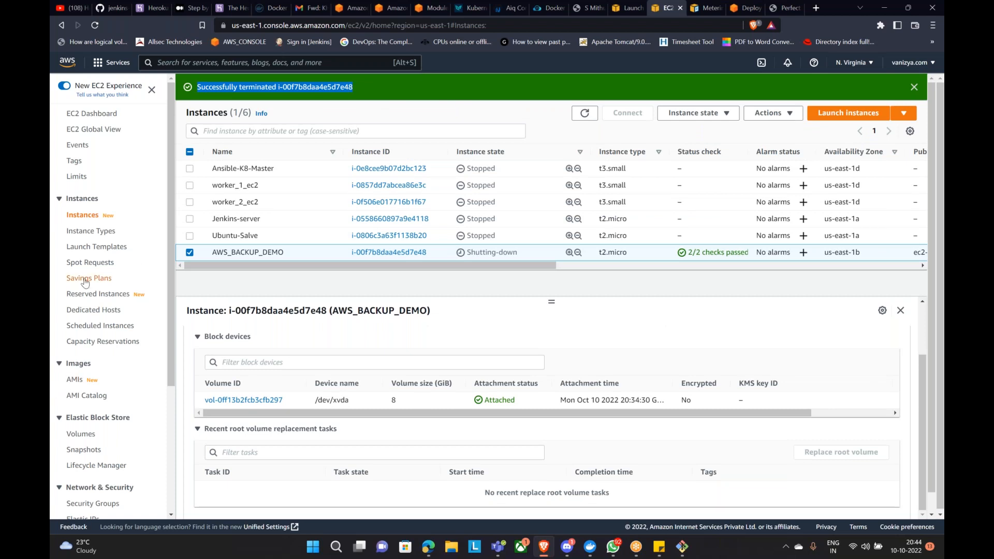
scroll(85, 280, down, 2)
Step: Select the completed ApachePhpApplication snapshot in the Snapshots list
click(91, 346)
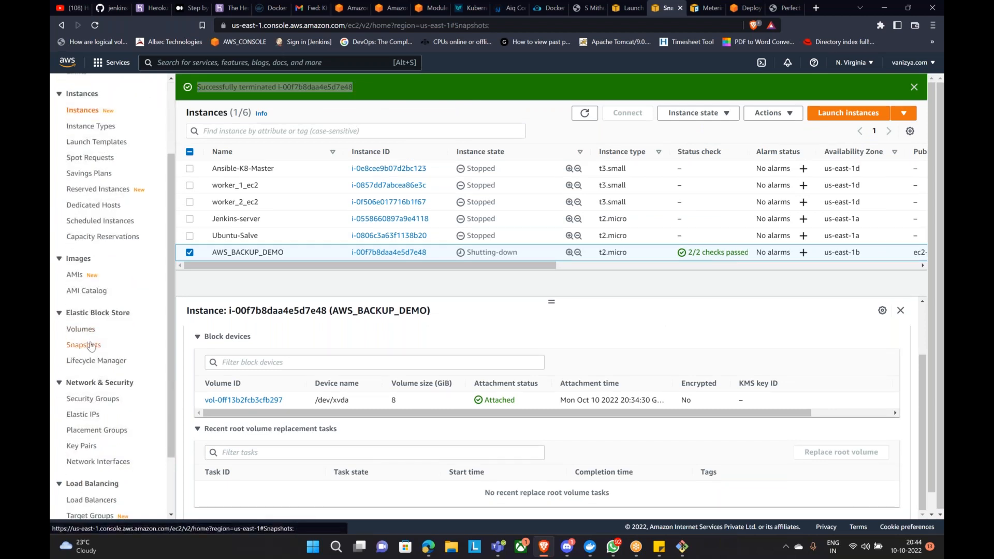
drag(585, 156, 344, 170)
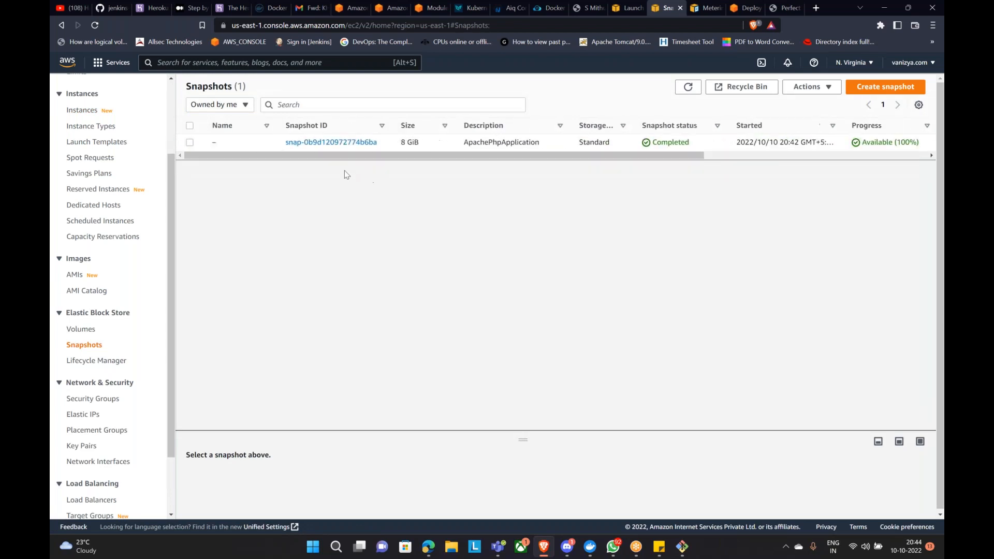
click(190, 143)
click(815, 92)
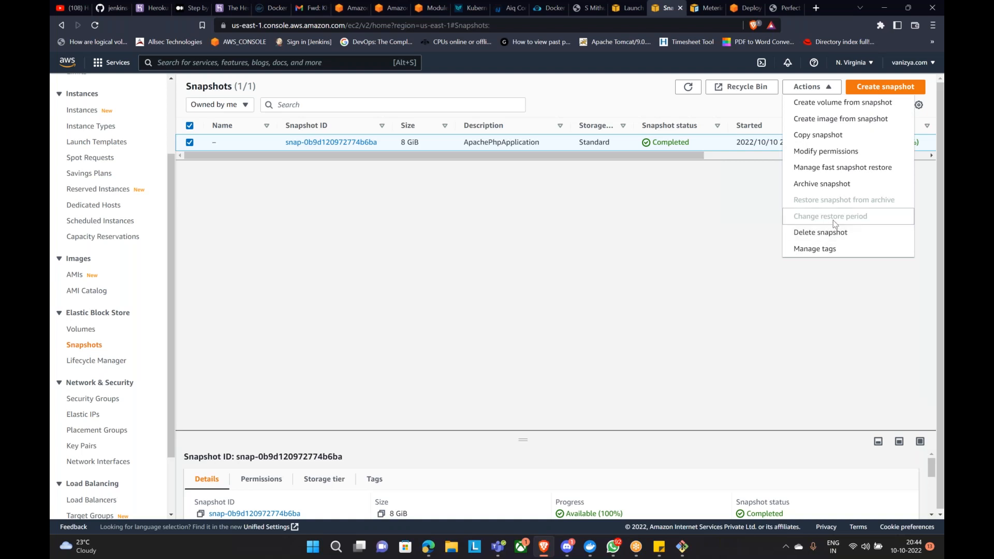
Step: Start an image from the snapshot named 'apachephpapplication', reusing the name as its description
click(817, 123)
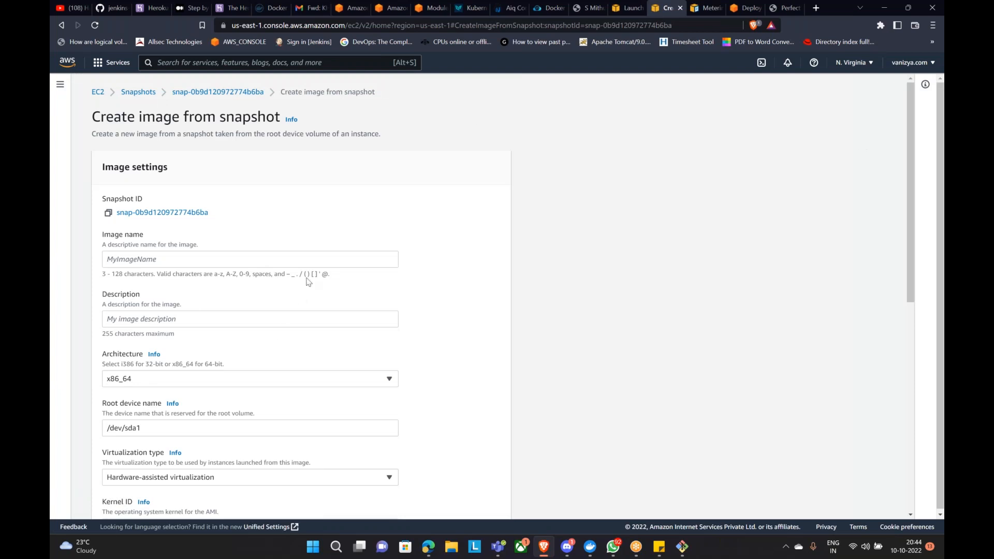
click(300, 263)
text(apachephpapplication)
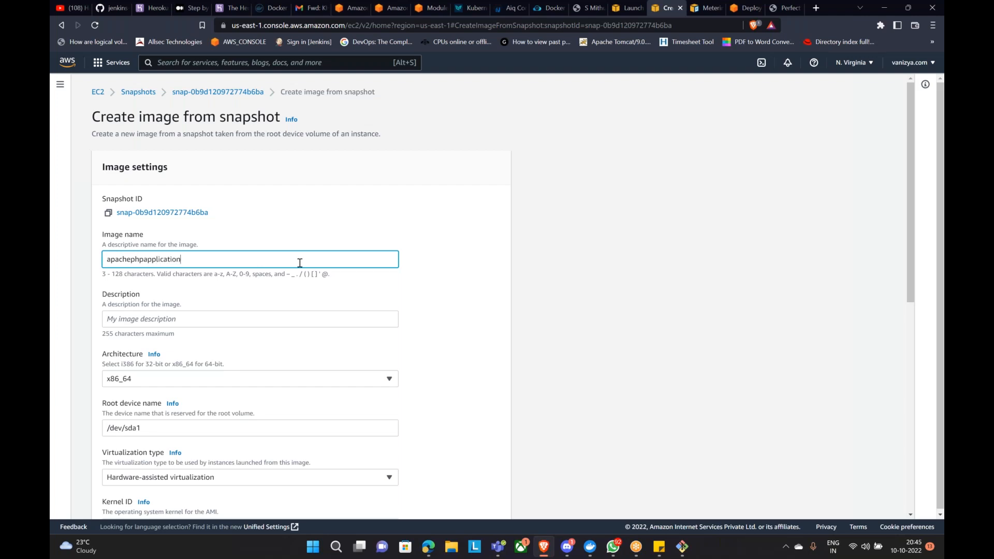
scroll(233, 285, down, 1)
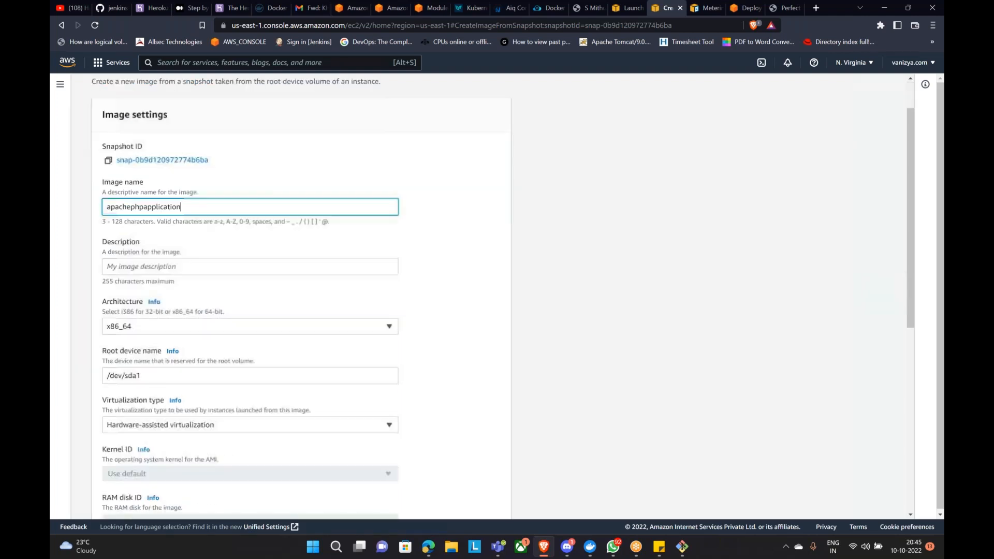
key(ctrl+a)
key(ctrl+c)
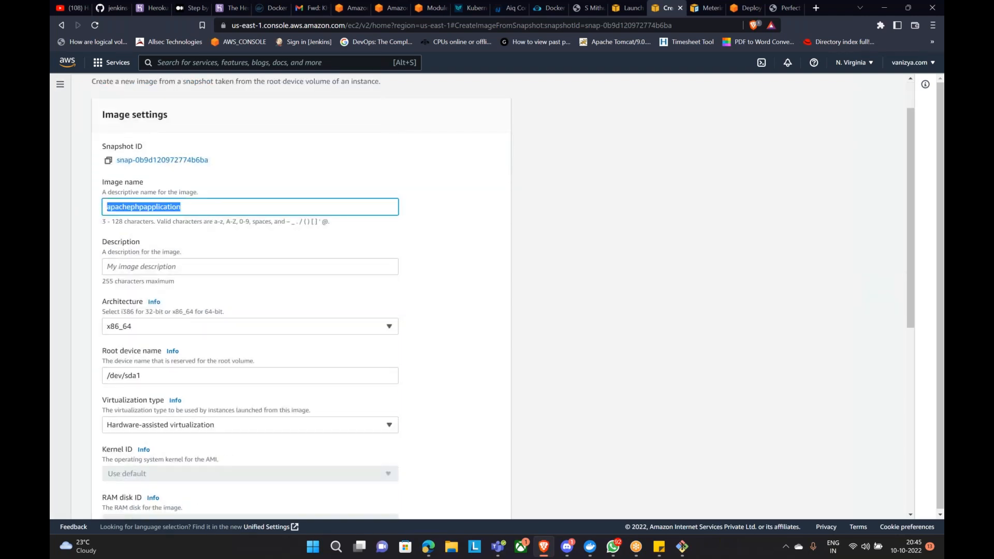
click(150, 267)
key(ctrl+v)
Step: Keep x86_64 architecture and hardware-assisted virtualization for the image
scroll(150, 268, down, 3)
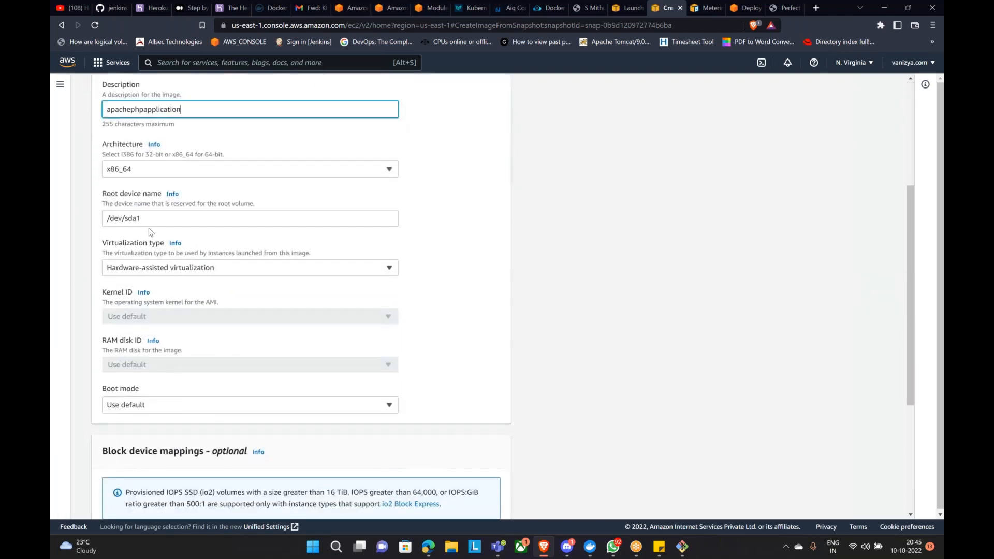
click(154, 169)
click(155, 169)
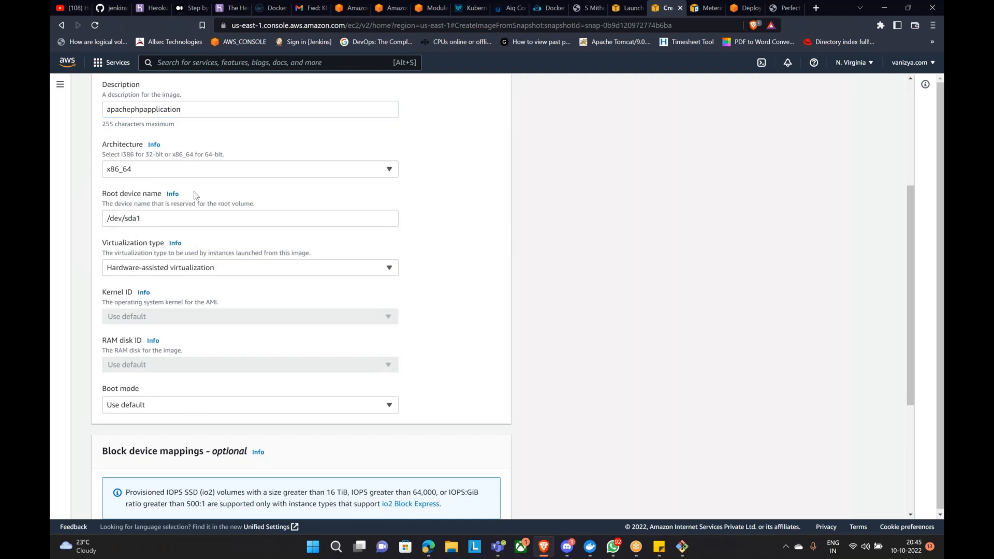
scroll(199, 197, down, 1)
scroll(259, 166, down, 2)
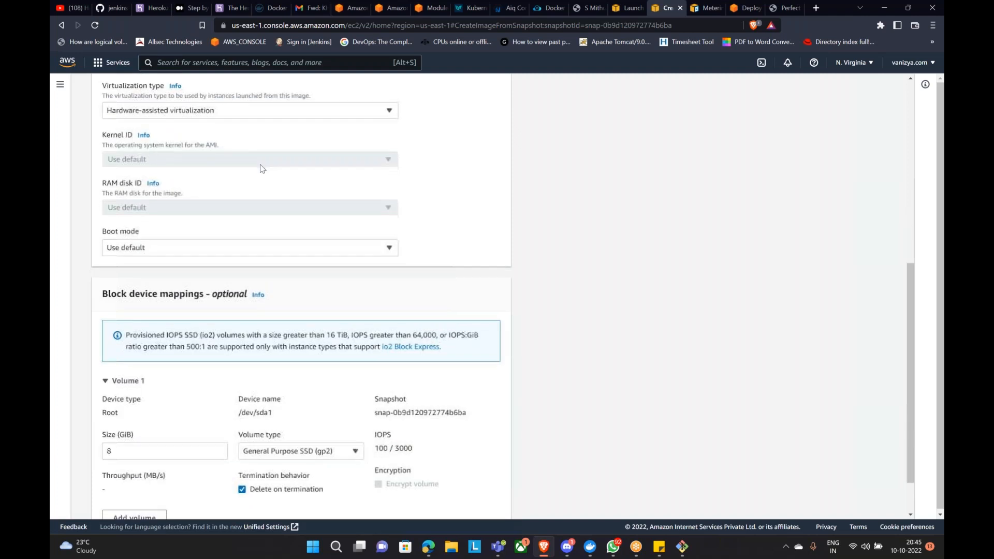
click(254, 117)
click(255, 117)
scroll(280, 173, down, 1)
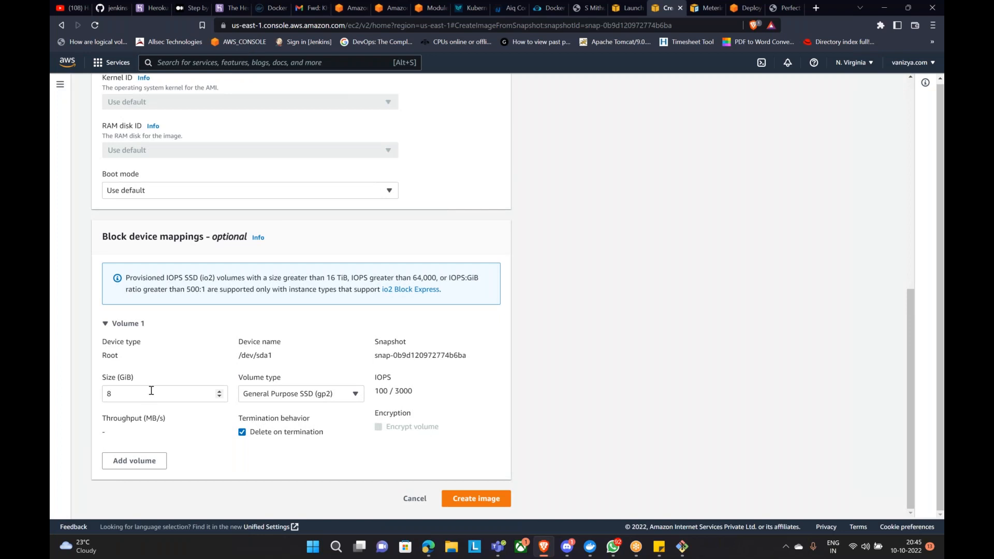
Step: Keep the root volume at 8 GiB gp2 and create the image
click(220, 394)
click(219, 393)
click(219, 391)
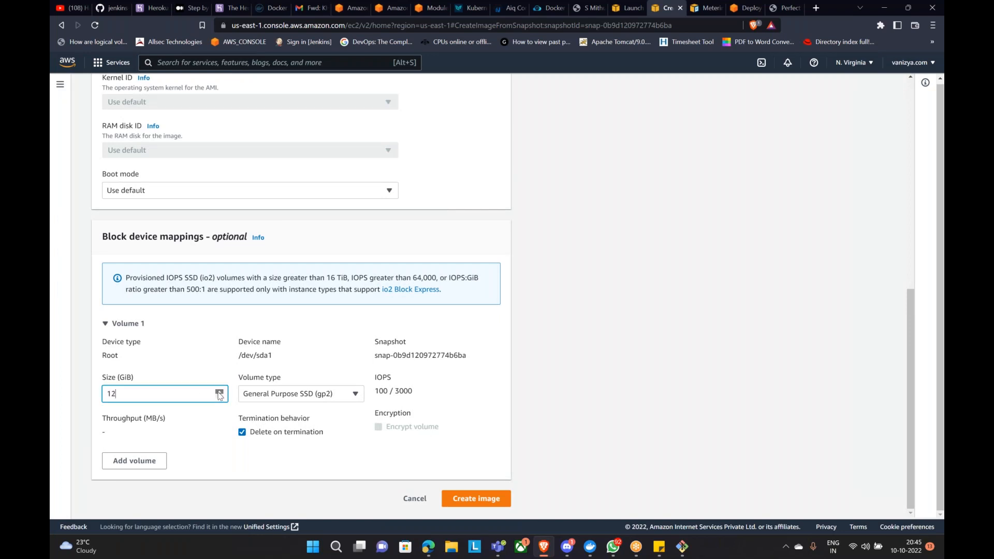
click(220, 397)
click(220, 396)
click(369, 439)
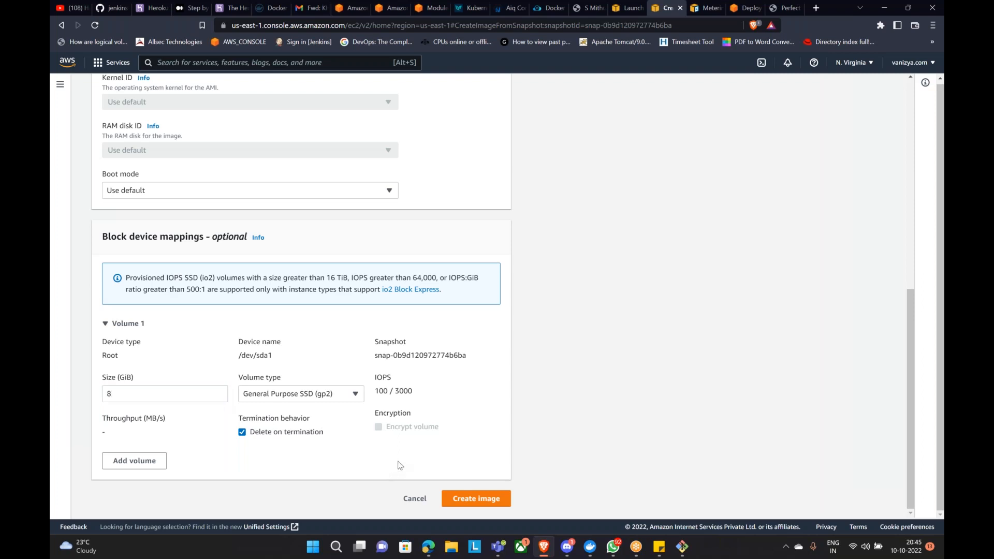
click(360, 395)
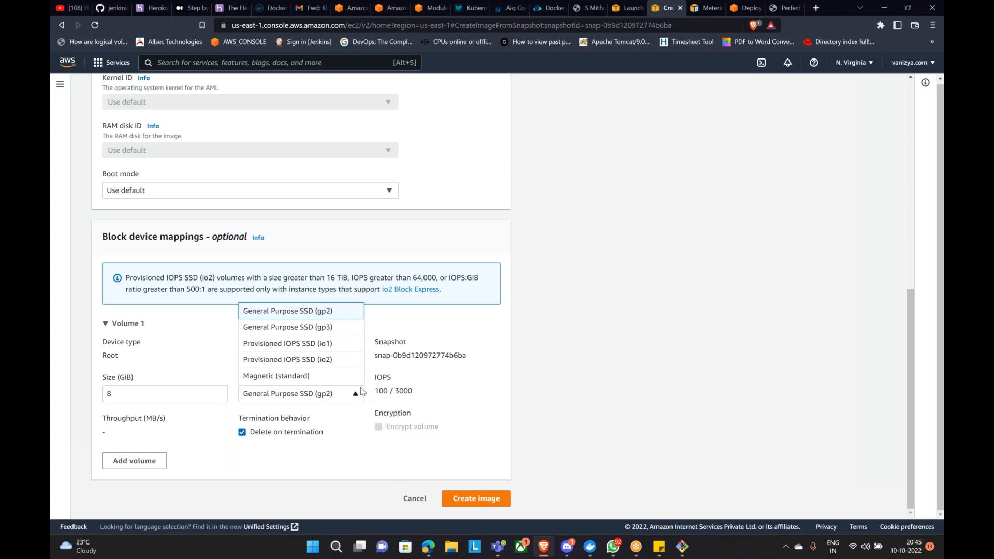
click(344, 434)
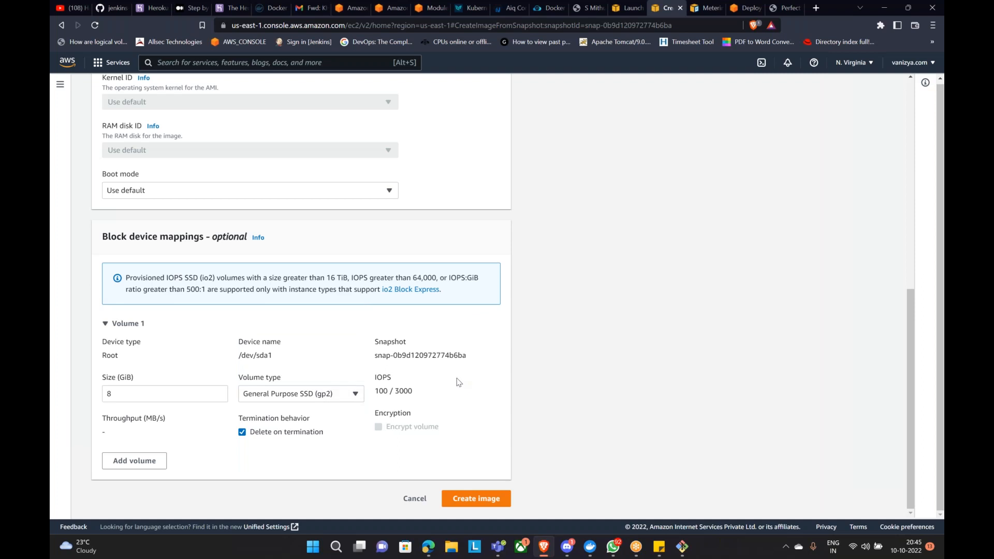
click(481, 504)
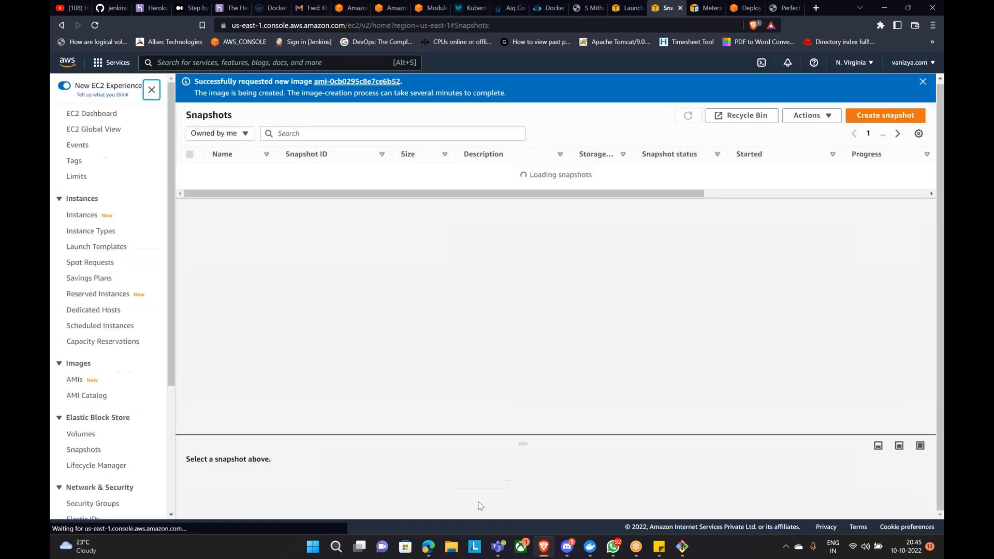
Step: Name the snapshot 'apachephpapplication'
click(222, 172)
click(223, 172)
text(apachephpapplication)
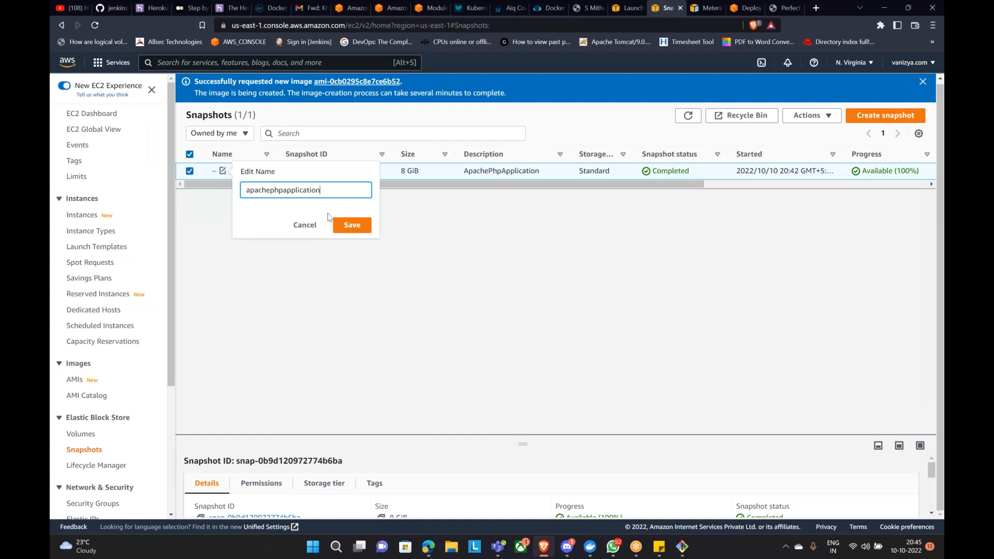
click(352, 226)
Step: Enlarge the details panel and open the new AMI ami-0cb0295c8e7ce6b52 in the AMIs list
drag(626, 184, 218, 210)
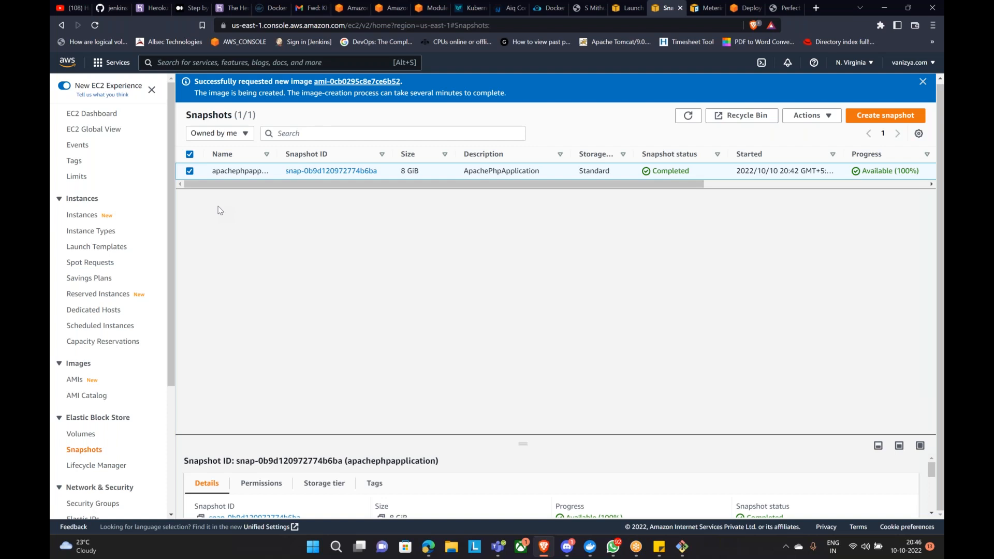
drag(524, 444, 539, 201)
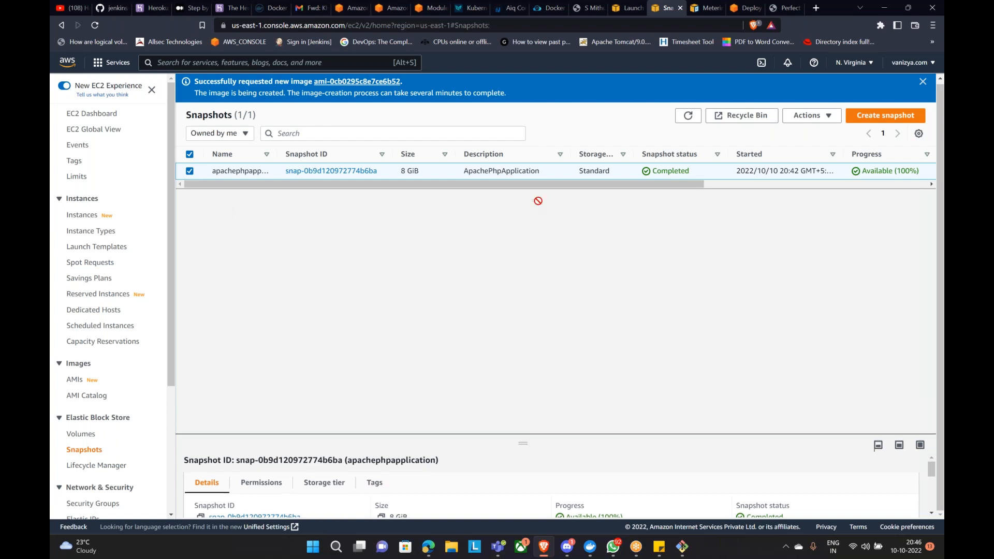
drag(539, 436, 508, 158)
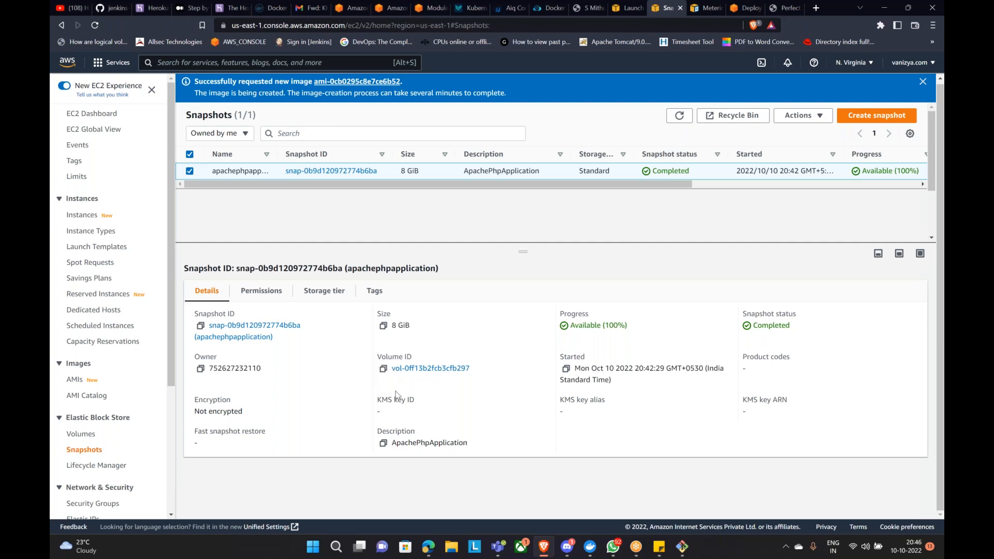
click(347, 84)
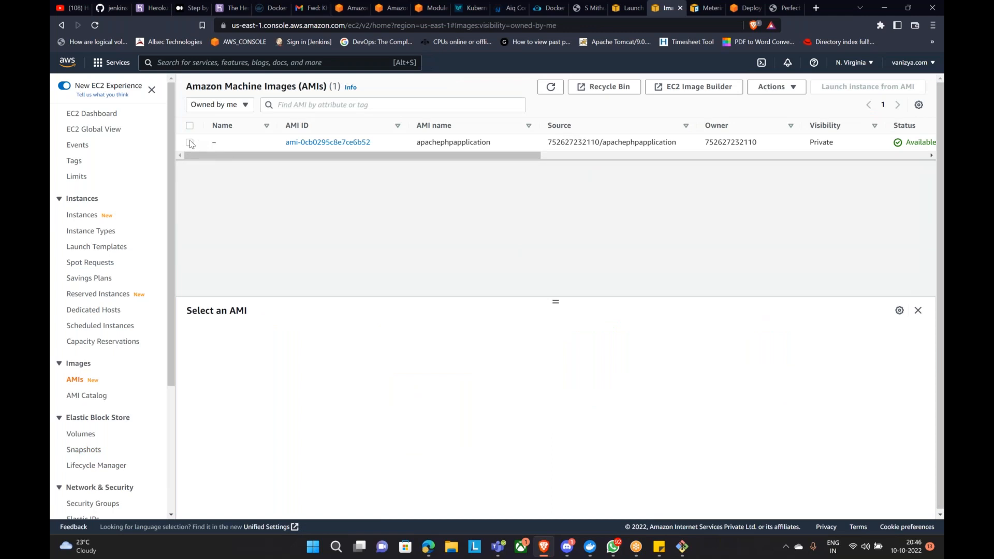
click(191, 143)
Step: Review the AMI's block device mapping details
scroll(348, 388, down, 2)
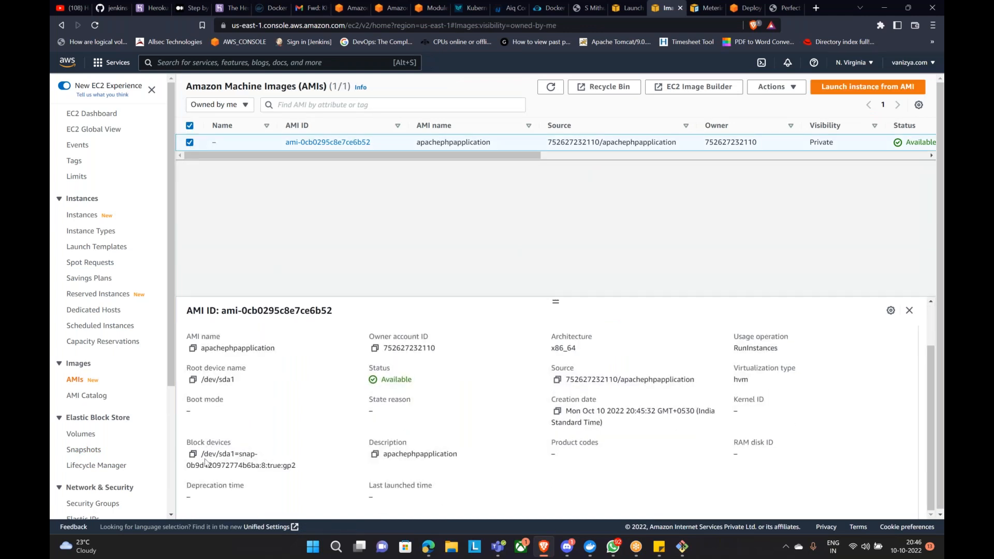
drag(201, 454, 296, 466)
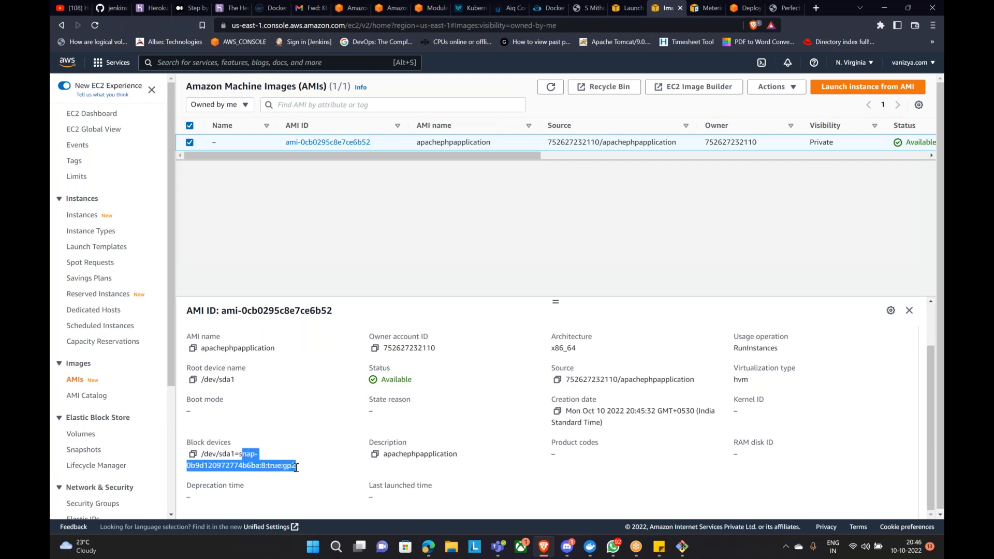
click(203, 435)
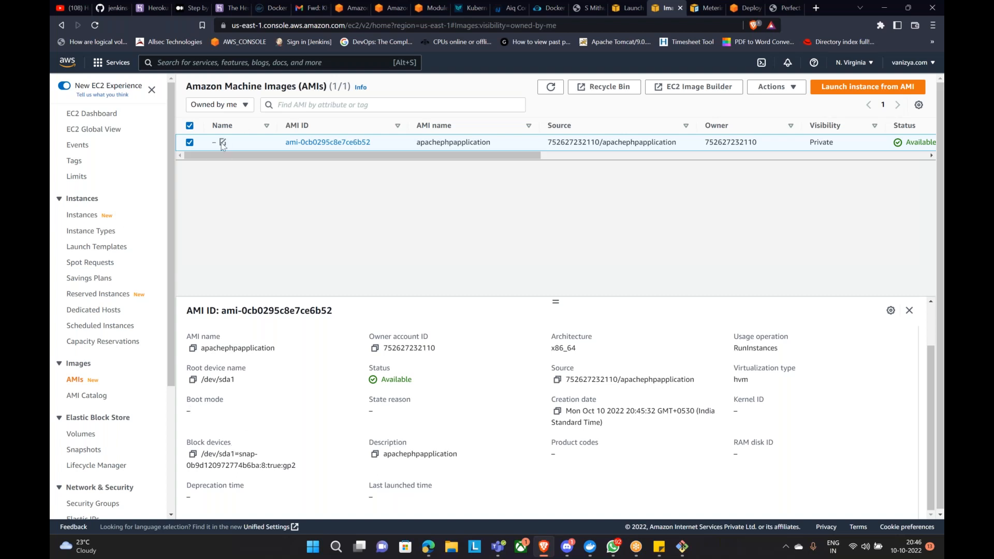
Step: Name the AMI 'apachephpapplication' and start launching an instance from it
click(222, 142)
click(246, 161)
text(apachephpapplication)
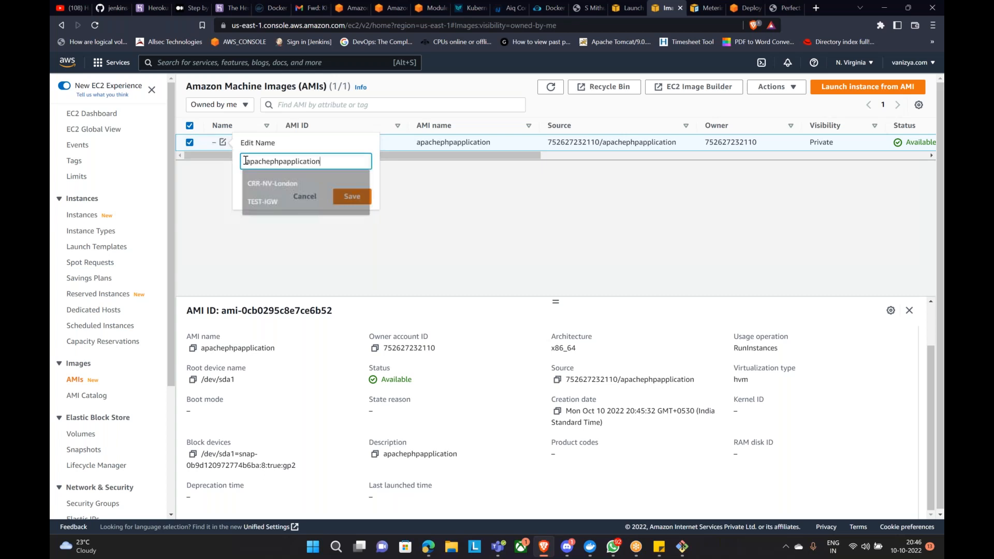
click(351, 197)
click(842, 96)
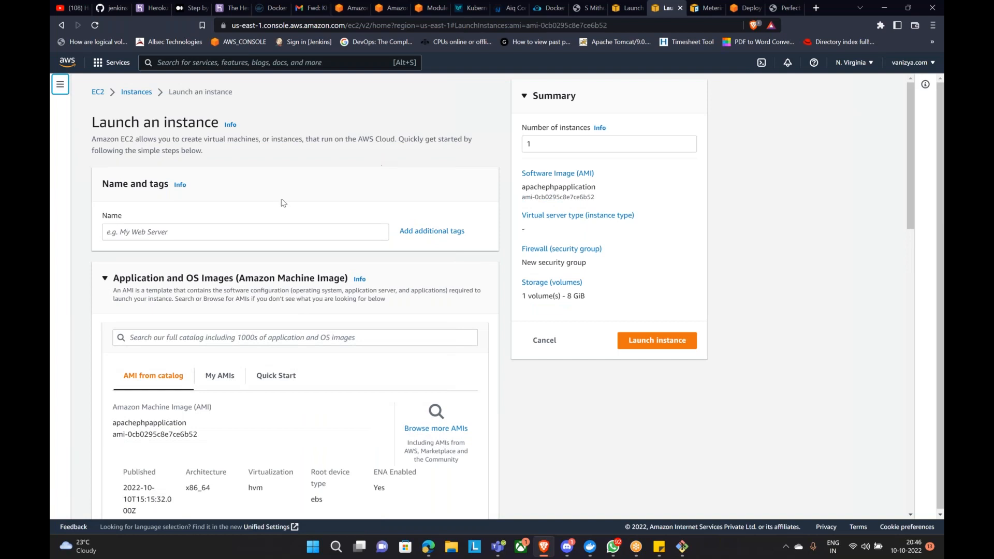
Step: Name the new instance apachephpapplication and briefly review the advanced options
click(254, 231)
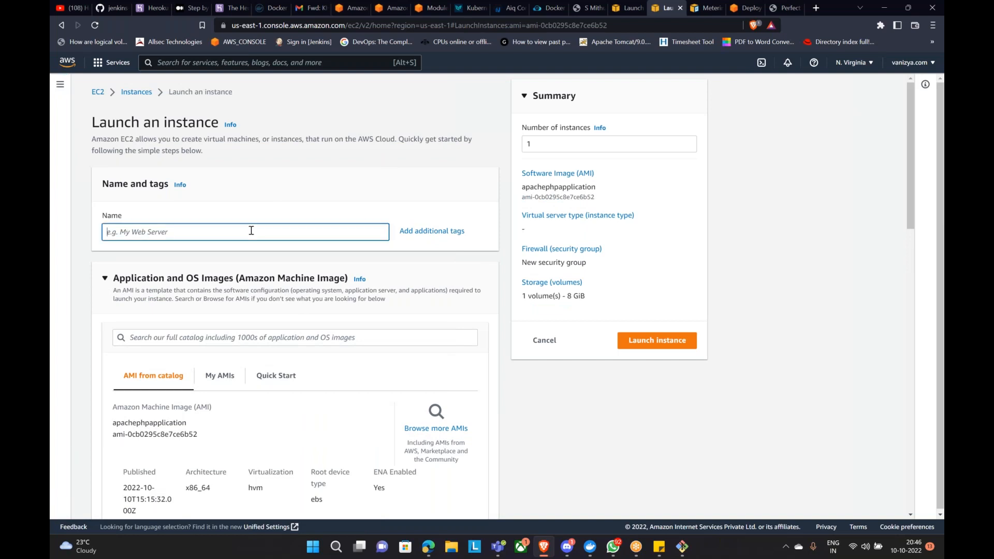
text(apachephpapplication)
scroll(265, 240, down, 12)
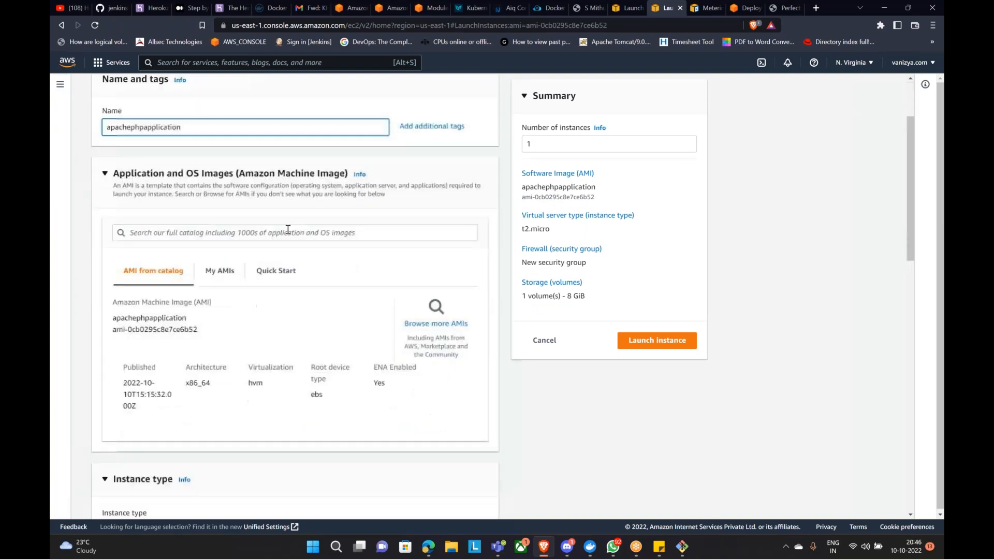
scroll(313, 213, down, 3)
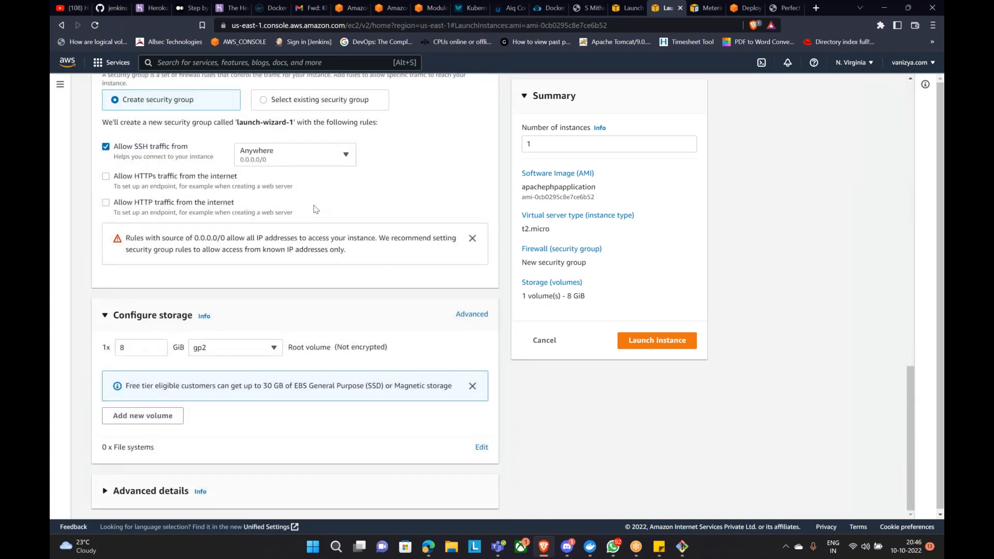
click(115, 490)
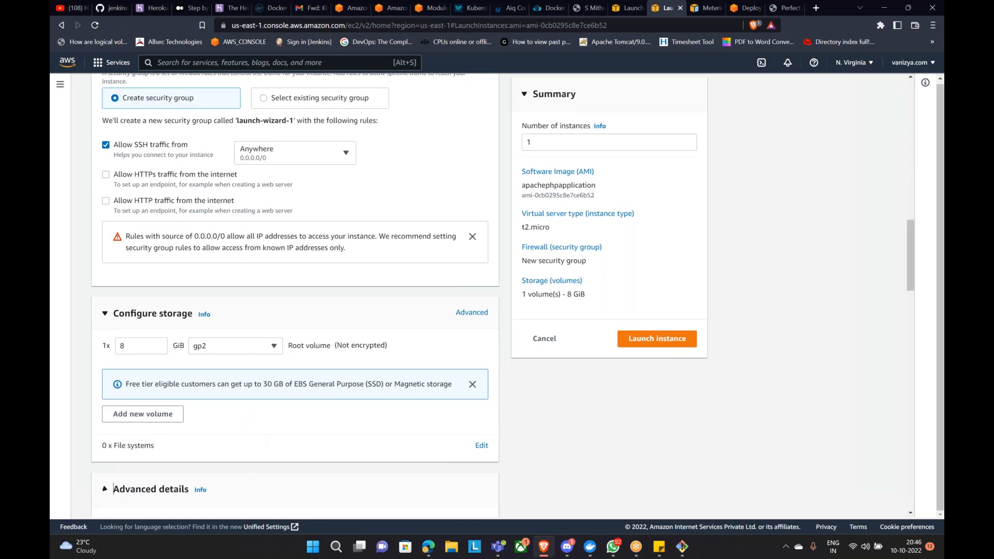
scroll(284, 388, down, 20)
scroll(283, 388, up, 15)
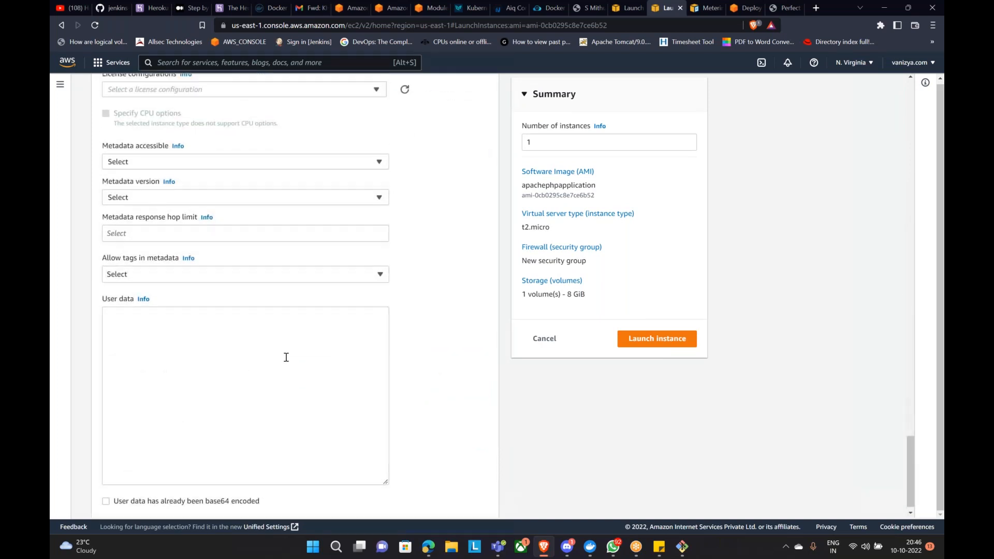
scroll(237, 348, up, 2)
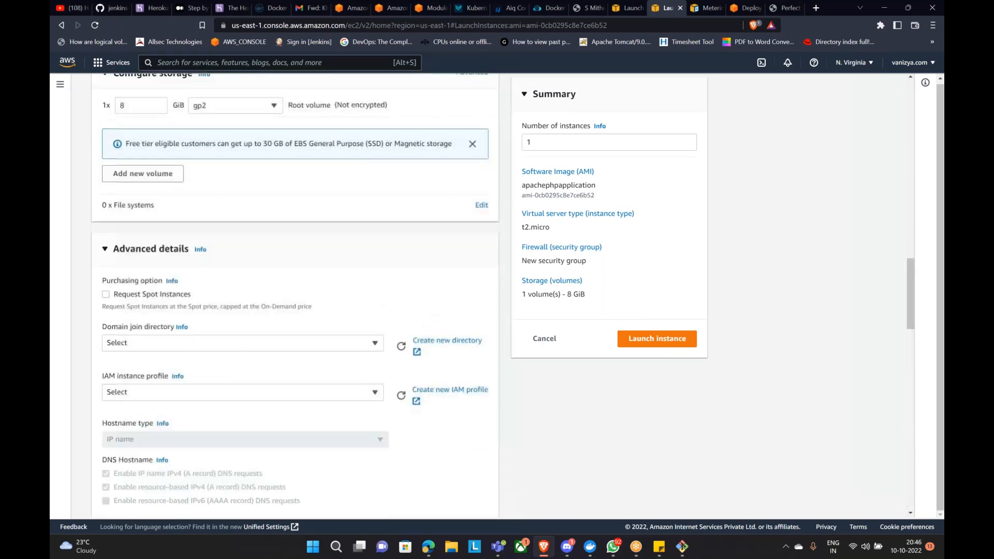
click(108, 276)
Step: Select the existing login key pair and launch the instance
click(677, 346)
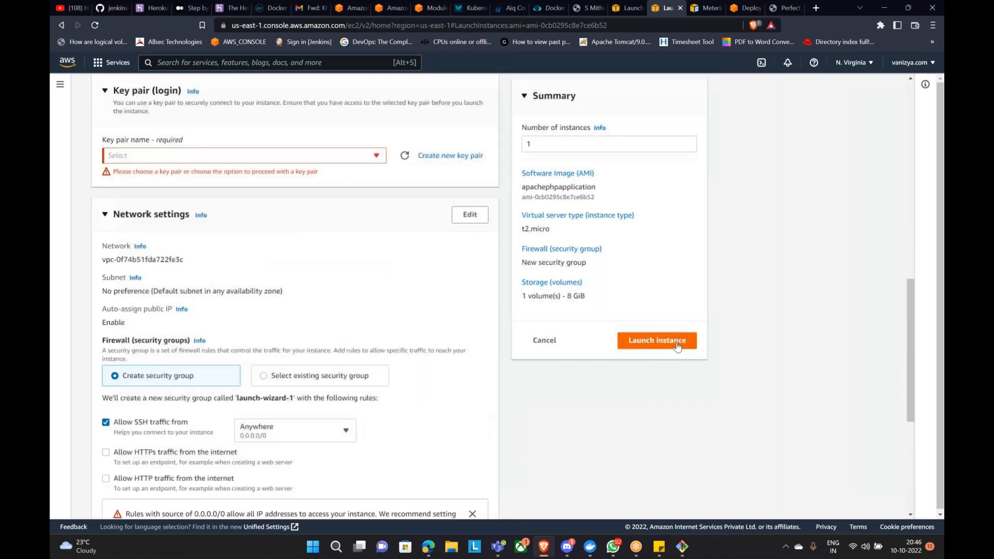
click(367, 156)
click(251, 207)
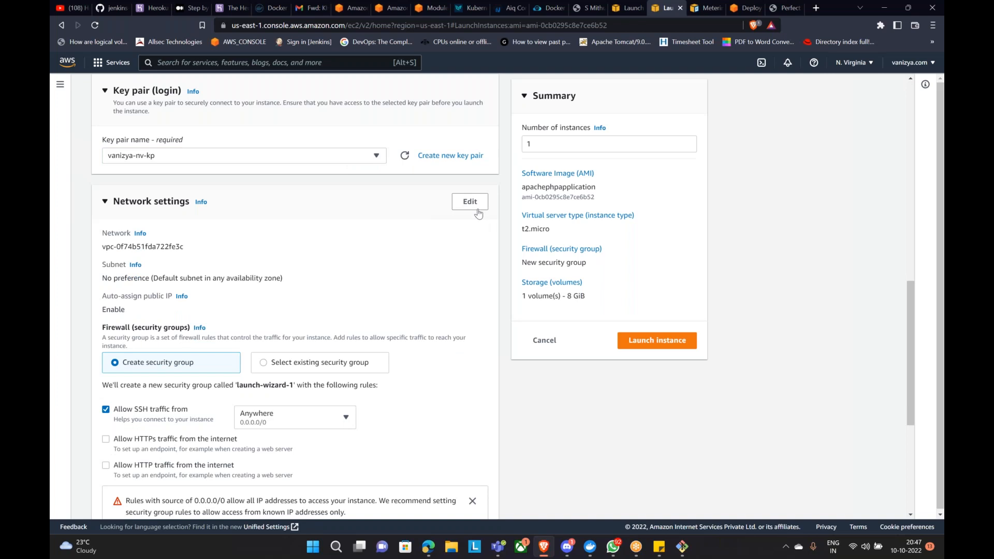
click(677, 340)
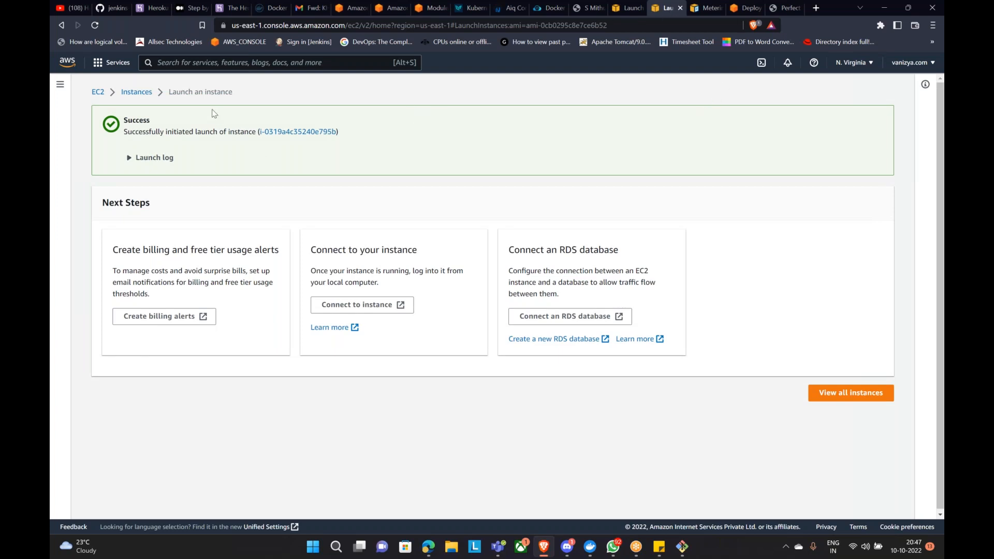
Step: Select the apachephpapplication instance and refresh the list until it shows Running
click(308, 133)
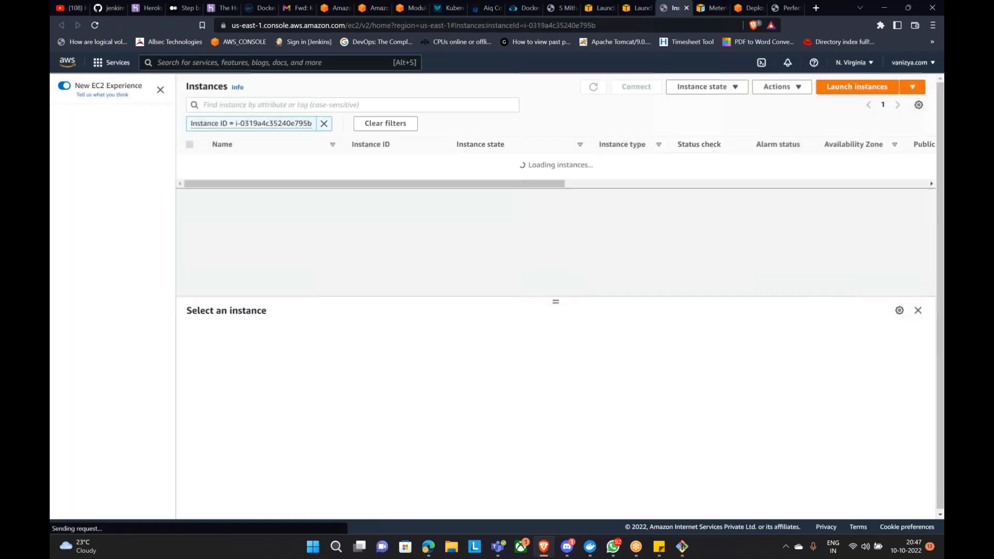
click(189, 161)
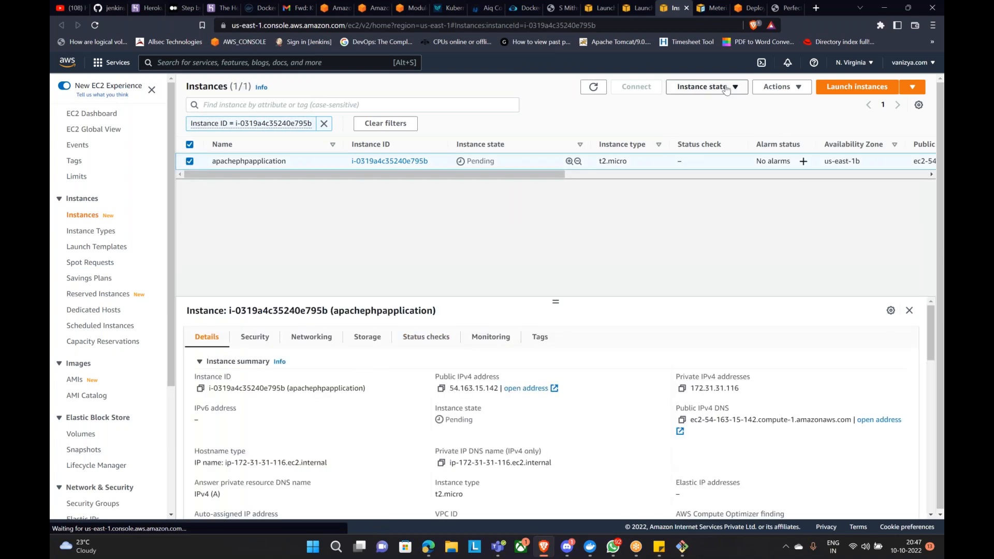
click(598, 90)
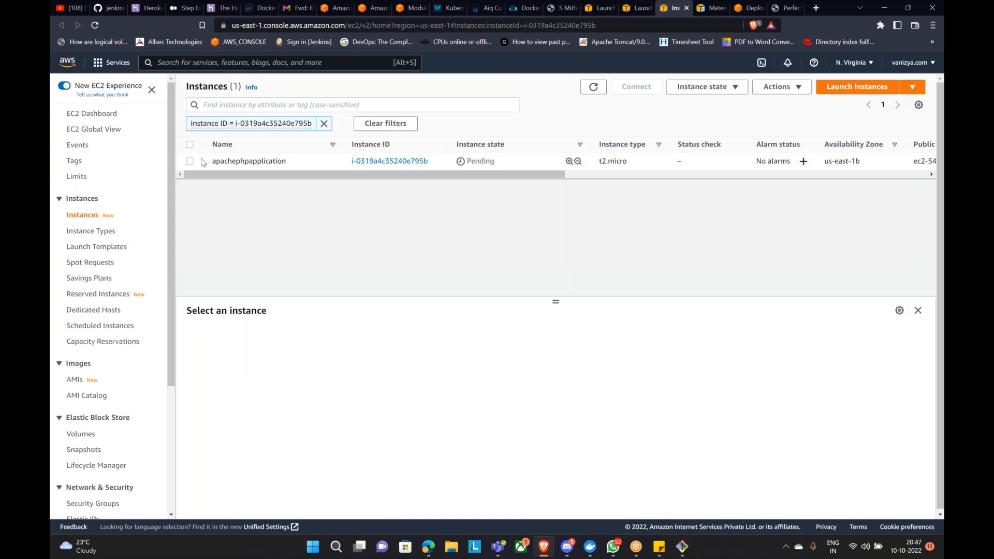
click(189, 163)
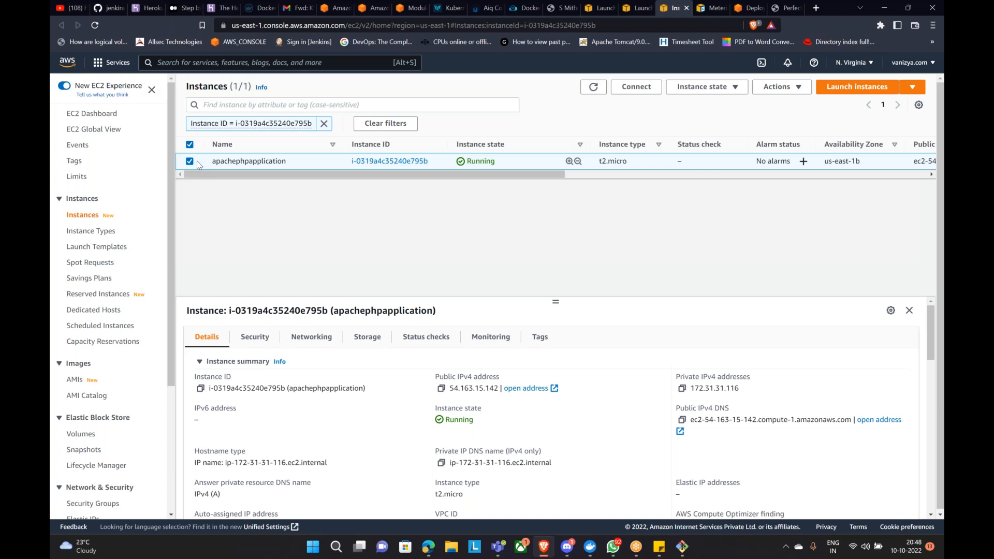
click(594, 87)
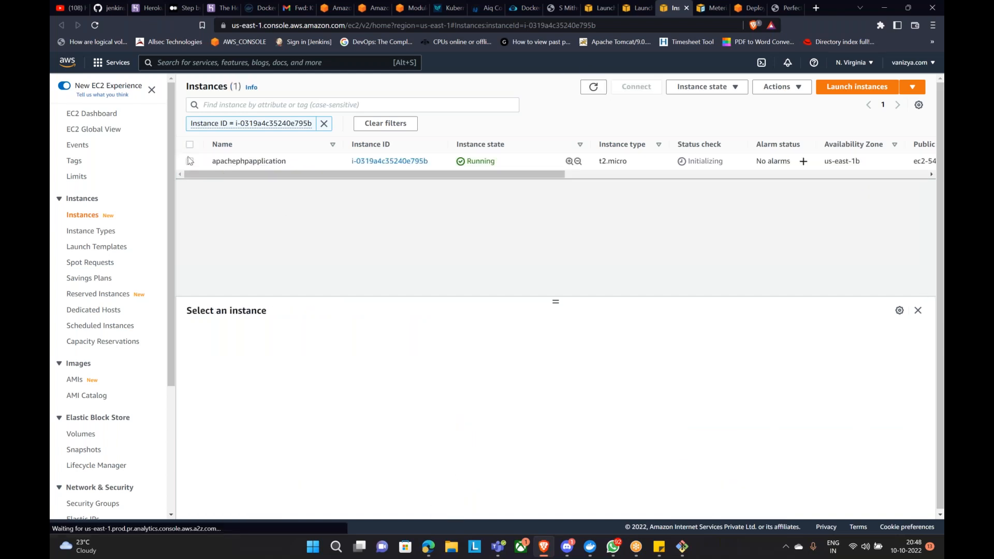
Step: Copy the example SSH command from the instance's Connect page and switch to the Git Bash terminal
click(637, 86)
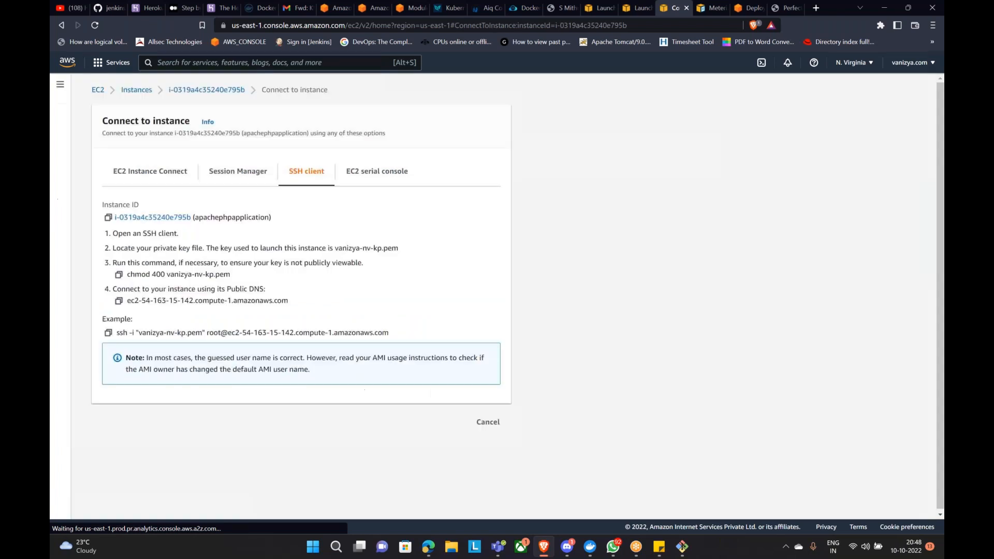
click(108, 333)
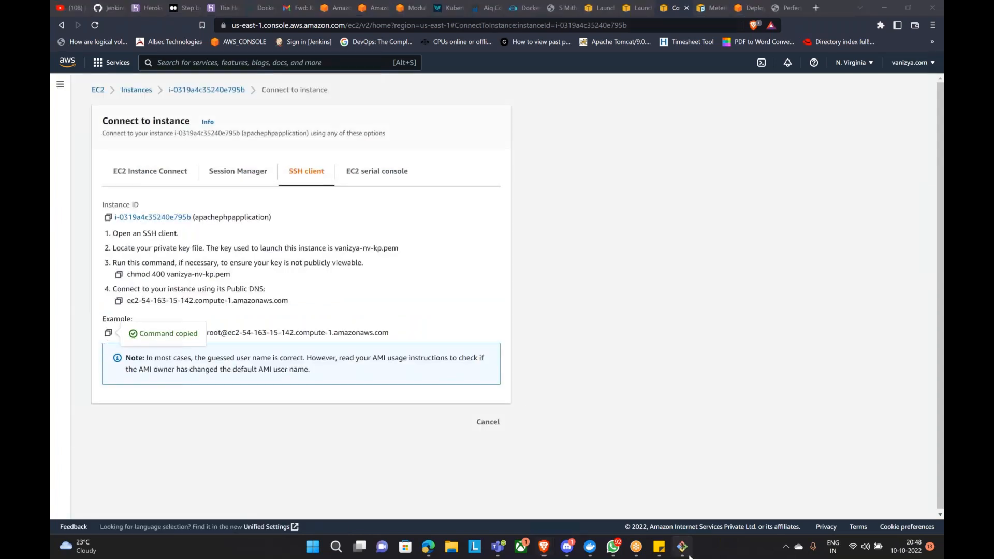
click(682, 547)
right_click(480, 376)
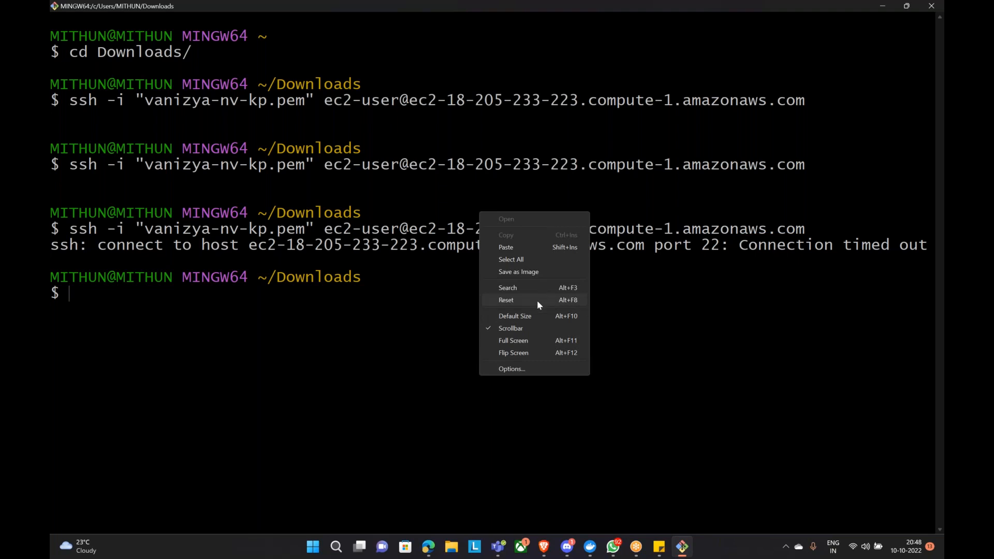
click(537, 301)
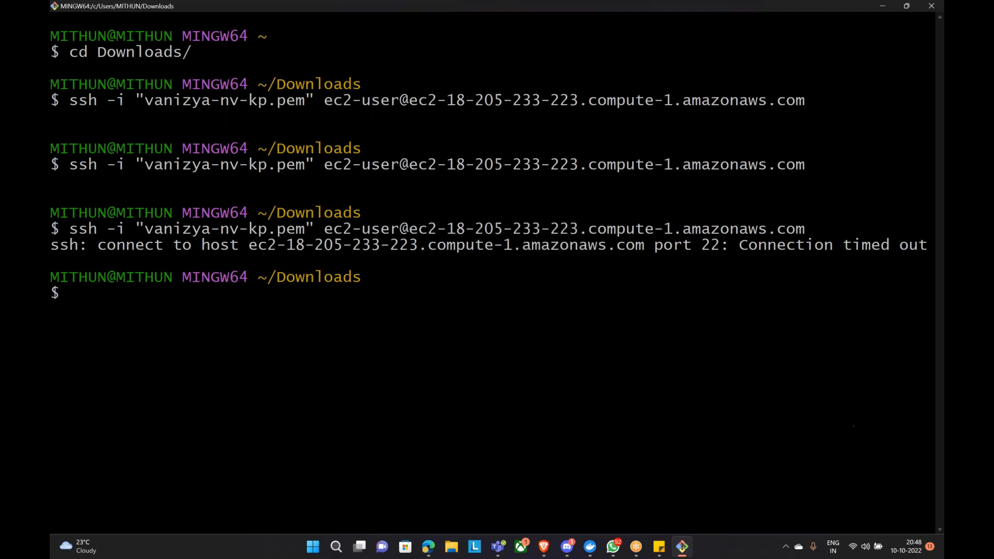
Step: Reload the old server's phpinfo page in Edge, then return to the console's Connect page
mouse_move(429, 548)
click(428, 547)
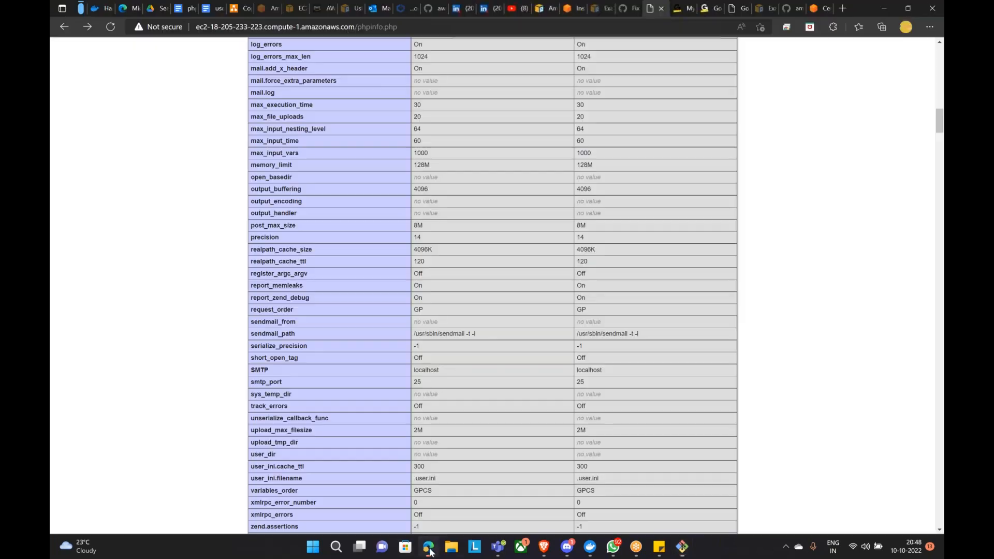
scroll(568, 402, up, 2)
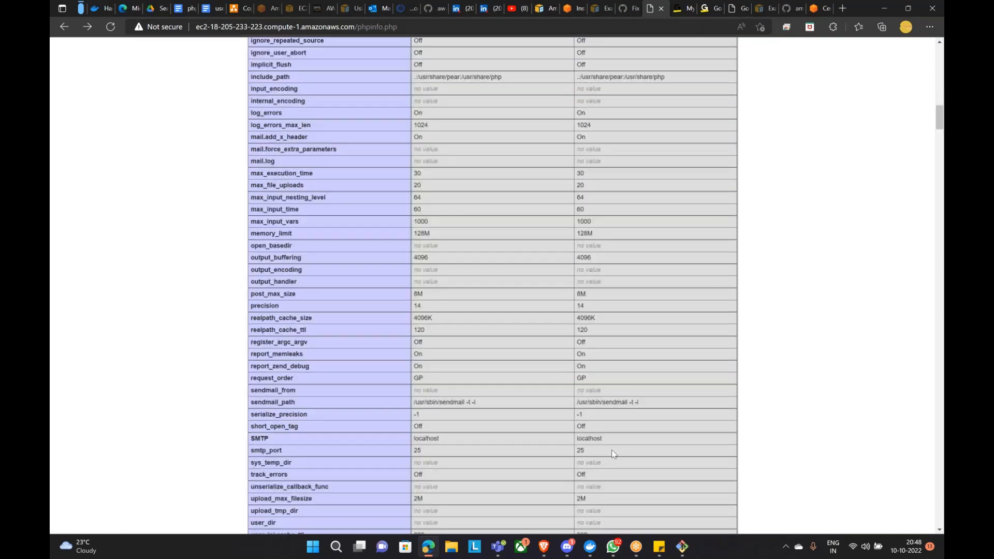
scroll(568, 402, up, 12)
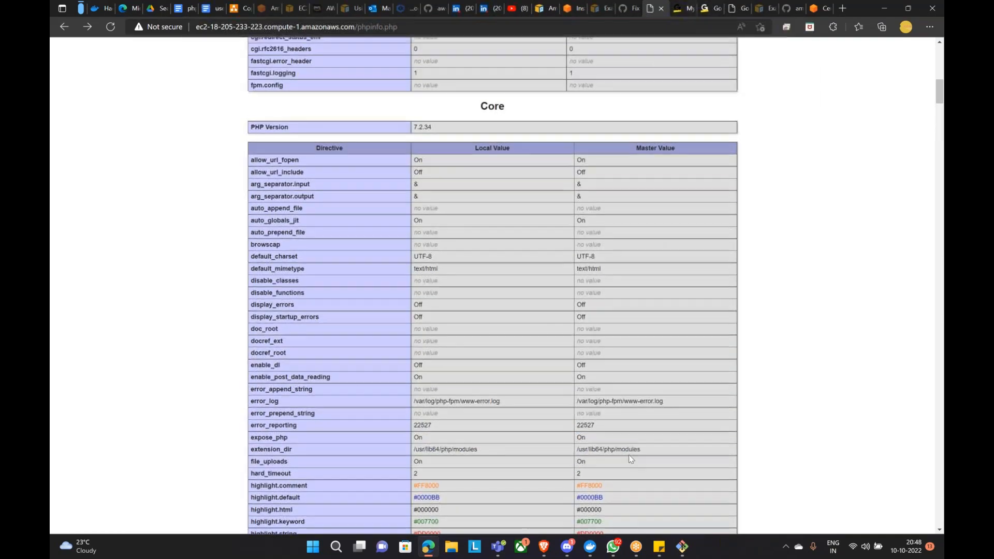
scroll(639, 452, up, 6)
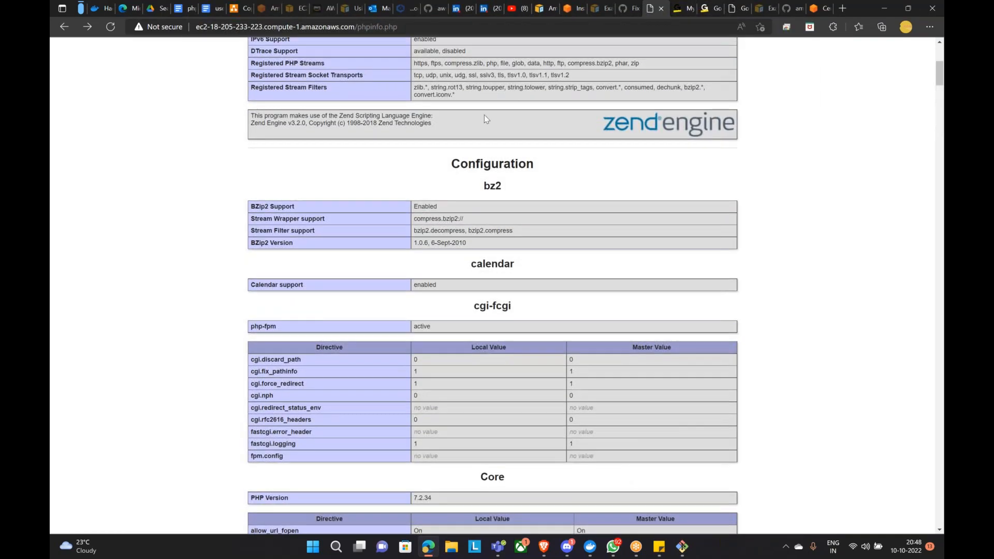
click(107, 27)
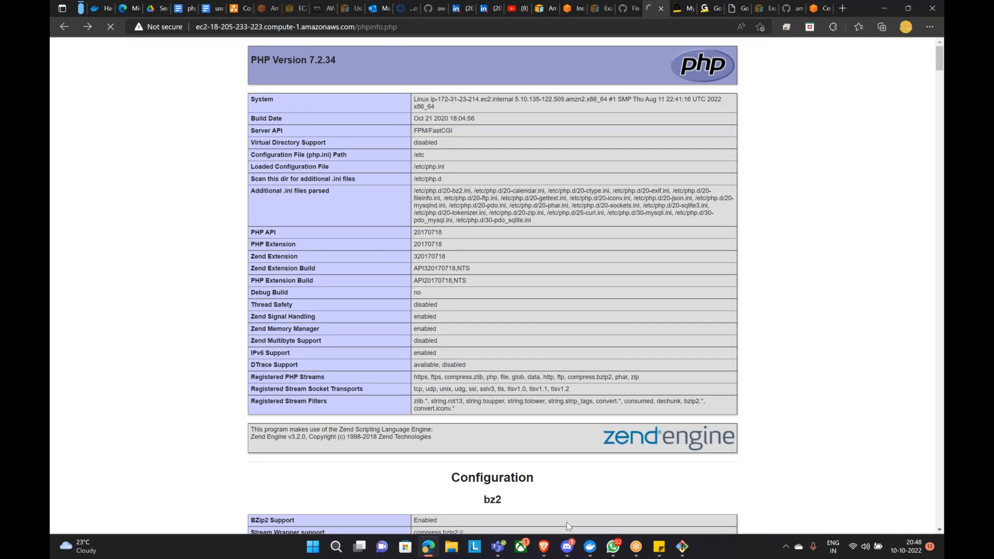
click(544, 549)
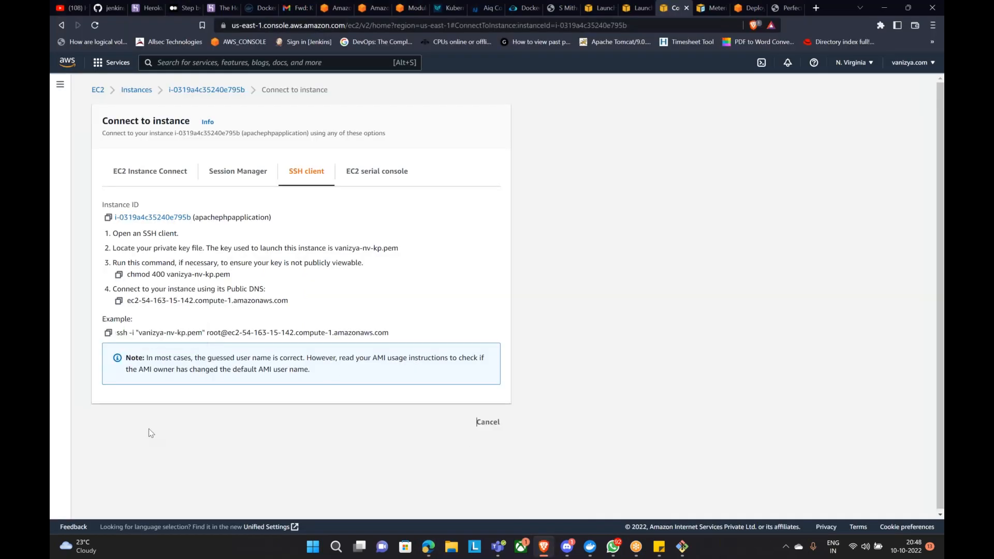
Step: Copy the hostname ec2-54-163-15-142.compute-1.amazonaws.com from the SSH example and leave the Connect page
drag(228, 334, 389, 334)
right_click(389, 333)
click(448, 372)
click(489, 422)
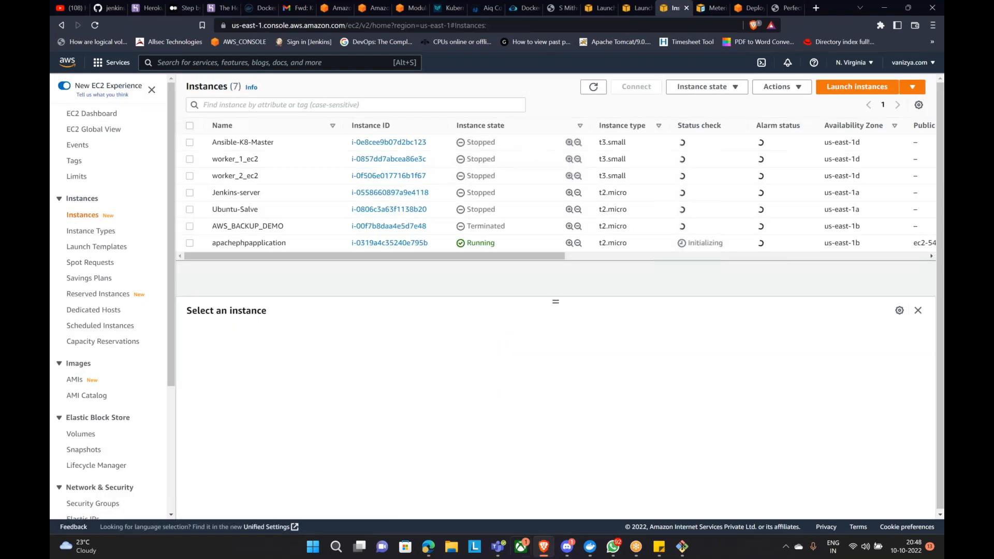
click(427, 549)
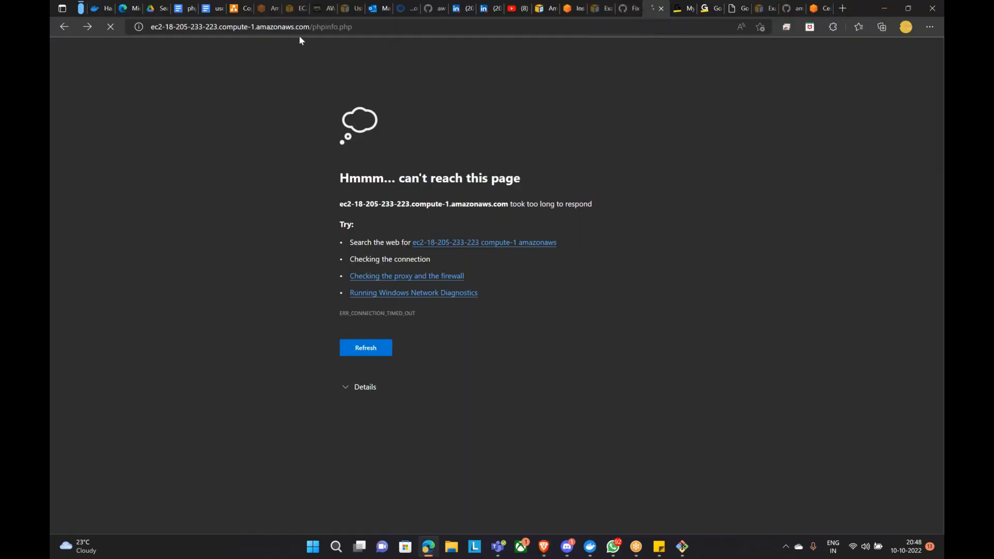
Step: Swap the phpinfo address's hostname for ec2-54-163-15-142.compute-1.amazonaws.com and load it
drag(151, 28, 311, 31)
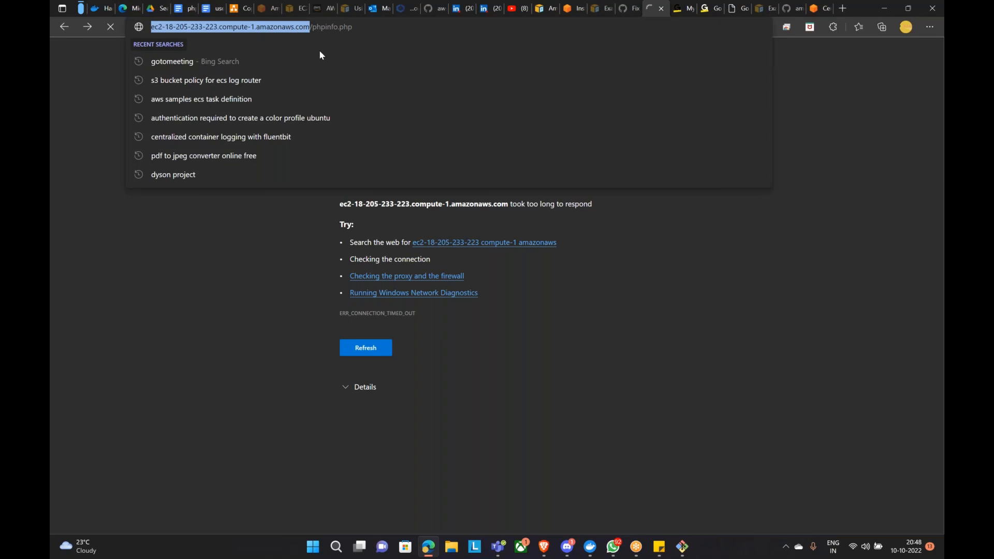
key(ctrl+v)
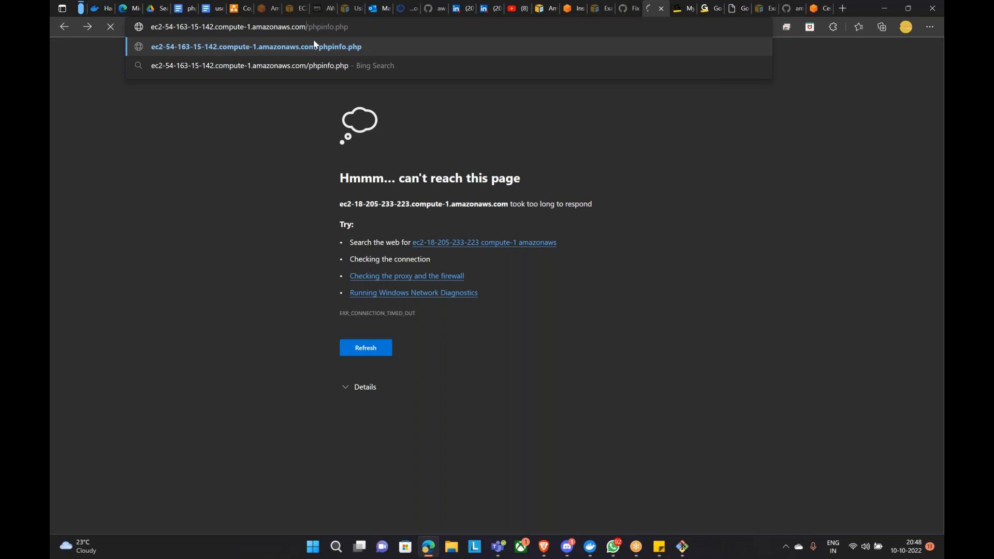
click(313, 46)
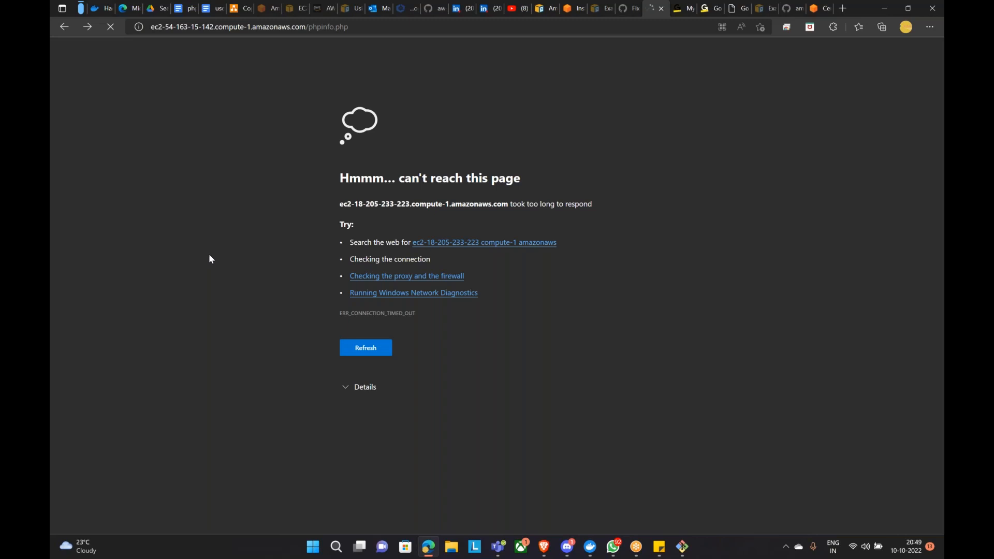
Step: Return to the EC2 instances list in the console
click(295, 8)
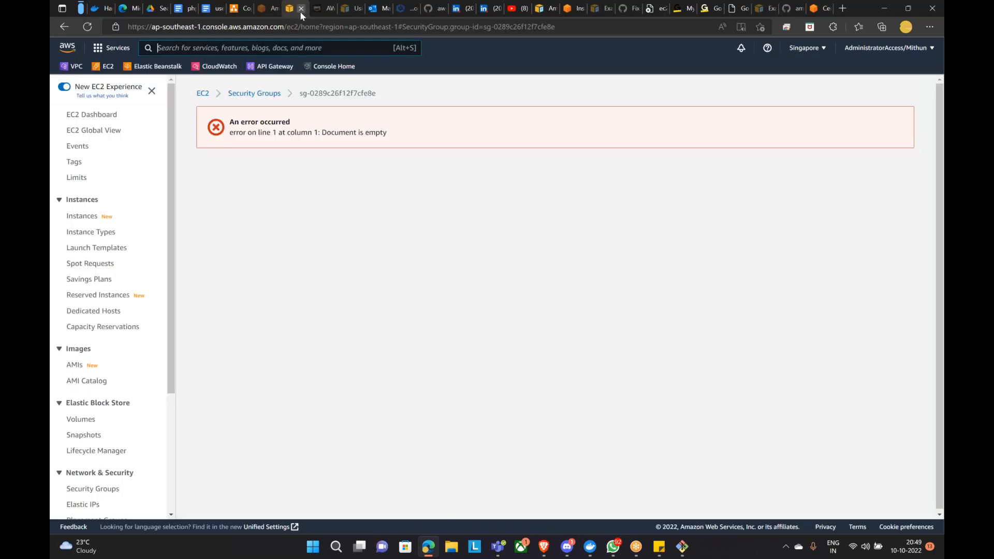
click(255, 93)
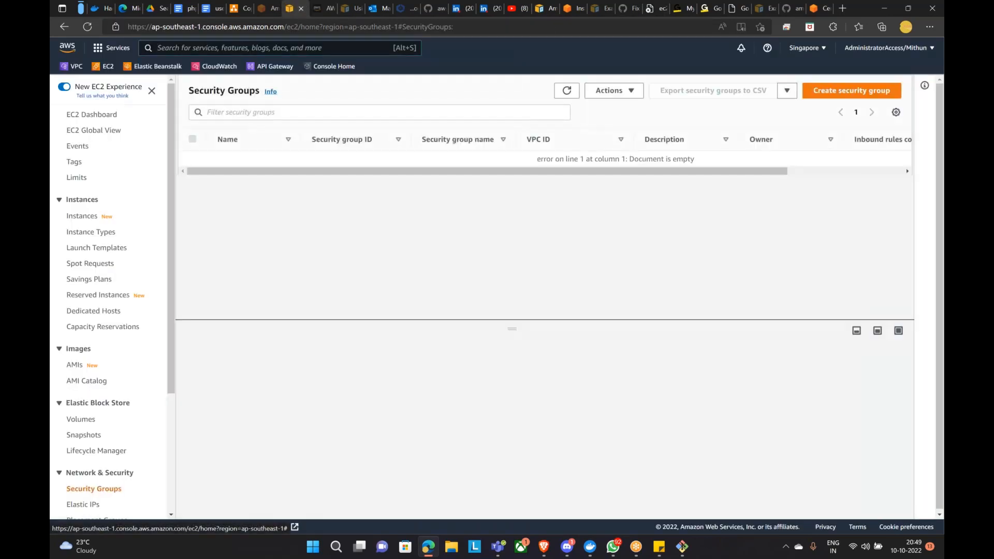
click(82, 217)
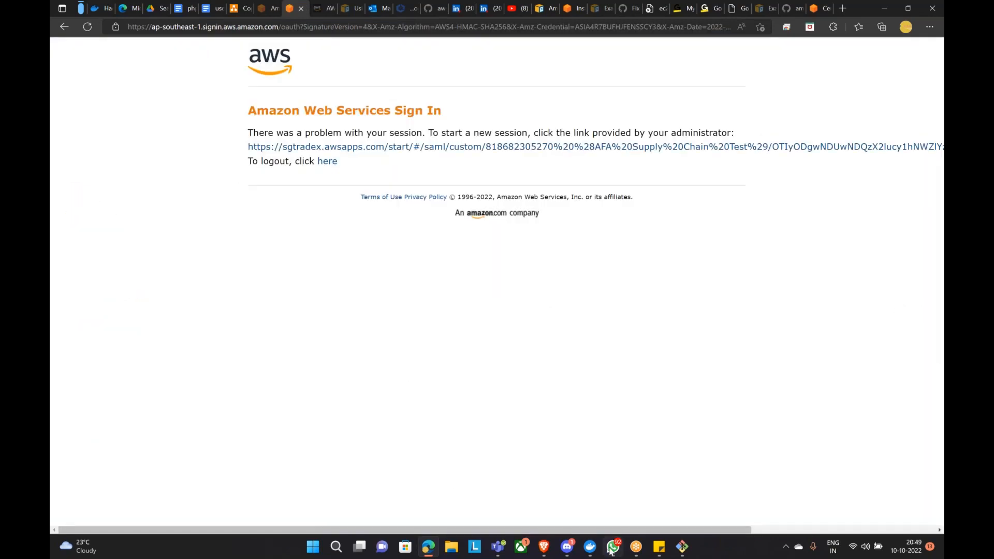
click(543, 547)
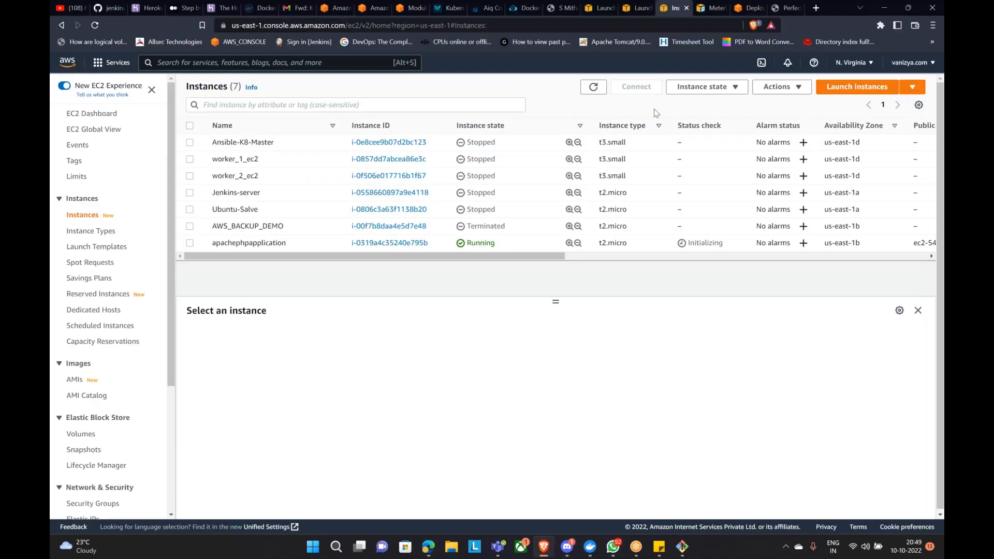
Step: Open the launch-wizard-1 security group from the apachephpapplication instance's Security details
click(593, 86)
click(189, 243)
click(254, 322)
scroll(409, 435, down, 1)
scroll(409, 435, down, 2)
scroll(422, 459, up, 2)
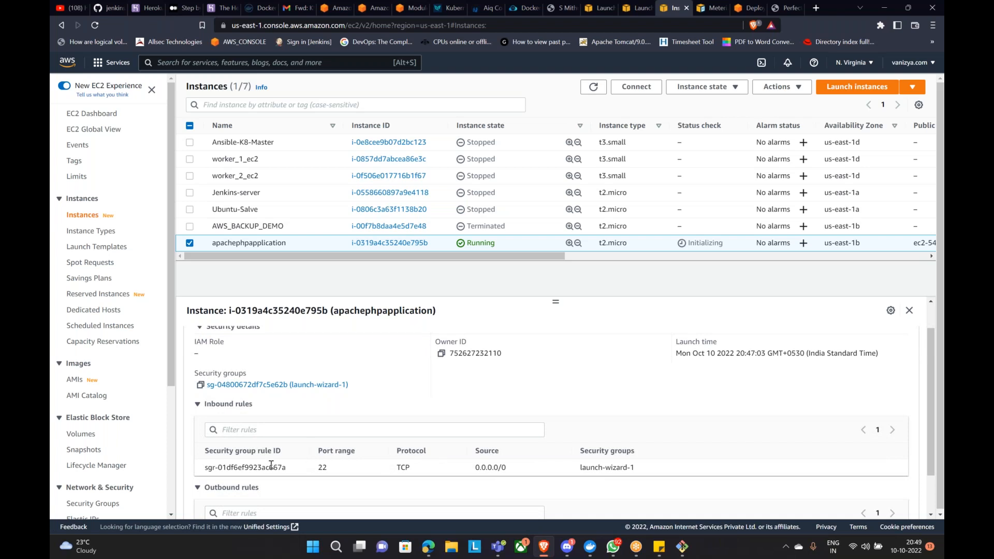
click(216, 386)
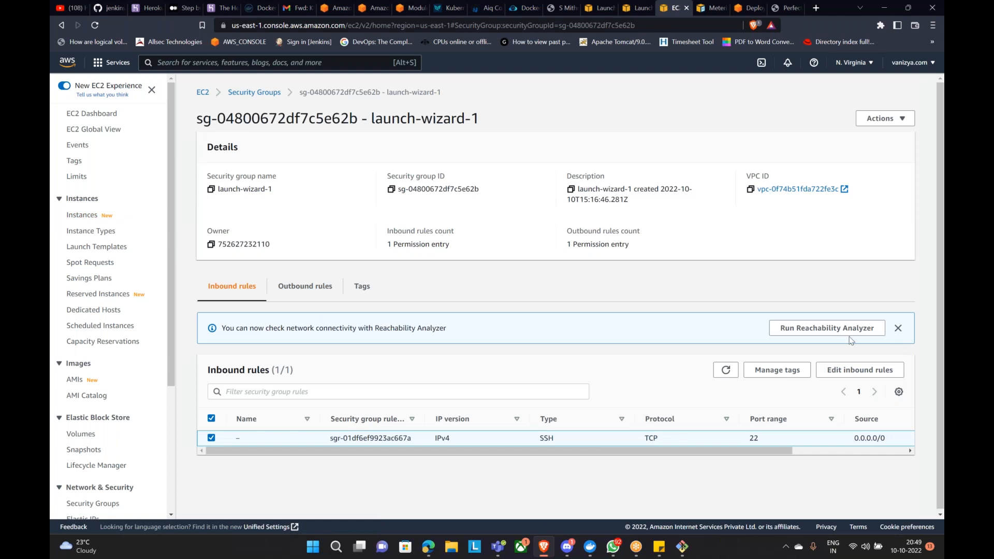
Step: Add an HTTP port 80 inbound rule with source Anywhere-IPv4 and save the rules
click(820, 370)
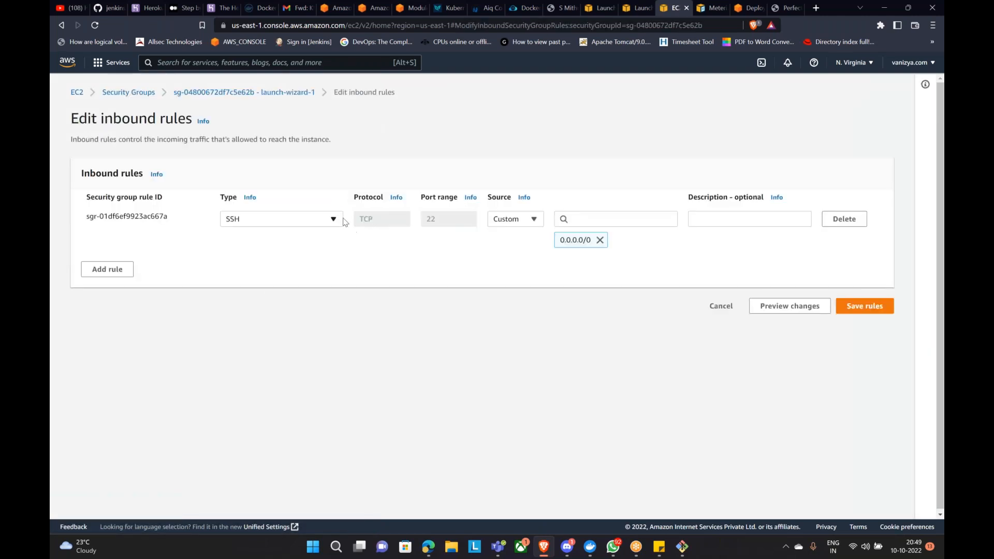
click(107, 269)
click(300, 262)
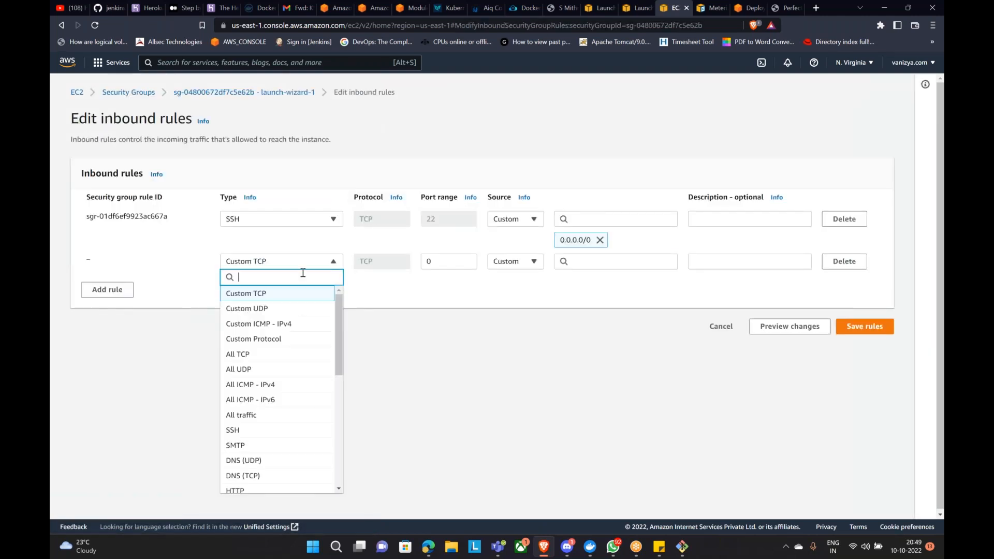
scroll(262, 430, down, 3)
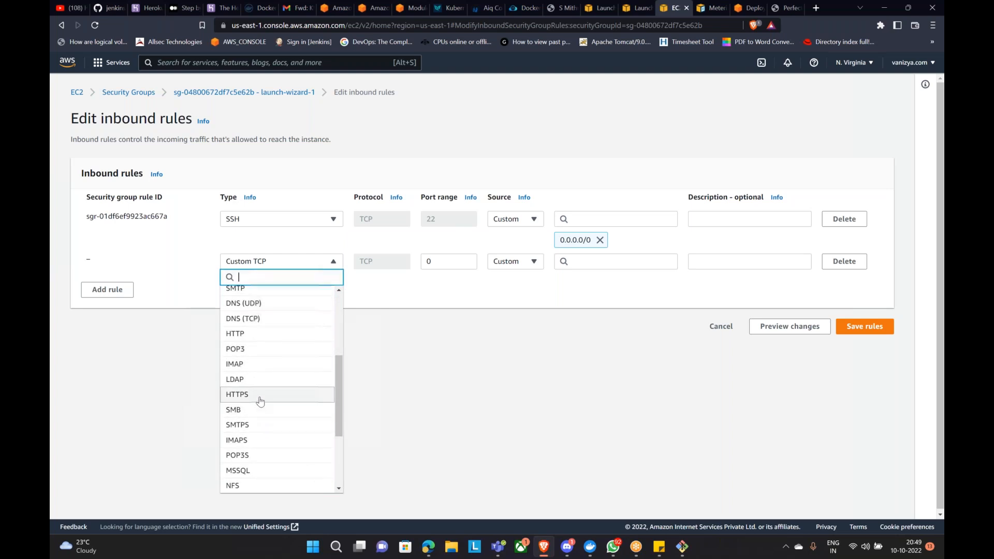
click(263, 334)
click(534, 263)
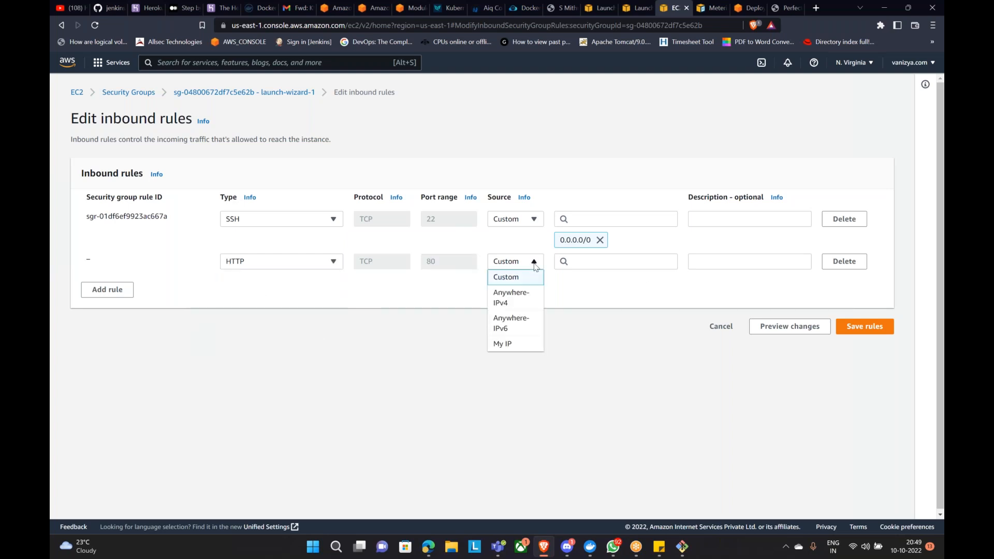
click(515, 298)
click(863, 348)
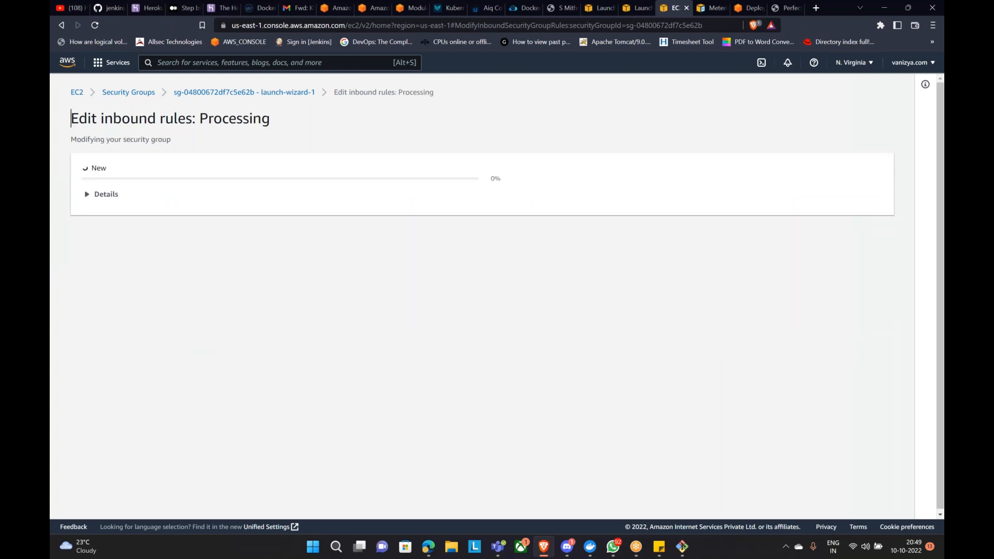
click(430, 549)
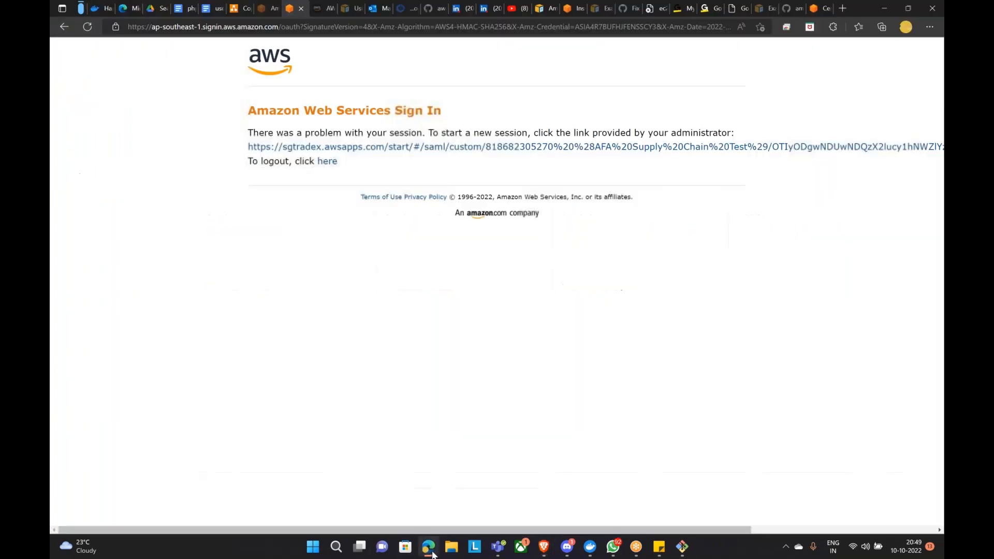
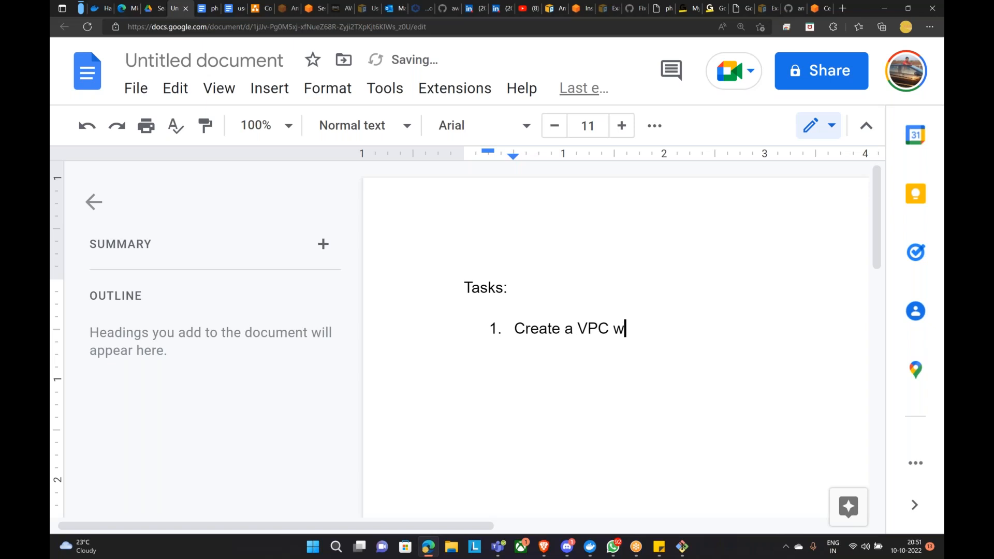
Step: Finish task 1: split the 10.12.0.0/16 and 192.168.0.0/17 VPCs into public and private subnets and attach IGW
text(cidr 10.)
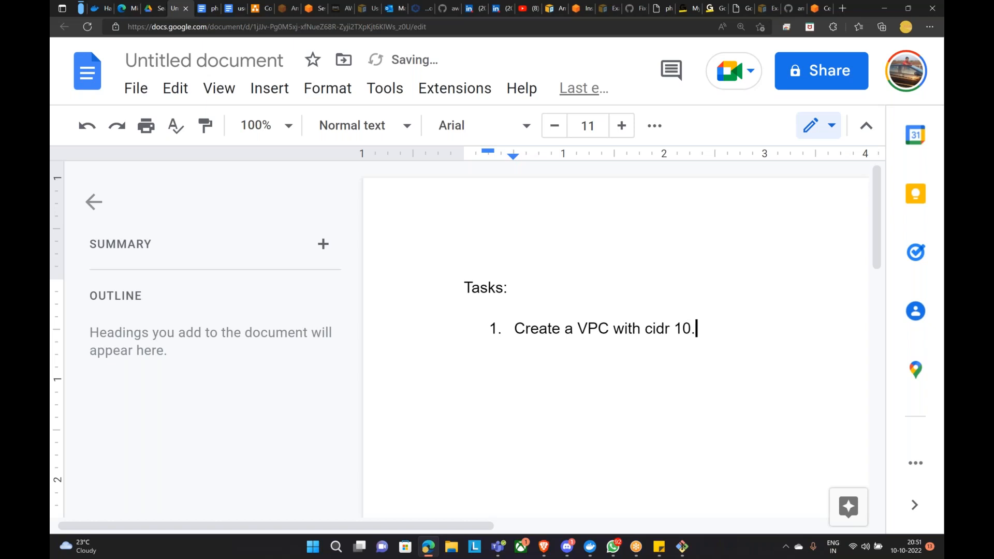
text(12.)
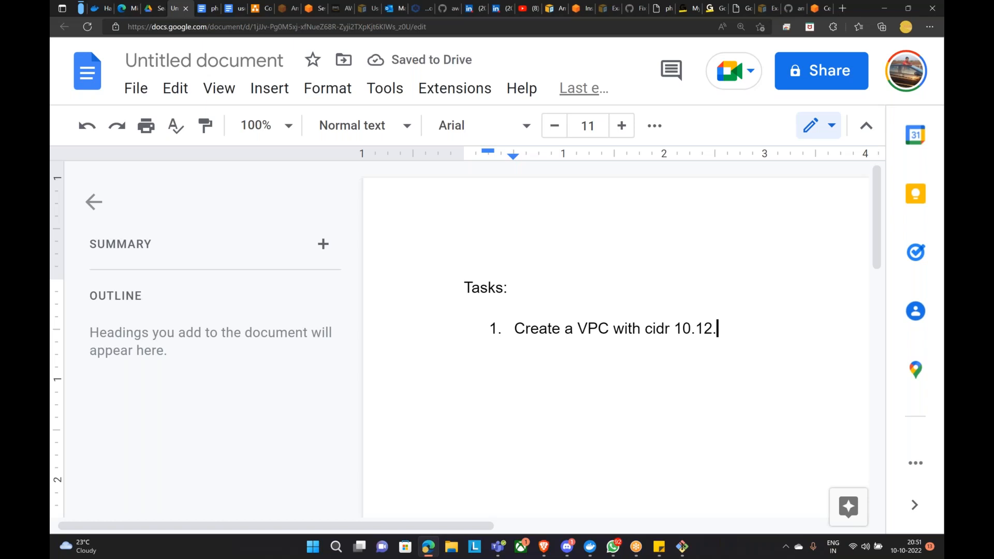
text(0.0)
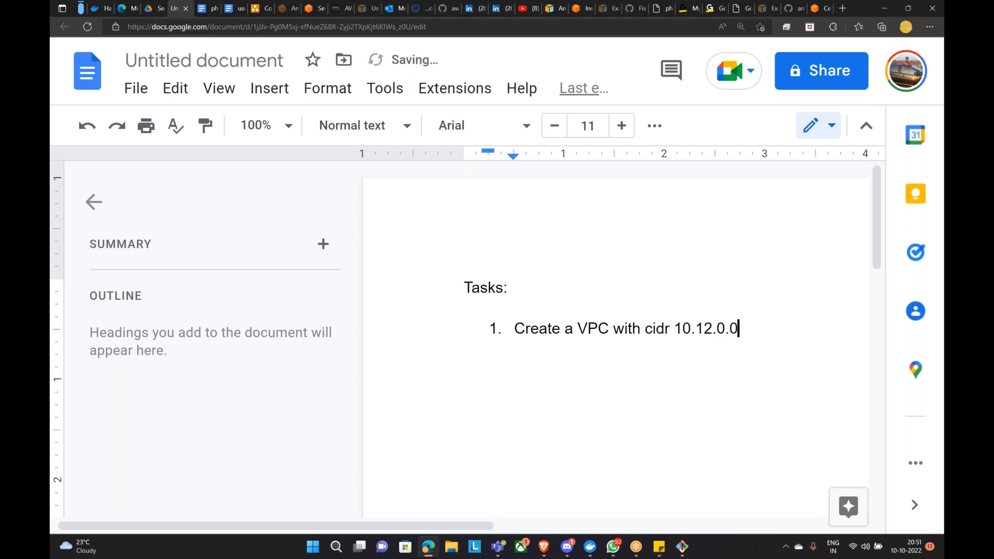
text(/16 and 192.168.0.0)
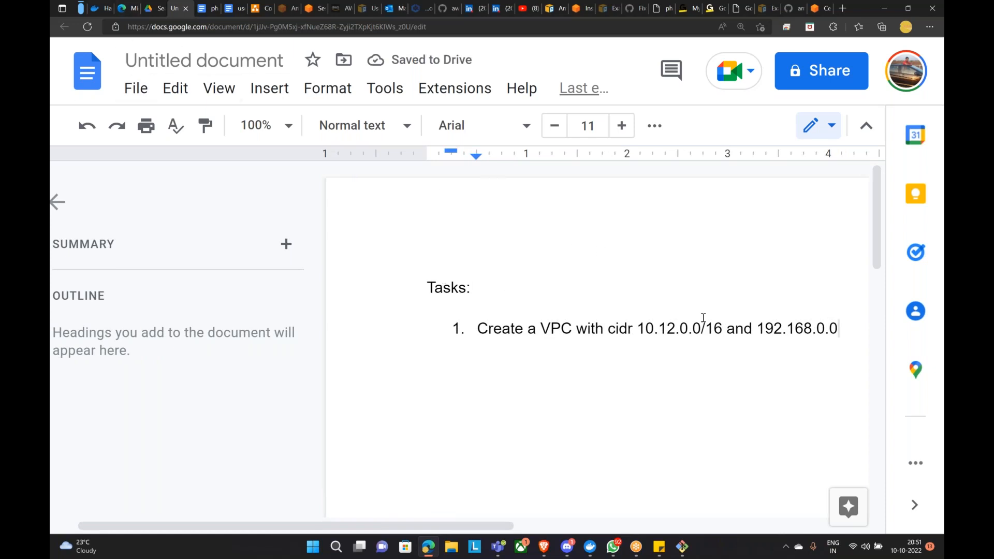
text(/17)
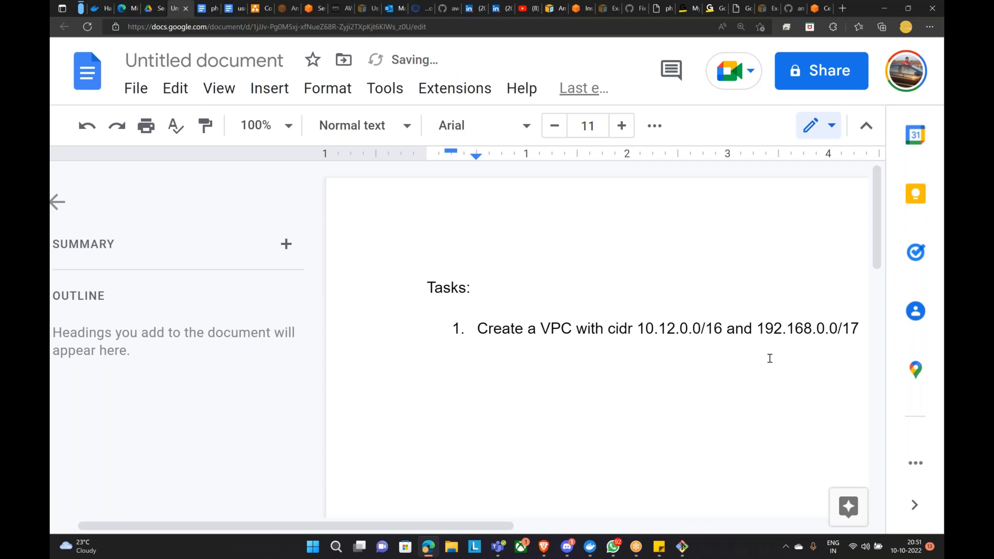
text( and )
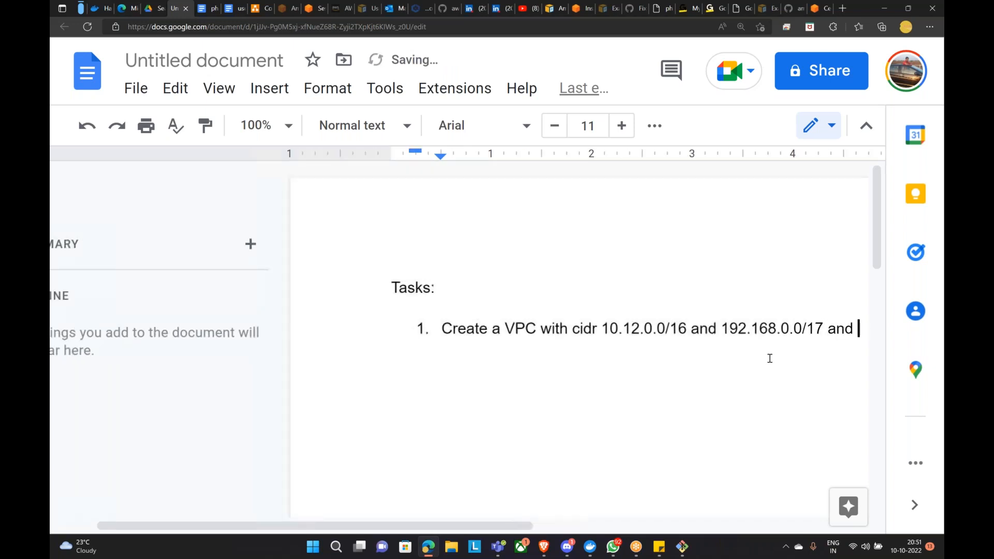
text(divide )
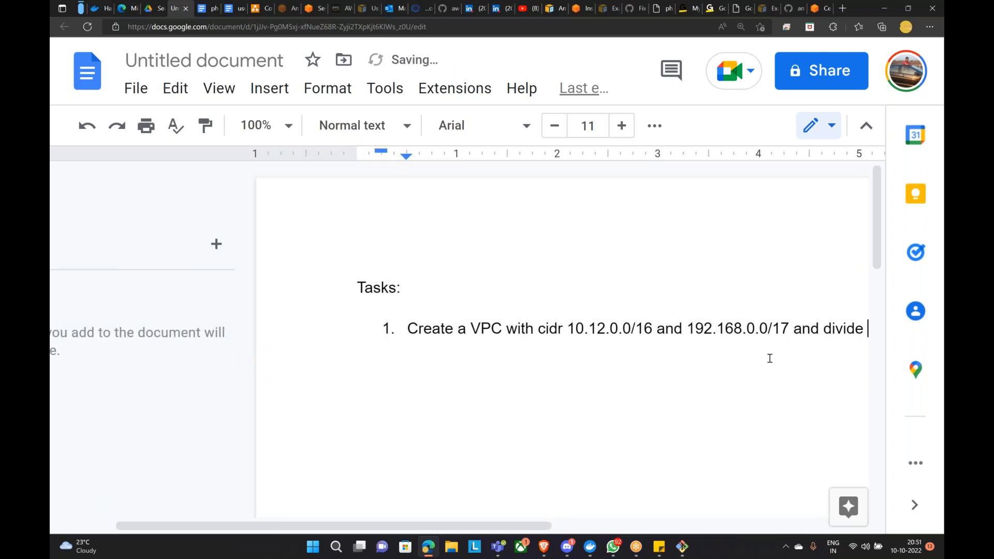
text(each vpc )
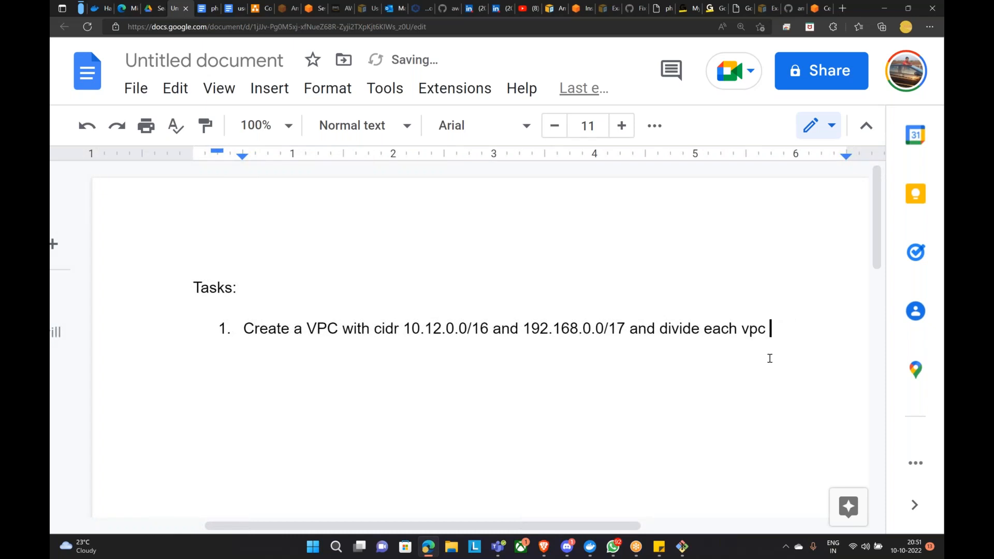
text(into 2 equa)
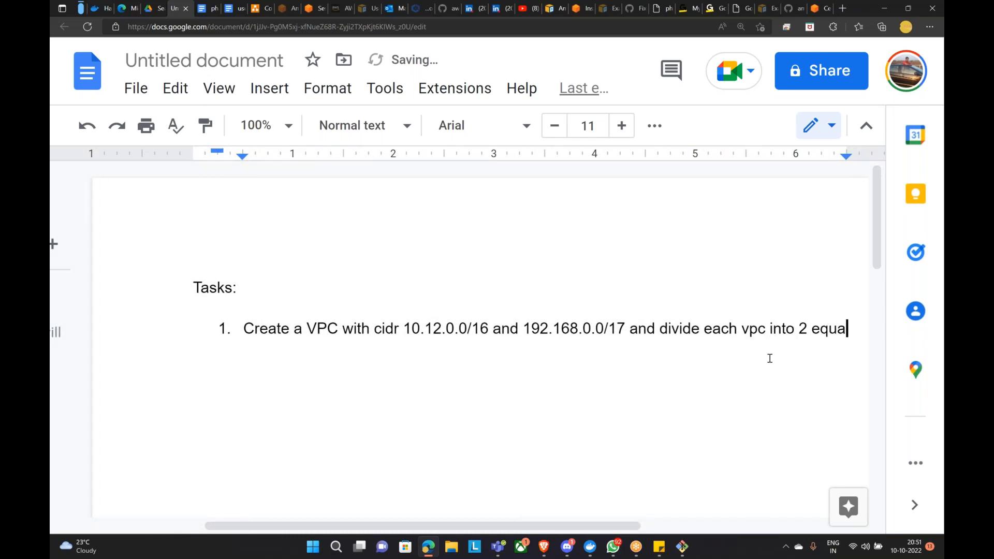
text(l subnets. )
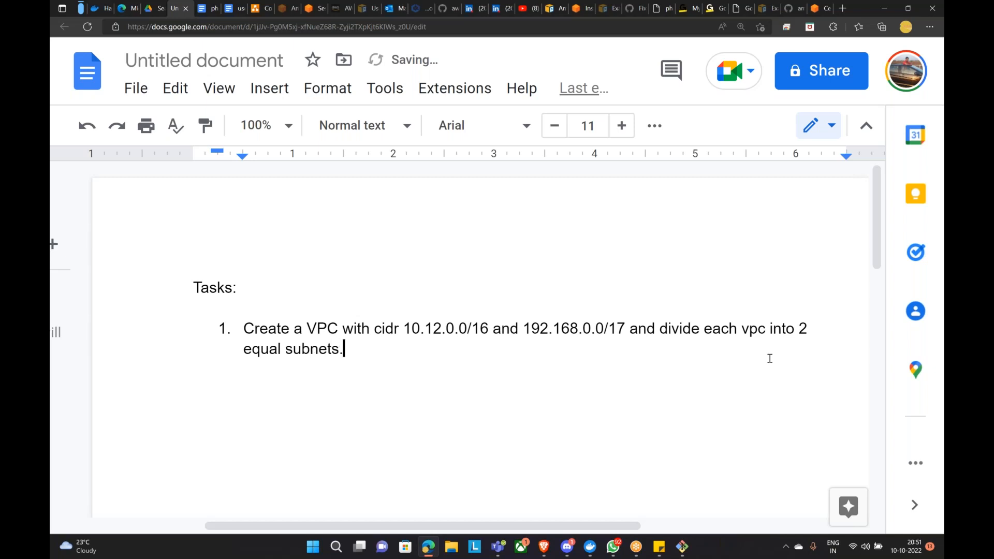
text(Make 1 publi)
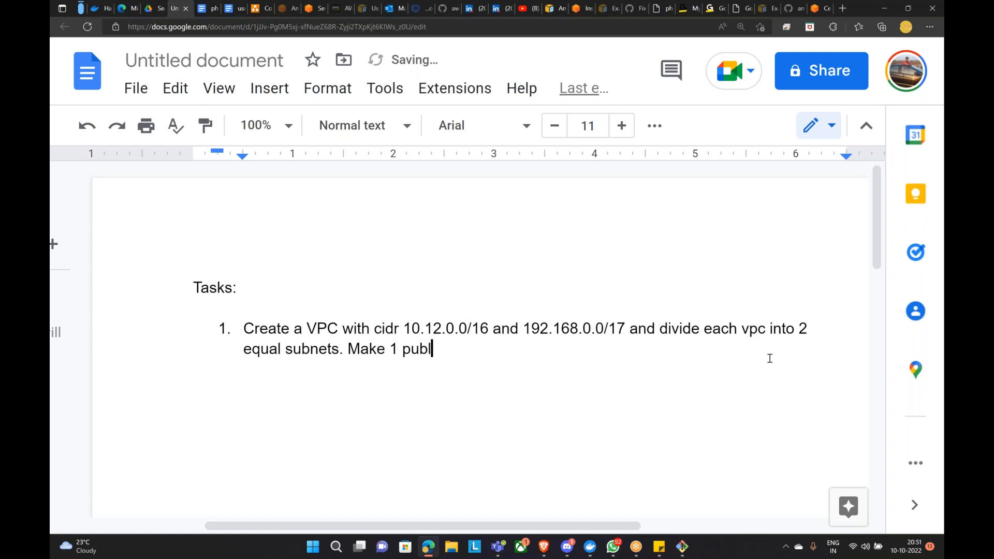
key(BackSpace)
text(lic)
key(BackSpace)
key(Left)
key(Left)
text(subnet)
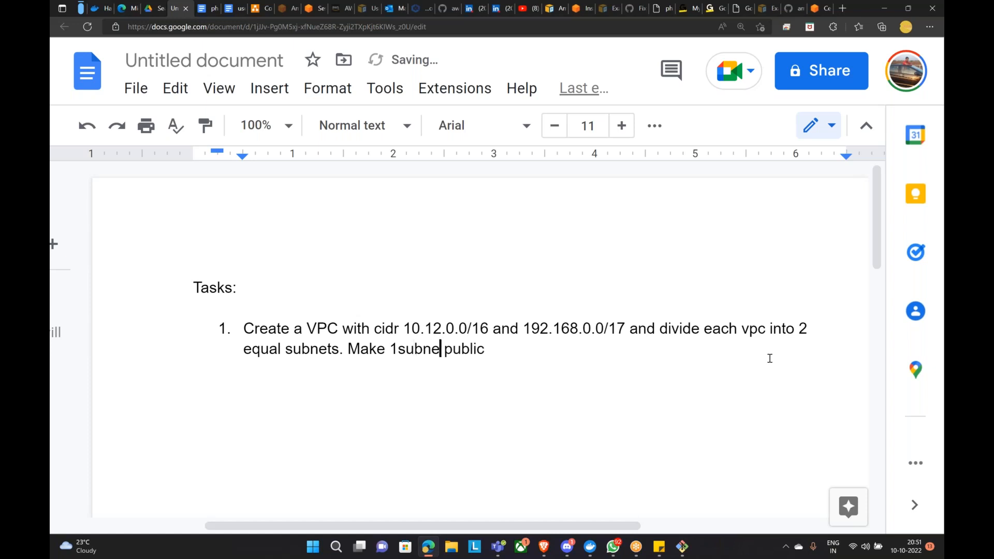
key(Right)
key(Right)
key(Right)
key(Right)
key(Right)
key(Right)
text(and 1 )
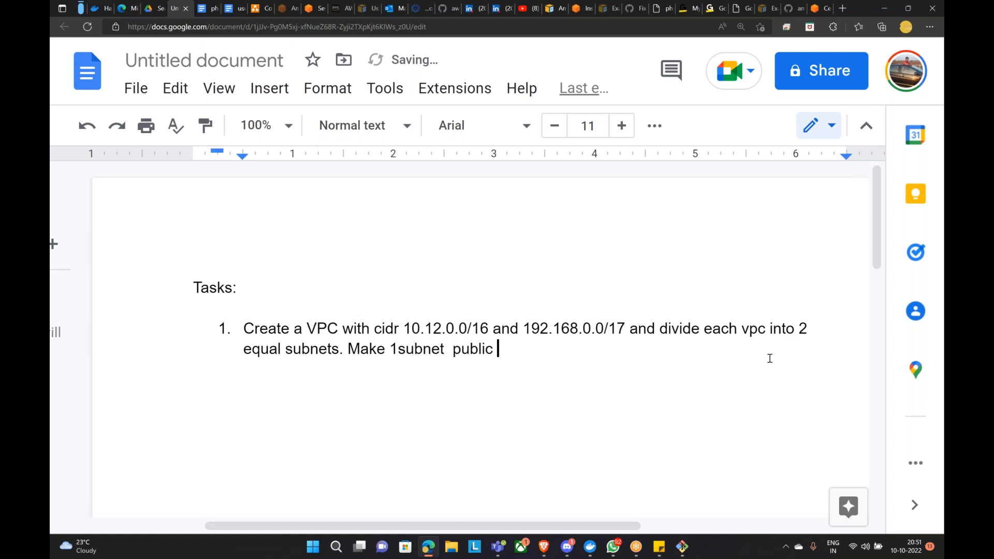
text(priva)
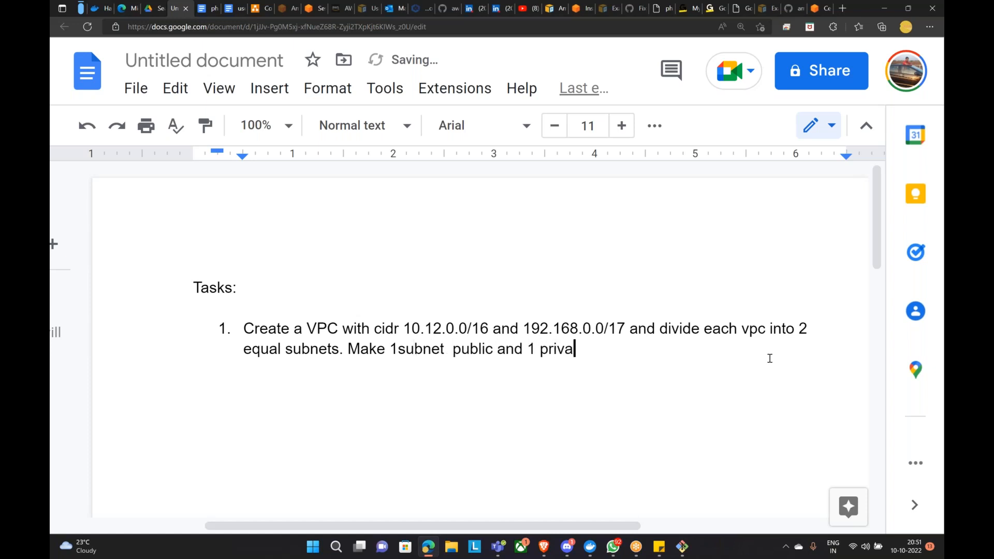
text(te subnet. Attach IF)
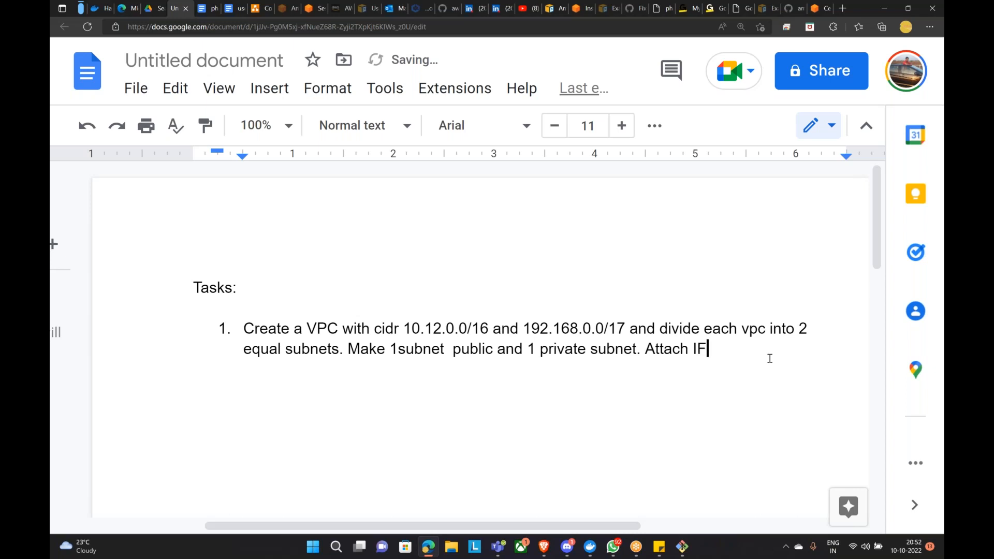
key(BackSpace)
text(GW accordingly.)
key(Return)
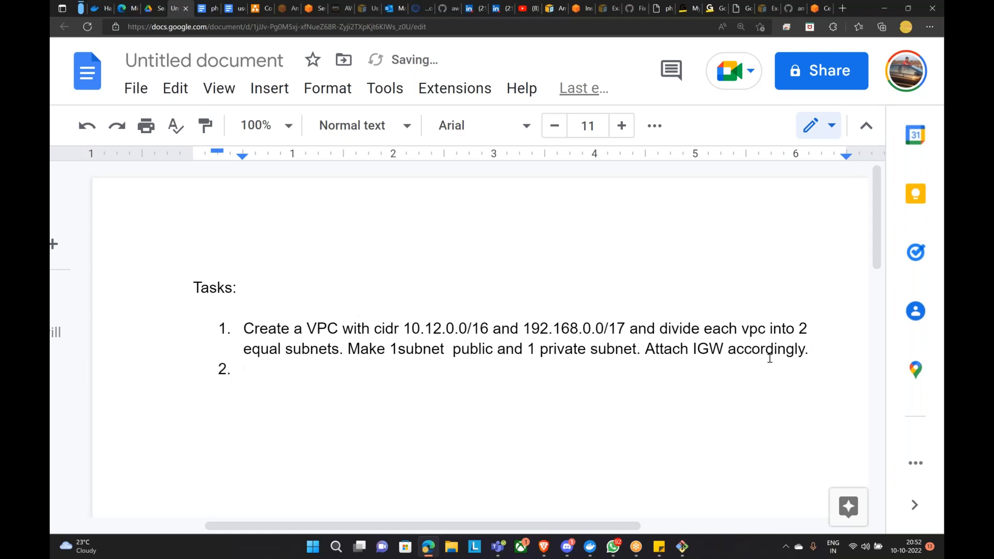
Step: Write item 2 as 'Create a peering connection between the two VPCs created in (1)'
text(Create a peering cvonne)
key(BackSpace)
key(BackSpace)
key(BackSpace)
key(BackSpace)
key(BackSpace)
text(onnection )
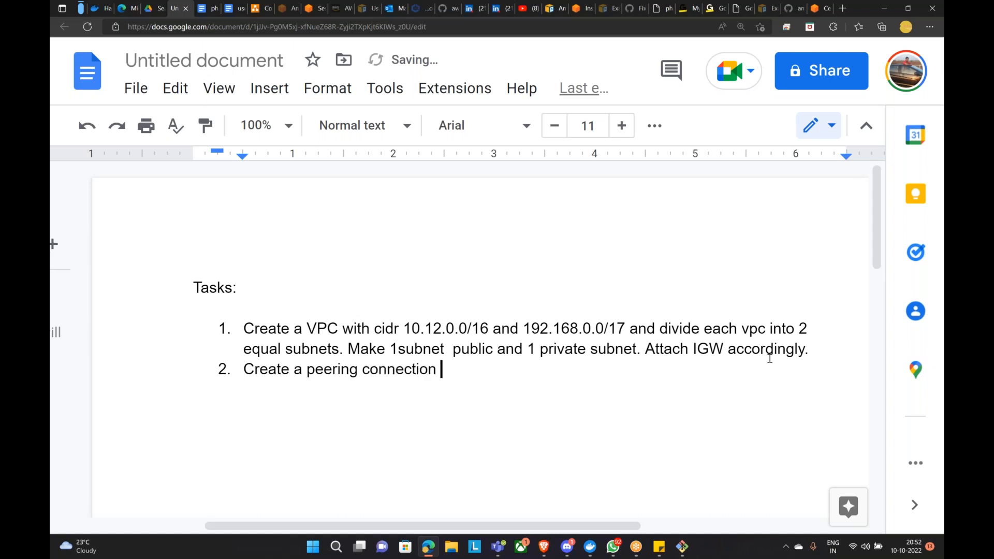
text(between y)
key(BackSpace)
text(the two )
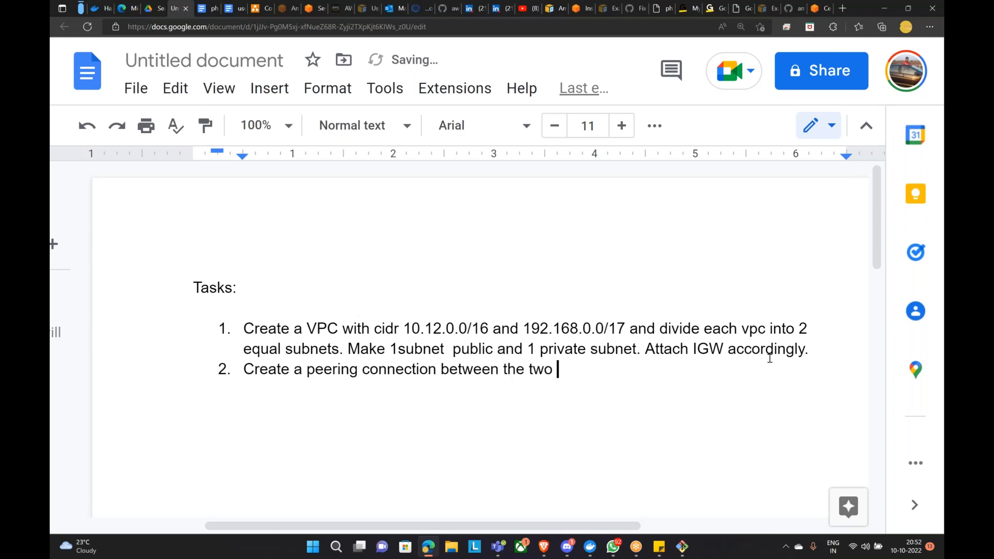
text(VPCs acreta)
key(BackSpace)
key(BackSpace)
key(BackSpace)
key(BackSpace)
key(BackSpace)
key(BackSpace)
text(creta)
key(BackSpace)
key(BackSpace)
text(ated in )
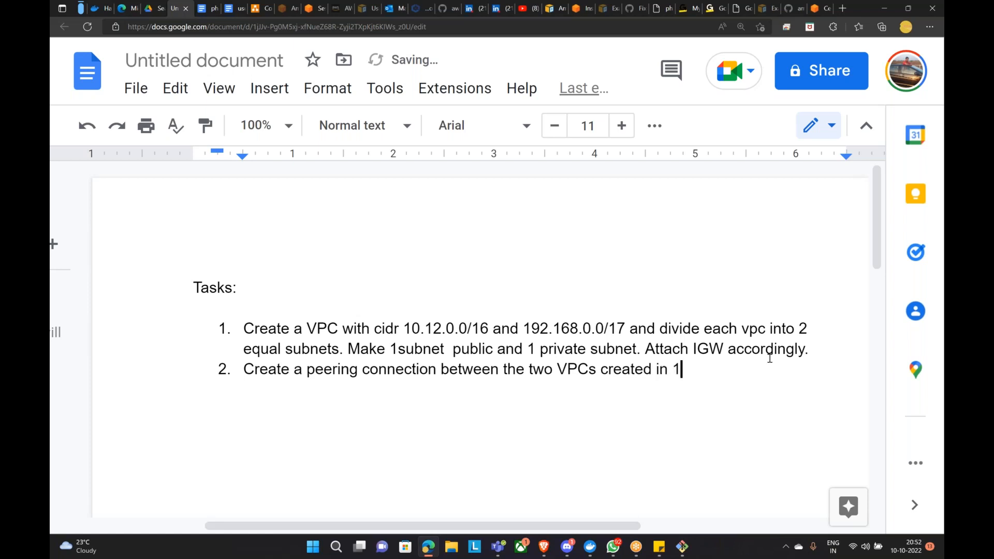
text(1.)
key(BackSpace)
text())
key(Left)
key(Left)
text(()
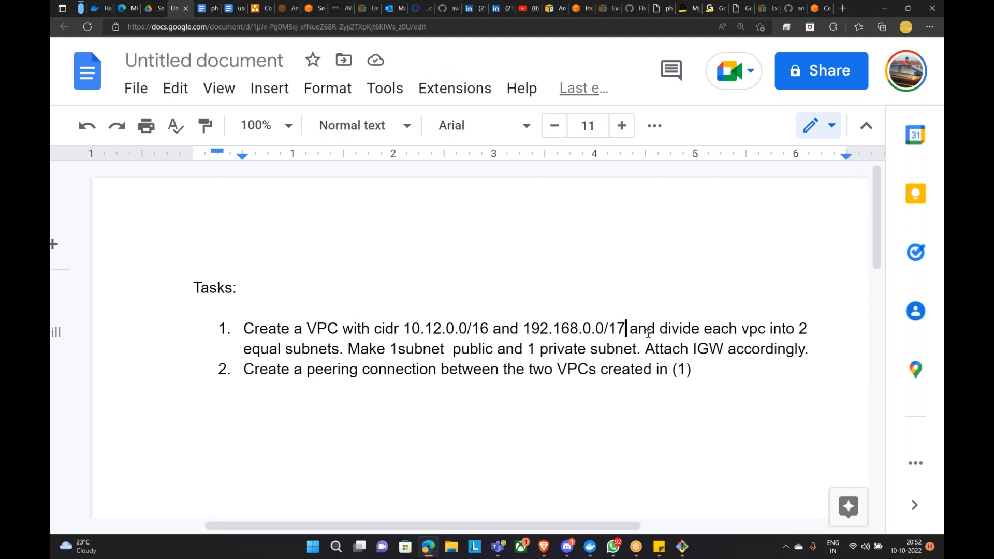
Step: Tag the task 1 ranges with 'Mumbai Region' and '(Ohio)' after 10.12.0.0/16
text((Mumbai))
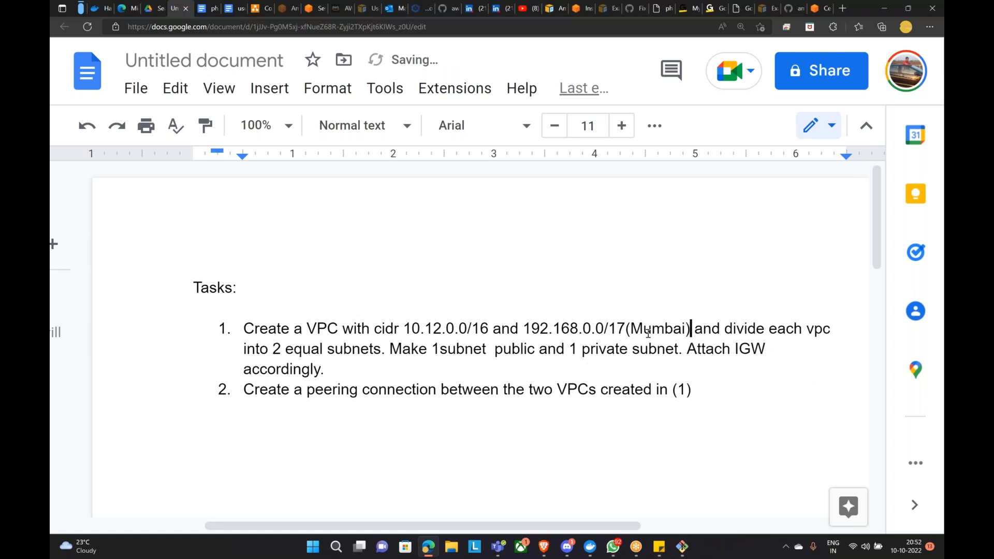
text( Region)
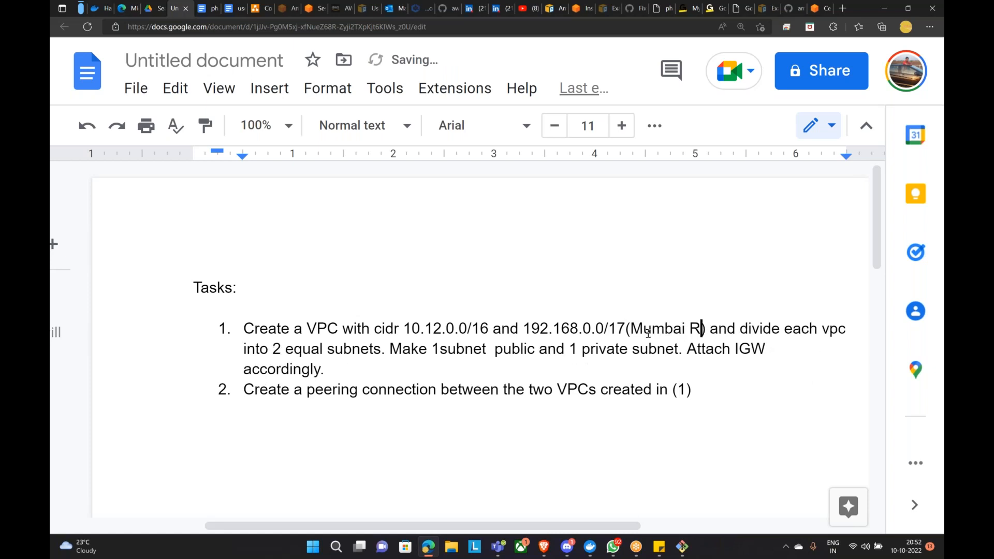
key(Left)
key(Left)
key(Left)
key(Left)
key(Left)
key(Left)
key(Left)
key(Left)
key(Left)
key(Left)
key(Left)
key(Left)
key(Left)
key(Left)
key(Left)
key(Left)
key(Left)
key(Left)
key(Left)
key(Left)
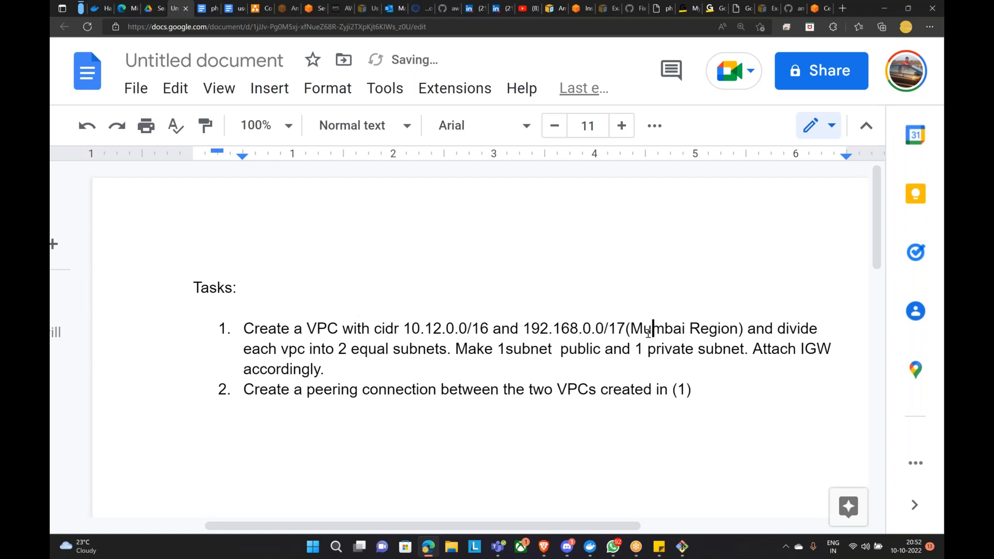
key(Left)
key(BackSpace)
text((Ohio))
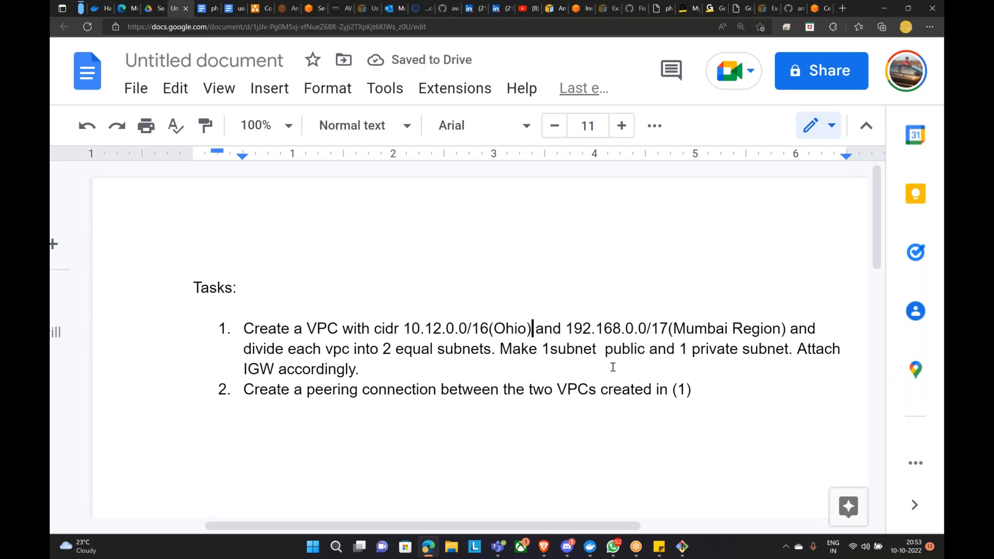
click(798, 382)
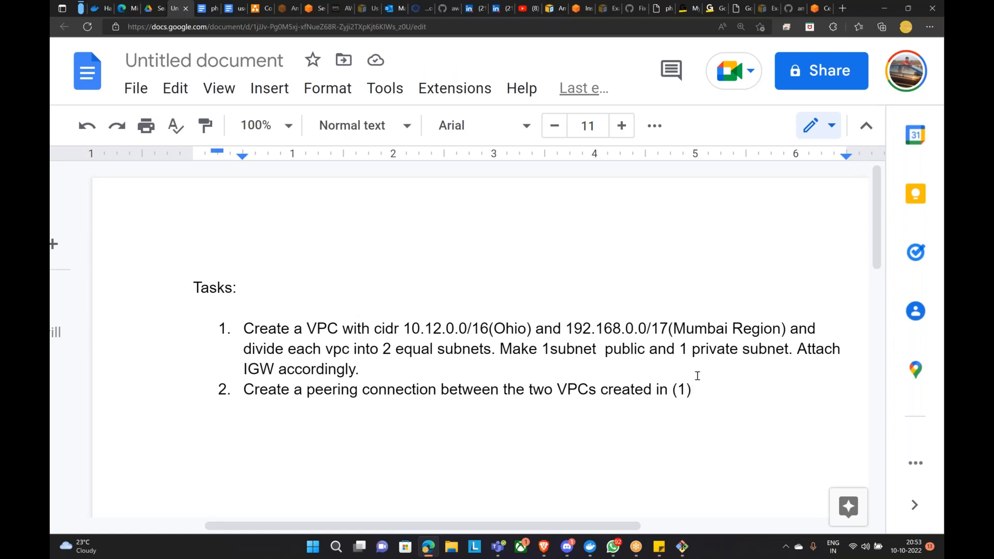
Step: Extend task 2 with 'and test the connection by creating ec2 instances'
text(and st)
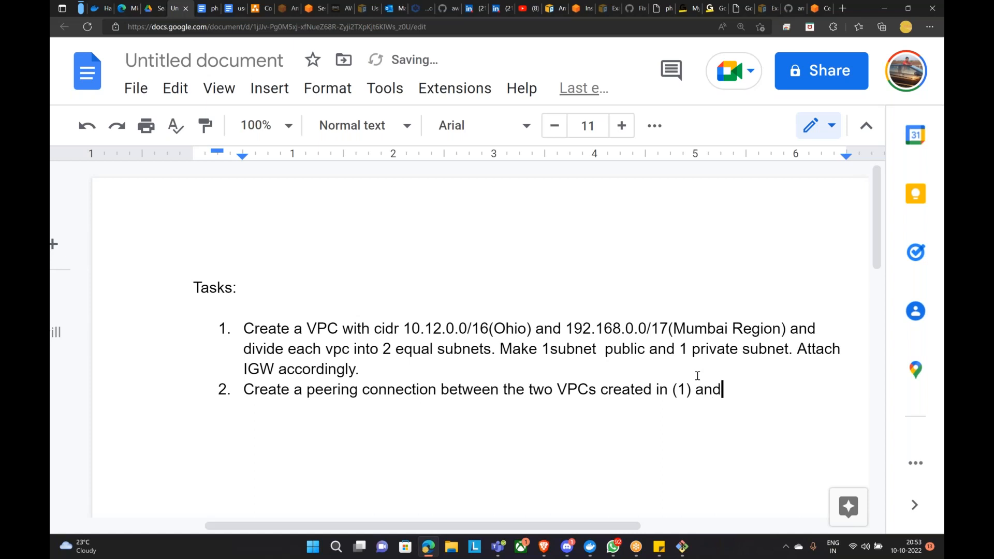
key(BackSpace)
key(BackSpace)
text(test the )
text(connectio)
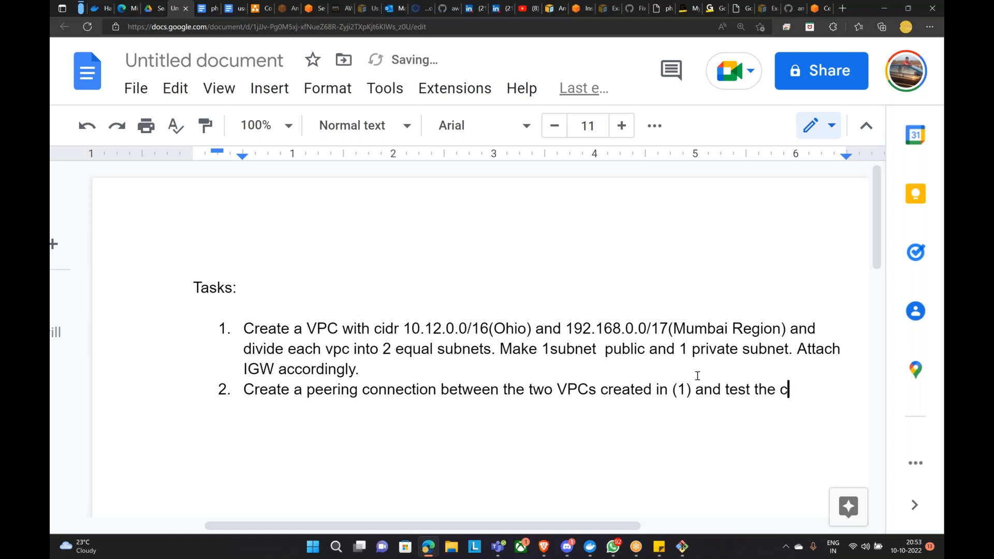
text(n by cvre)
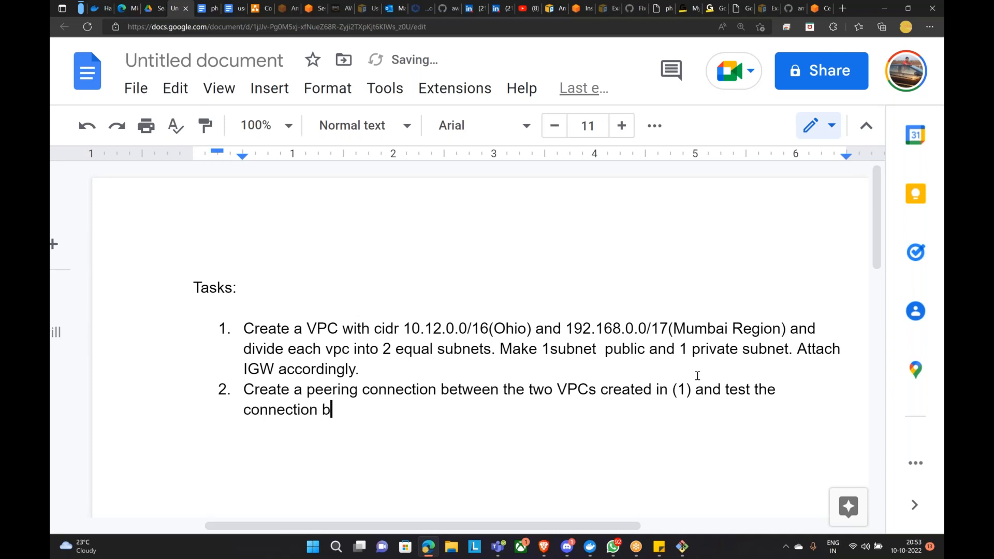
key(BackSpace)
key(BackSpace)
key(BackSpace)
text(reating ec2 instances)
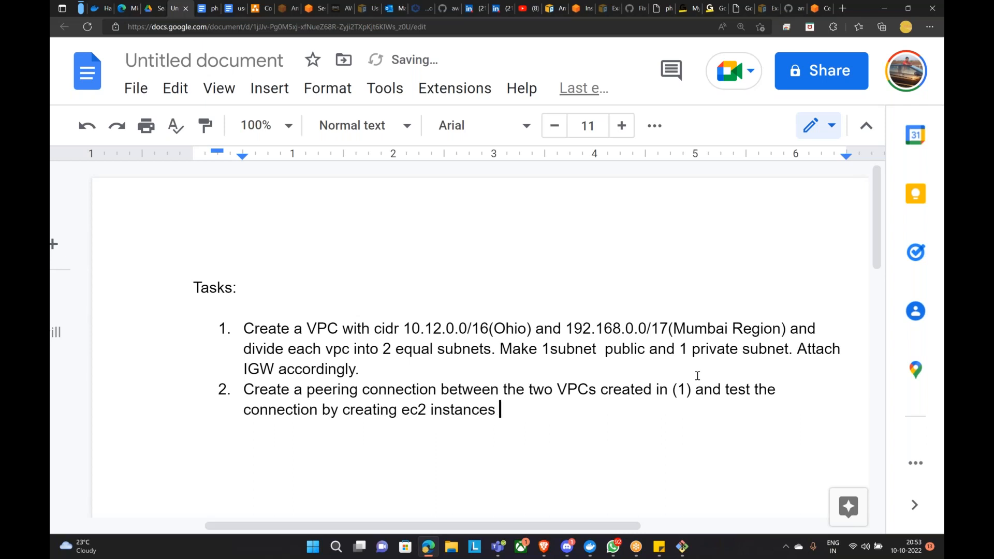
click(921, 461)
click(907, 459)
Step: End task 2 with 'in each vpcs and login from 1 vpc to another via SSH.' and start item 3
text(in each)
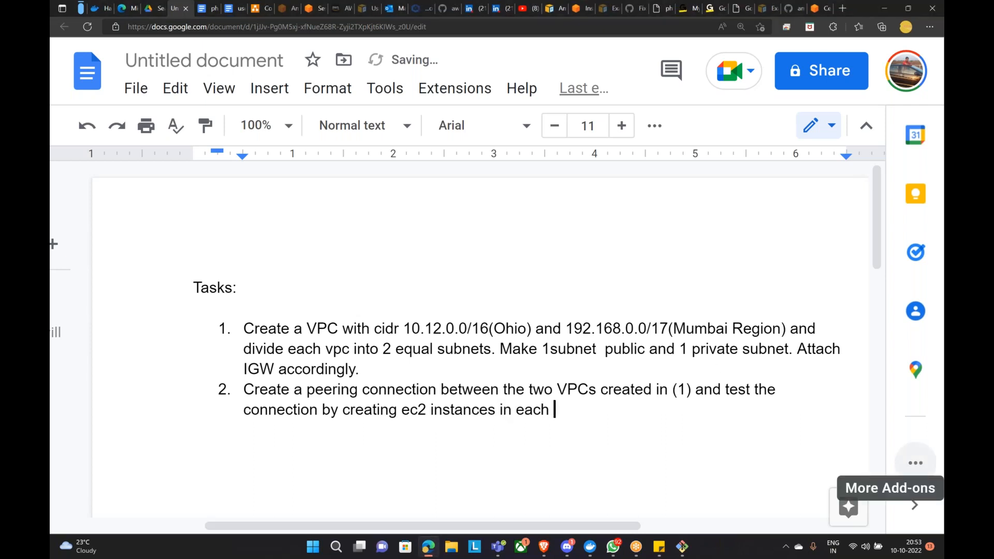
text( vpcs and login)
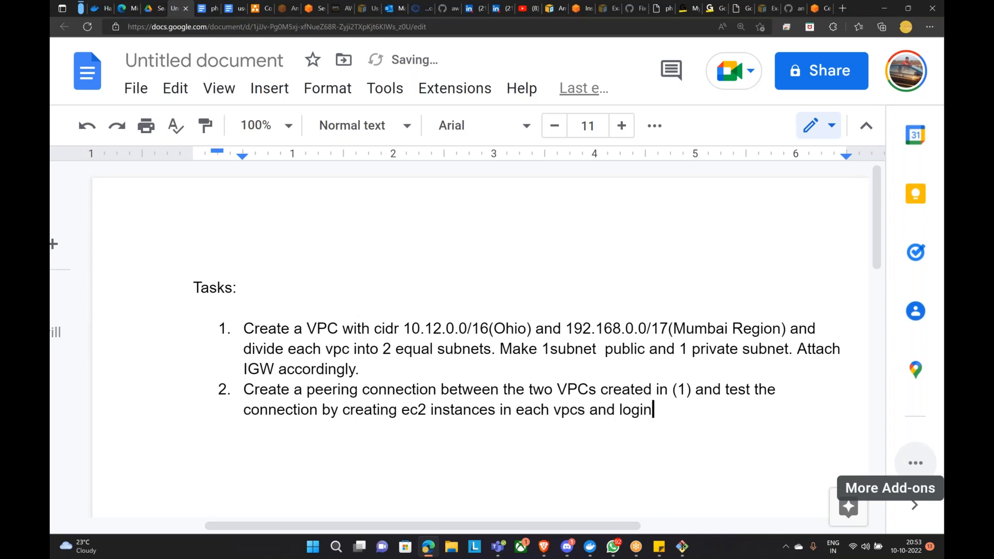
text( from 1 vpc to anopthe)
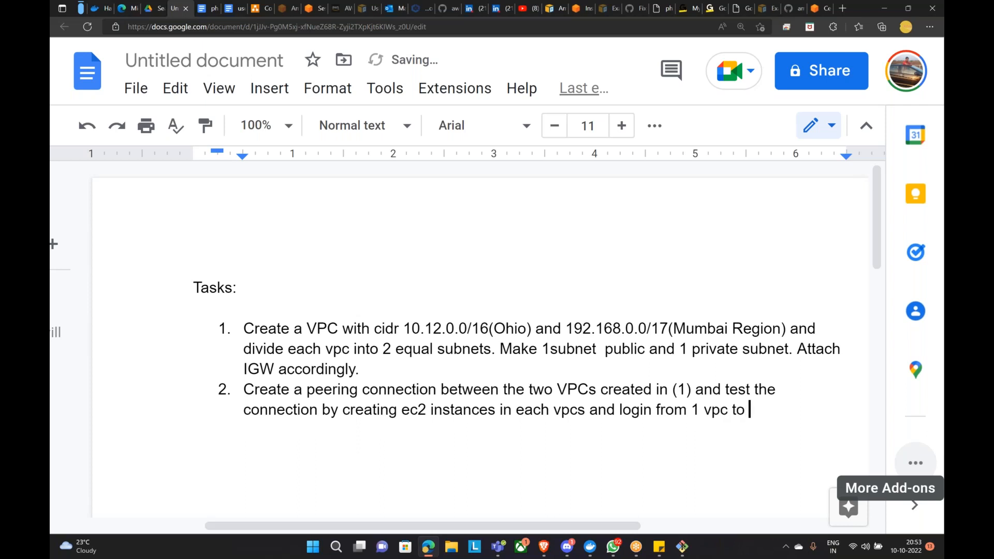
key(BackSpace)
key(BackSpace)
key(BackSpace)
key(BackSpace)
text(ther vis)
key(BackSpace)
key(BackSpace)
text(a A)
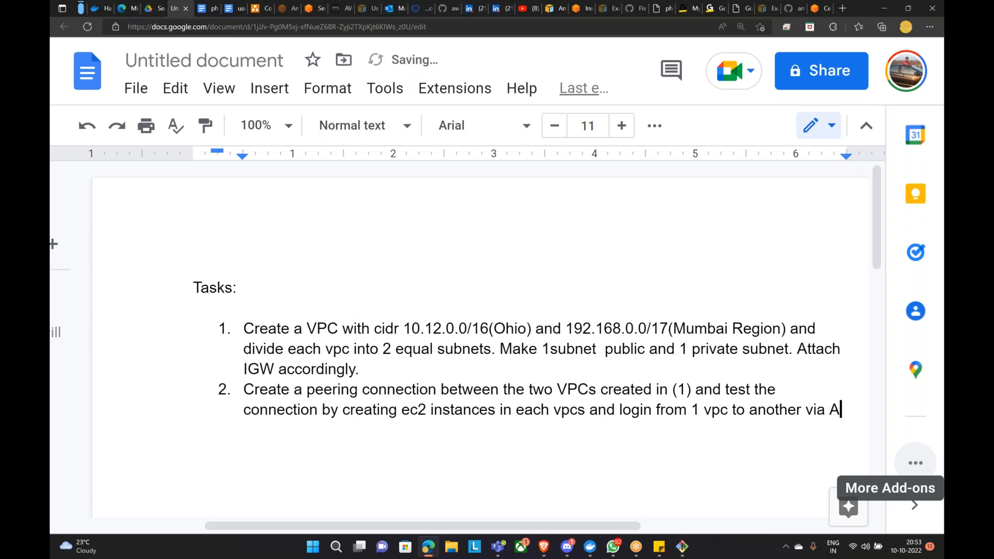
key(BackSpace)
text(SSH.)
key(Return)
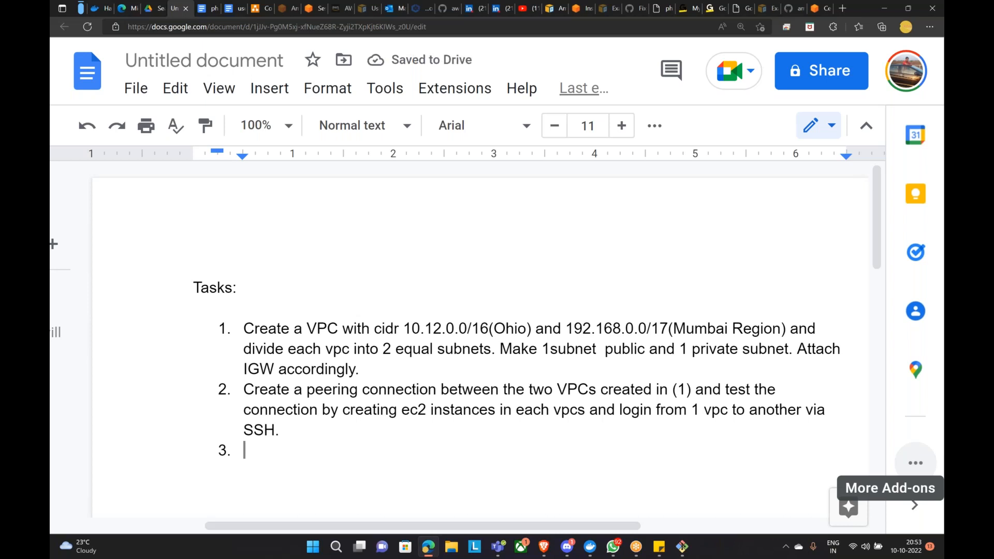
Step: Write item 3 as 'You need also explore PuTTY', then bring up the MINGW64 terminal
text(You)
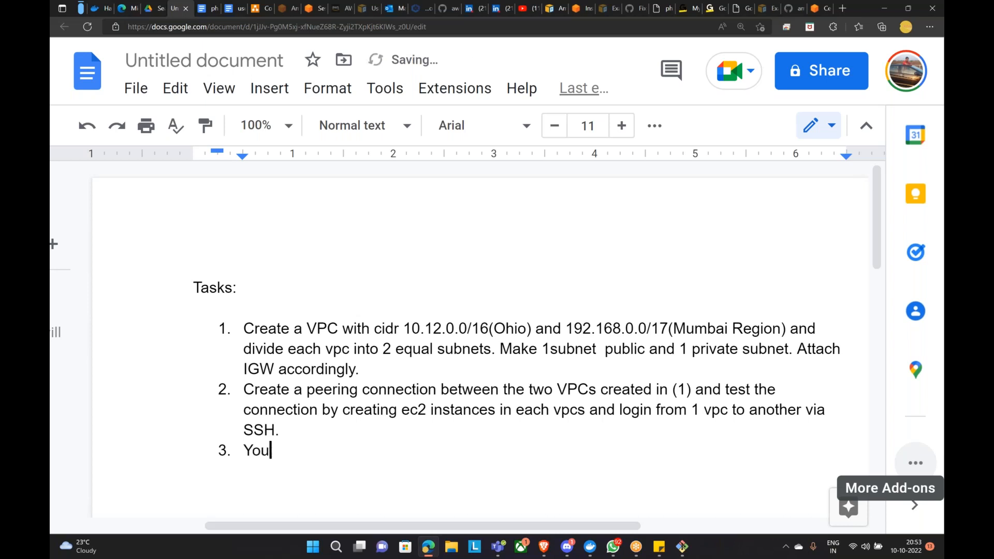
text( need also ec)
text(p)
key(BackSpace)
key(BackSpace)
text(xplore )
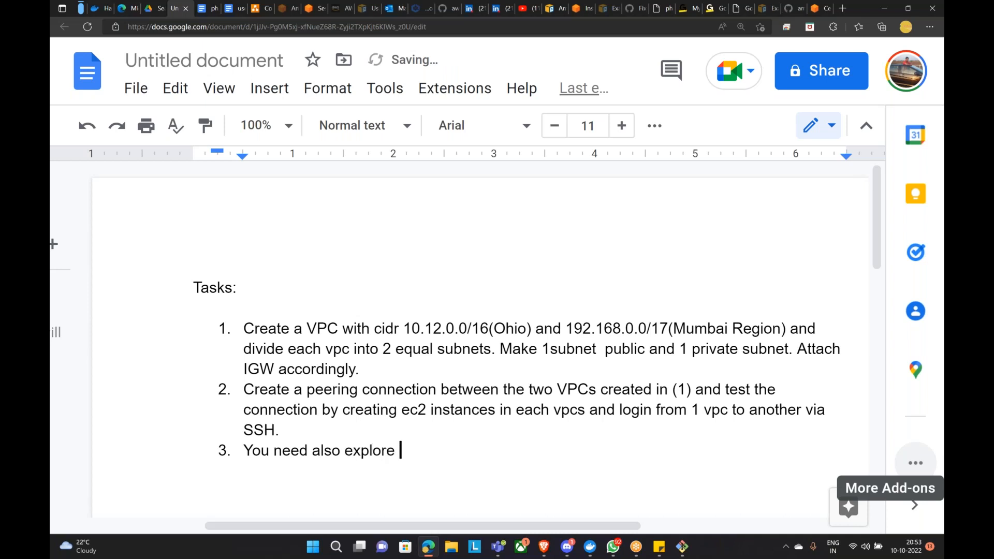
text(PuTTY)
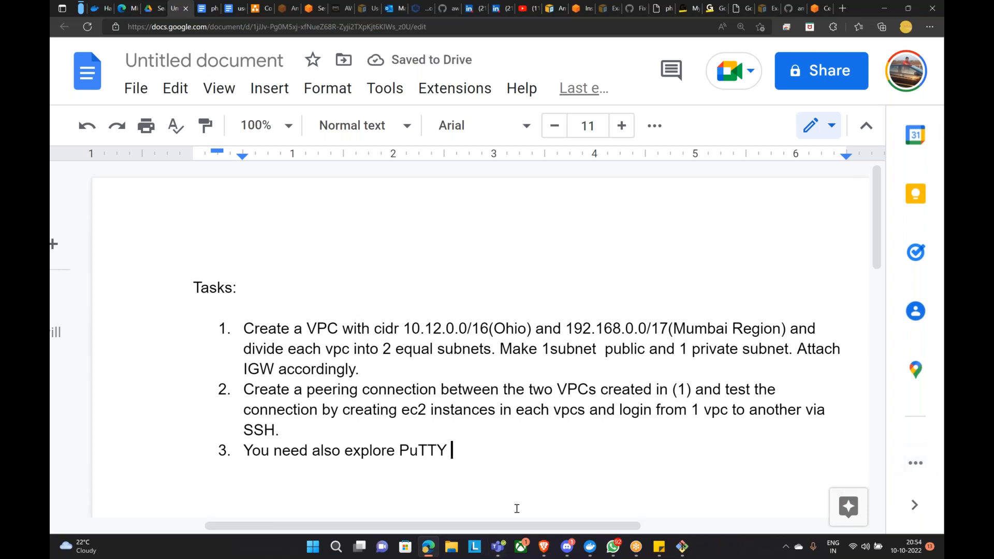
click(681, 546)
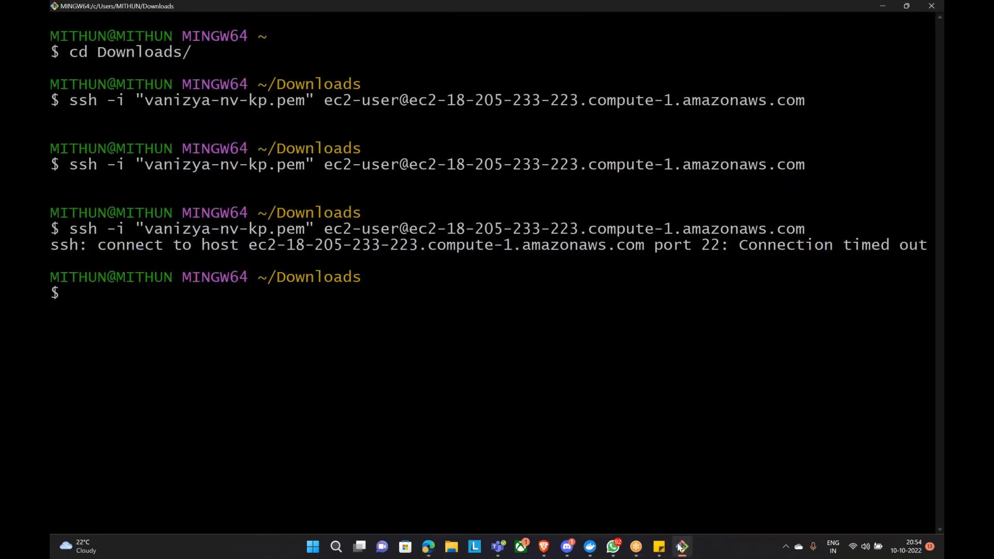
click(681, 546)
click(335, 547)
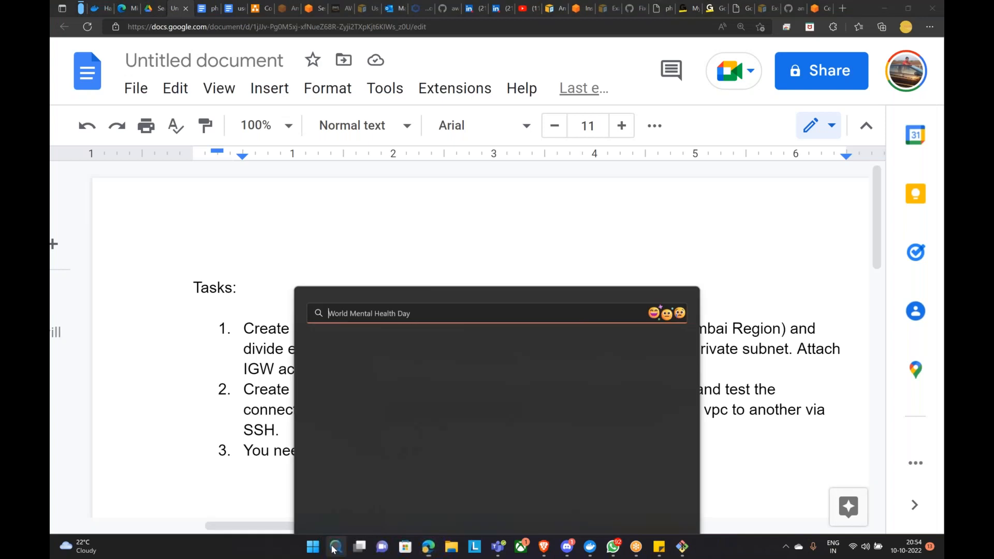
text(pyu)
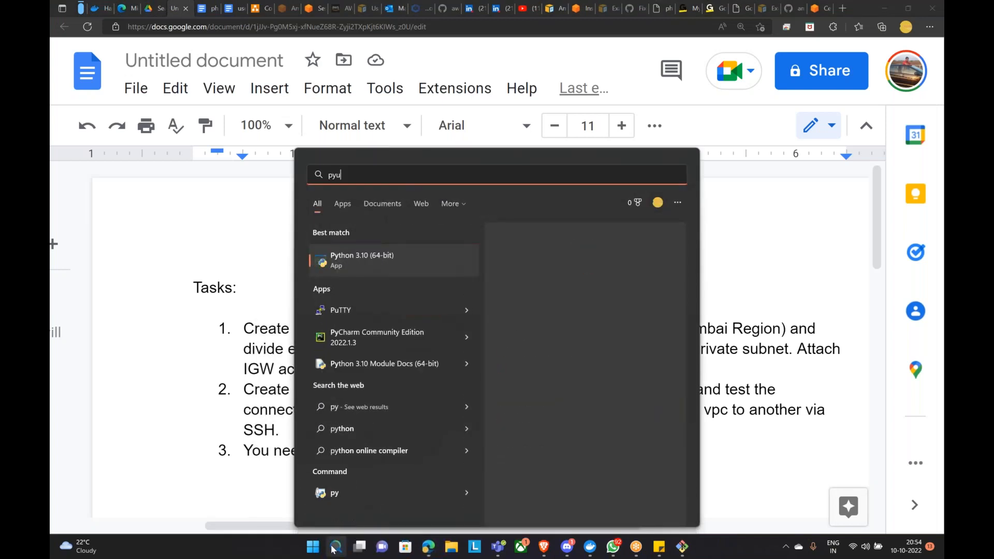
key(BackSpace)
key(BackSpace)
text(tty)
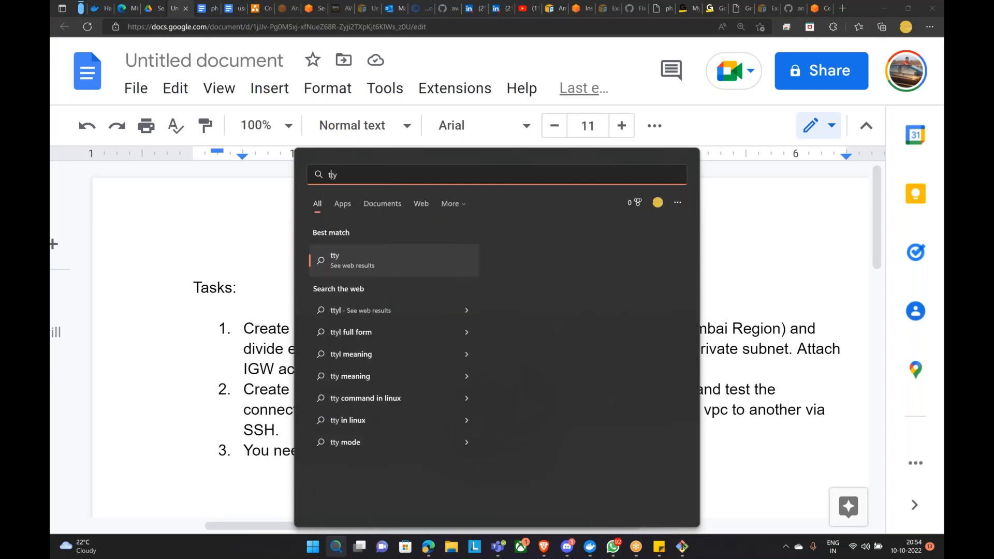
key(Home)
text(pu)
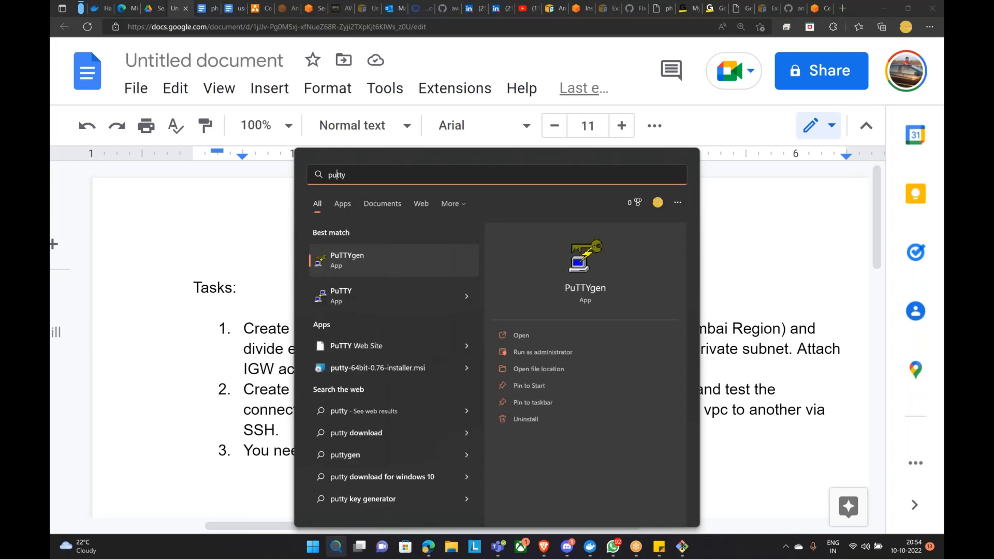
click(345, 299)
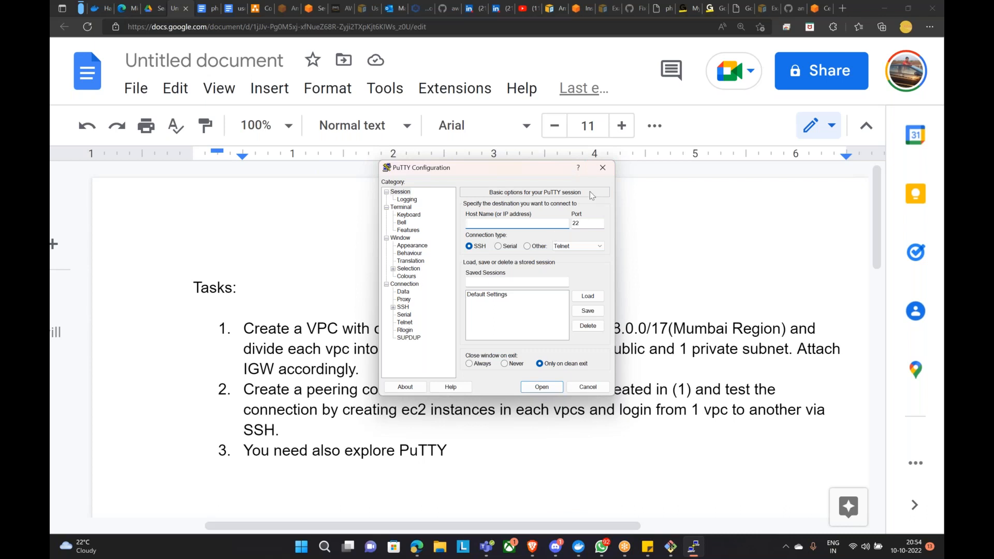
click(603, 168)
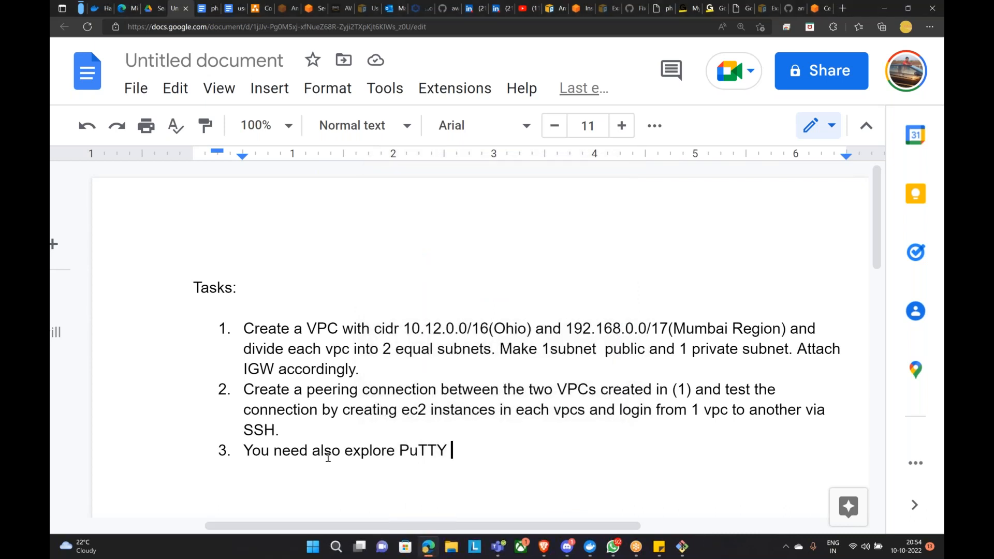
Step: Finish task 3 with 'on how to connect to ec2 instances.'
text(on how t)
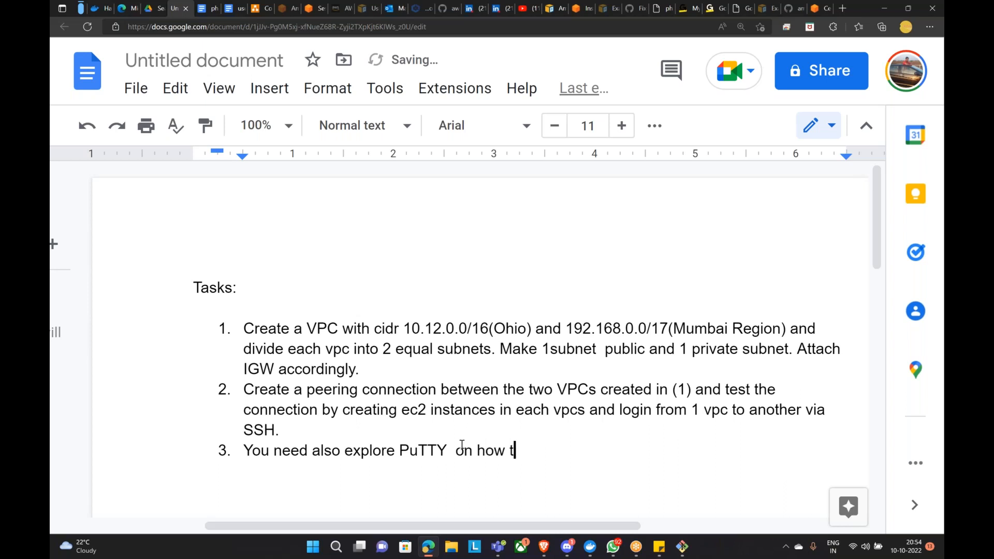
text(o connect to)
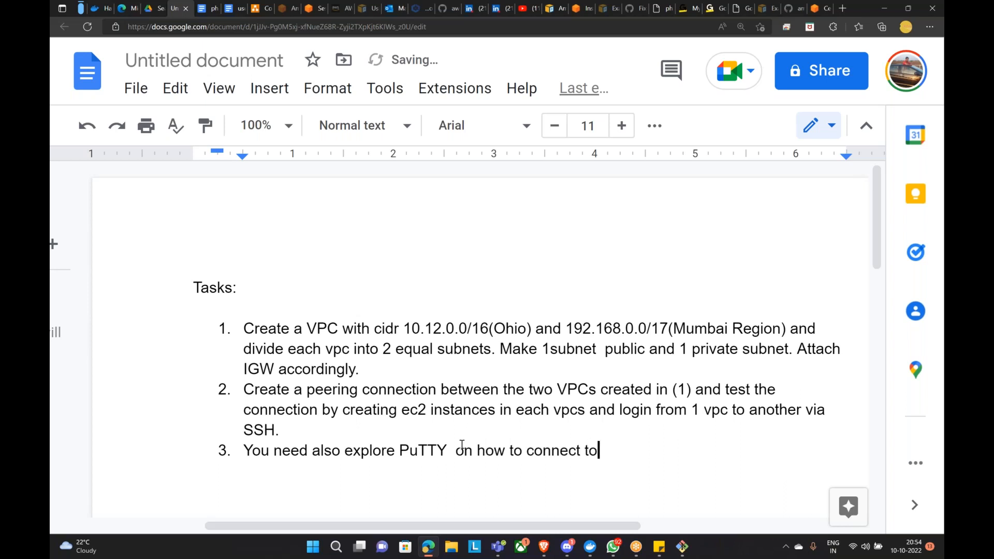
text( ec2 instan)
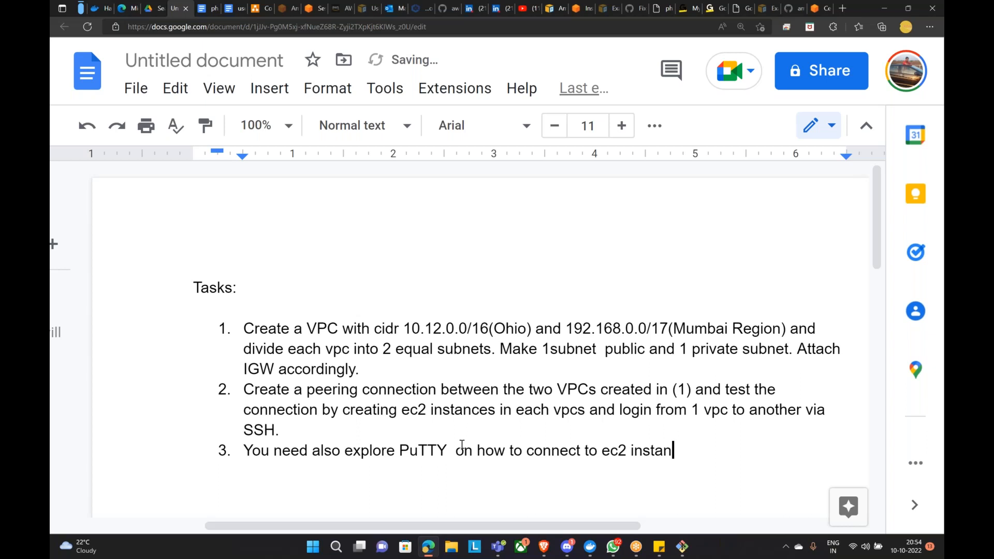
text(ces.)
key(Return)
Step: Add task 4: 'Create IAM users such a way that each user is having appropriate access.'
text(Cre)
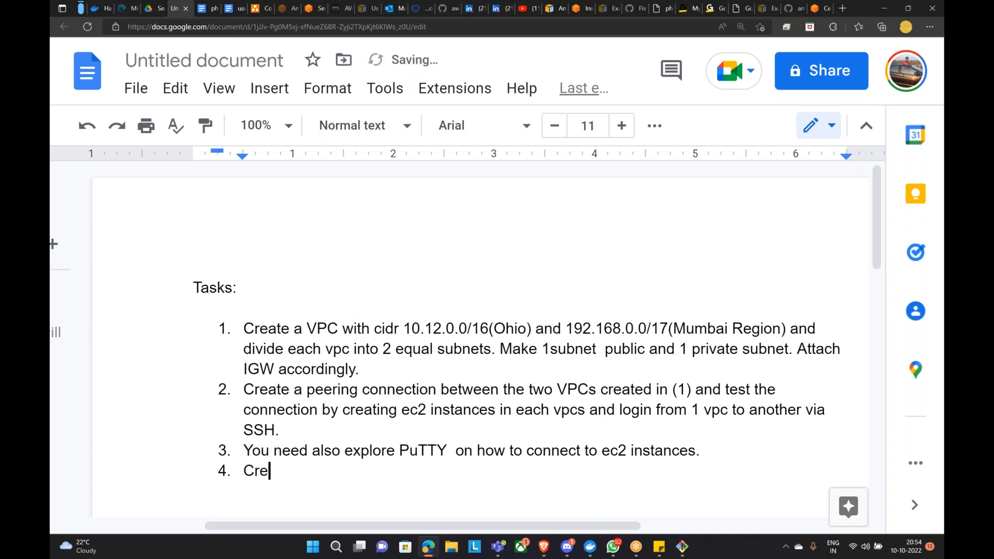
text(ate IAM users )
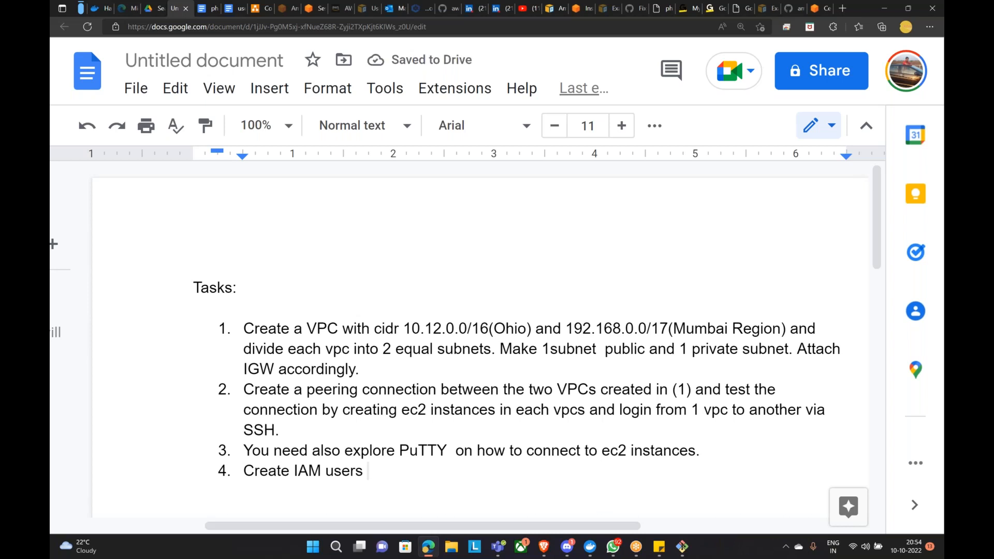
text(such a way that each user us)
key(BackSpace)
key(BackSpace)
key(BackSpace)
text(is having sppro)
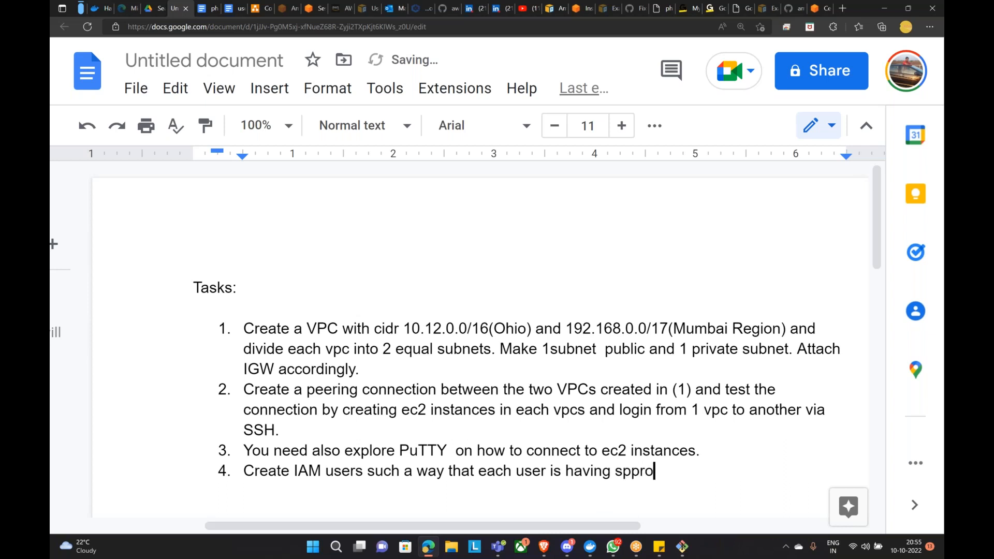
key(BackSpace)
key(BackSpace)
key(BackSpace)
key(BackSpace)
key(BackSpace)
text(appropriate access)
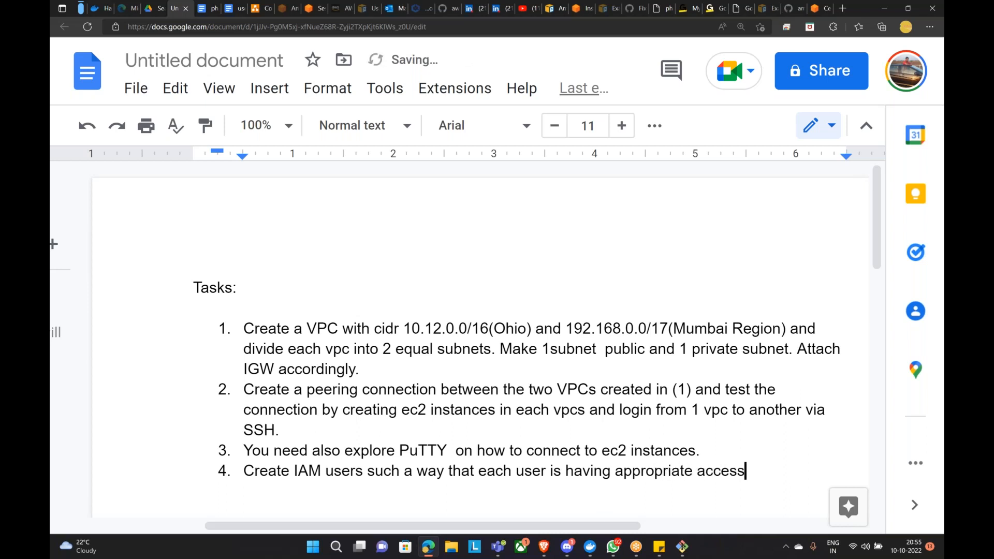
text(.)
key(Num_Lock)
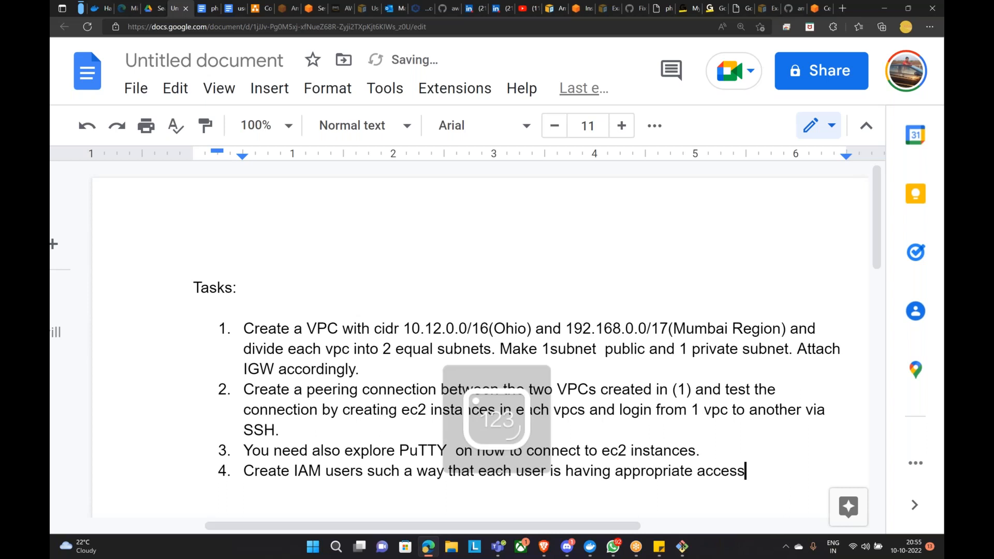
key(Return)
key(BackSpace)
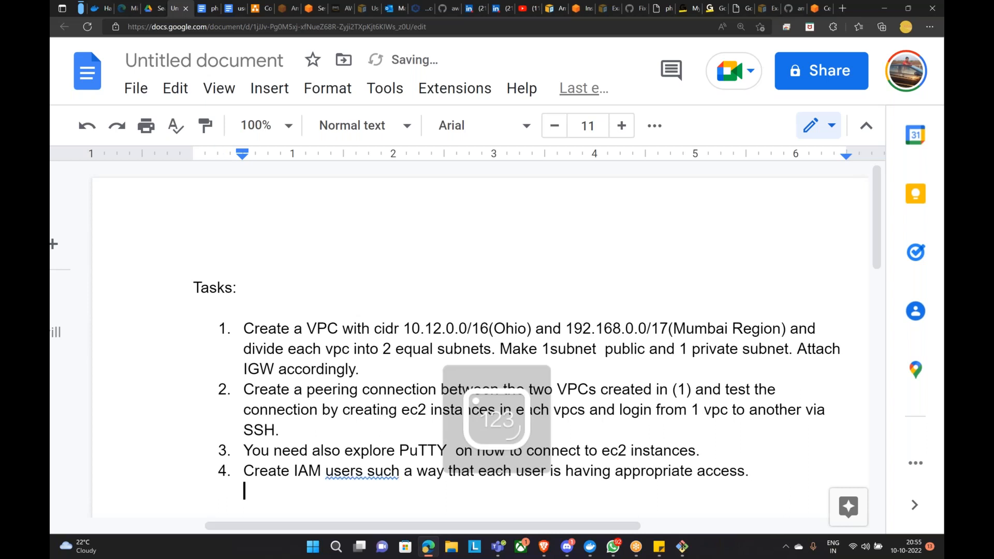
Step: Add task 4 sub-items for a network admin user and an AWS admin user
text(2)
key(BackSpace)
text(a. )
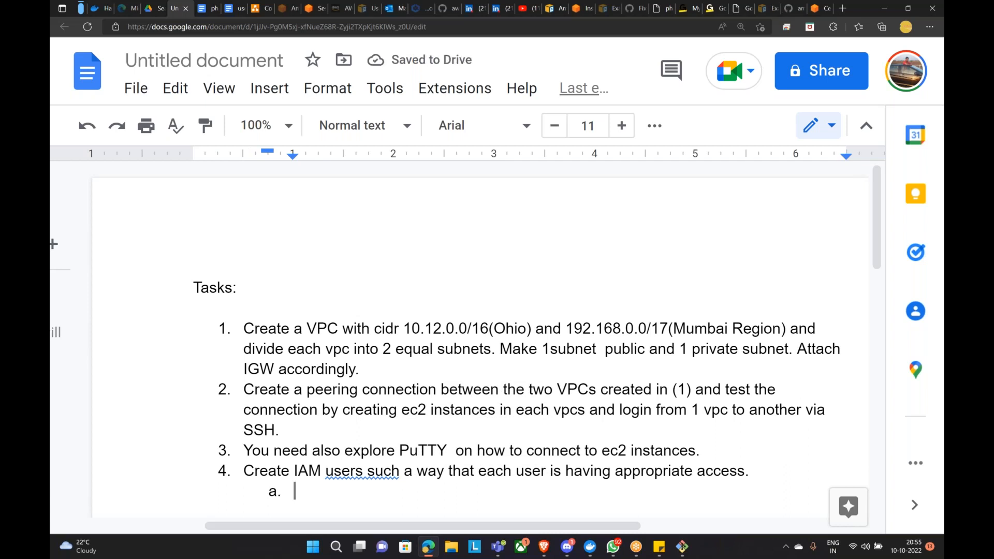
text(Bob is network admin)
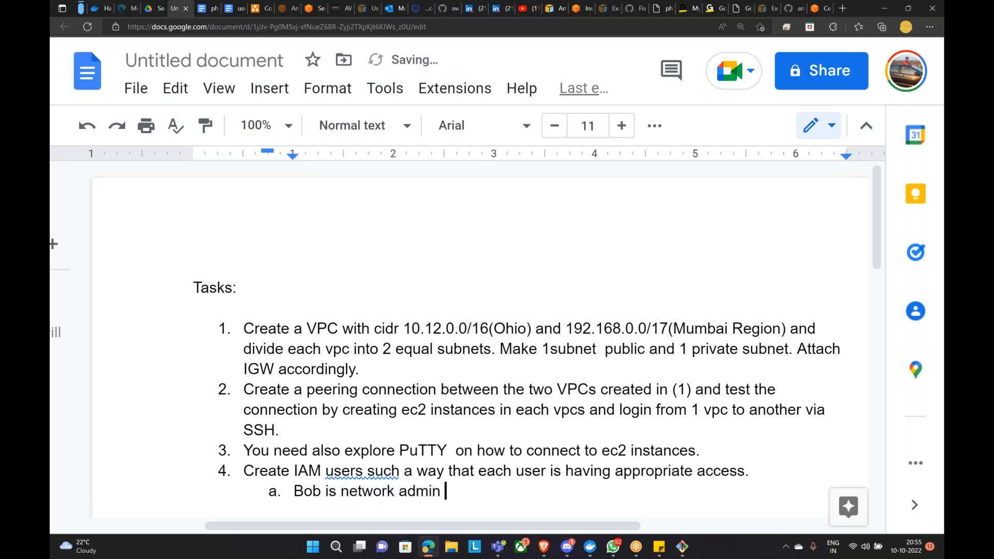
key(Return)
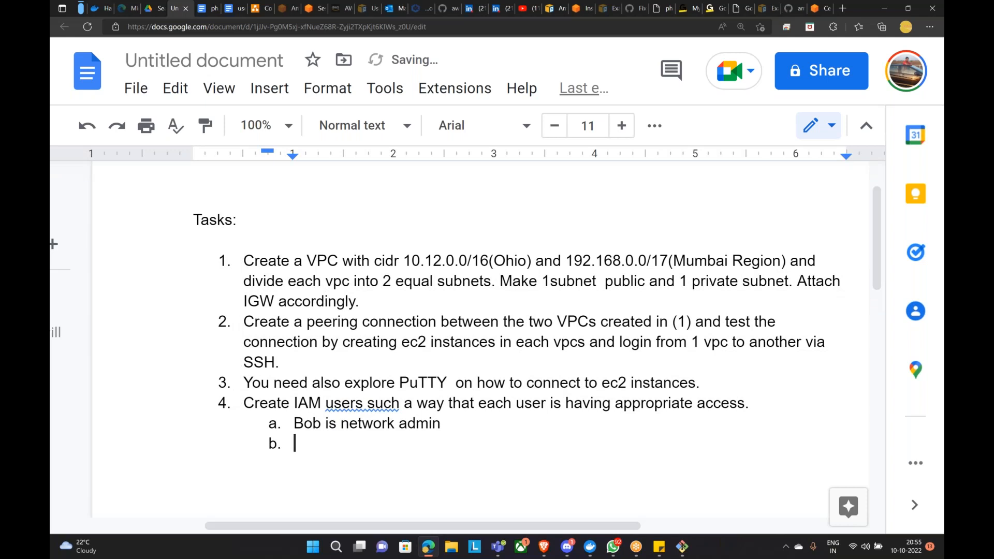
text(H)
key(BackSpace)
text(John )
text(uis)
key(BackSpace)
key(BackSpace)
key(BackSpace)
text(is AWS admin)
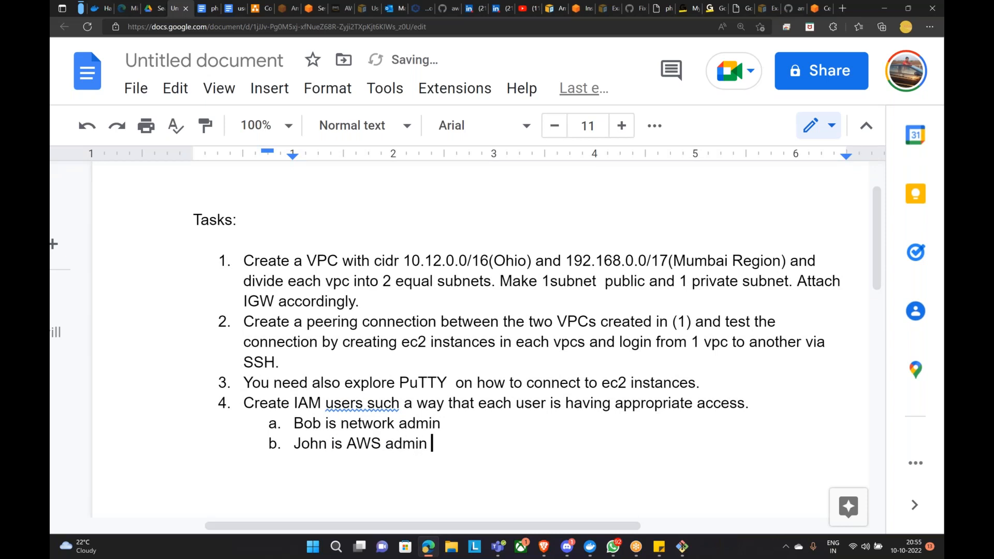
Step: Add a Developer user sub-item, then return to the margin and begin line '5. Creat'
key(Return)
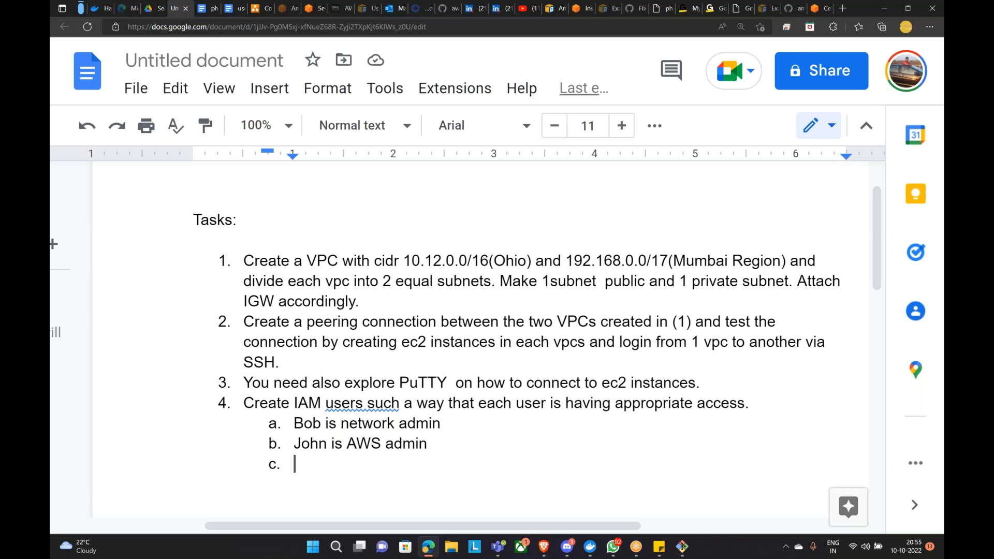
text(Merly)
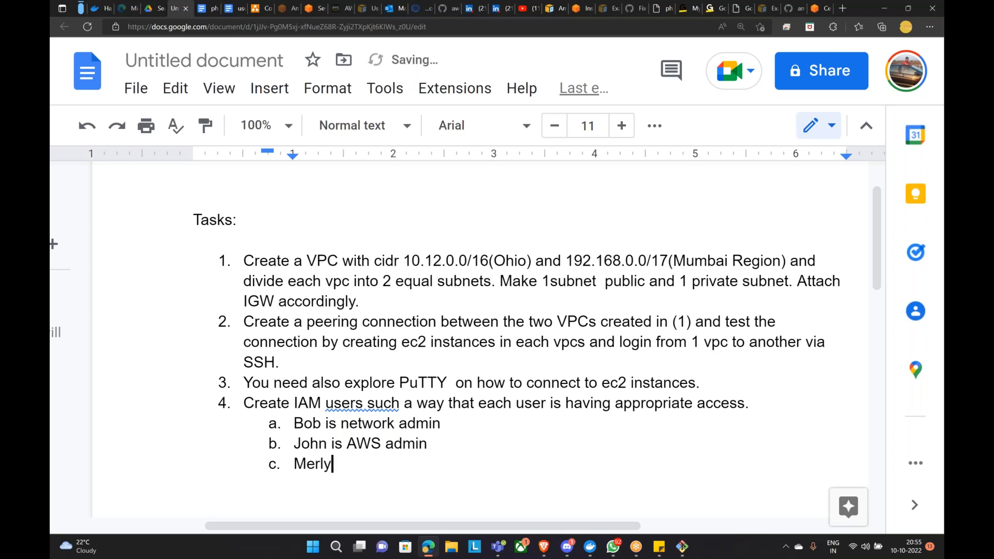
text( is a)
key(BackSpace)
text(Developer)
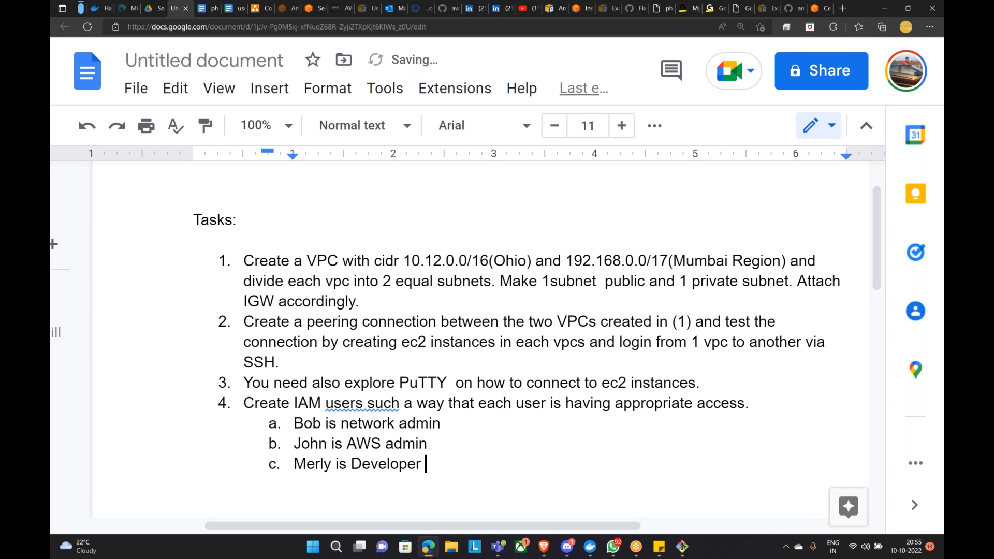
key(Return)
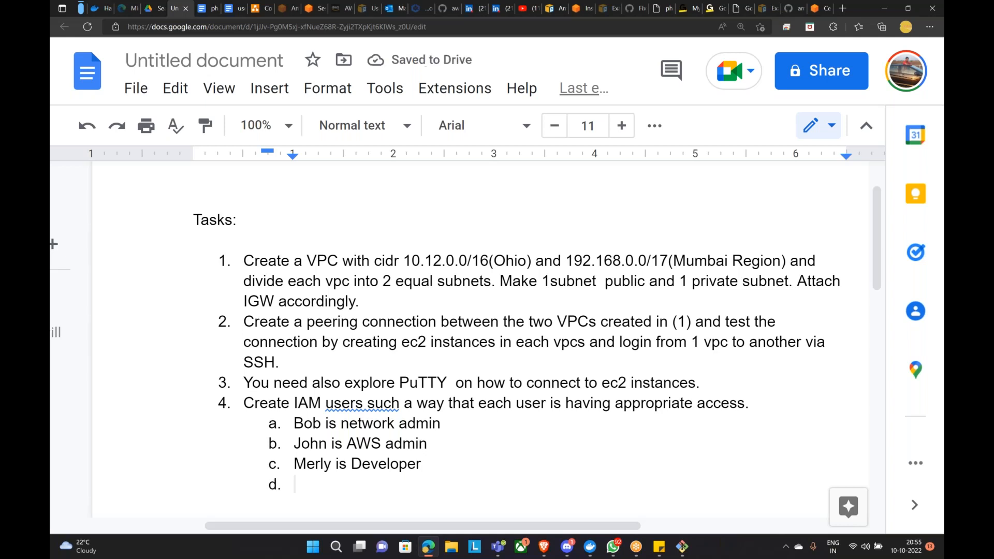
key(BackSpace)
key(BackSpace)
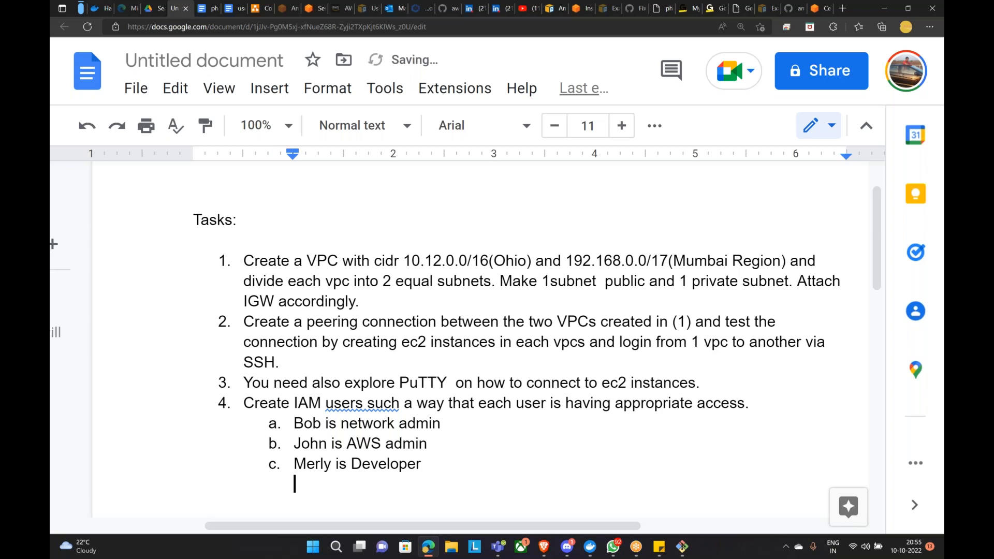
text(5. CReated)
key(BackSpace)
key(BackSpace)
key(BackSpace)
key(BackSpace)
key(BackSpace)
key(BackSpace)
Step: Write task 5 'Create a IAM role for a user to audit your account.' and begin line '6.'
text(reat)
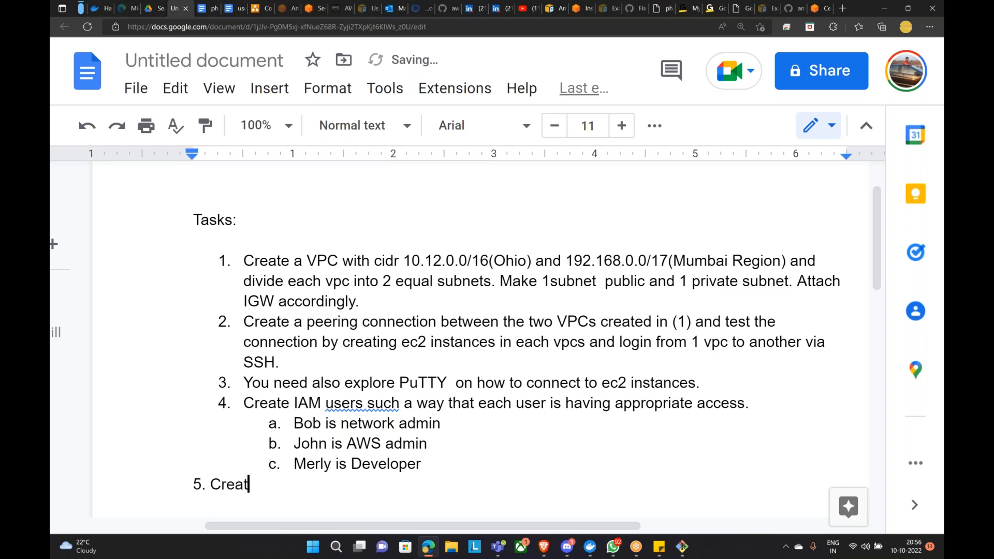
text(e a role for )
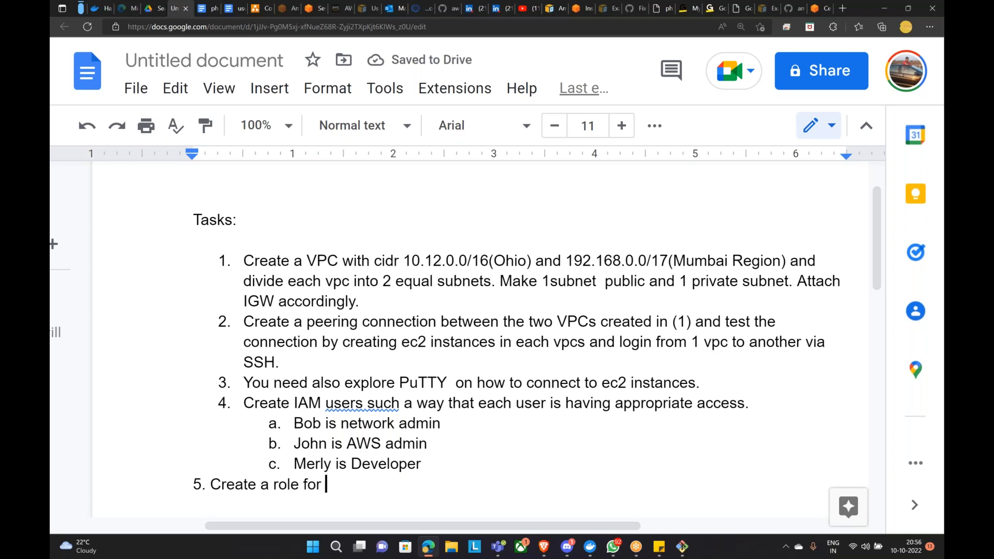
text(a )
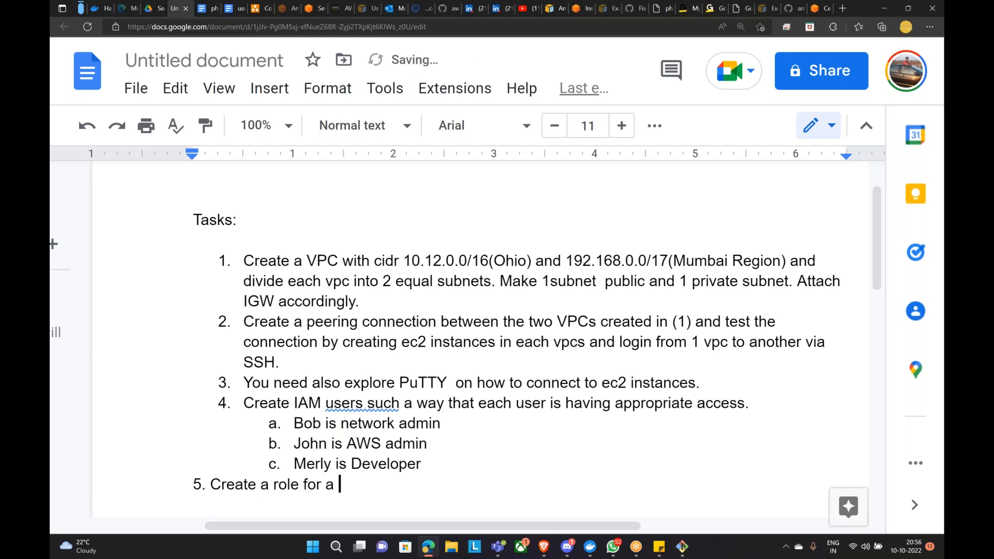
text(user Mithun )
text(to aud)
text(it ypoou)
key(BackSpace)
key(BackSpace)
key(BackSpace)
key(BackSpace)
text(o)
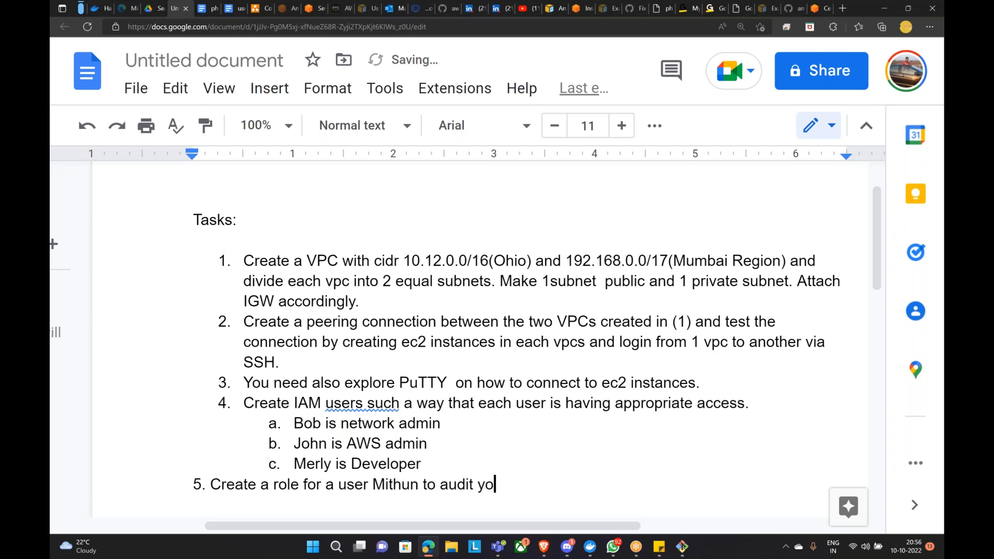
text(ur account.)
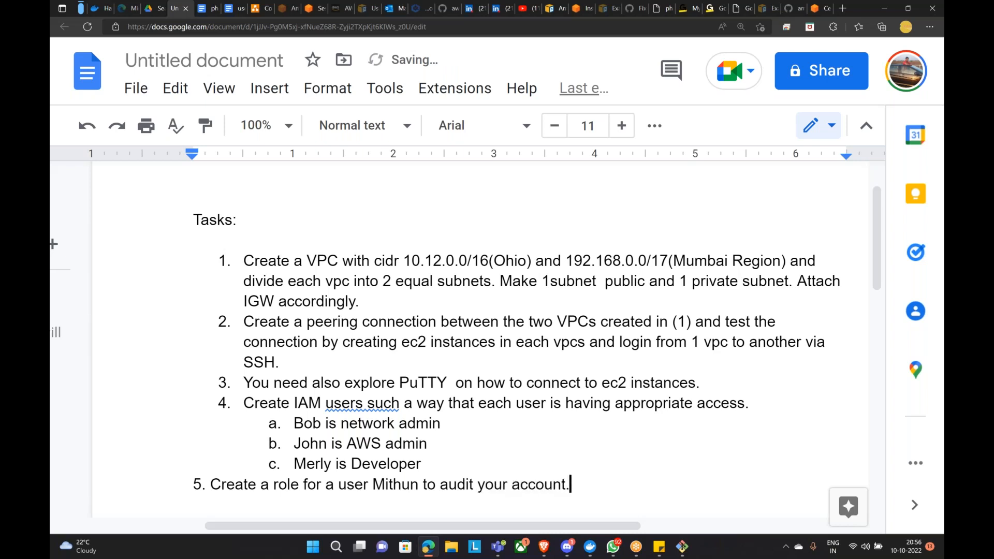
key(Return)
key(Up)
key(Right)
key(Right)
key(Right)
key(Right)
key(Right)
key(Right)
key(Right)
key(Right)
key(Right)
key(Right)
key(Right)
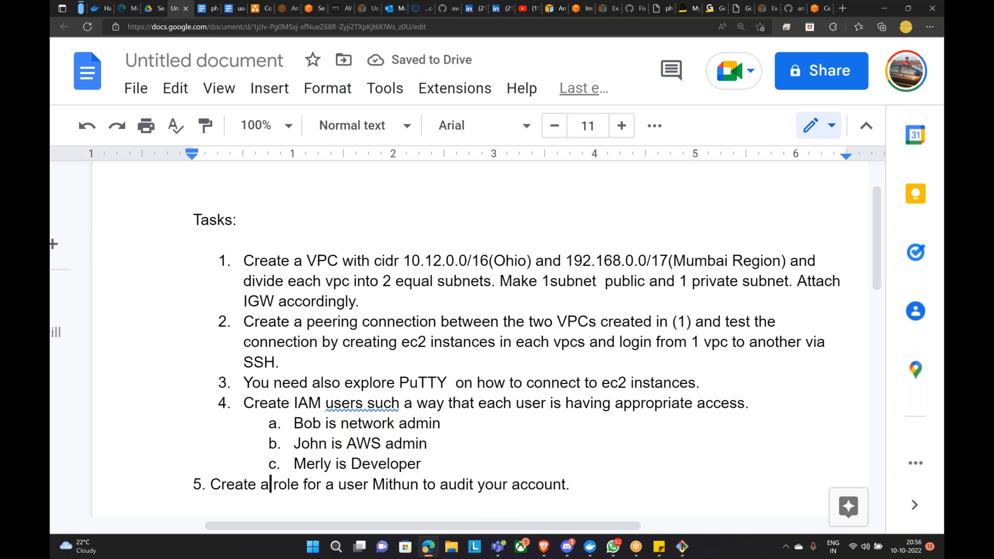
text(IAM)
key(Down)
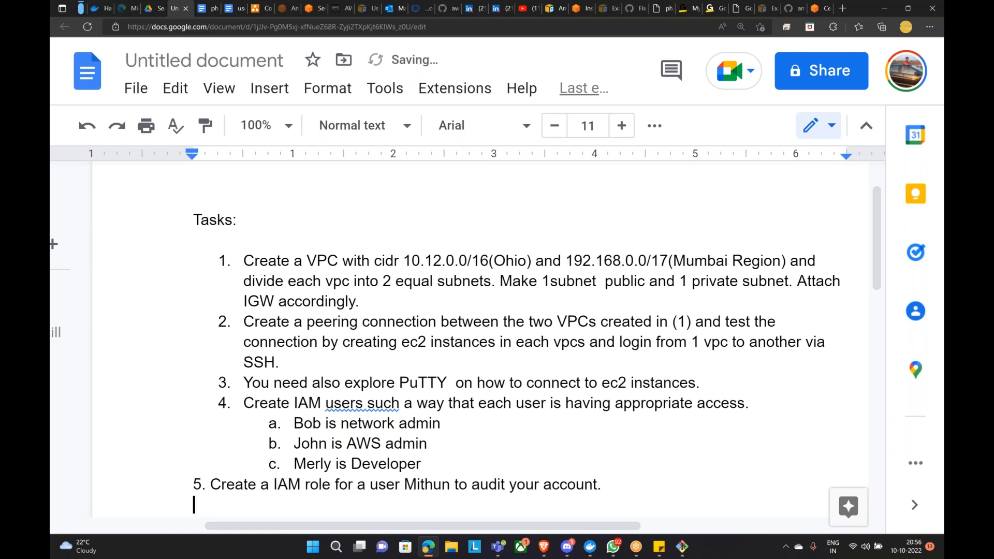
text(6.)
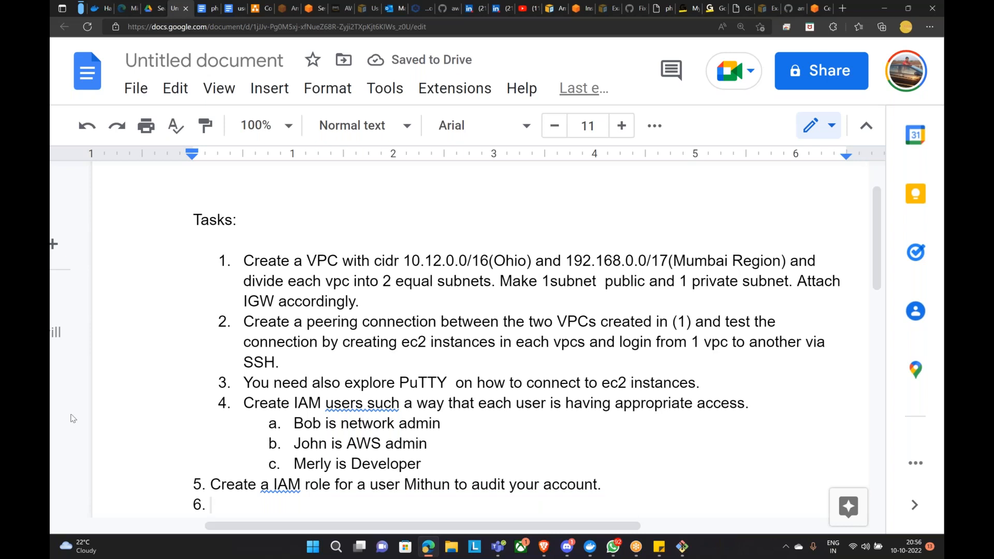
Step: Correct task 5 to 'an IAM' and add task 6: IAM role for ec2 to push logs to s3 bucket
right_click(272, 489)
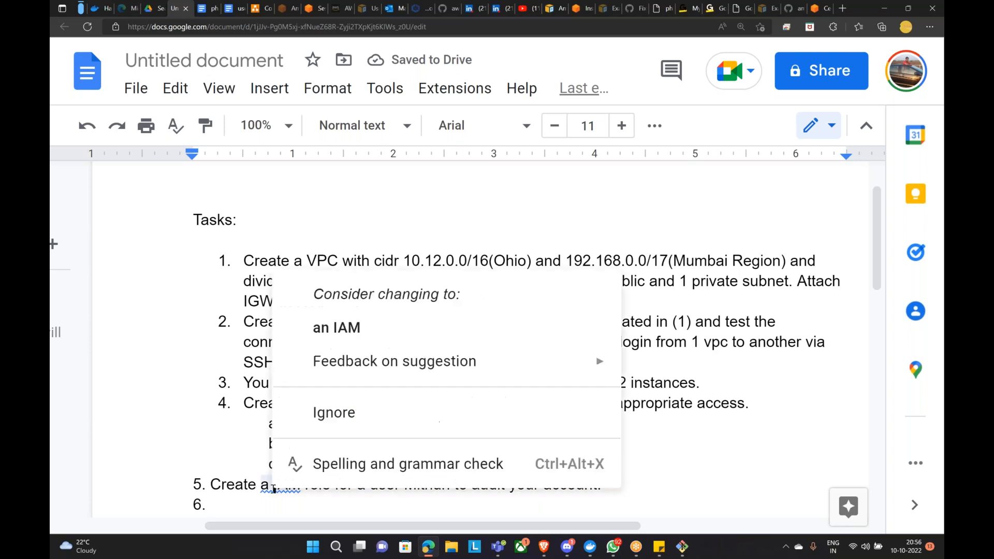
click(338, 328)
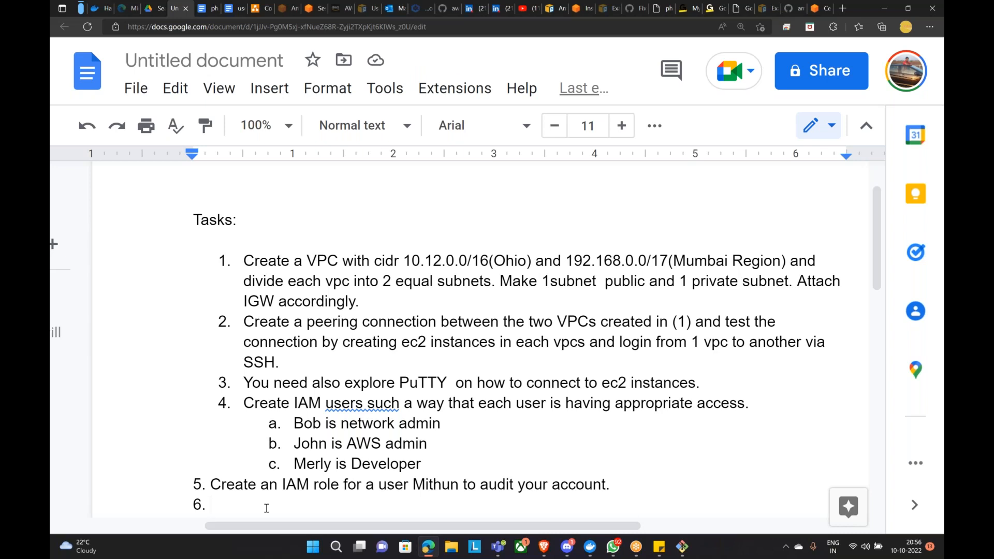
text(Create )
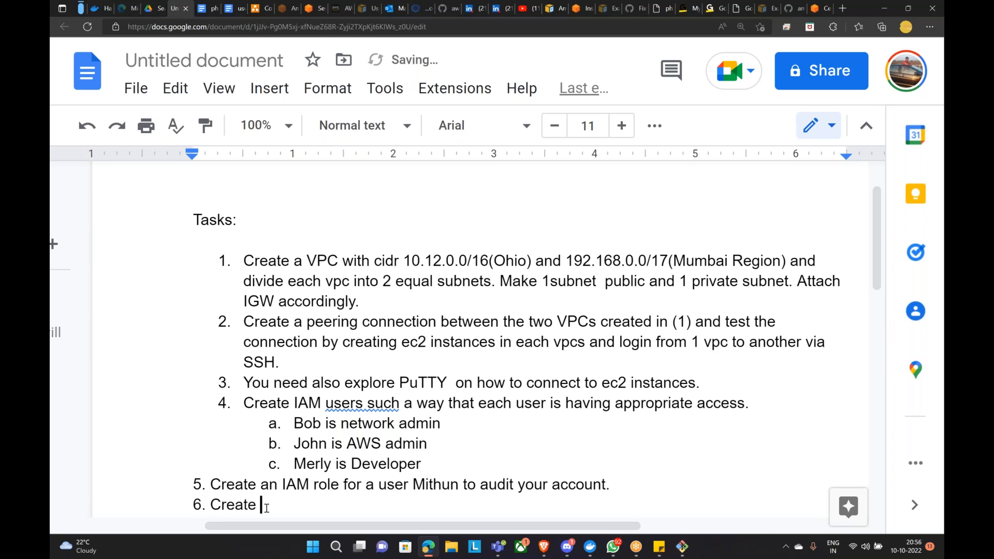
text(an IAM role for )
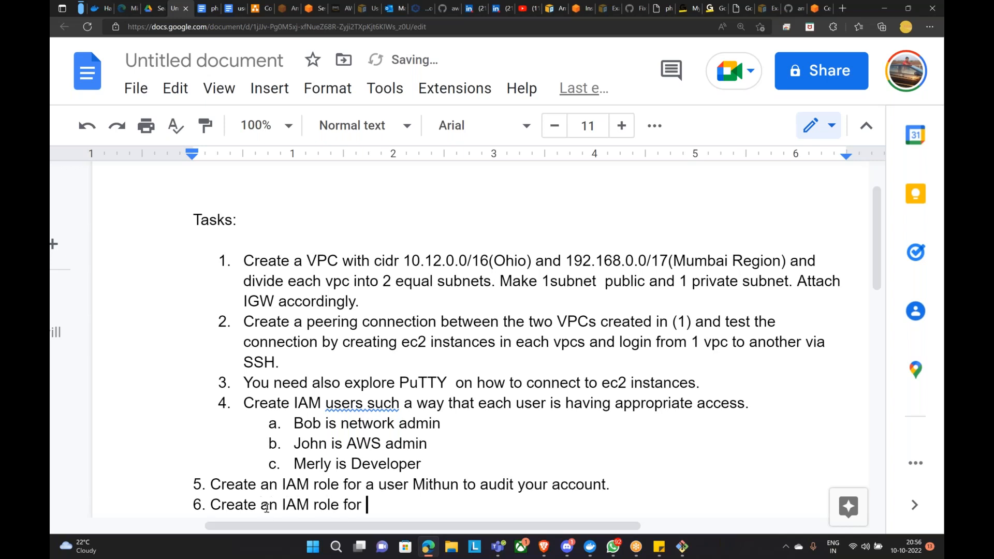
text(ec2 to push logs t)
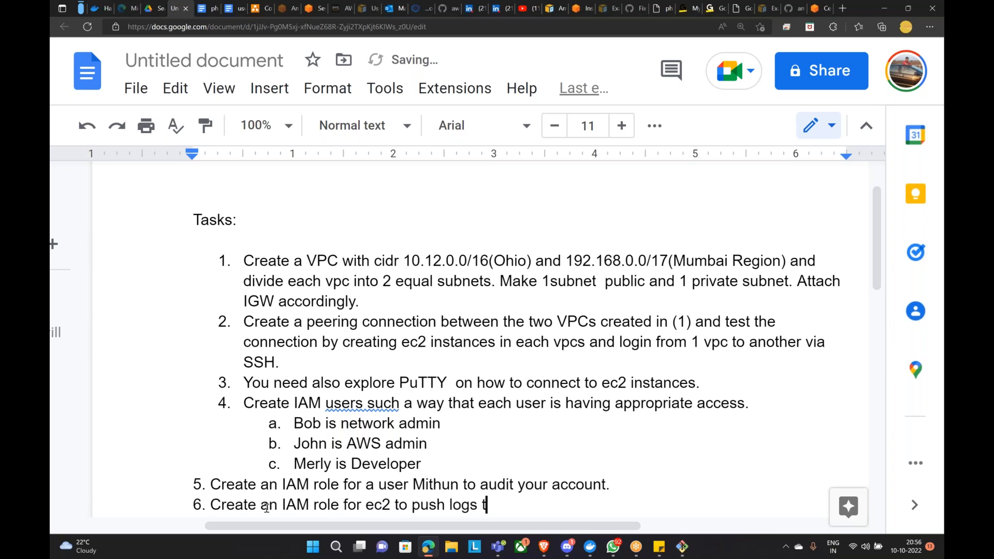
text(o s3 bucket.)
key(Return)
Step: Add task 7: 'Create an AWS backup plan which runs every 15 days.'
text(7. )
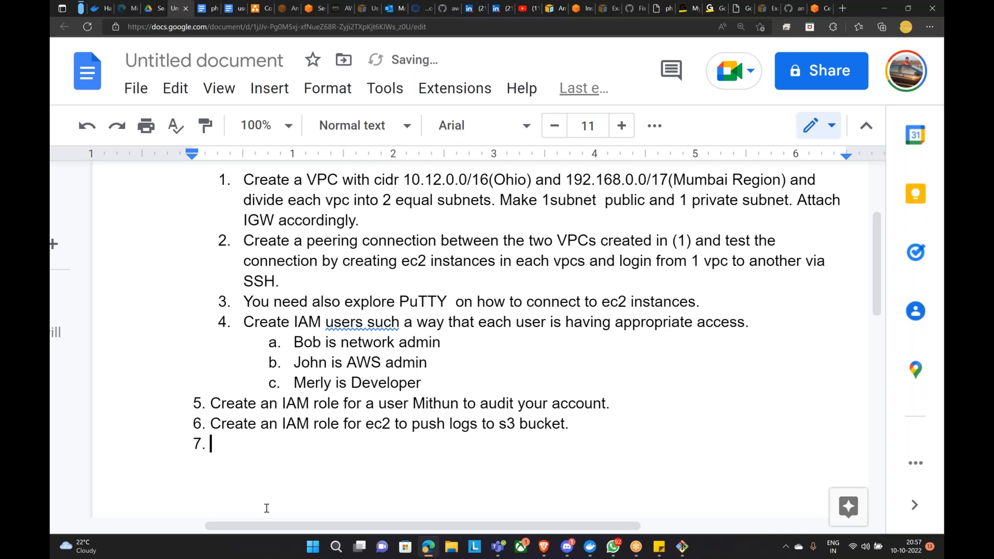
text(Create AWS bac)
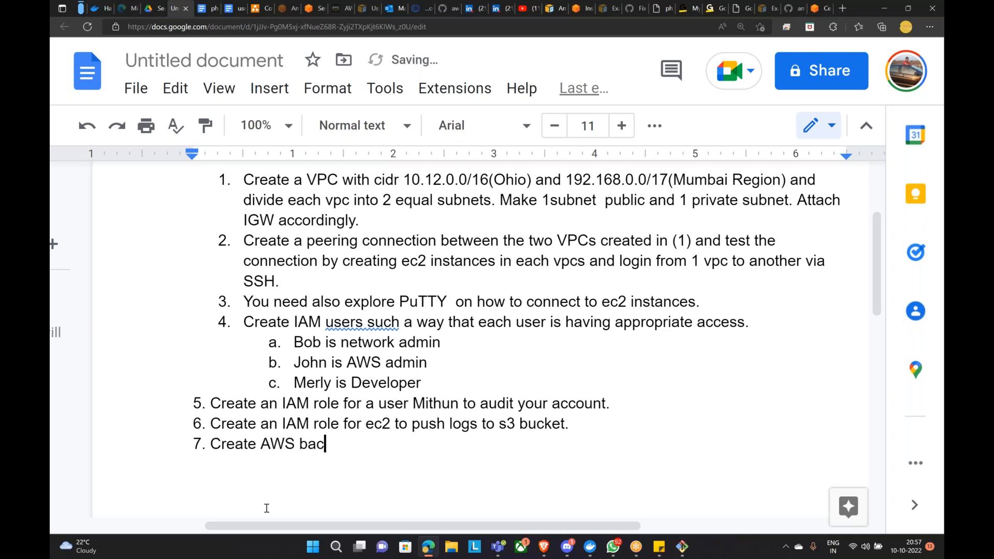
text(kup plan )
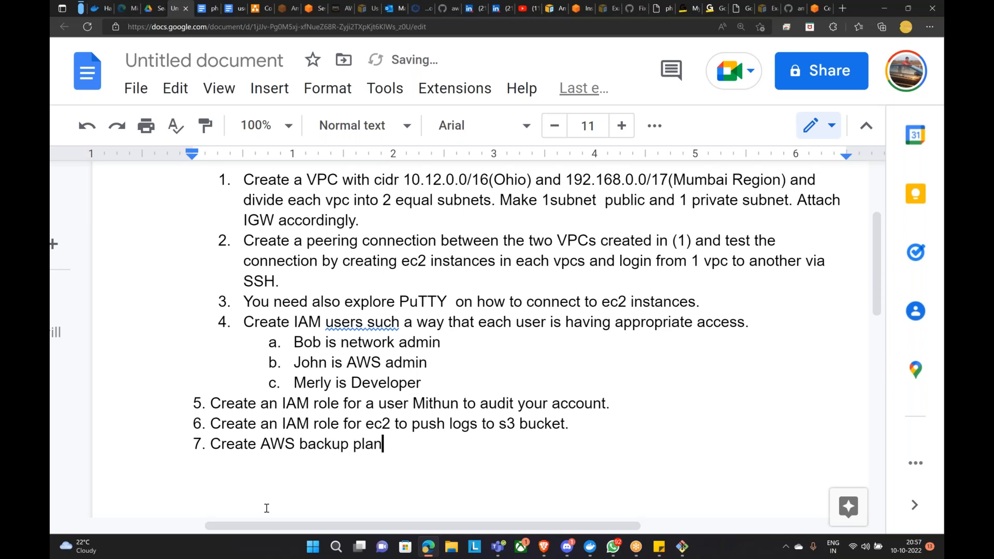
text(whioch)
key(BackSpace)
key(BackSpace)
key(BackSpace)
text(ch )
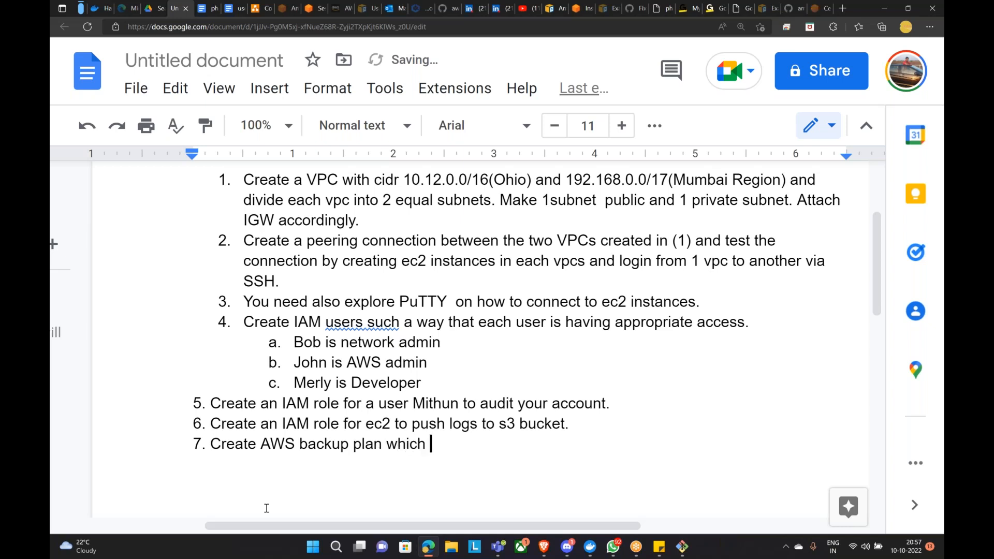
text(runs every 15 days)
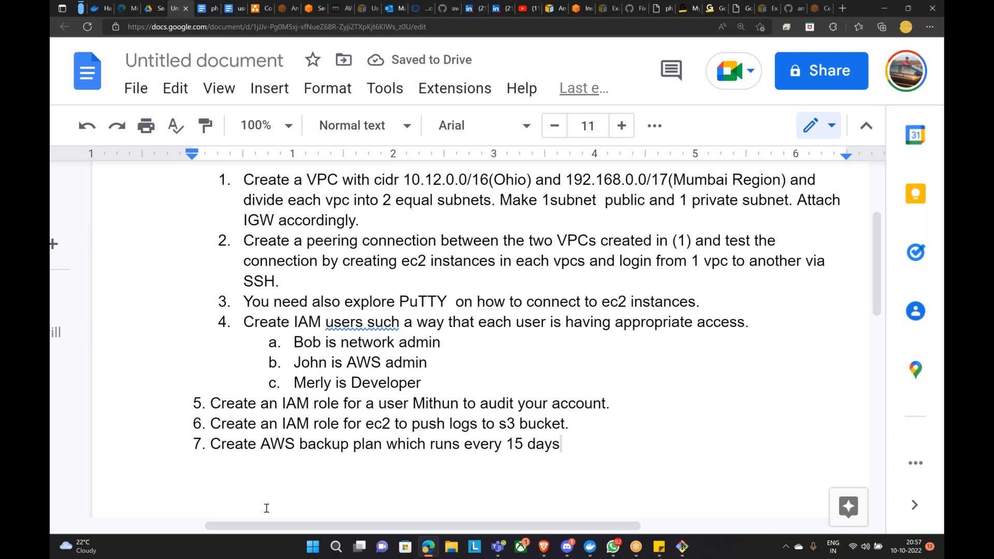
text(.)
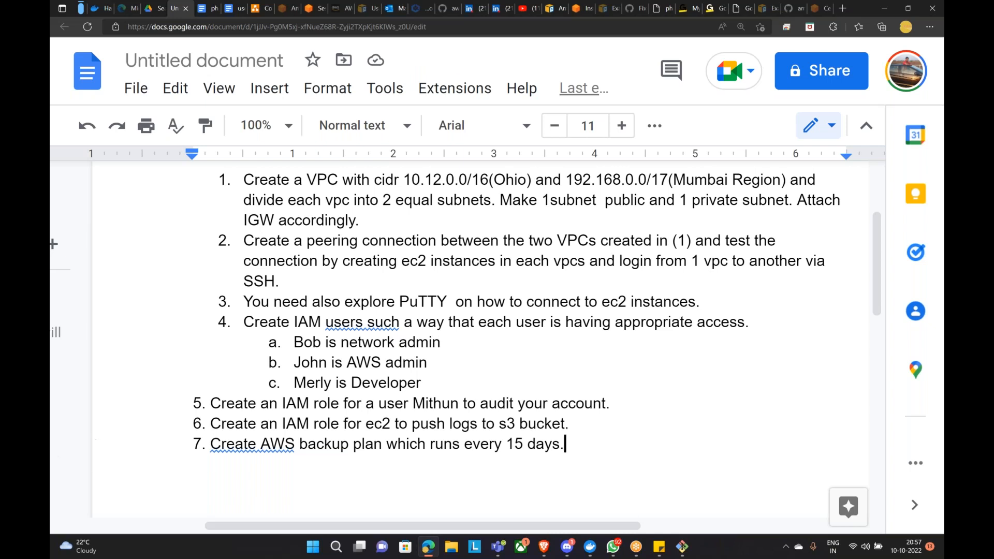
right_click(264, 447)
click(342, 284)
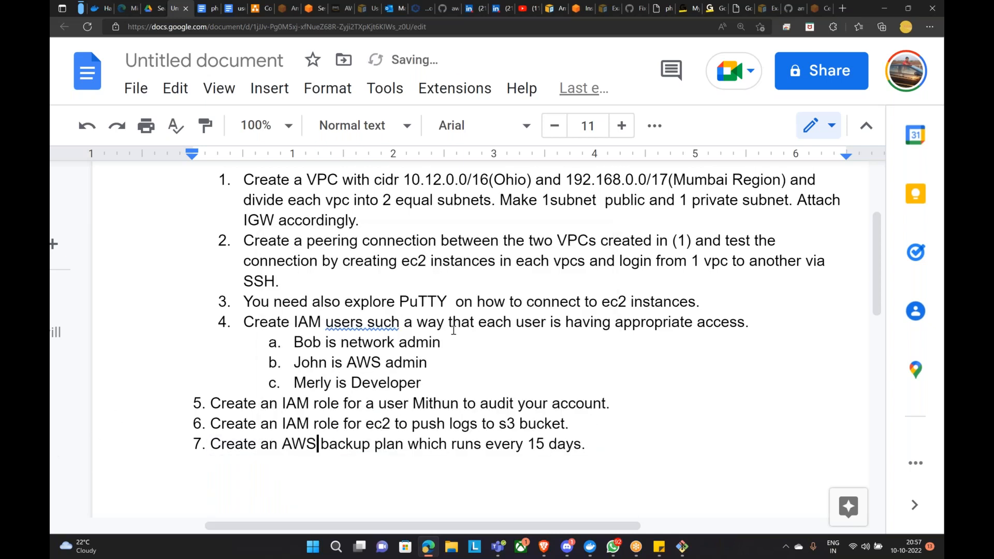
Step: Make task 7's backup run at 5pm IST and begin task 8 with 'Create'
click(593, 448)
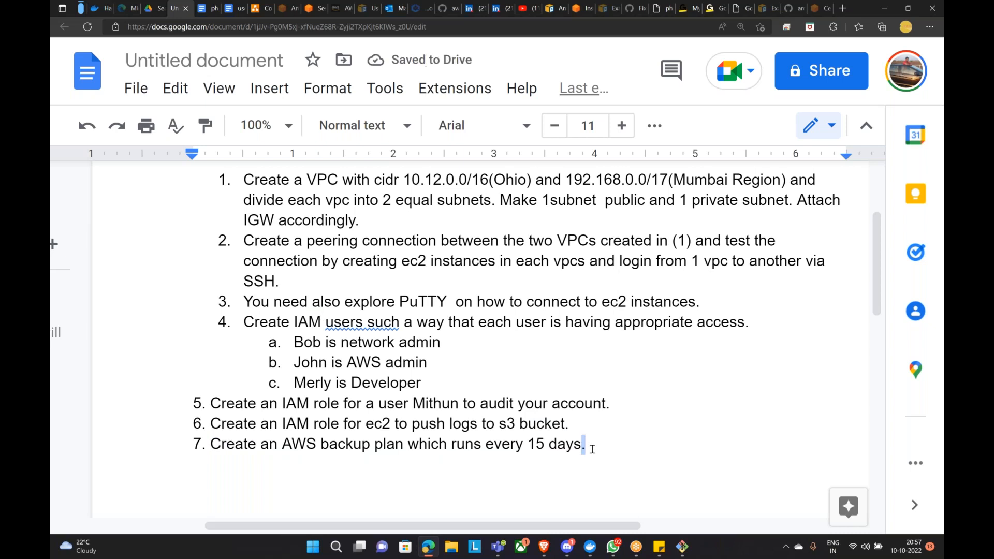
text(at )
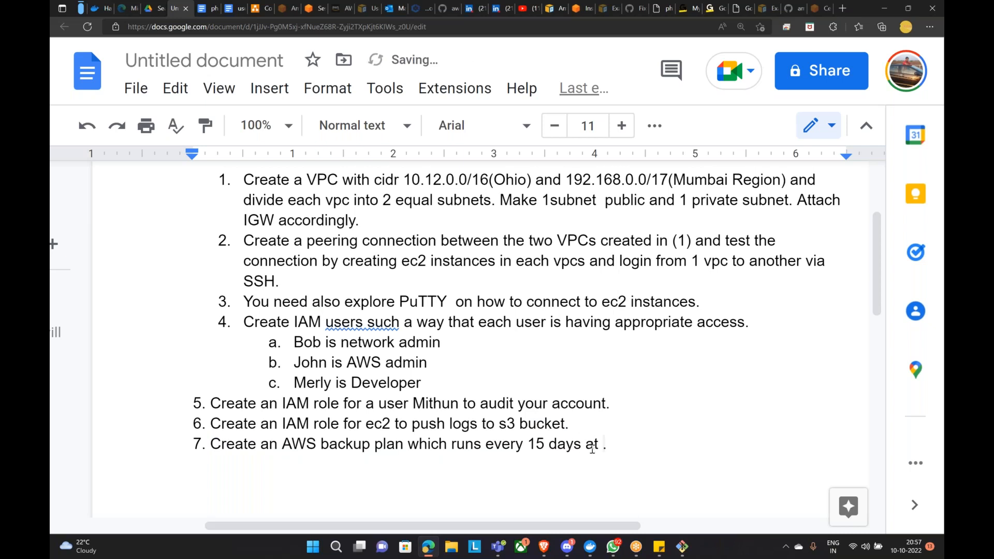
text(5pm IST)
key(BackSpace)
key(Return)
text(8. Create)
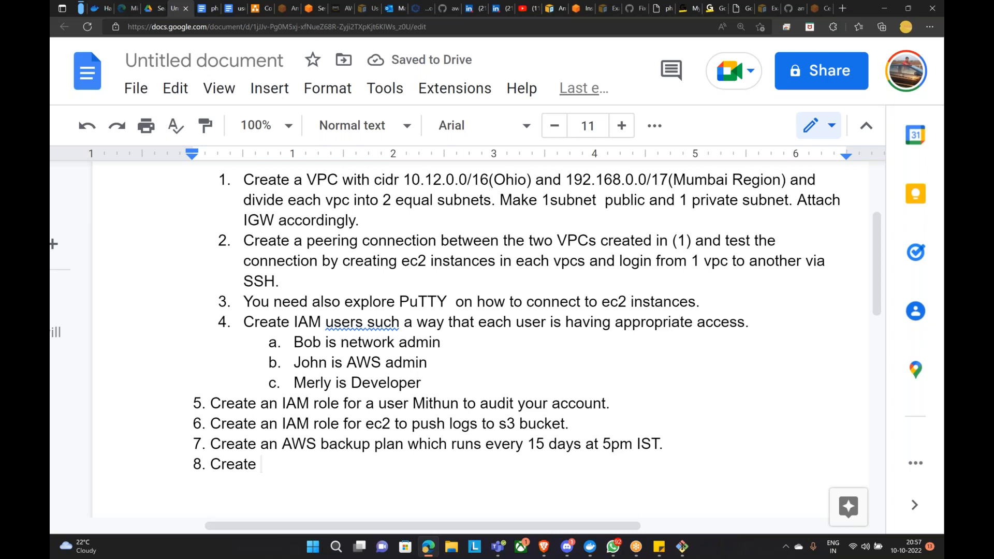
Step: Finish task 8: 'a sample application and try to take backup using a. createimage b. createsnaphots'
text(an)
key(BackSpace)
text(sa,)
key(BackSpace)
text(mple application and )
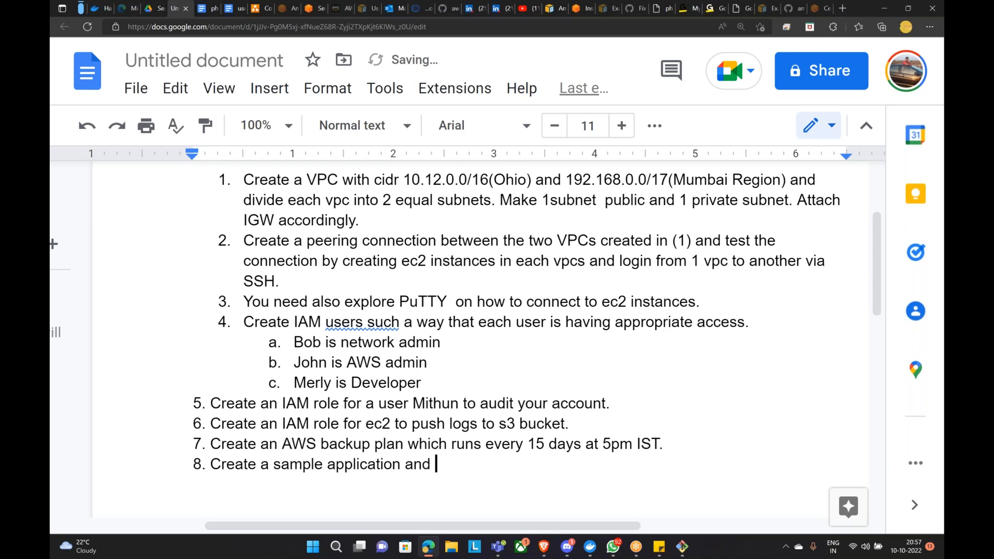
text(try to take )
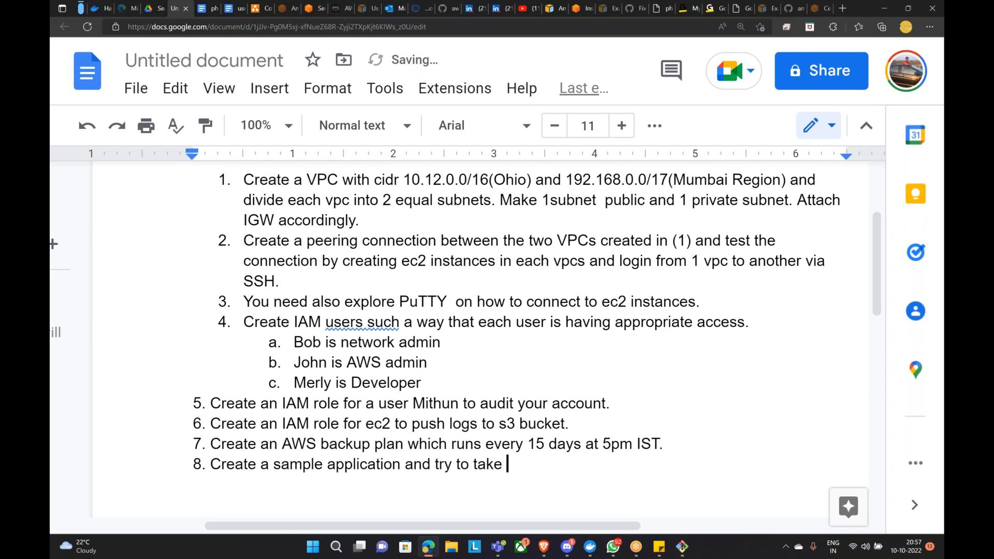
text(backup using )
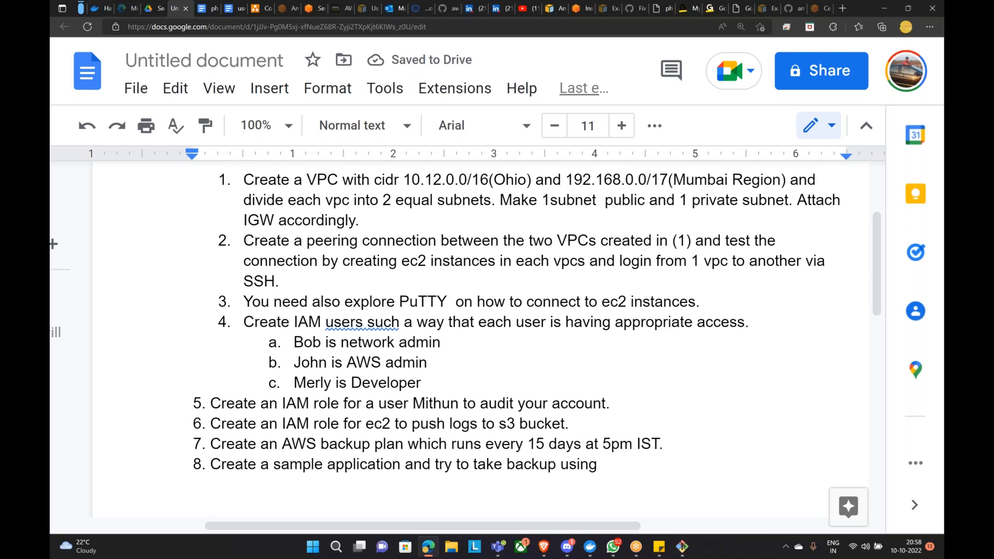
text(a. )
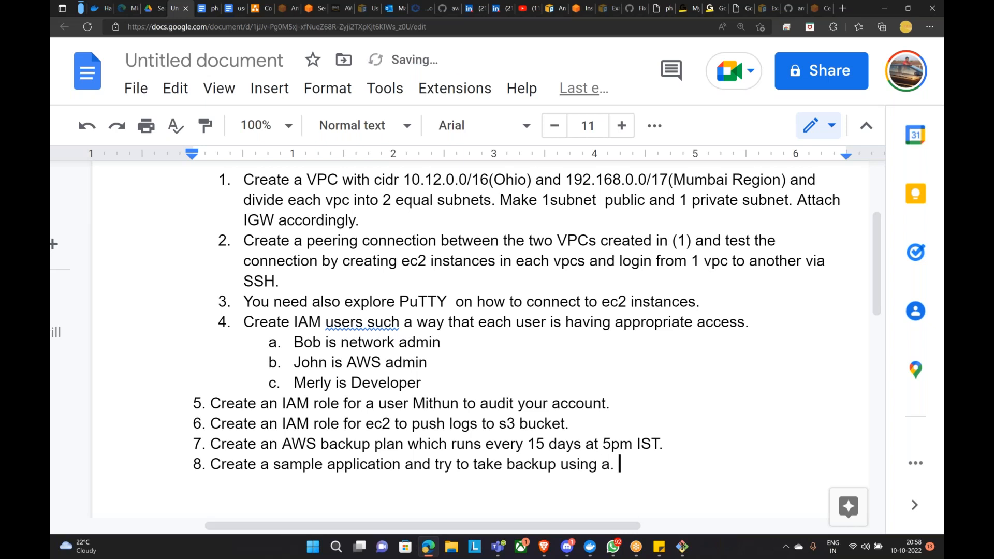
text(createimage )
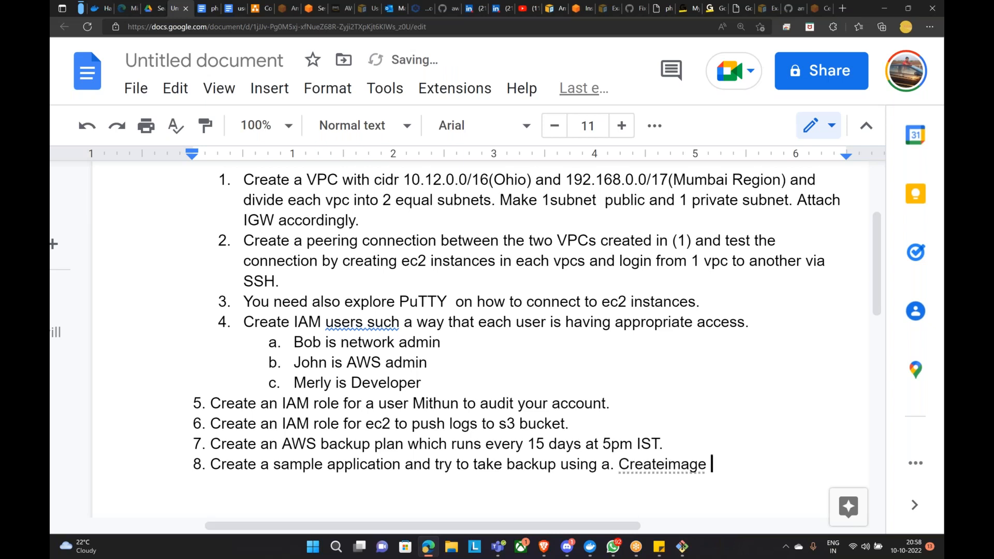
text(b. creates)
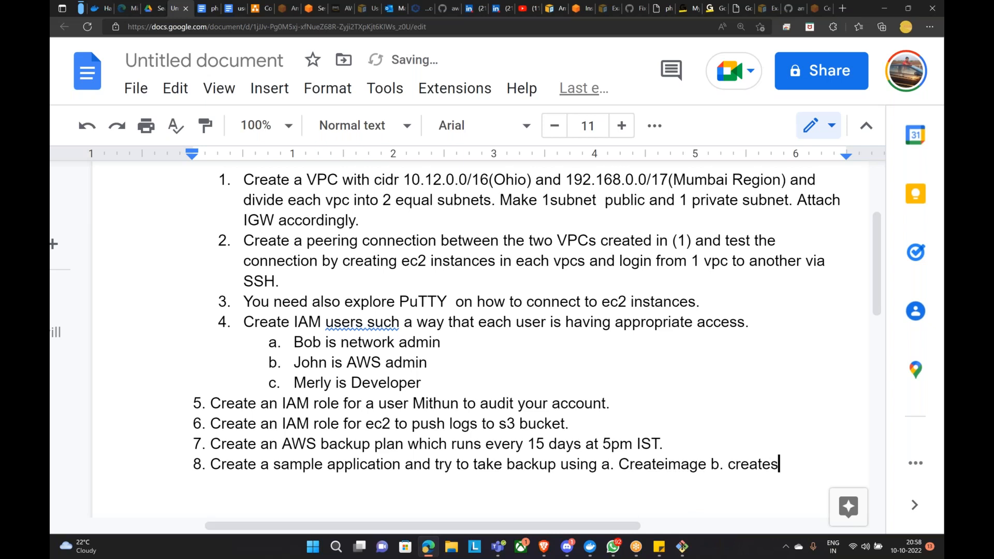
text(naphots)
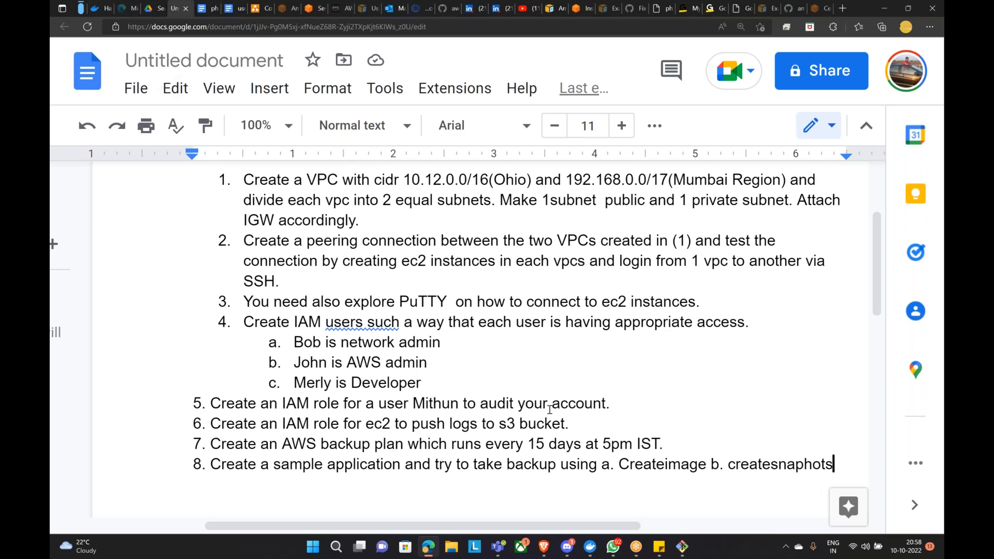
scroll(420, 339, up, 3)
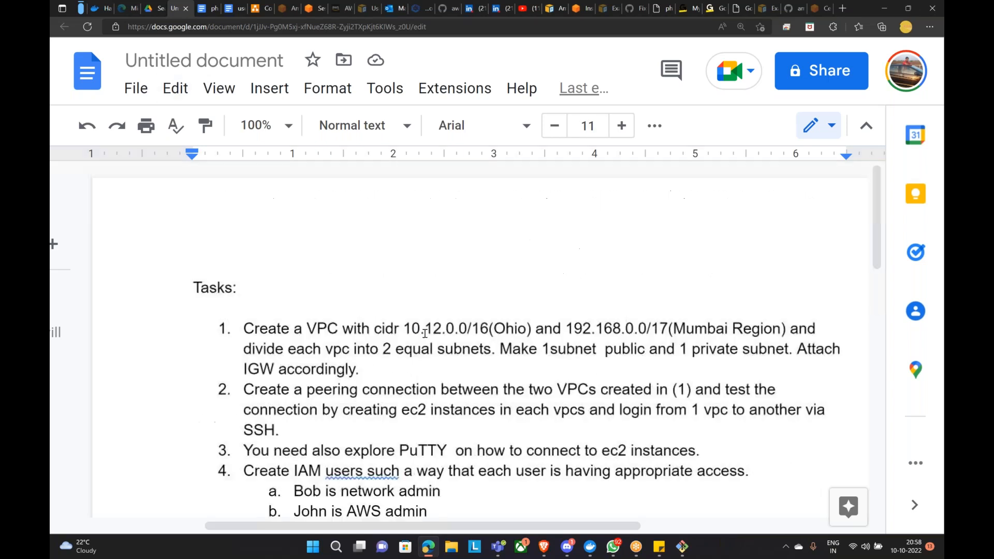
Step: Remove the colon from the document title so the file is named 'Tasks'
double_click(216, 286)
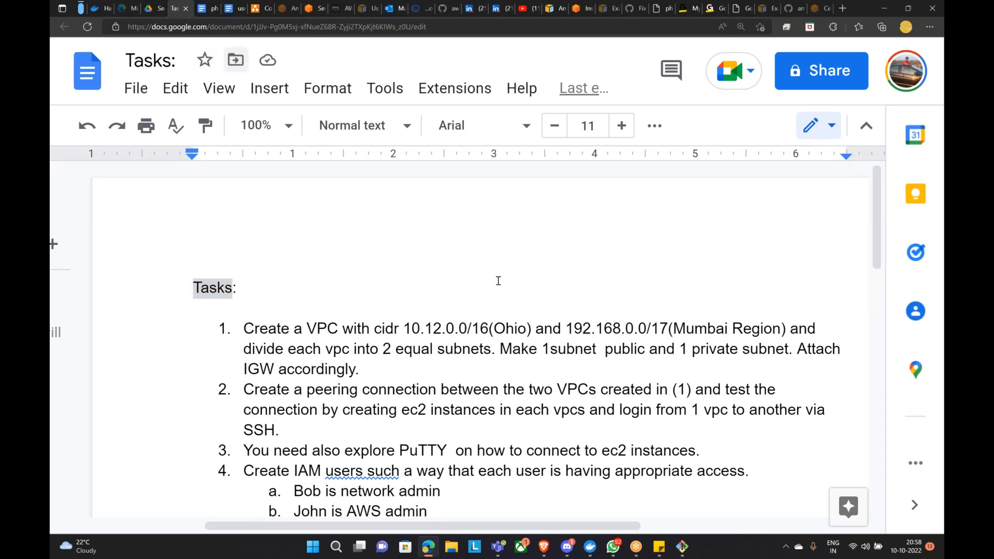
click(178, 61)
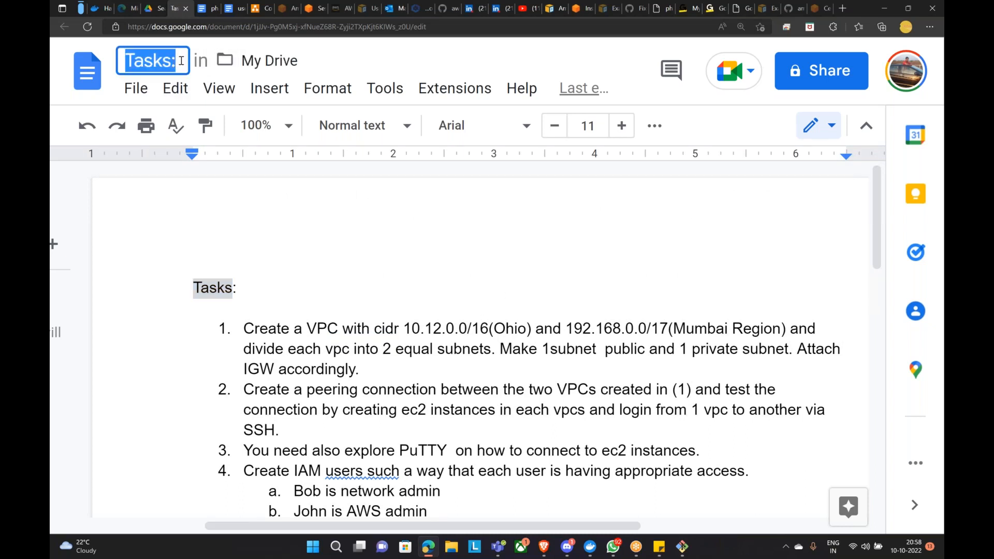
click(181, 60)
key(BackSpace)
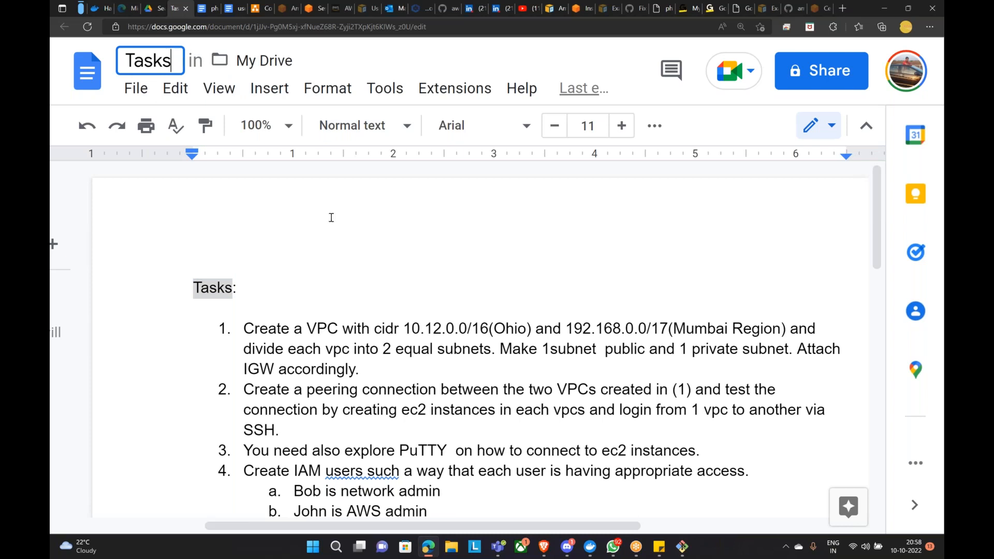
click(481, 274)
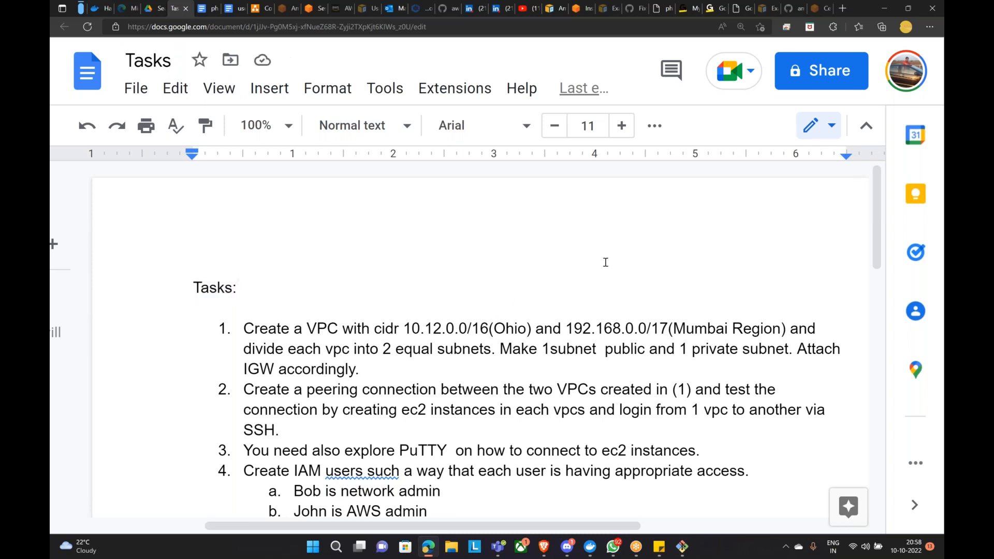
click(825, 64)
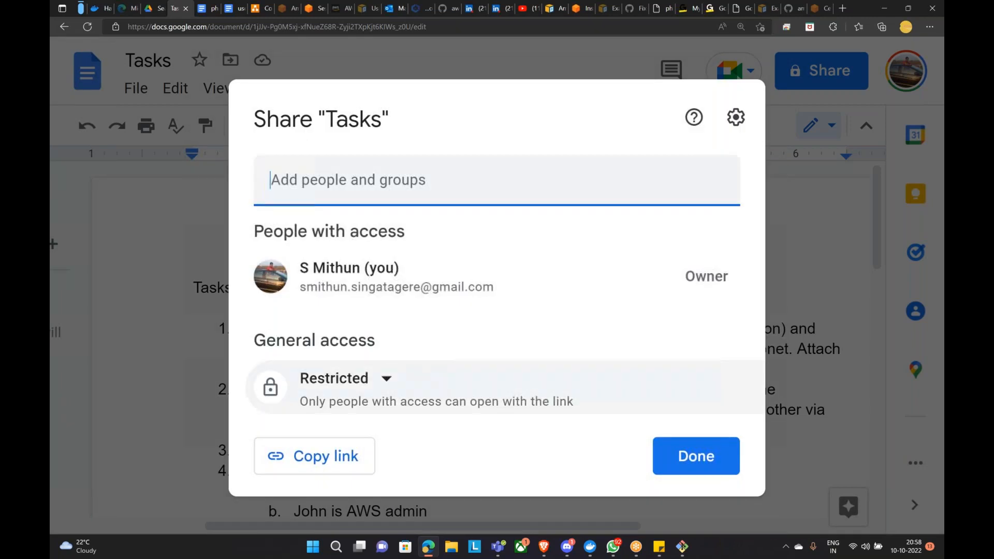
Step: Set General access to 'Anyone with the link' and copy the Tasks share link
click(353, 379)
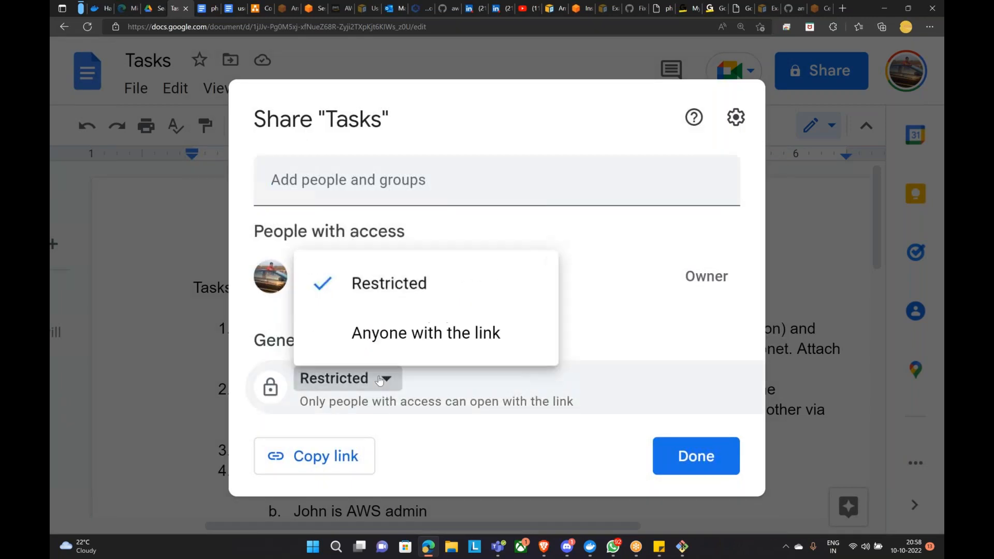
click(402, 338)
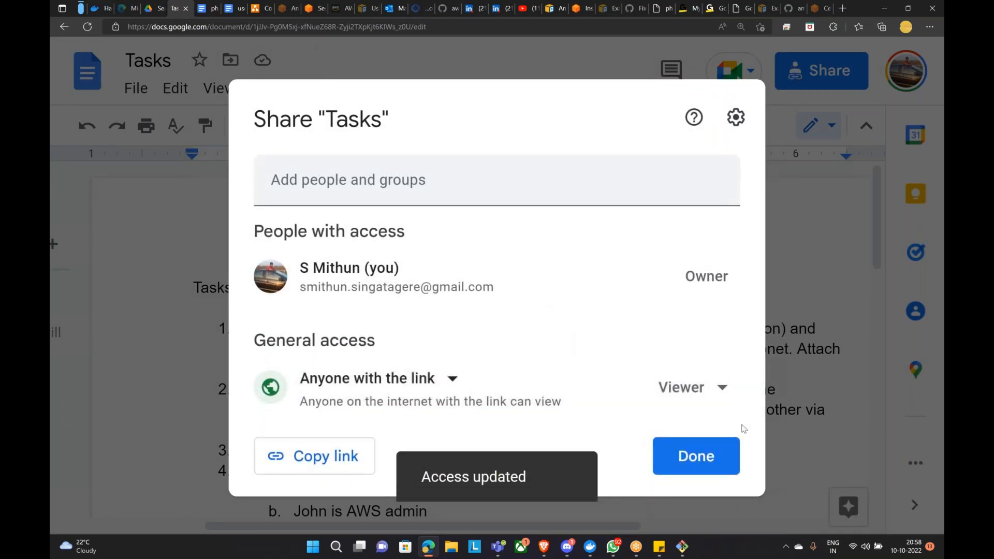
click(313, 466)
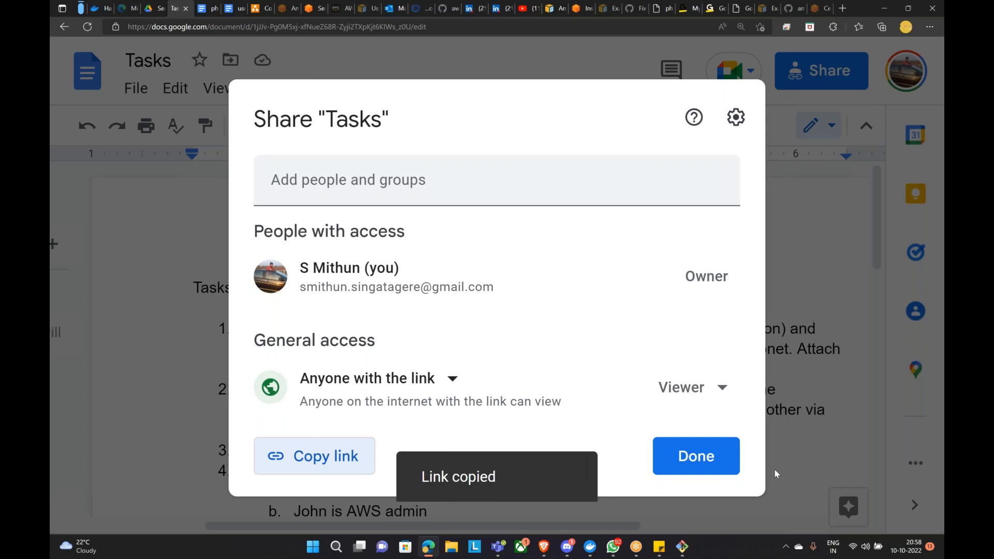
click(697, 456)
scroll(407, 410, down, 5)
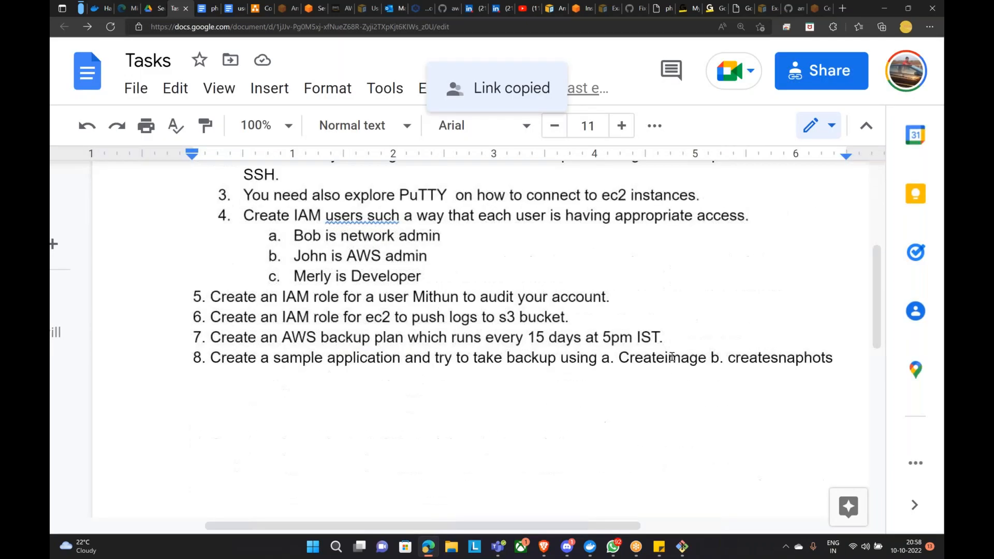
Step: Review the task list and accept the correction 'users such' → 'users in such' in task 4
scroll(407, 410, up, 5)
scroll(446, 460, down, 5)
scroll(505, 463, up, 5)
scroll(315, 469, down, 5)
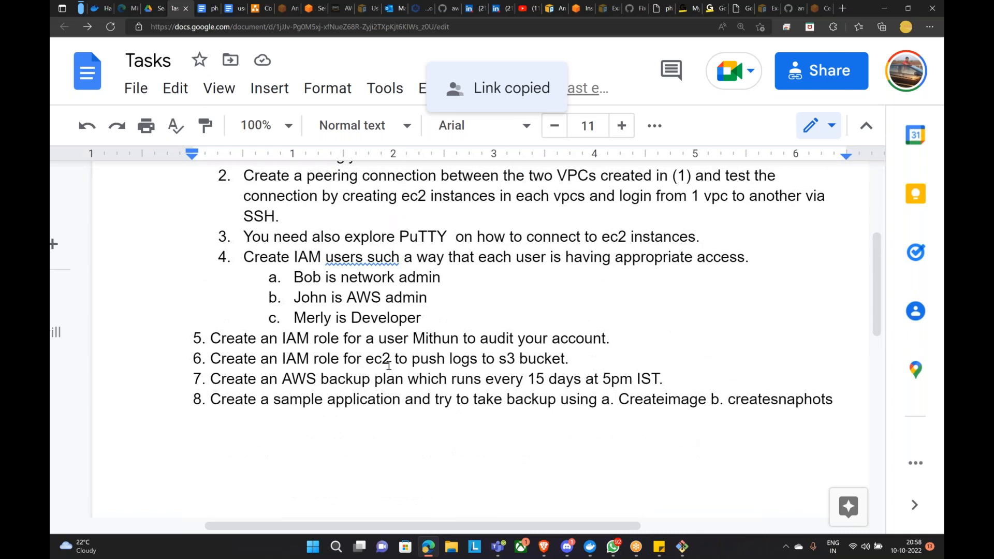
scroll(404, 513, down, 5)
scroll(546, 524, up, 3)
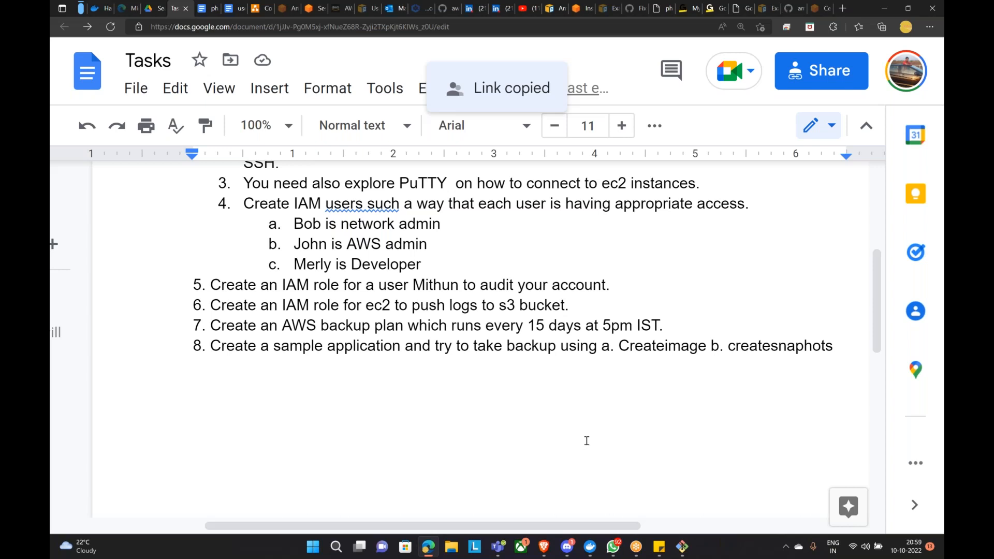
scroll(593, 470, up, 4)
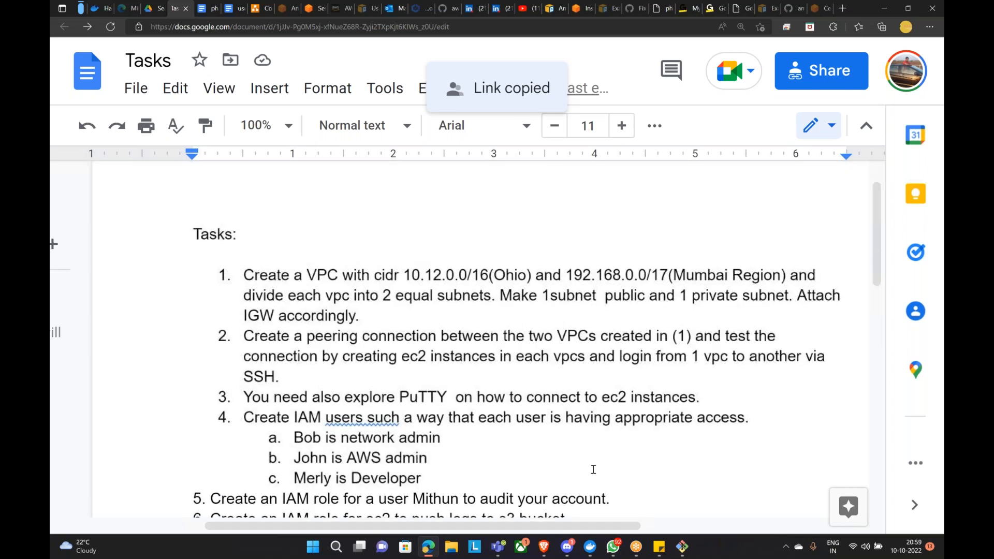
scroll(628, 449, down, 3)
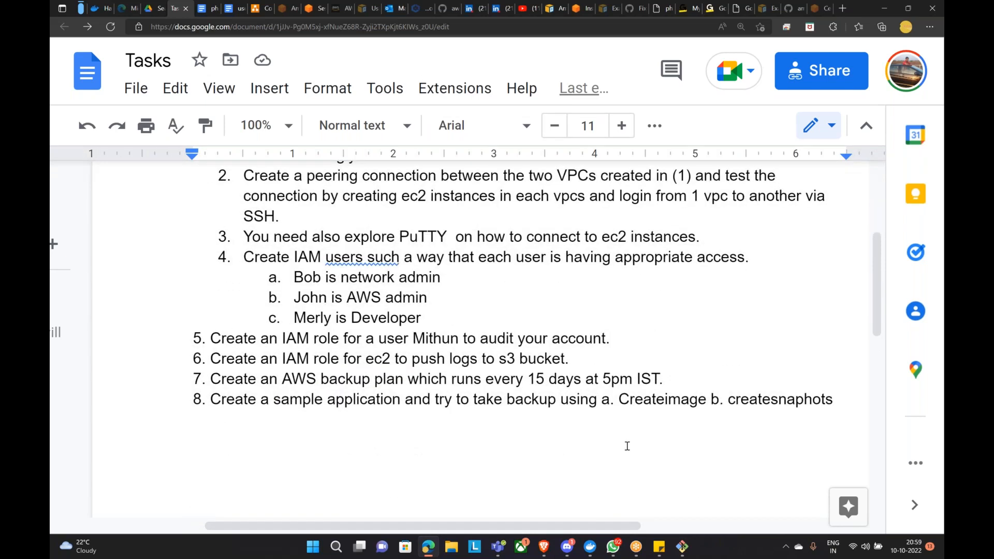
scroll(627, 446, down, 4)
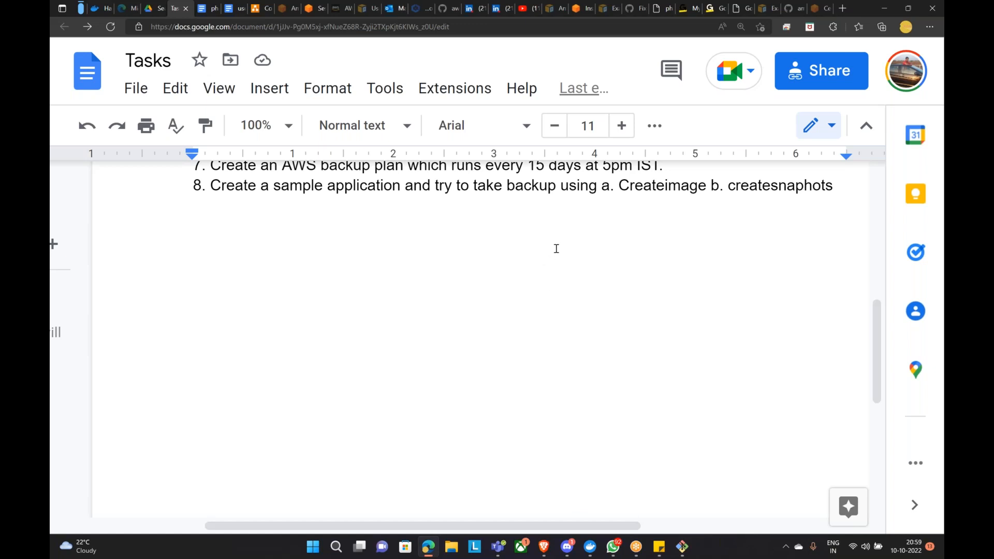
scroll(561, 305, up, 5)
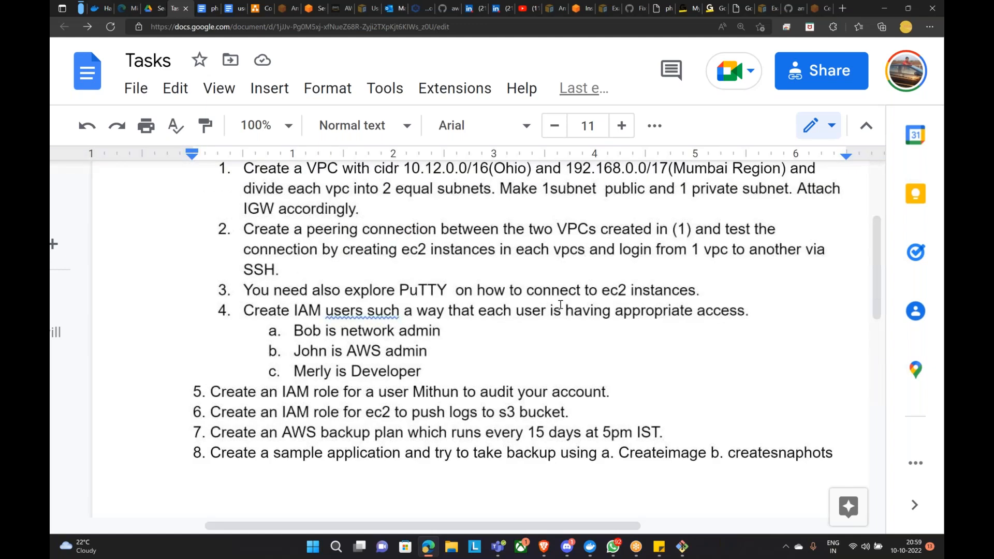
click(366, 314)
click(451, 371)
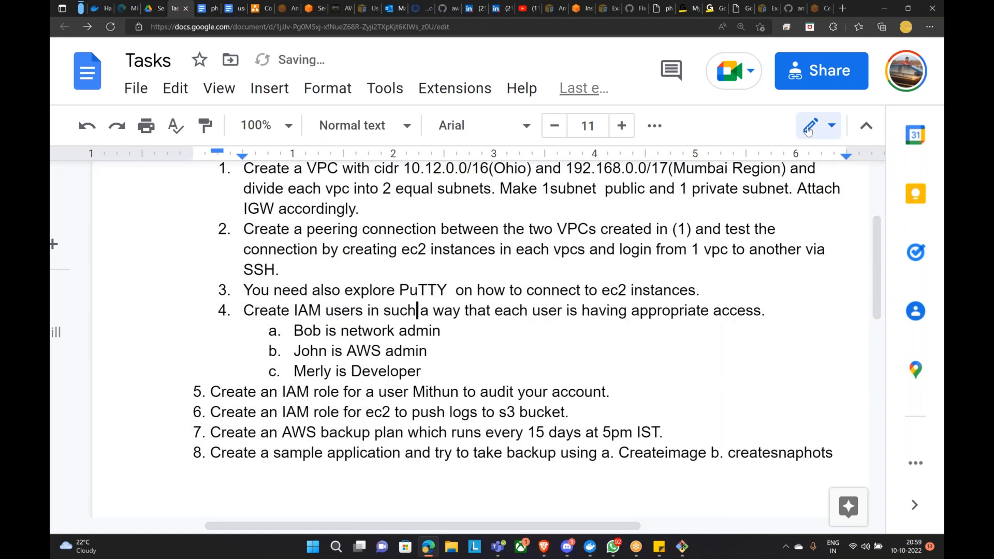
scroll(671, 275, down, 3)
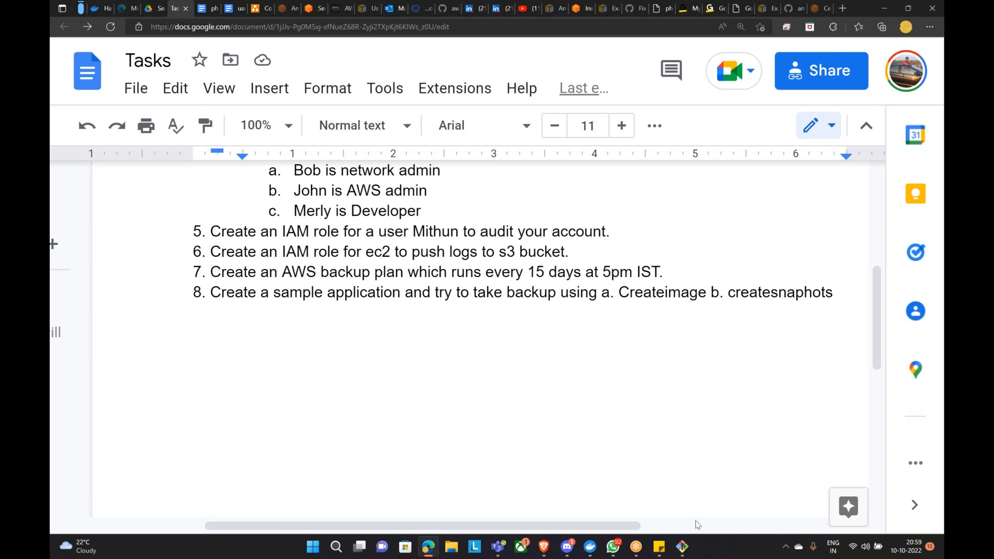
Step: Briefly show Git Bash, then switch back to the EC2 instance's phpinfo.php browser tab
click(683, 548)
click(688, 552)
scroll(645, 393, up, 1)
scroll(644, 393, up, 3)
scroll(646, 392, down, 3)
click(661, 10)
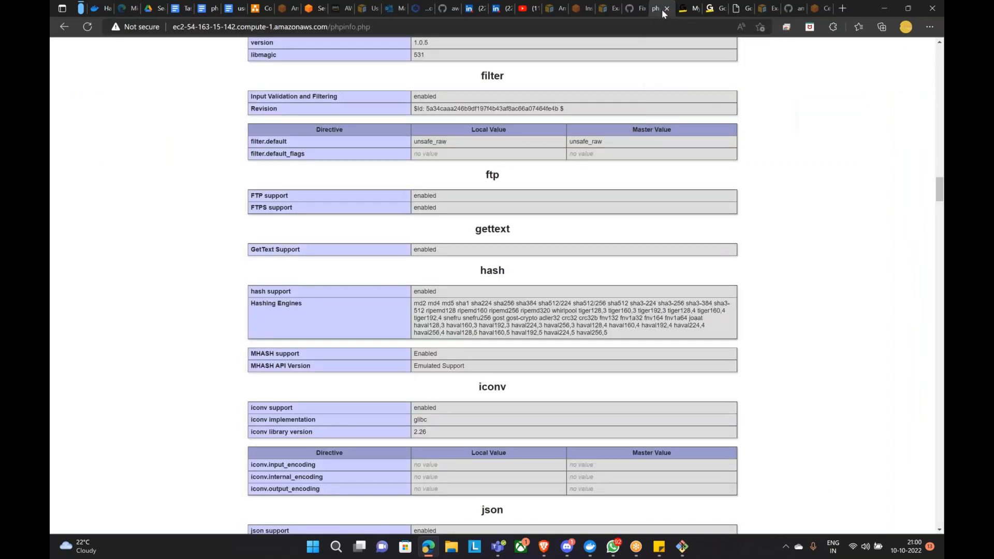